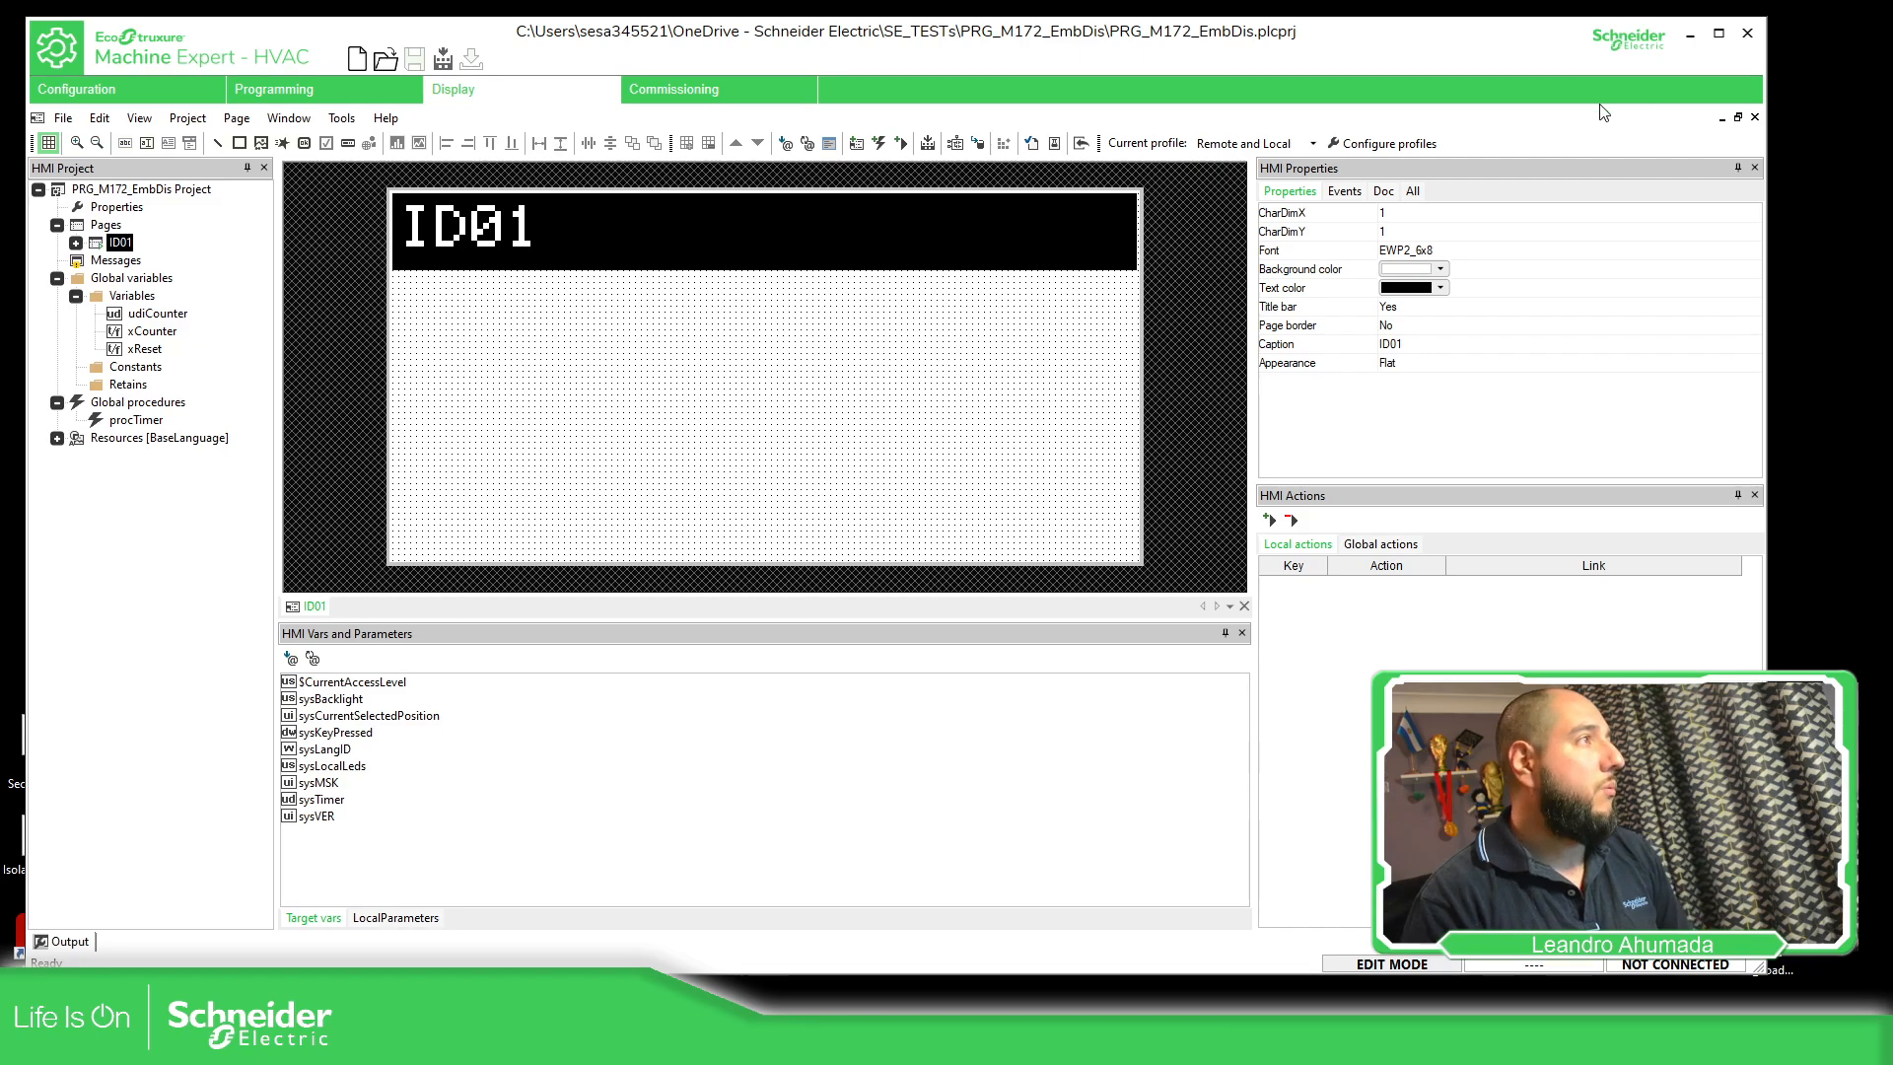
Draw a short horizontal line on page ID01 and move it to about X 55, Y 24
left_click(216, 144)
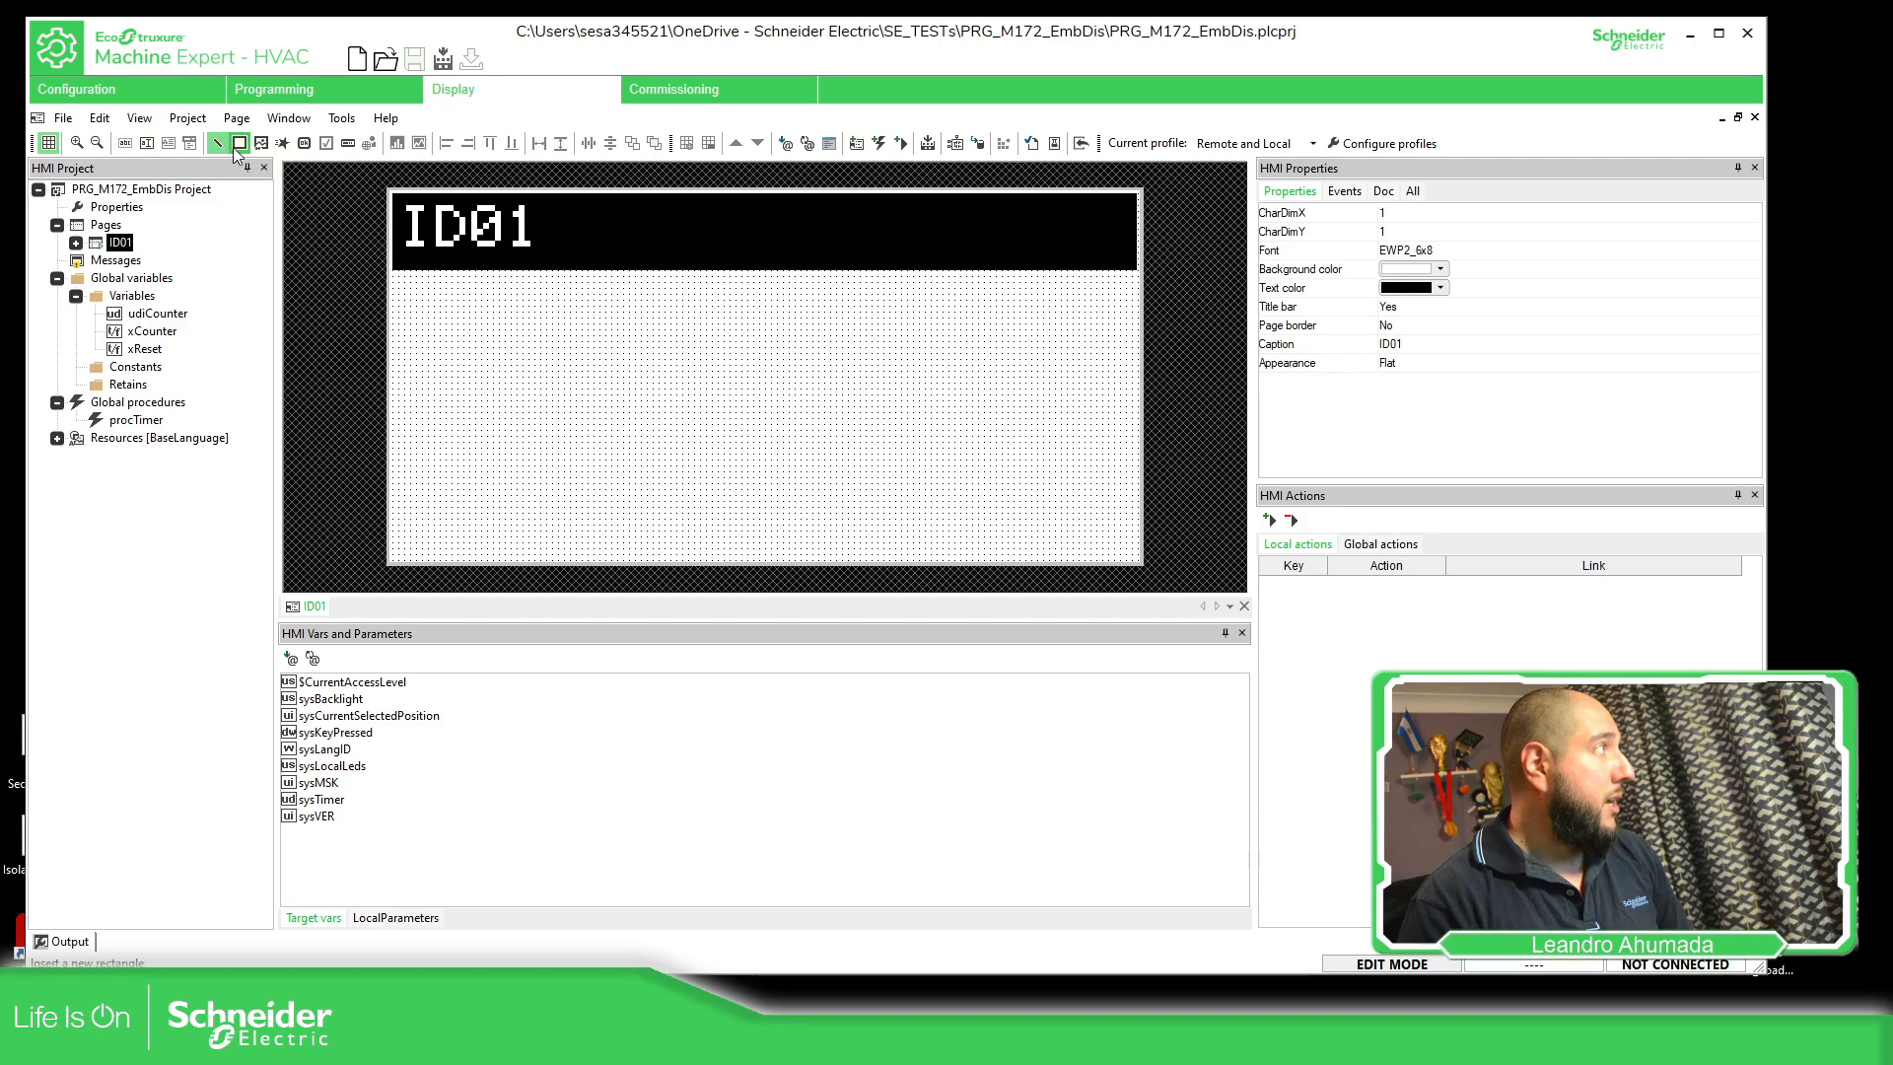
left_click_drag(424, 318, 519, 318)
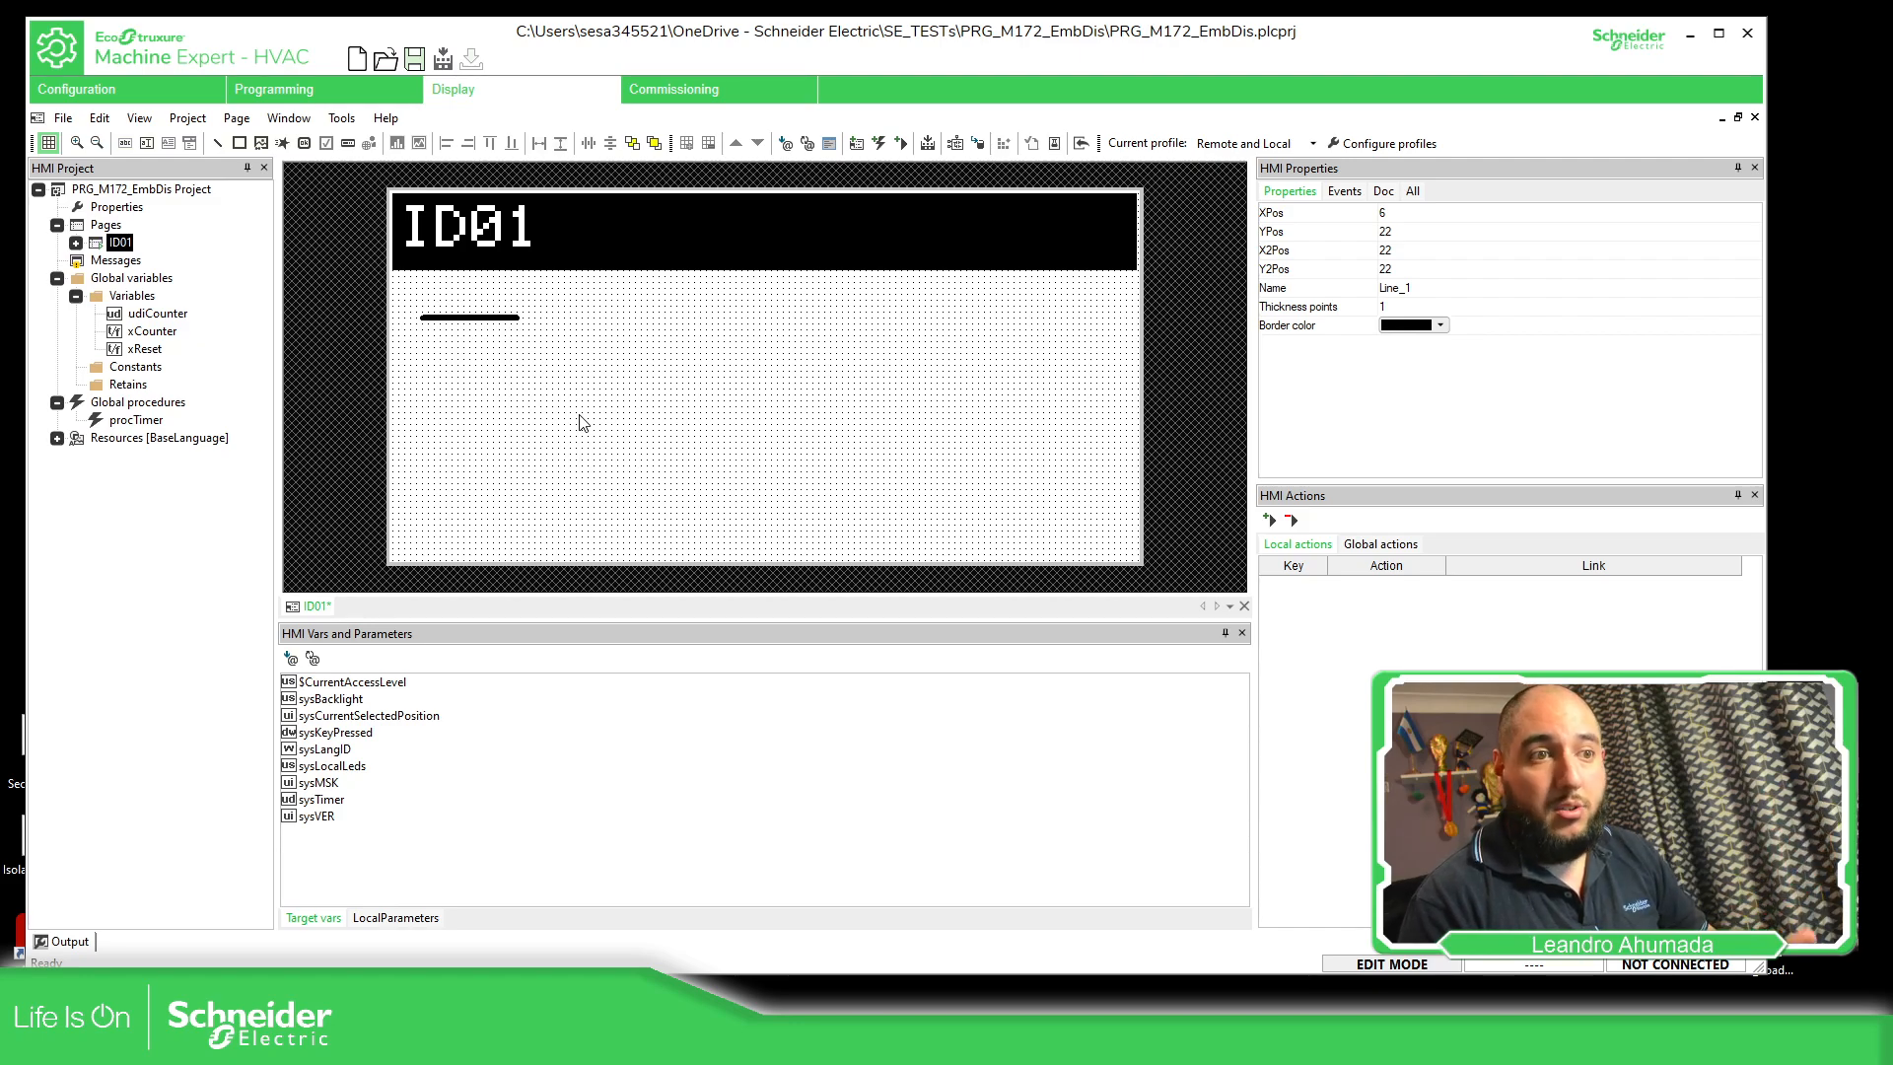
left_click_drag(474, 318, 598, 342)
left_click(899, 365)
left_click(1393, 213)
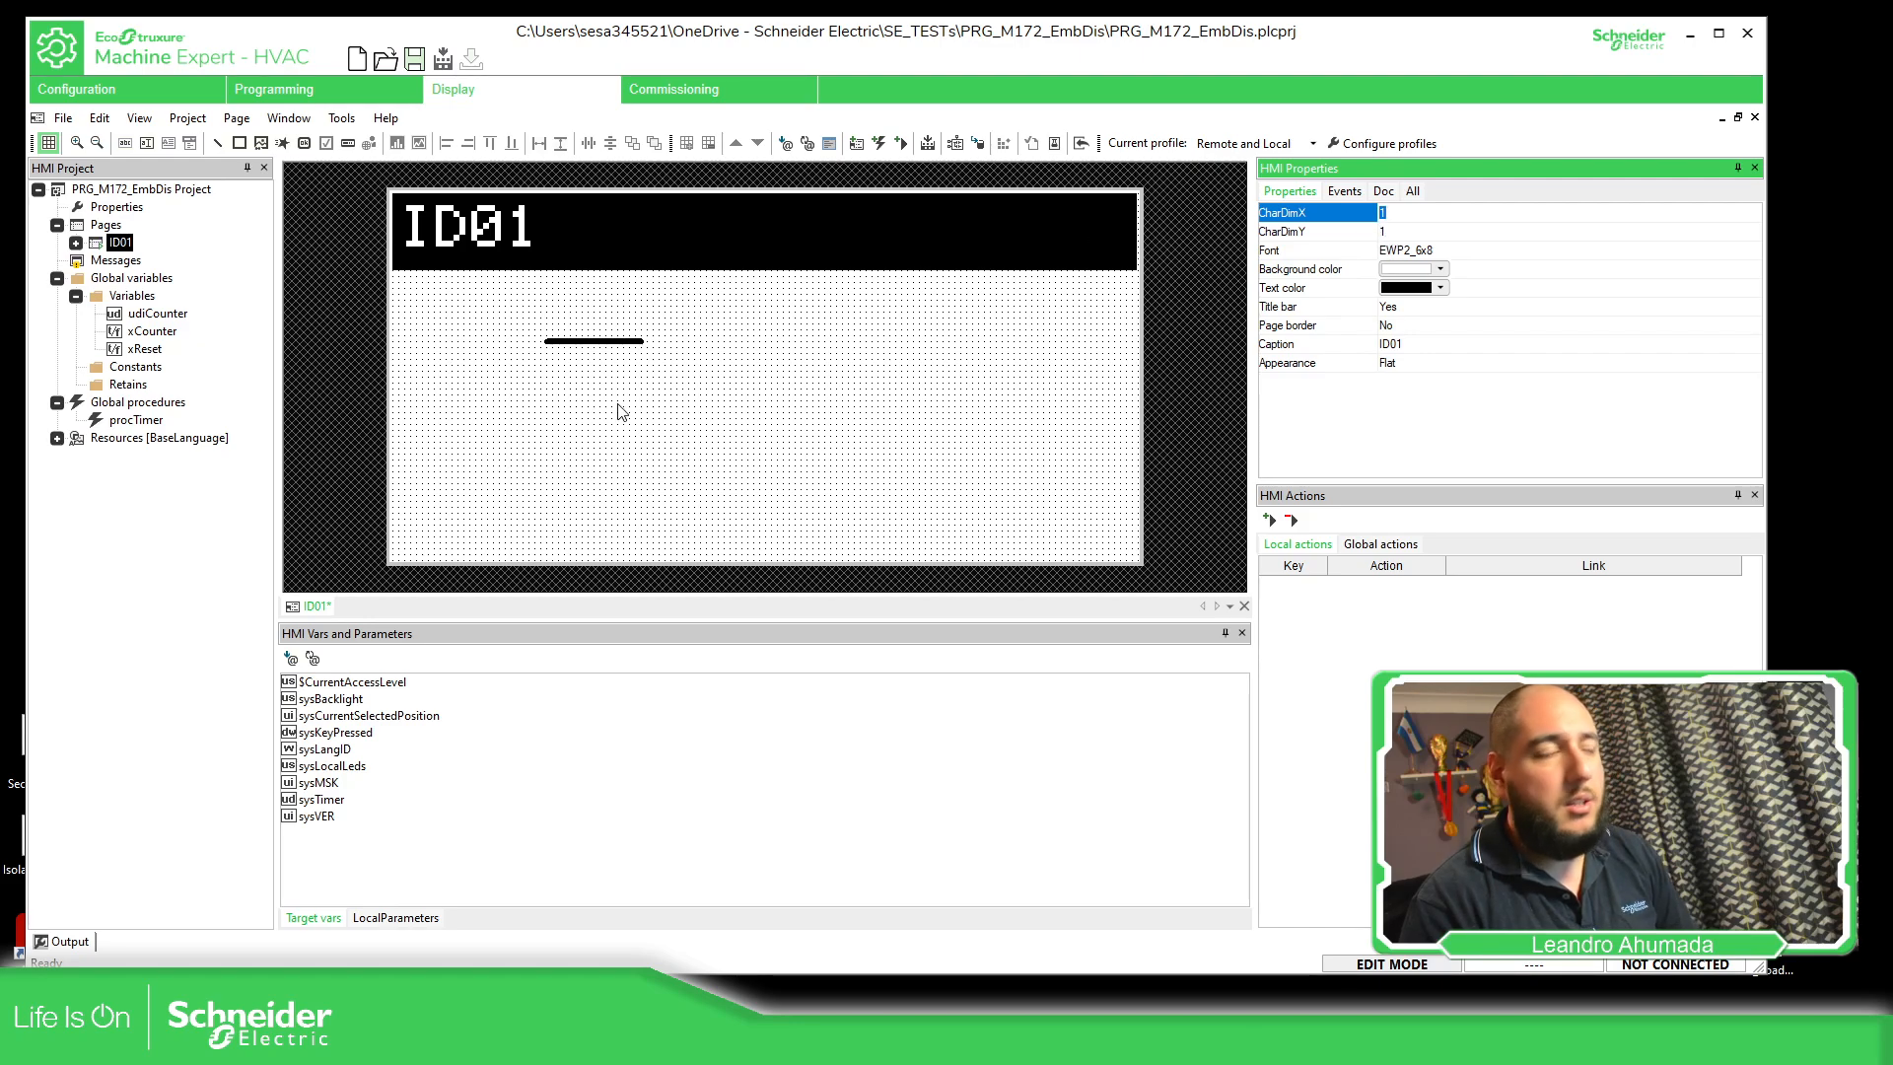
left_click(715, 373)
left_click_drag(636, 348, 801, 336)
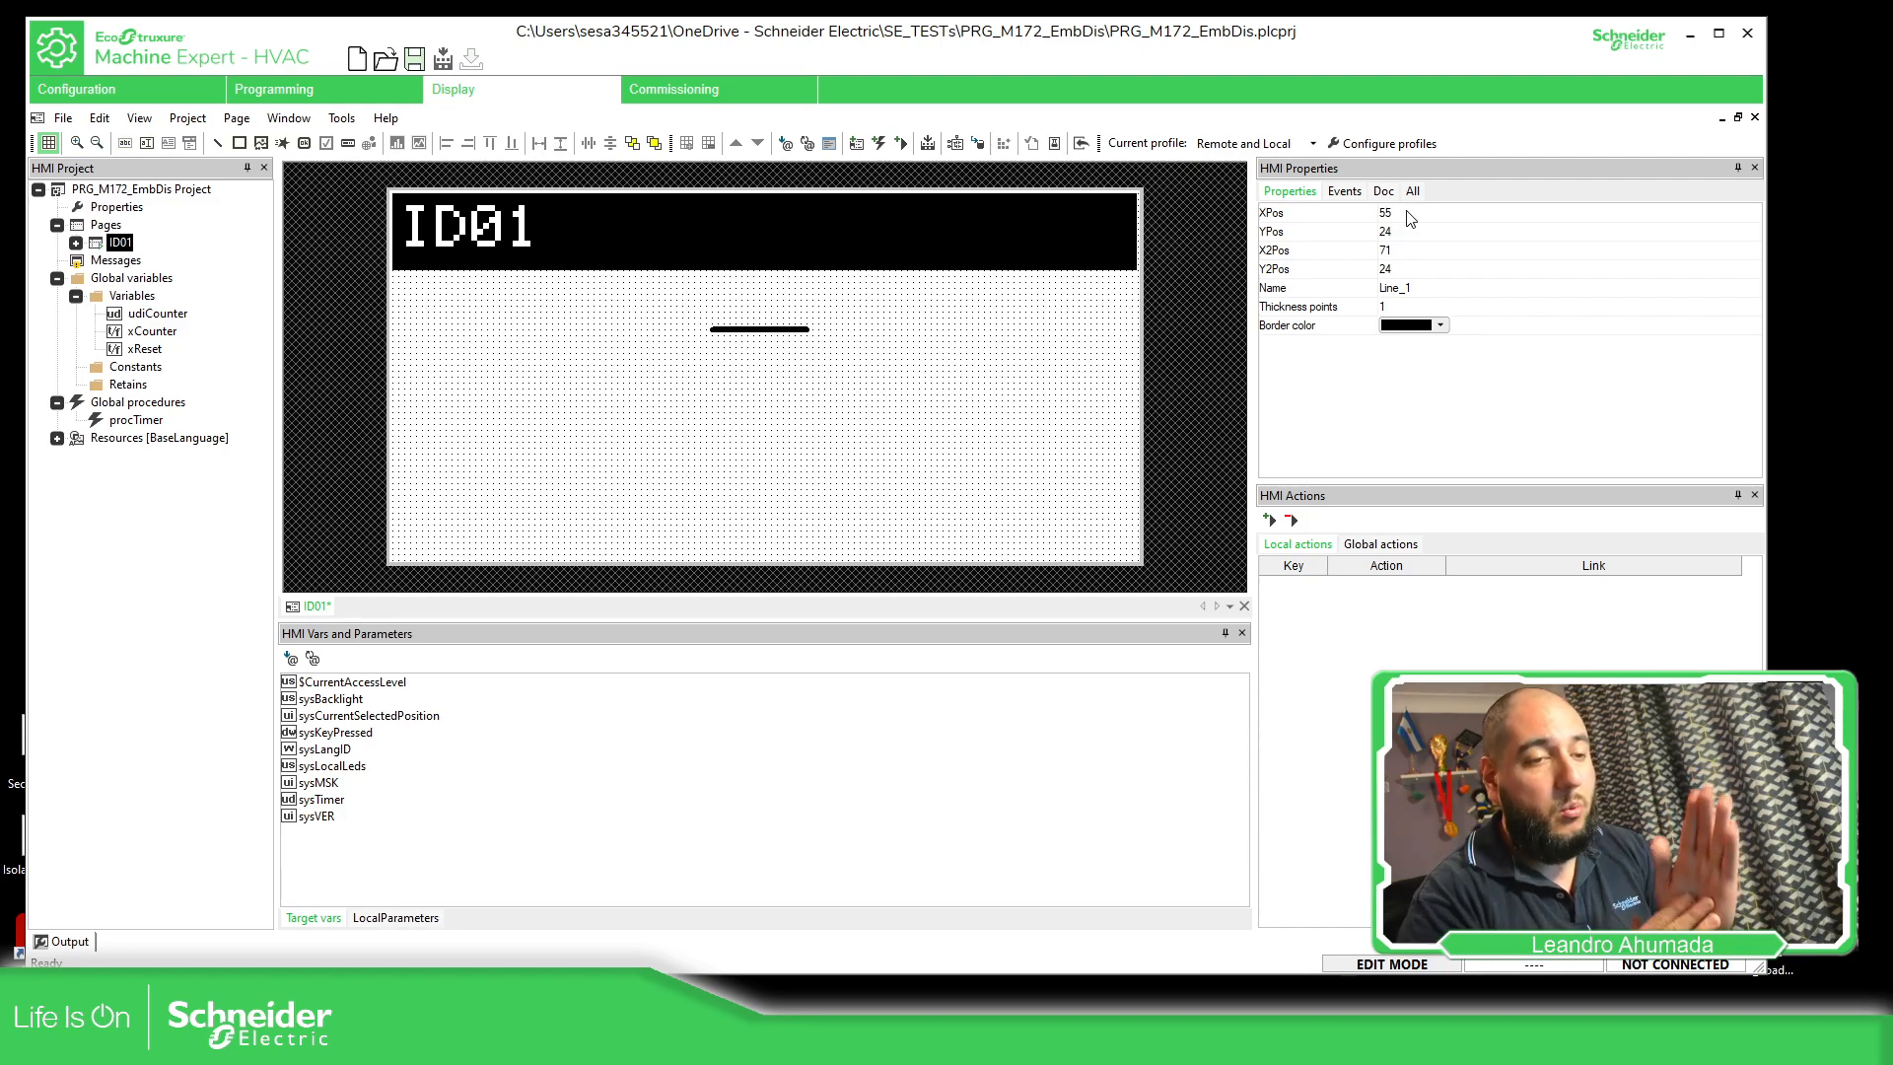
Check the initial page, page model and screen size in the project's page properties
double_click(117, 206)
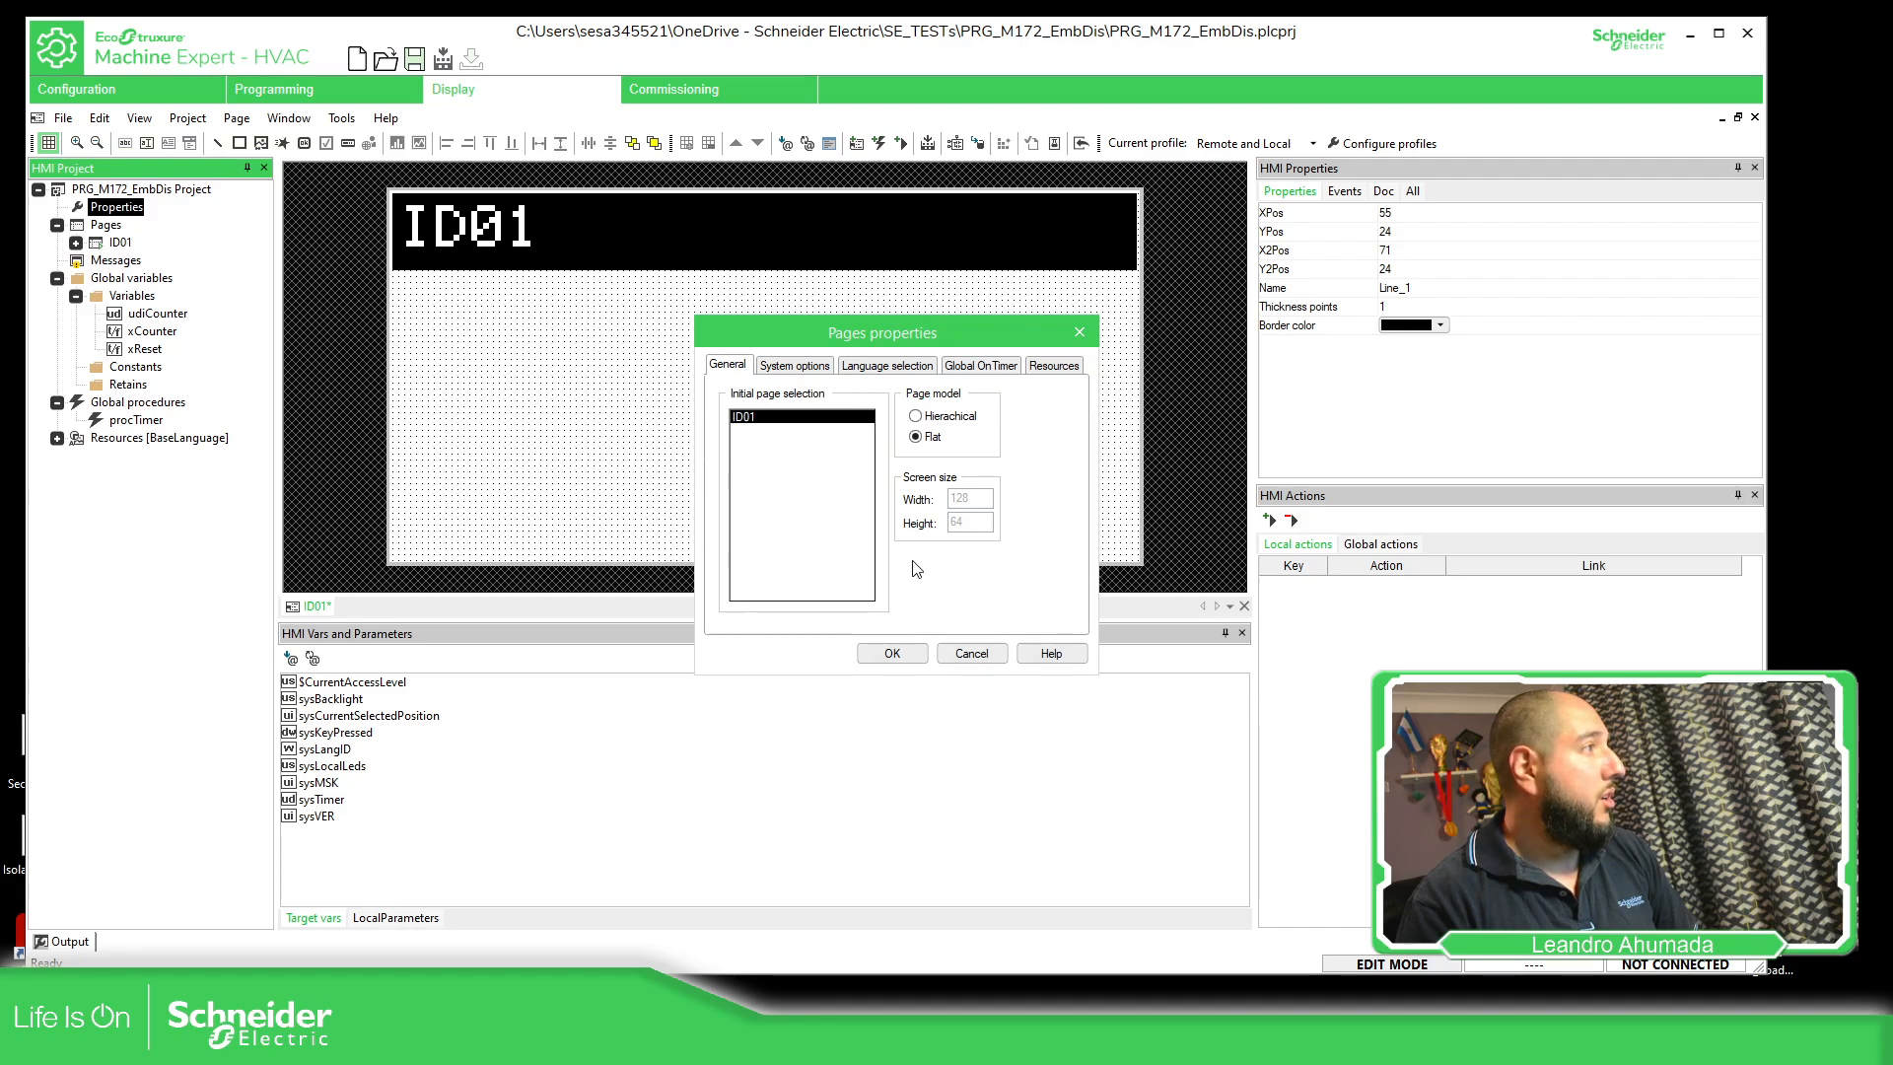
left_click(973, 655)
Move the line to about X 46, Y 27 and set its thickness to 3 points
left_click(782, 328)
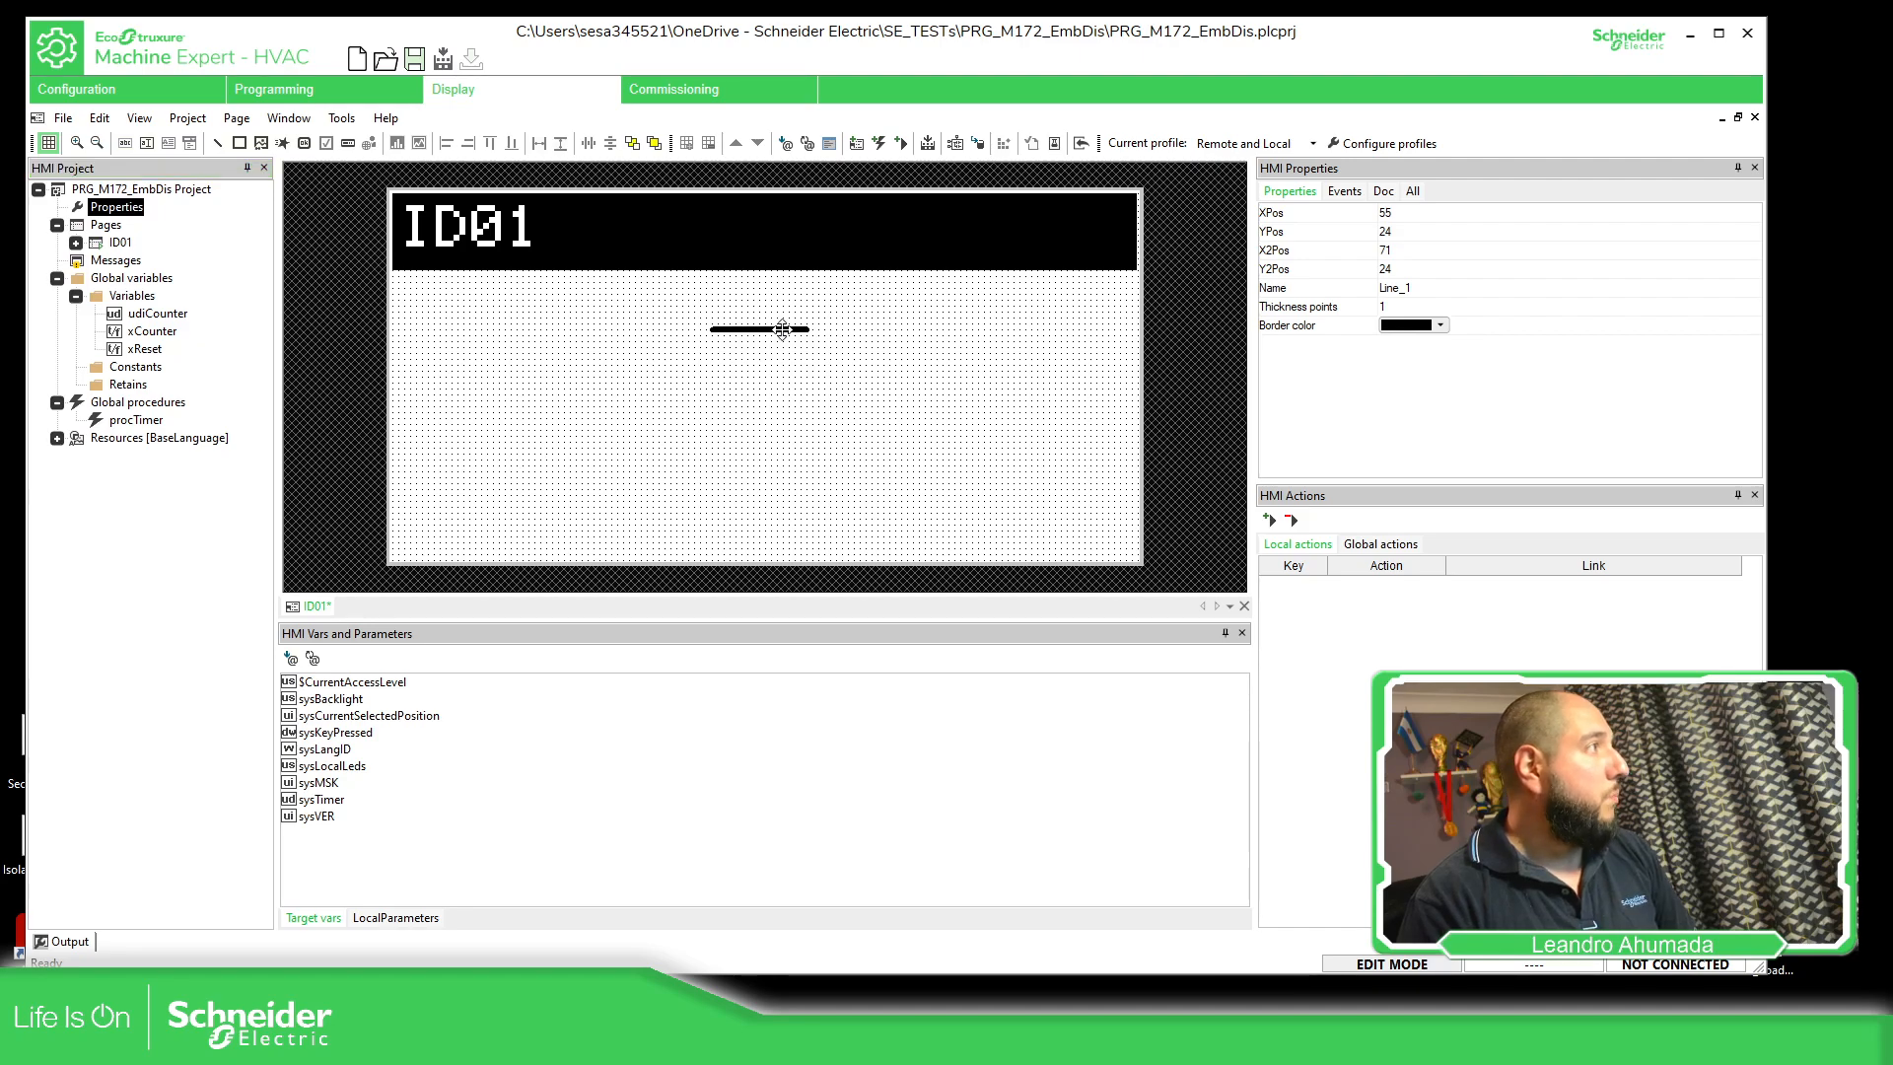
left_click_drag(782, 329, 710, 350)
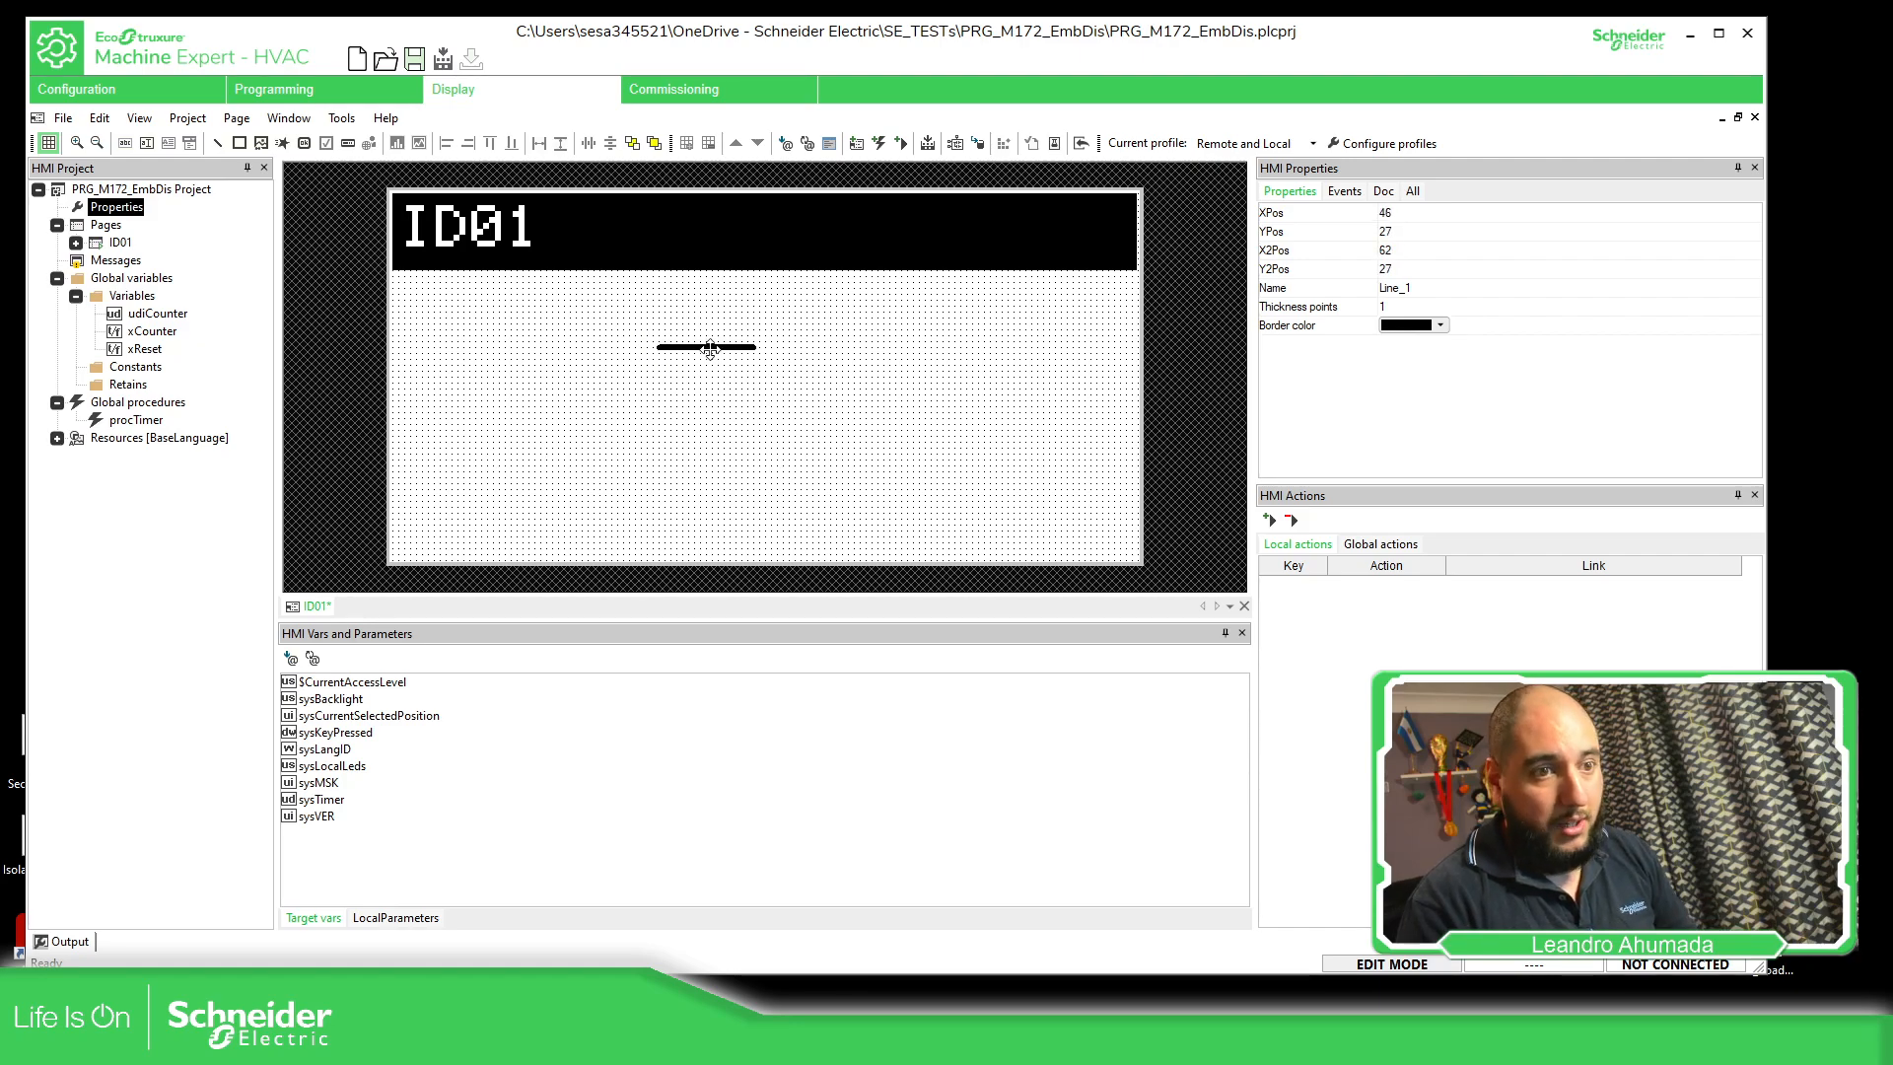
left_click(1416, 309)
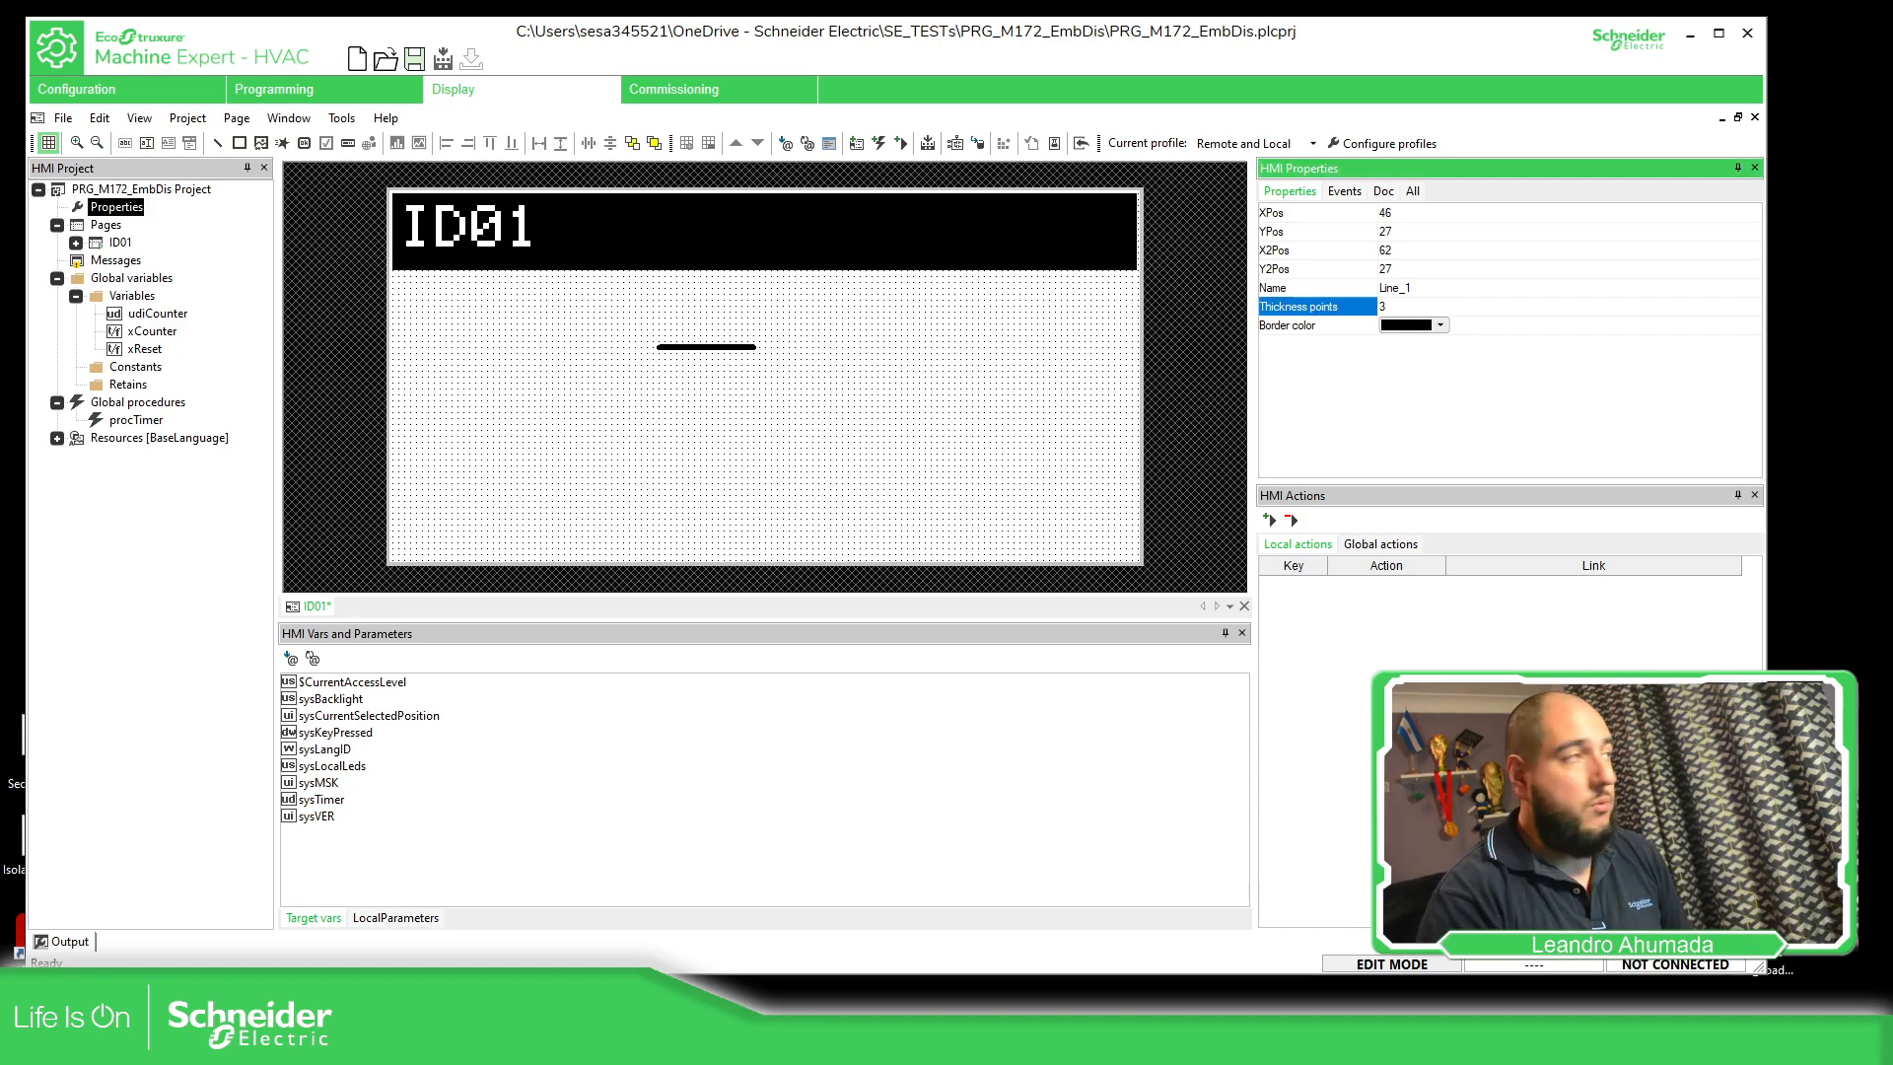
type("3")
key("Return")
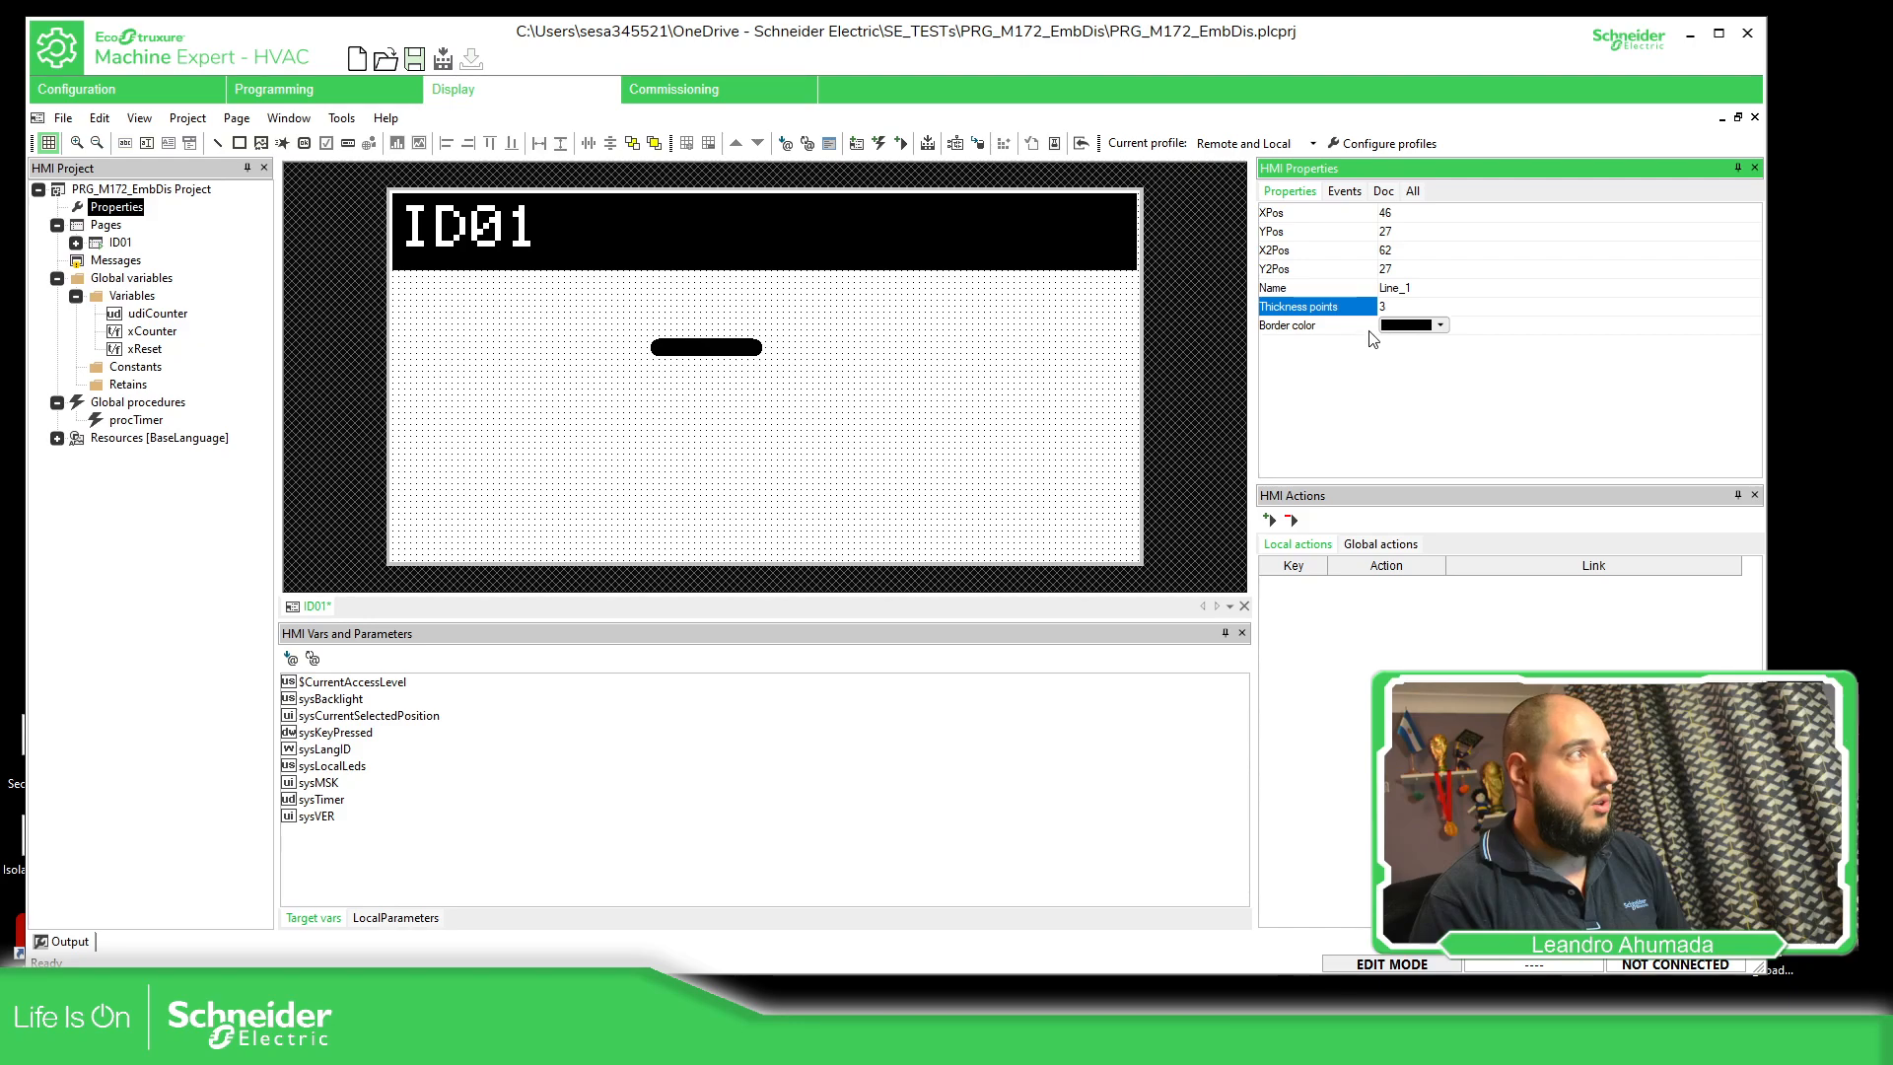
Change the line's border color to white and back to black
left_click(1408, 327)
left_click(1412, 351)
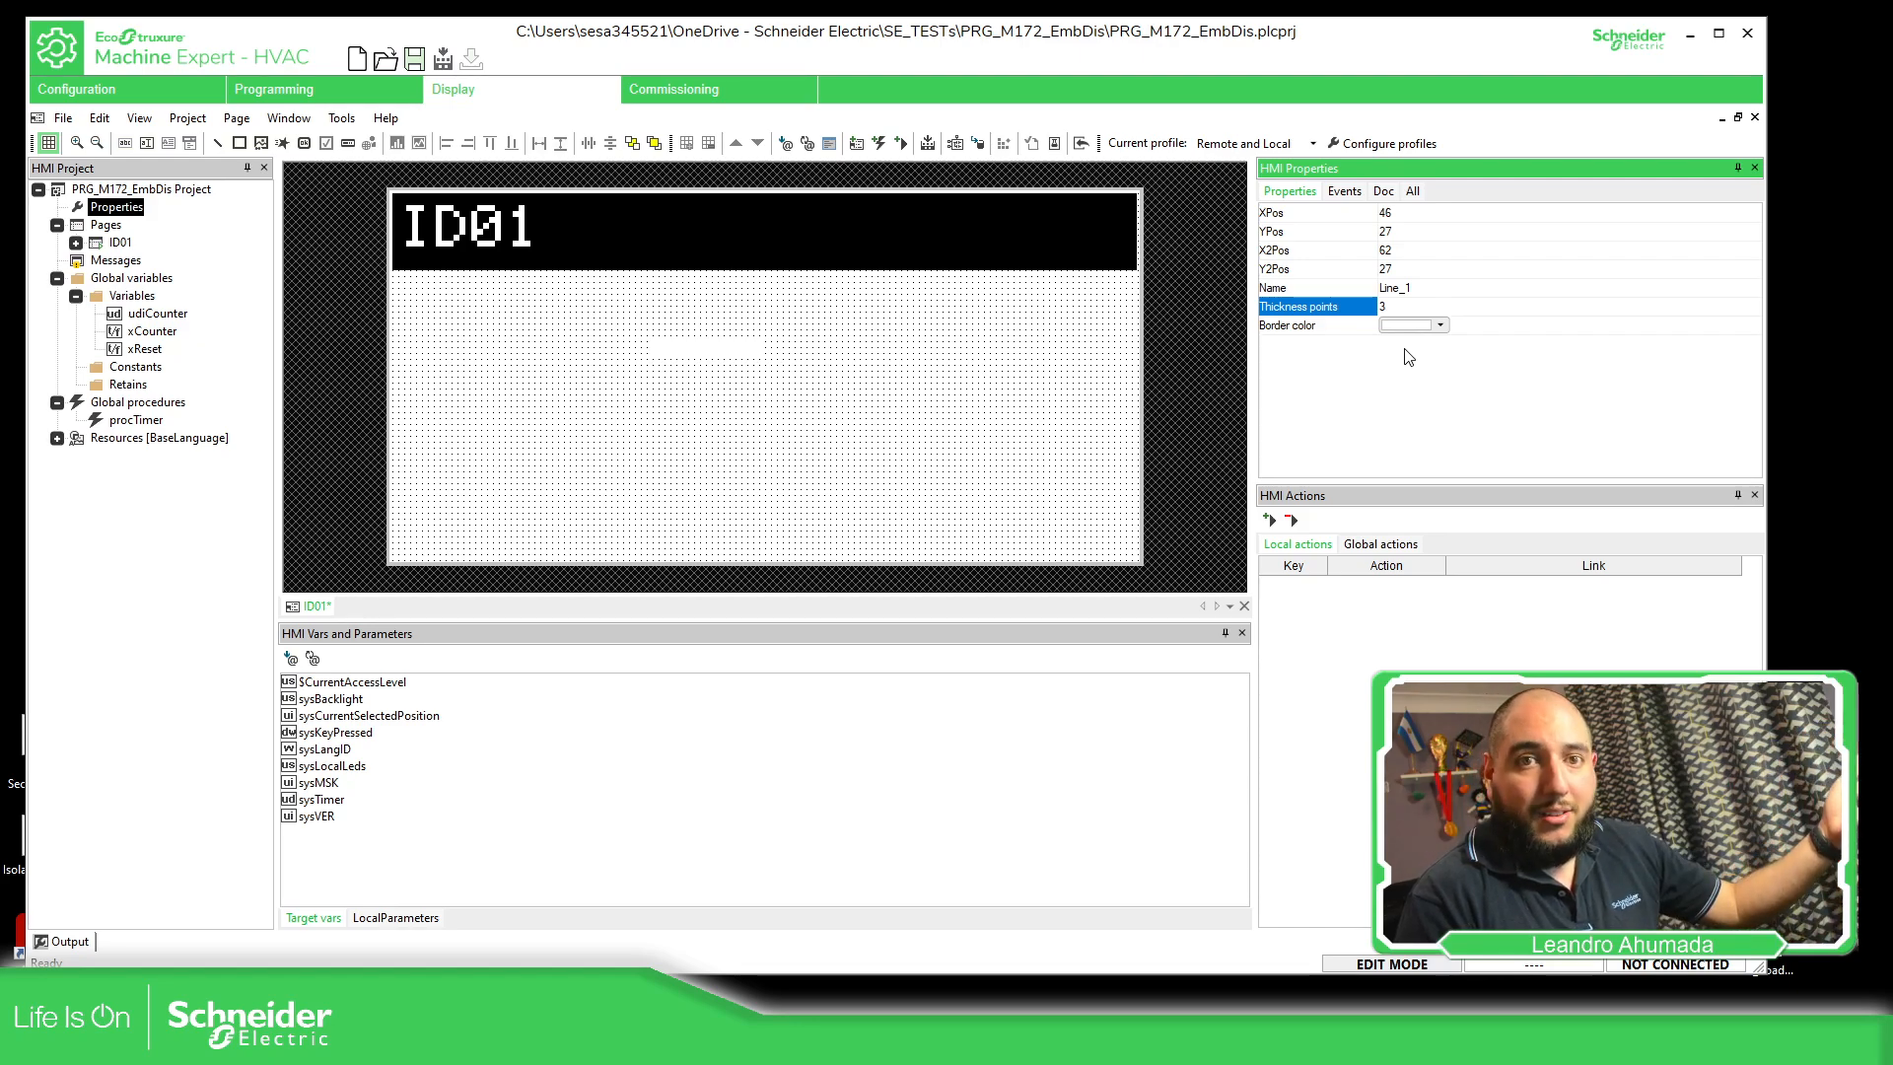
left_click(1431, 327)
left_click(1393, 350)
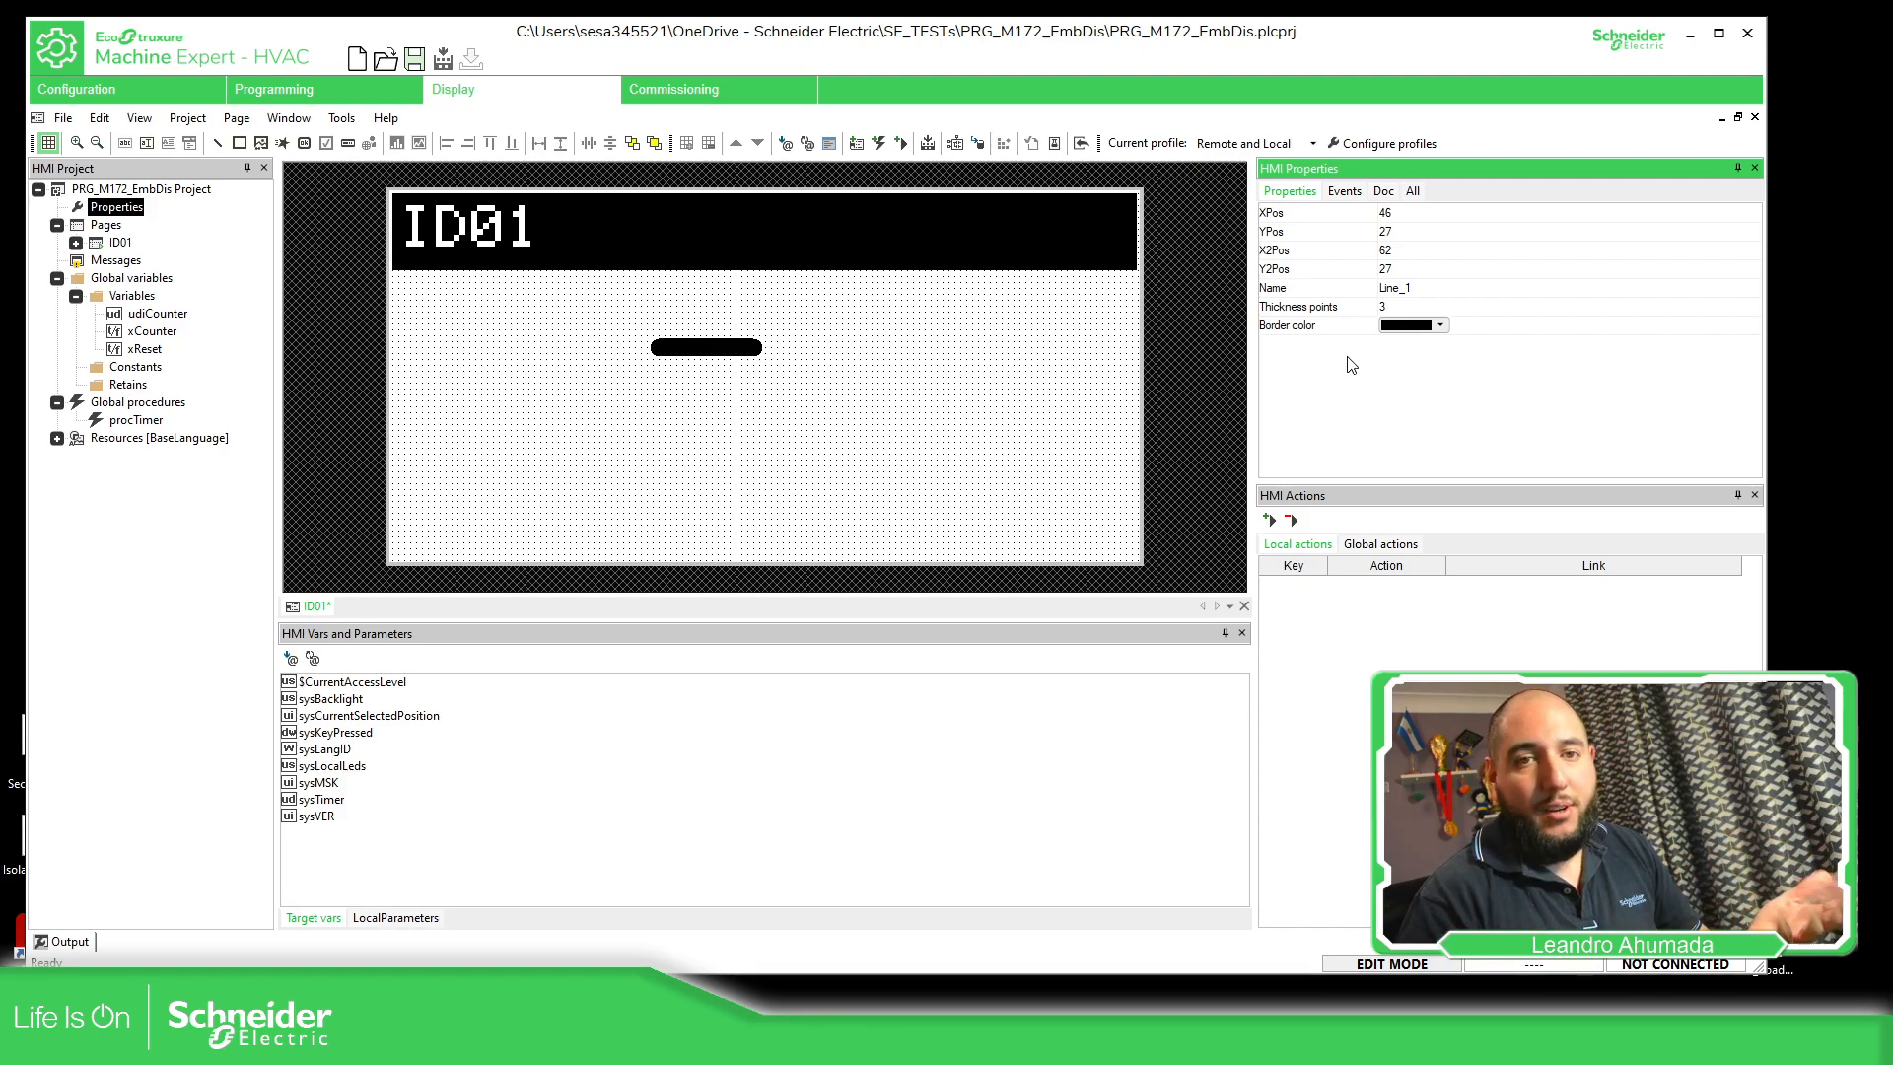
Move the thick line to about X 51, Y 28 and pull its end point down into a diagonal
left_click(853, 378)
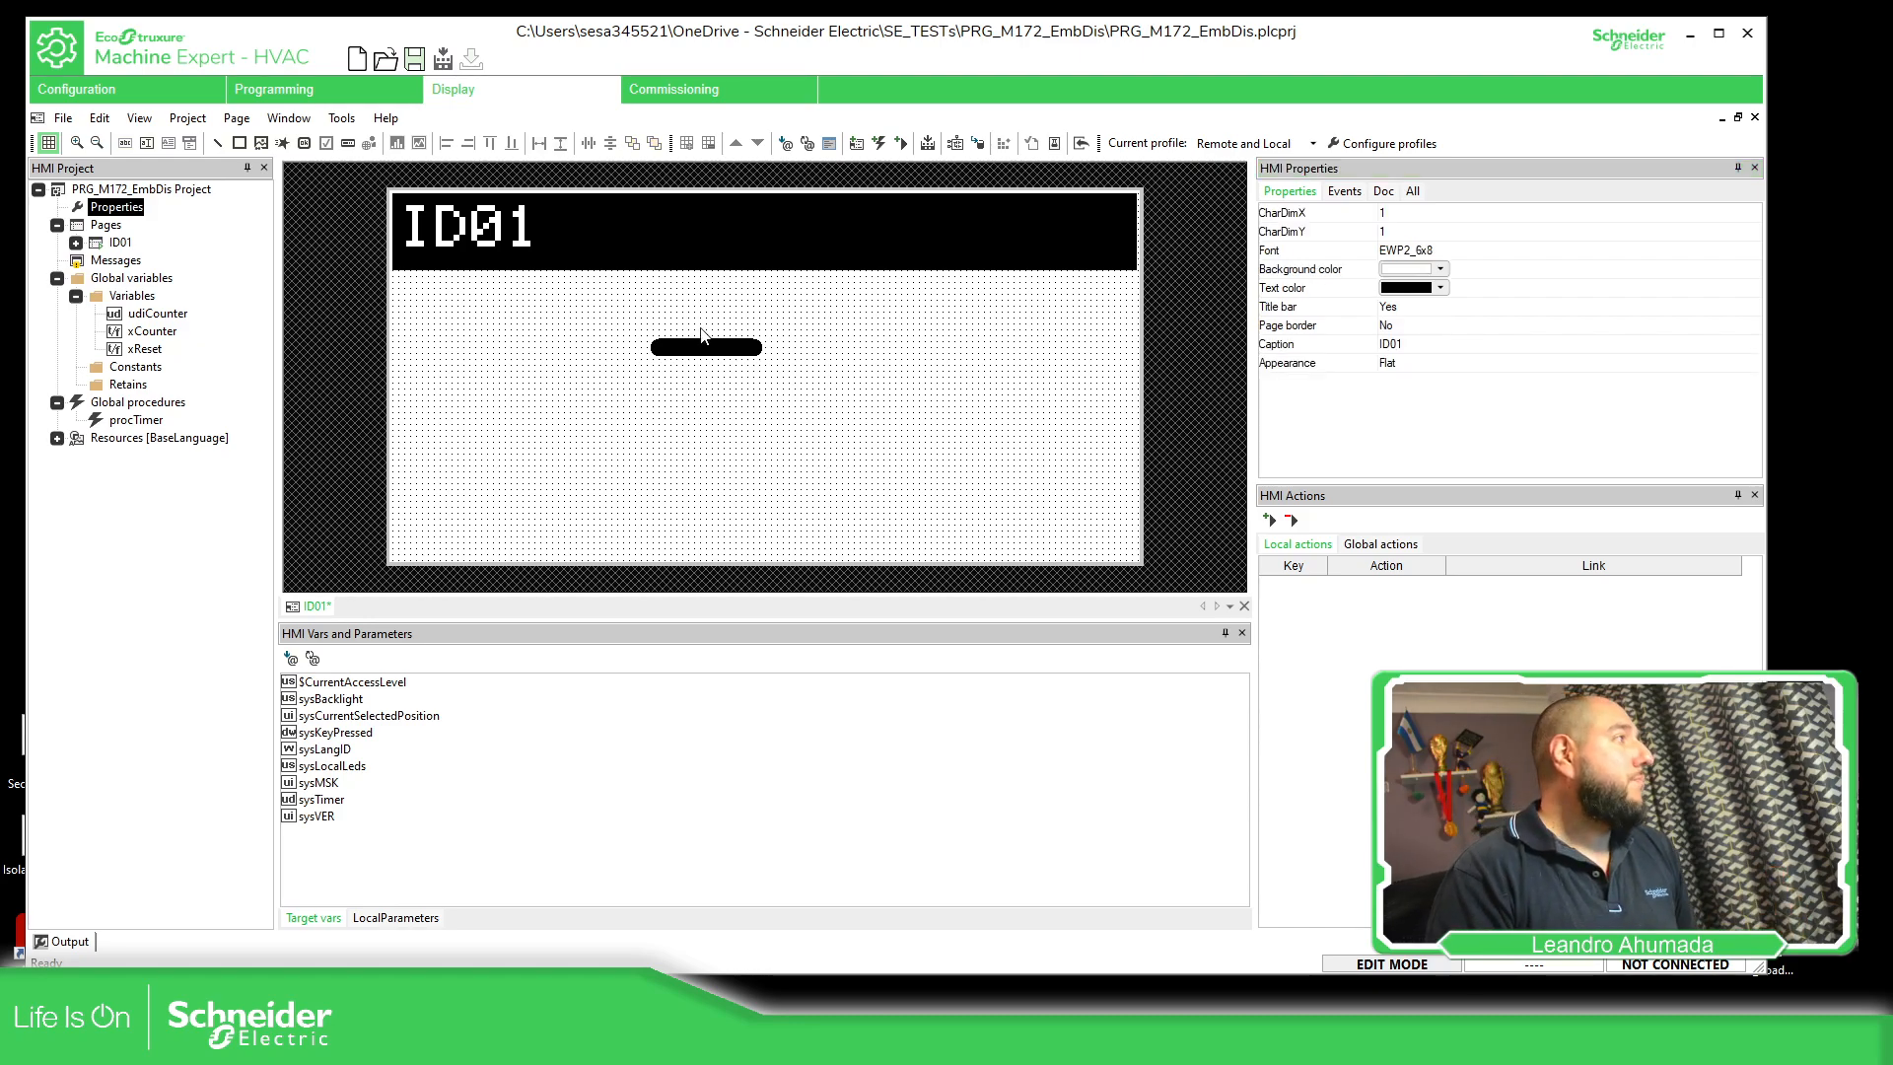
left_click_drag(708, 344, 707, 338)
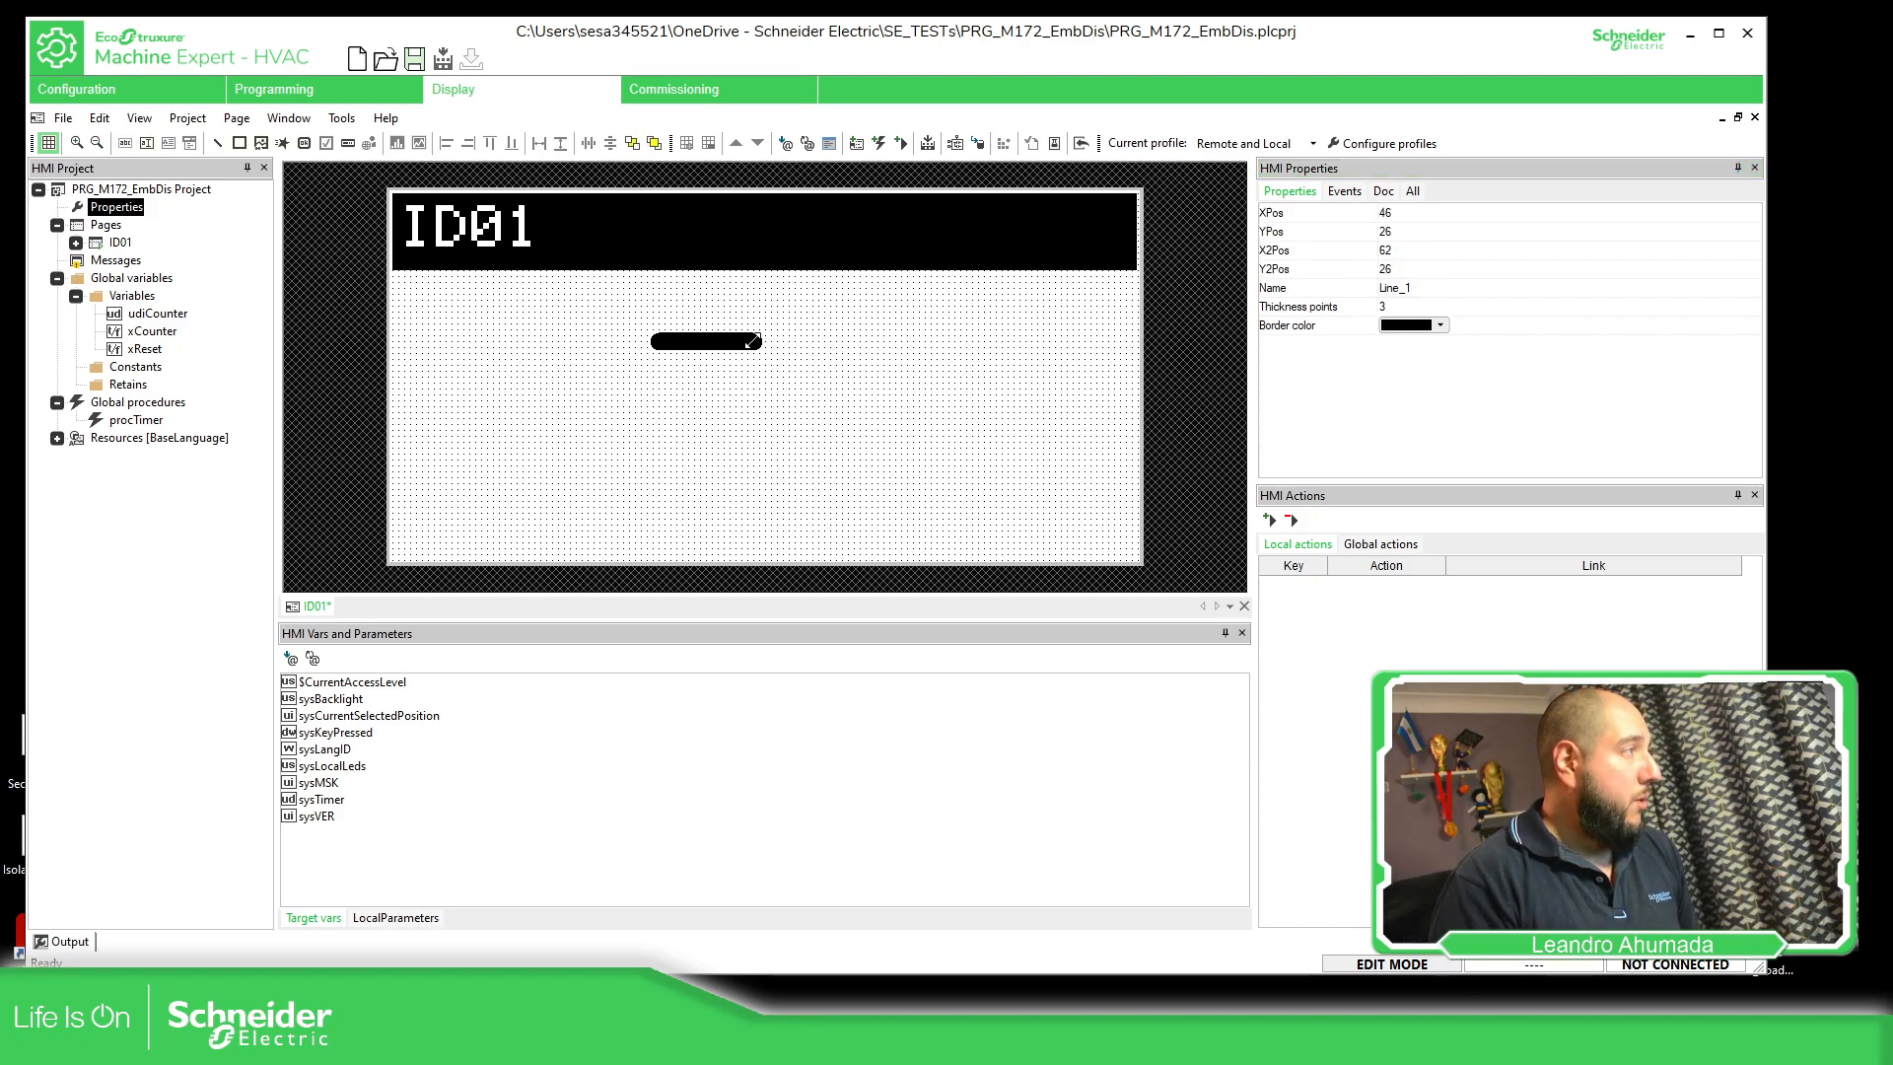
left_click_drag(707, 337, 736, 365)
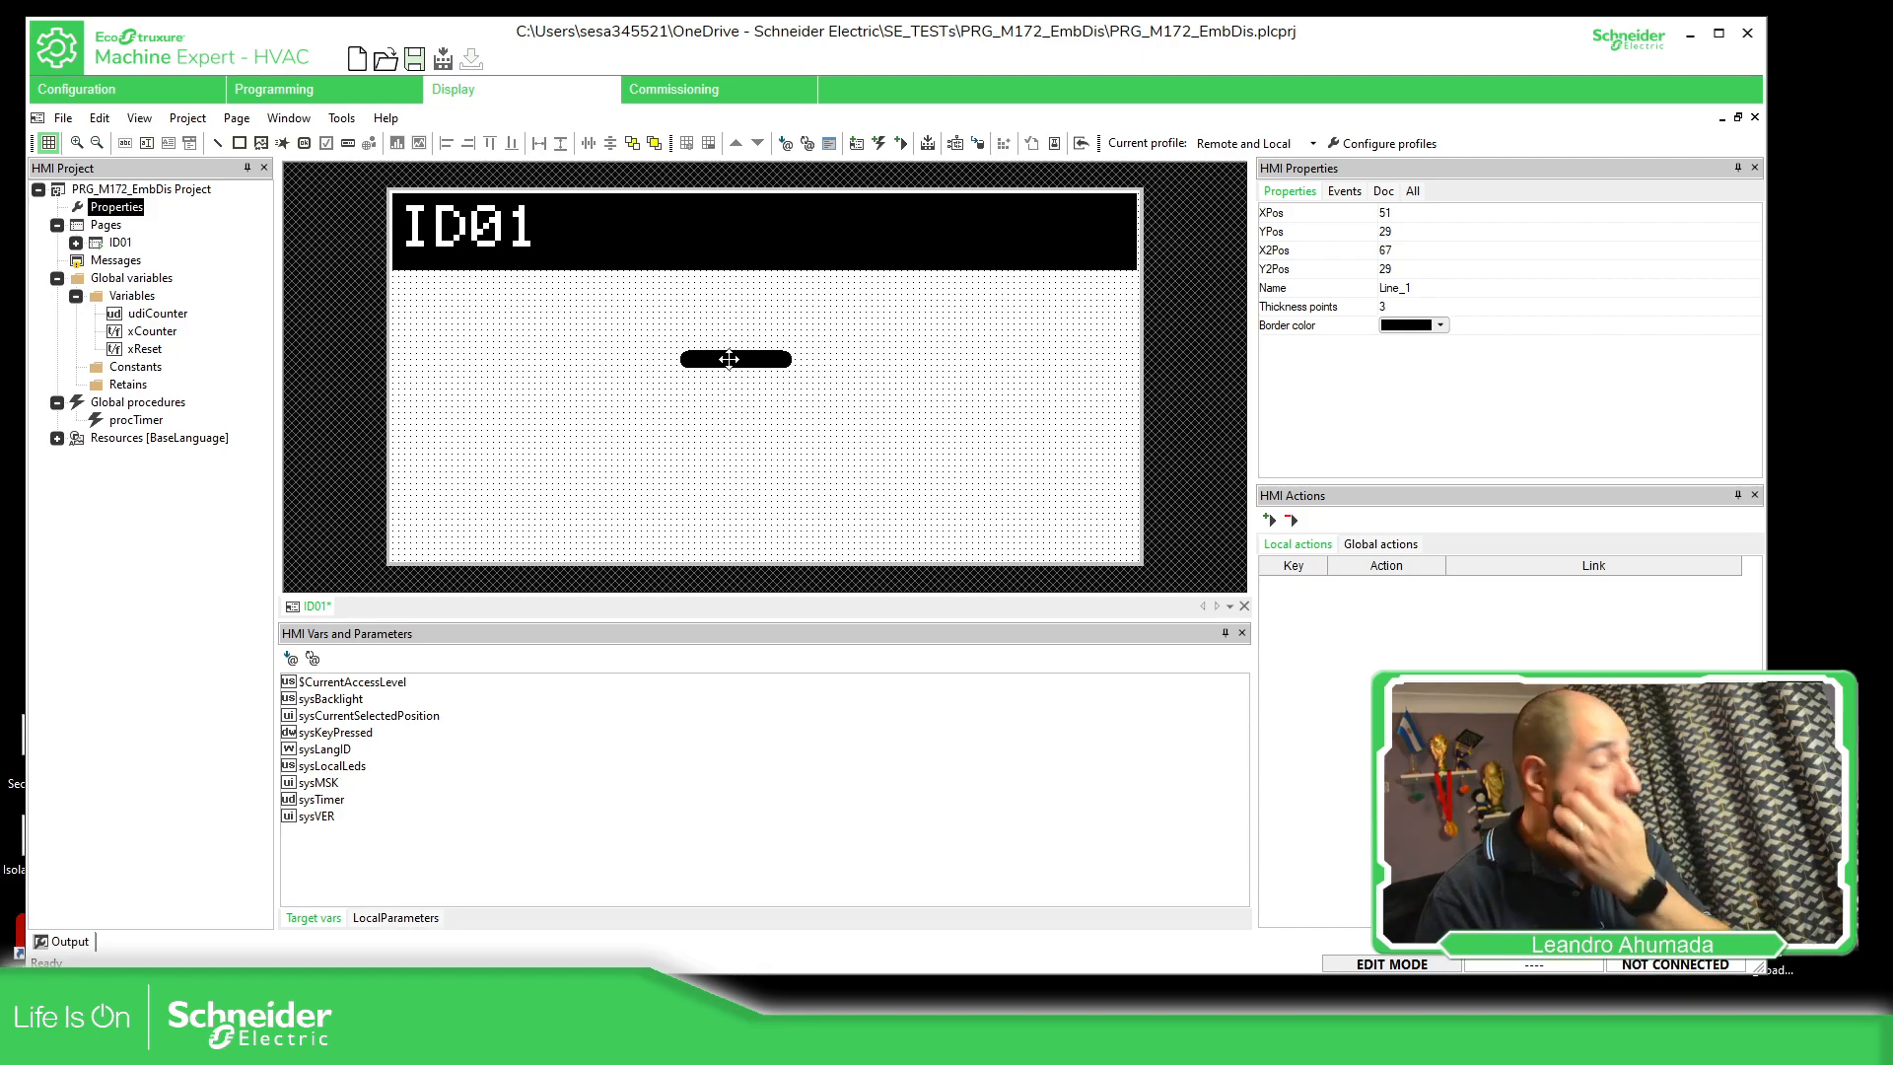
left_click(818, 375)
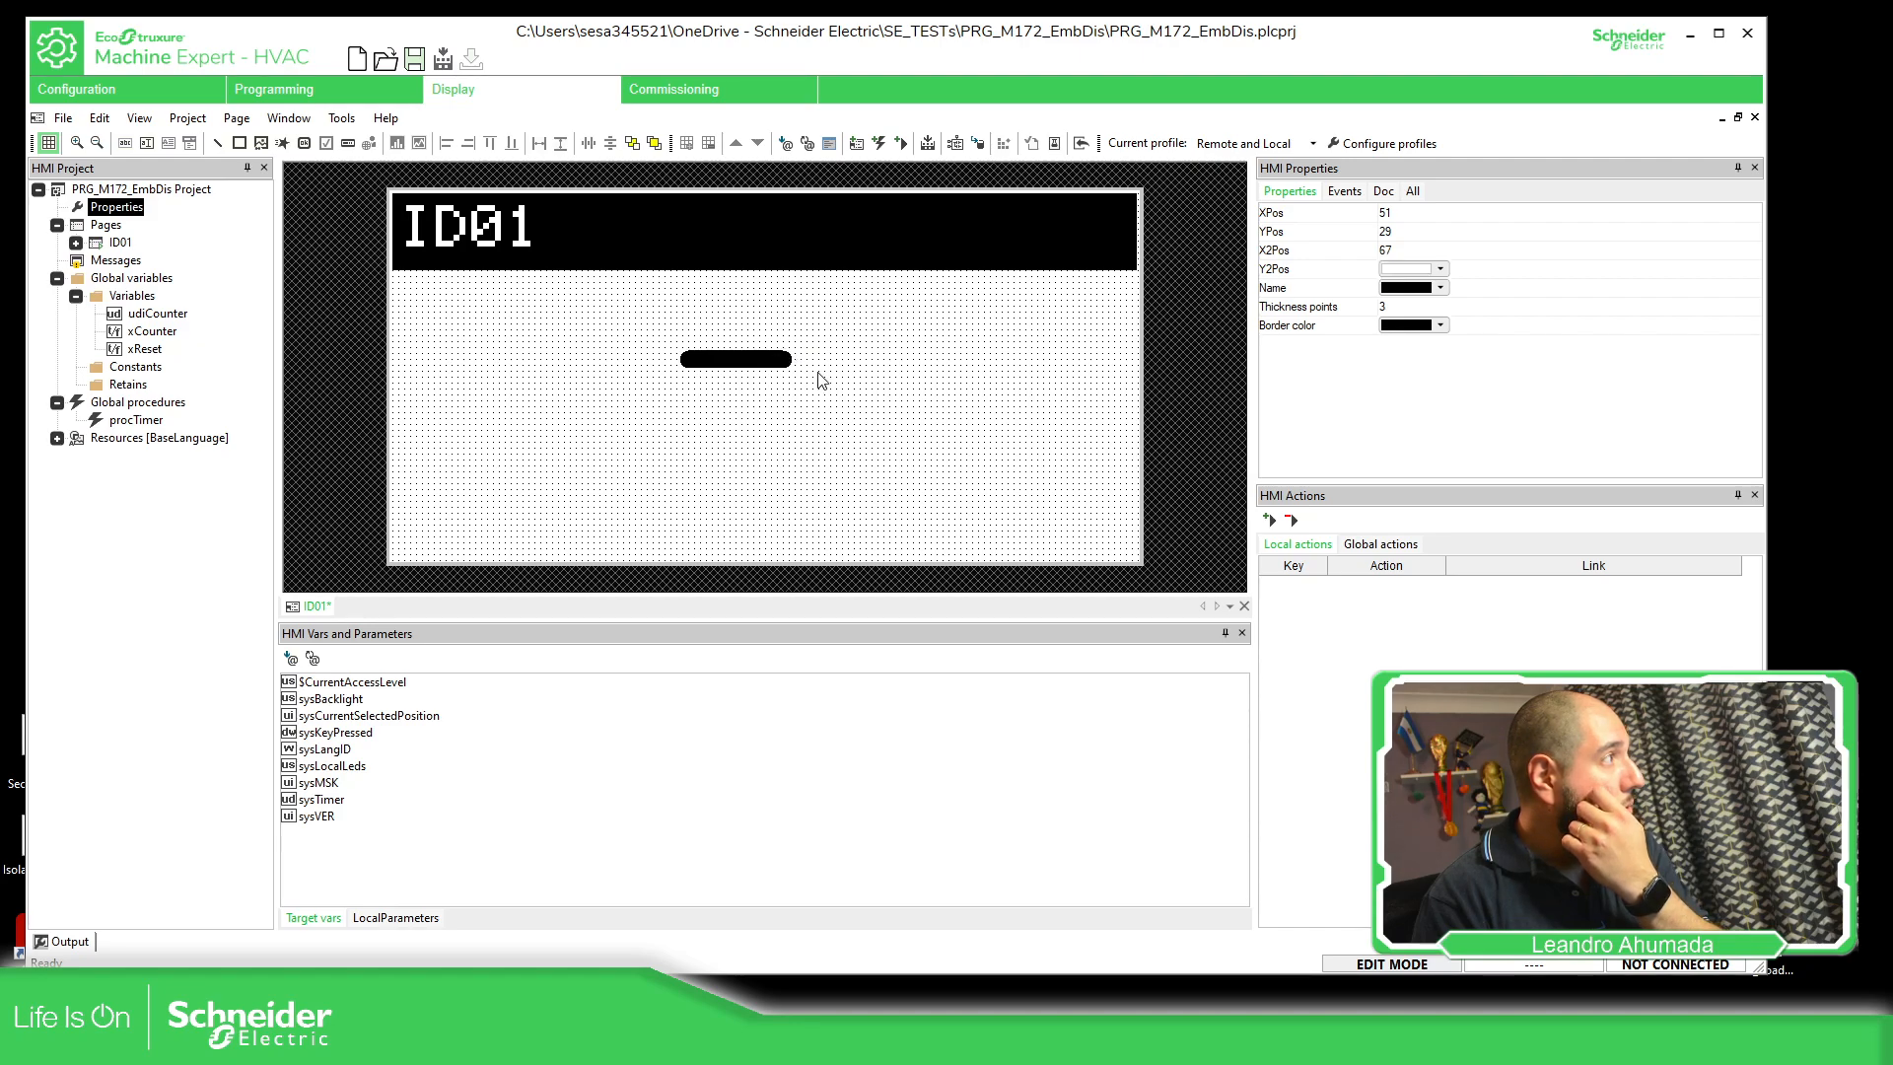
left_click(789, 361)
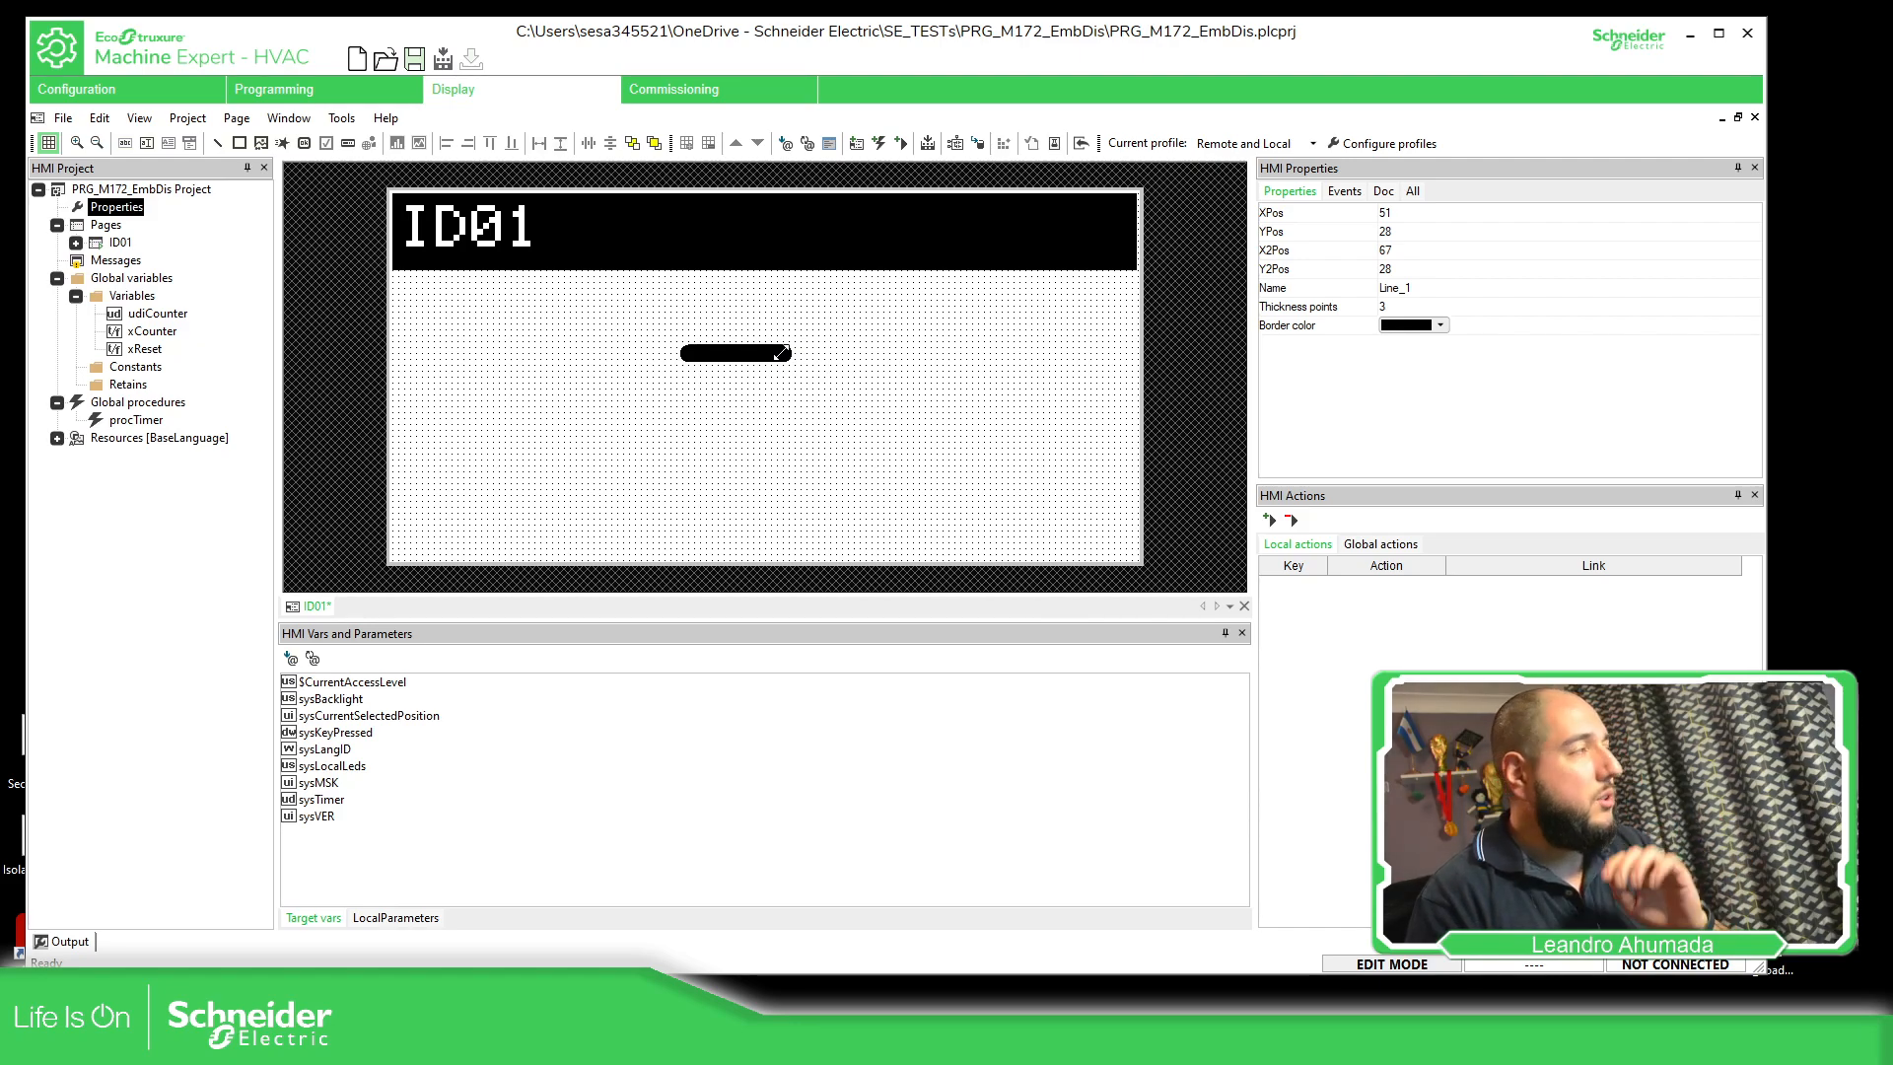
left_click_drag(780, 353, 538, 470)
left_click(814, 426)
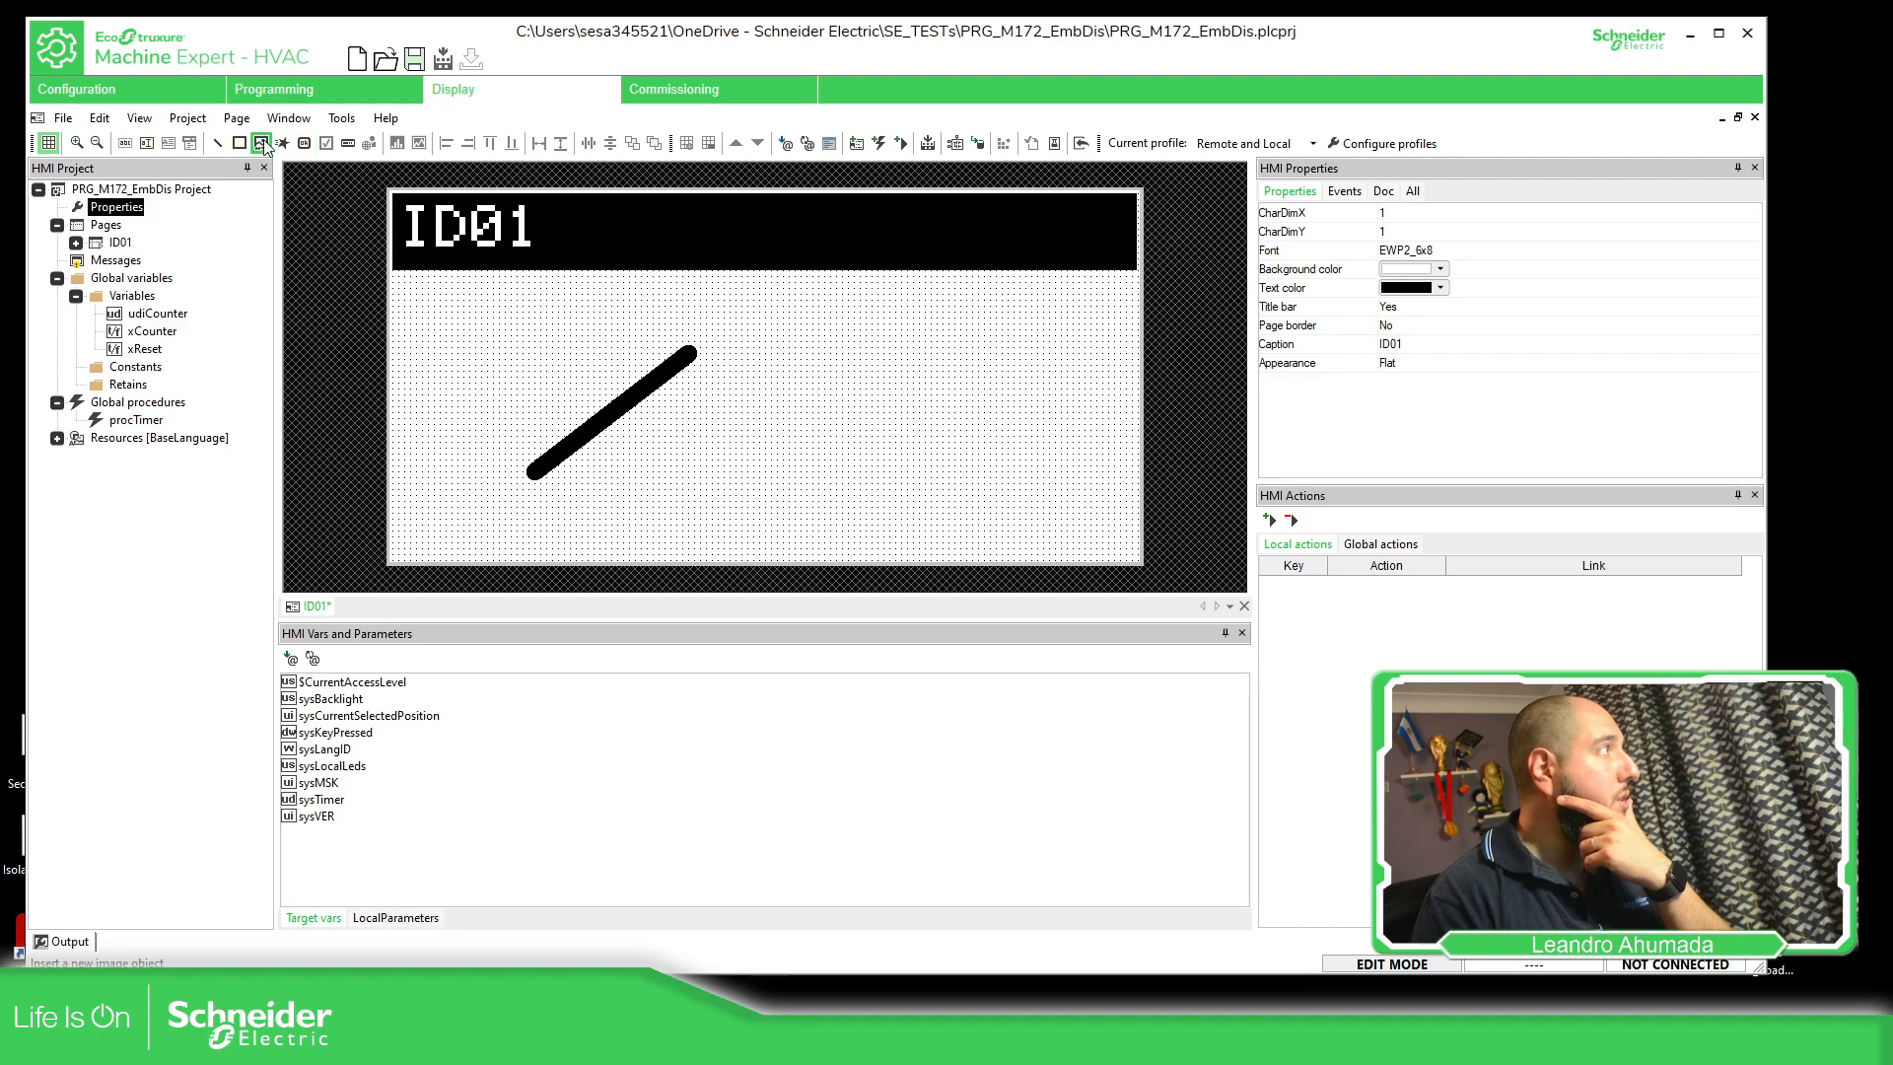
Draw a second thin line, lengthen it, and move it across the diagonal from about X 62, Y 36 to X 16, Y 35
left_click(216, 144)
left_click_drag(829, 342, 942, 346)
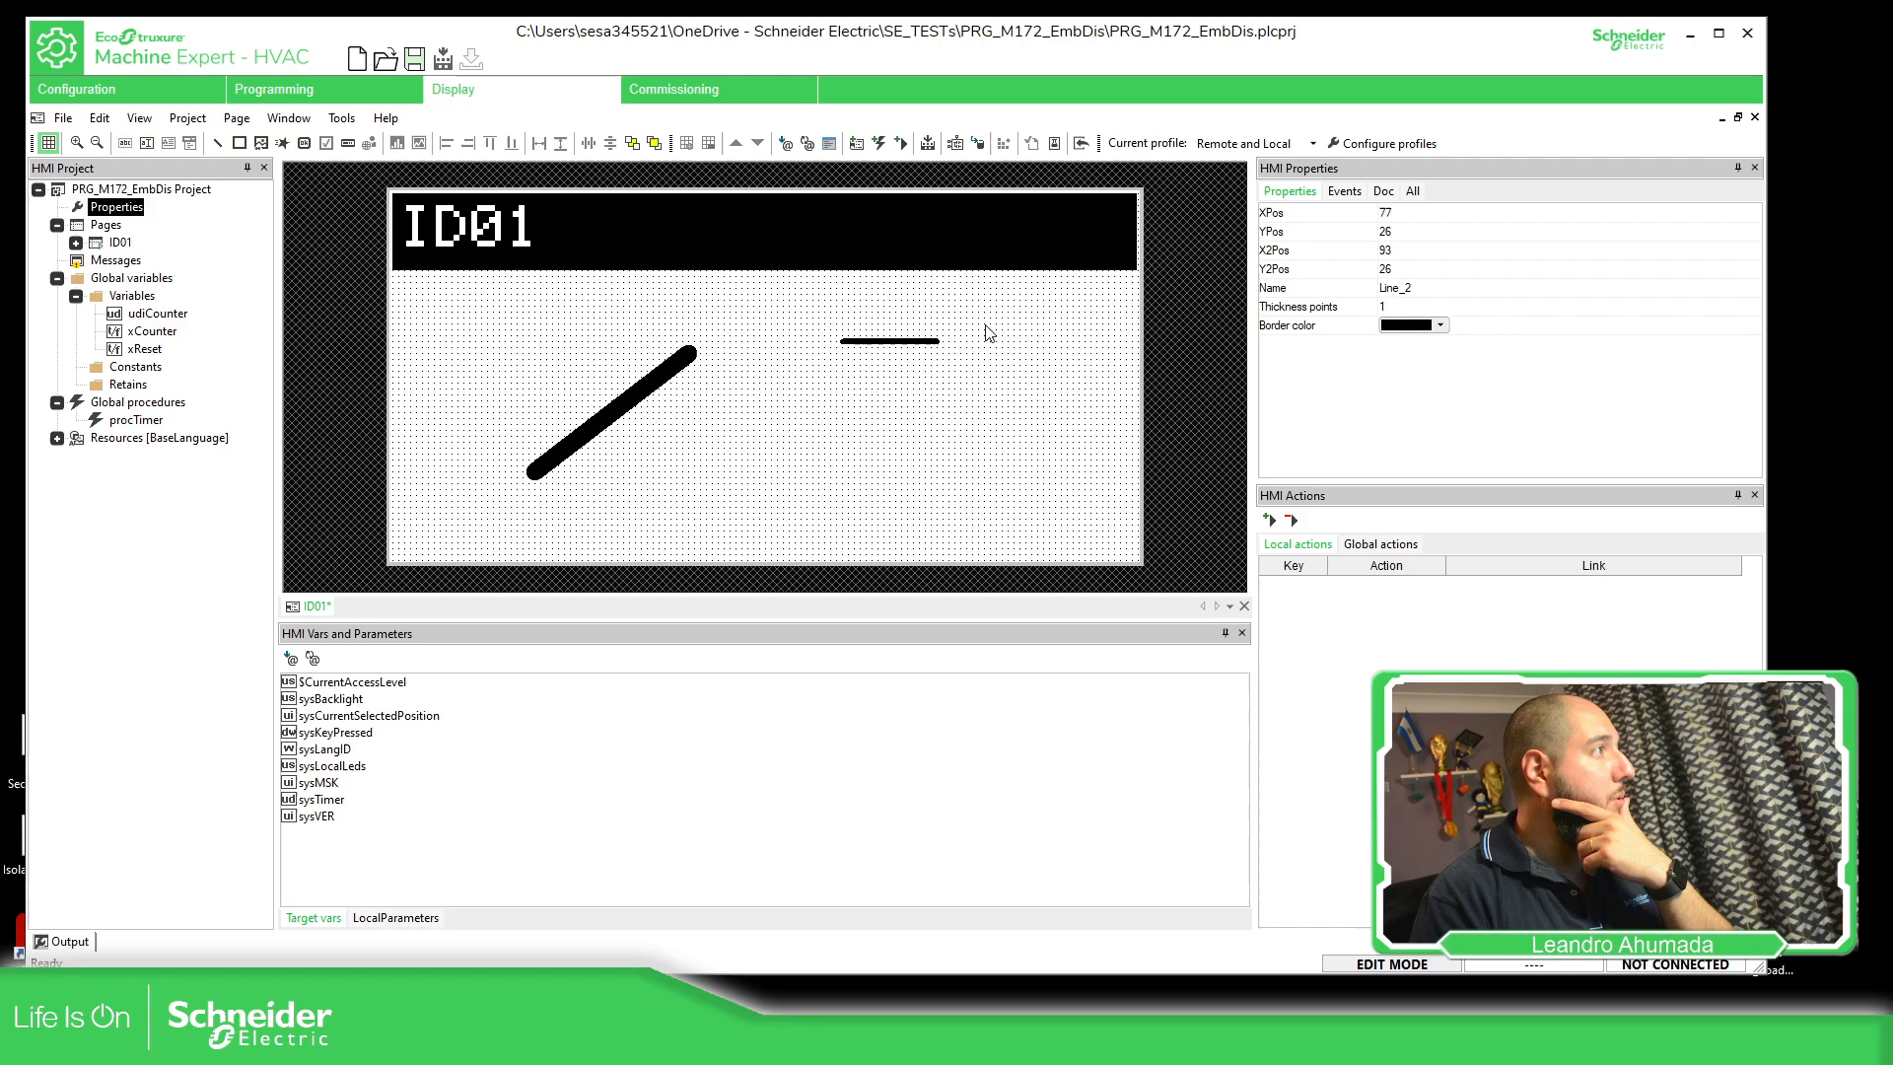
left_click(986, 325)
left_click(927, 342)
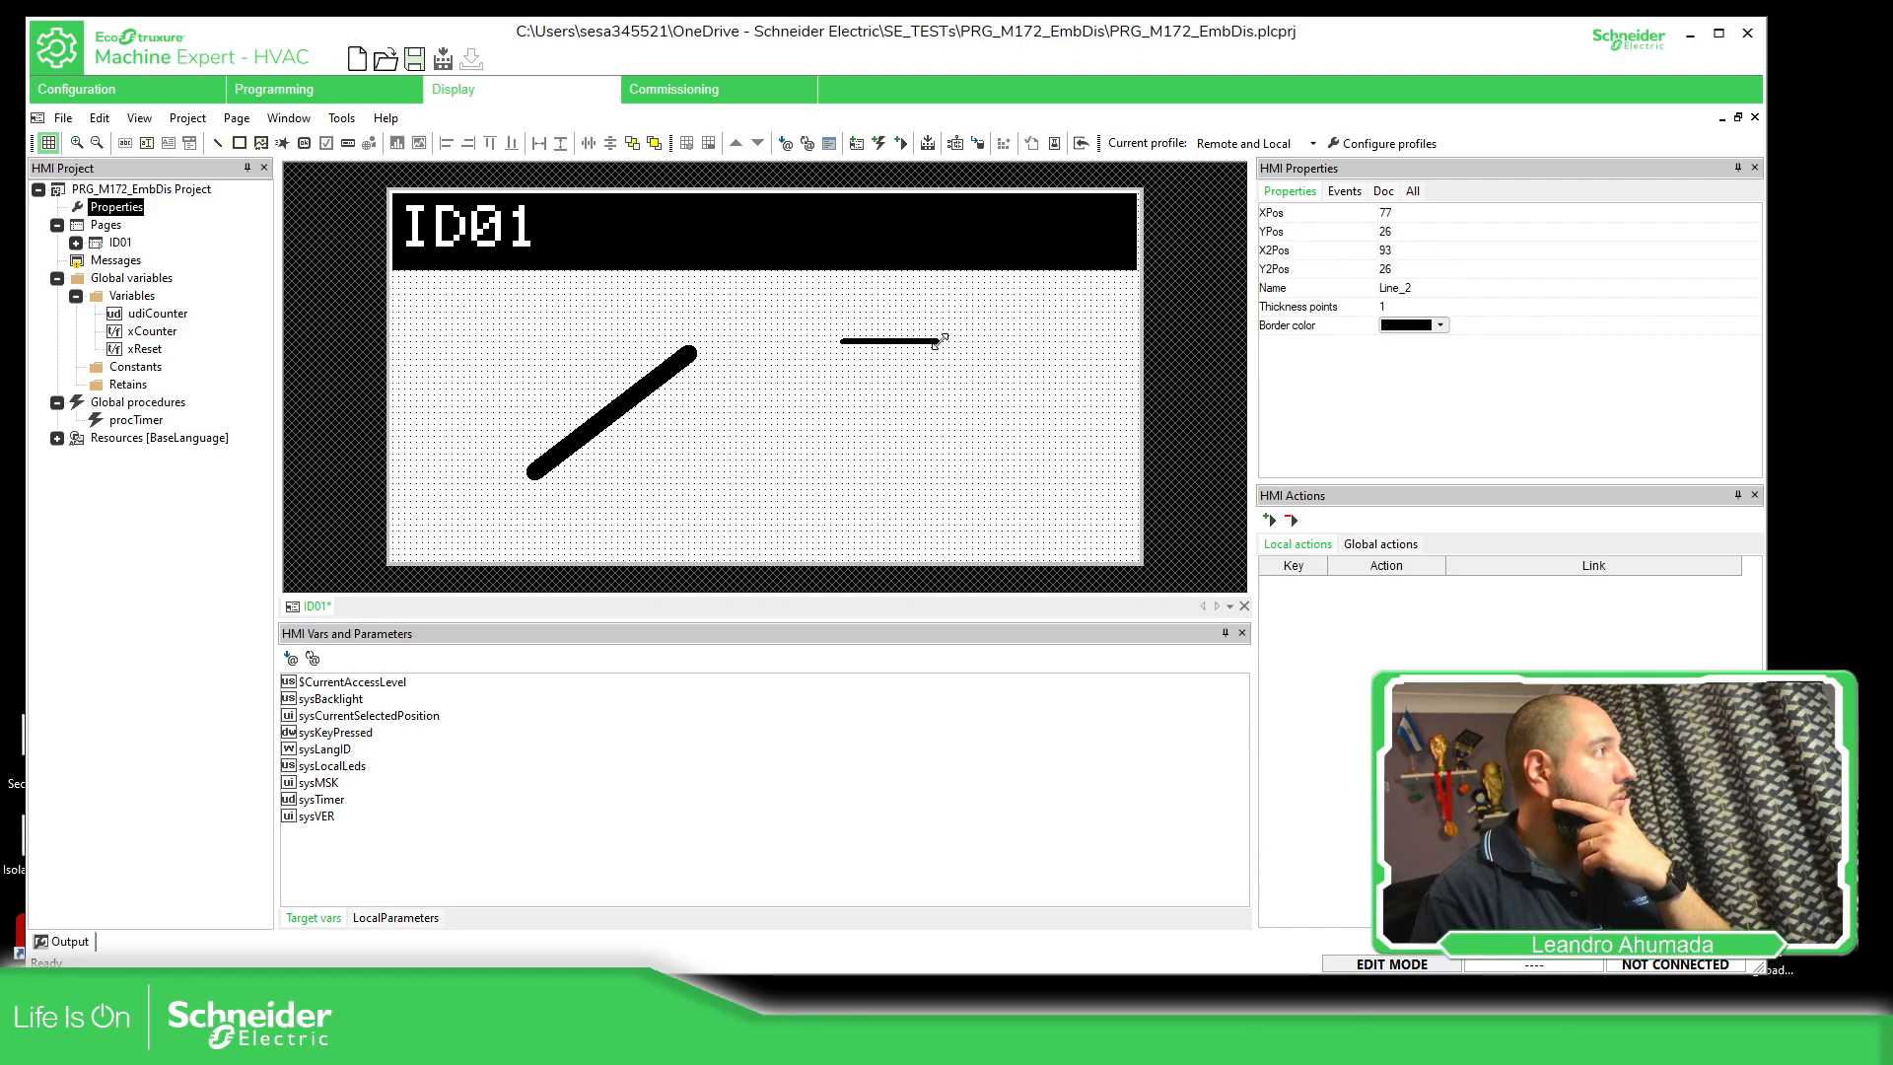
left_click_drag(942, 340, 562, 348)
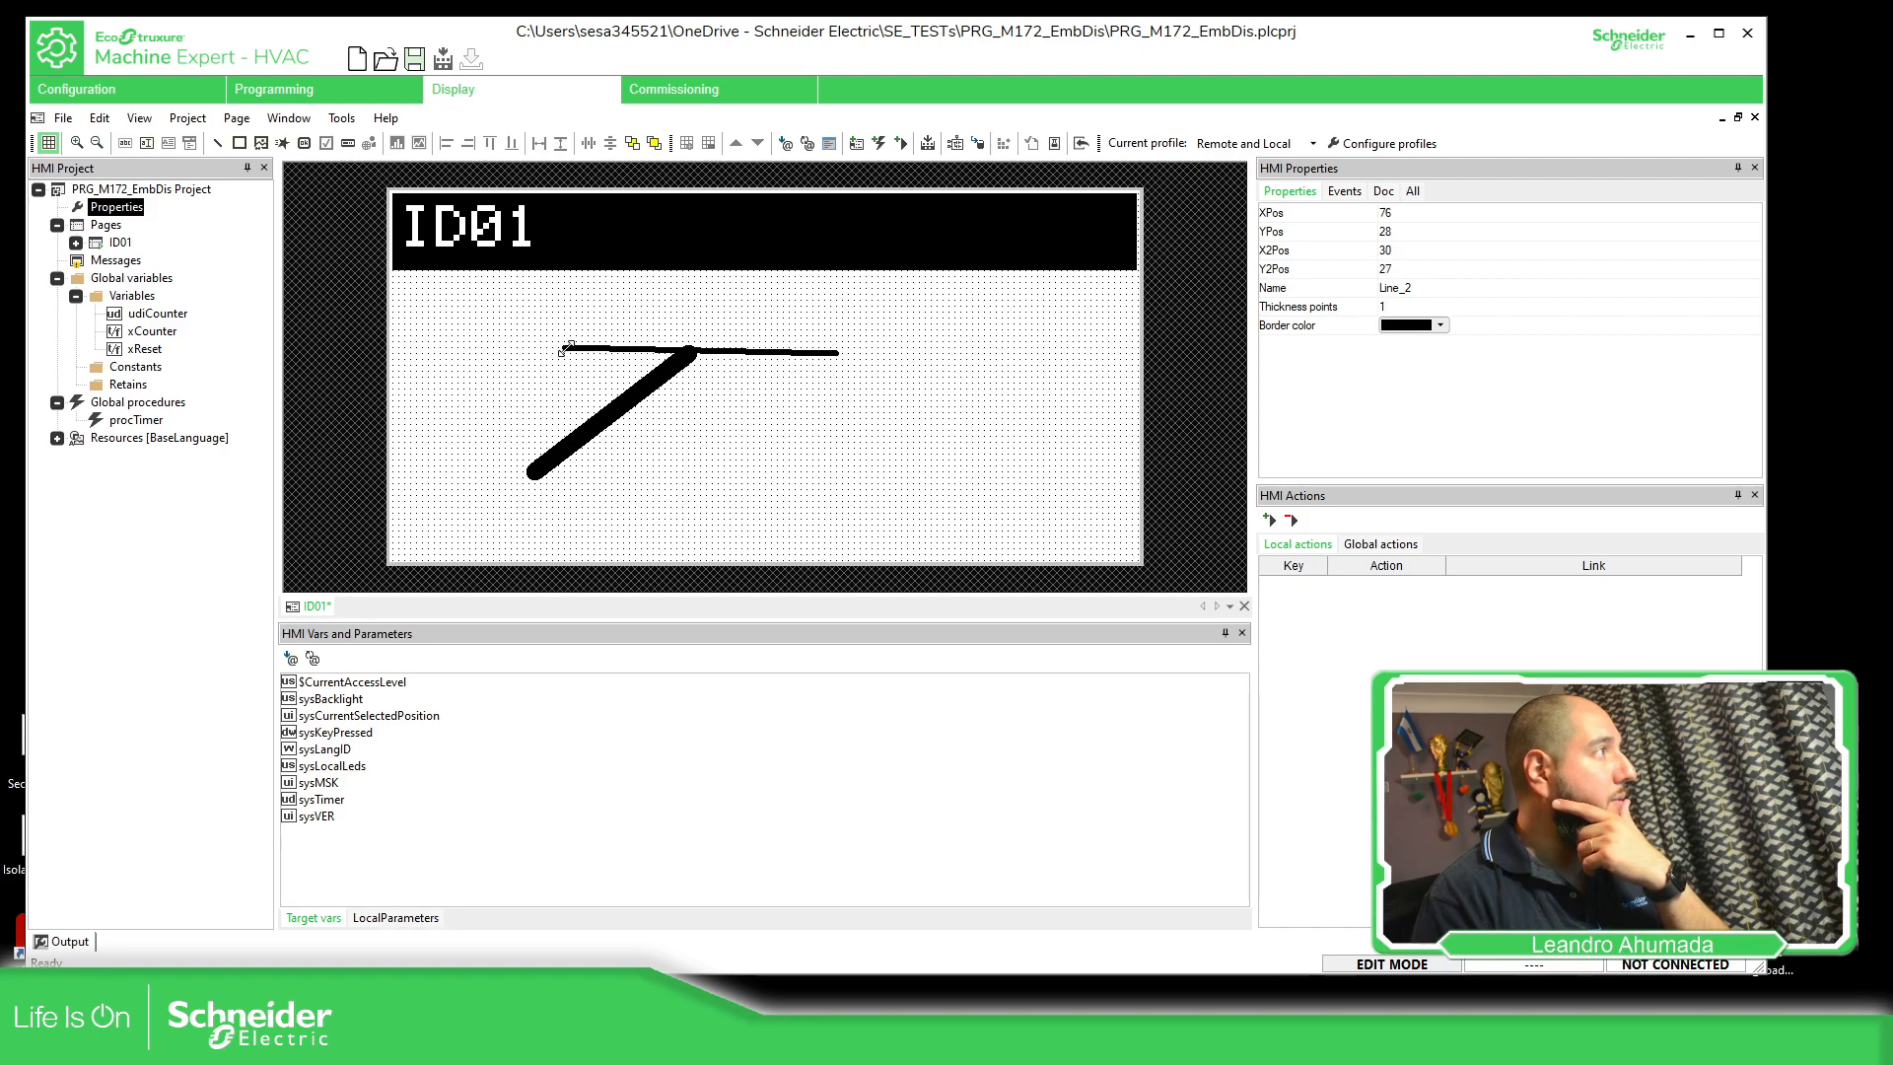
left_click_drag(740, 350, 657, 398)
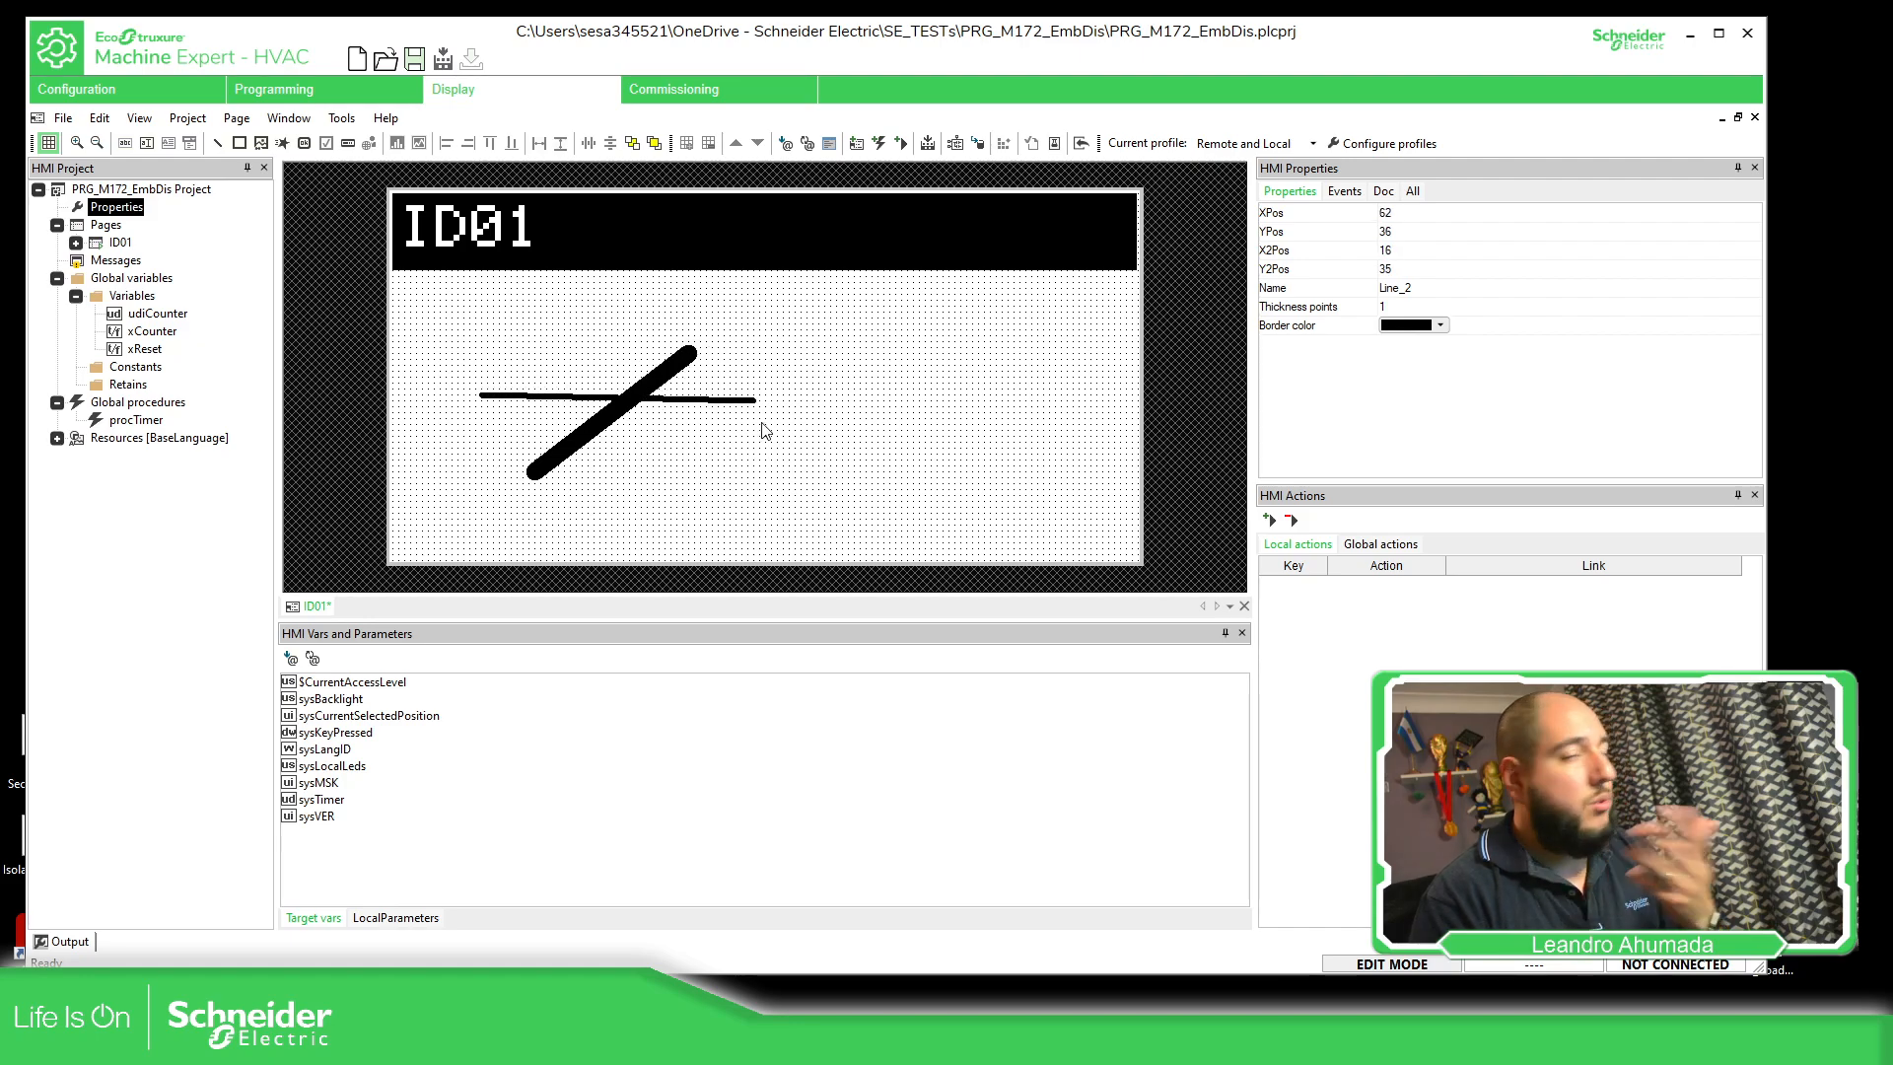
Delete both the thin line and the thick diagonal line from the page
left_click(765, 430)
left_click(714, 399)
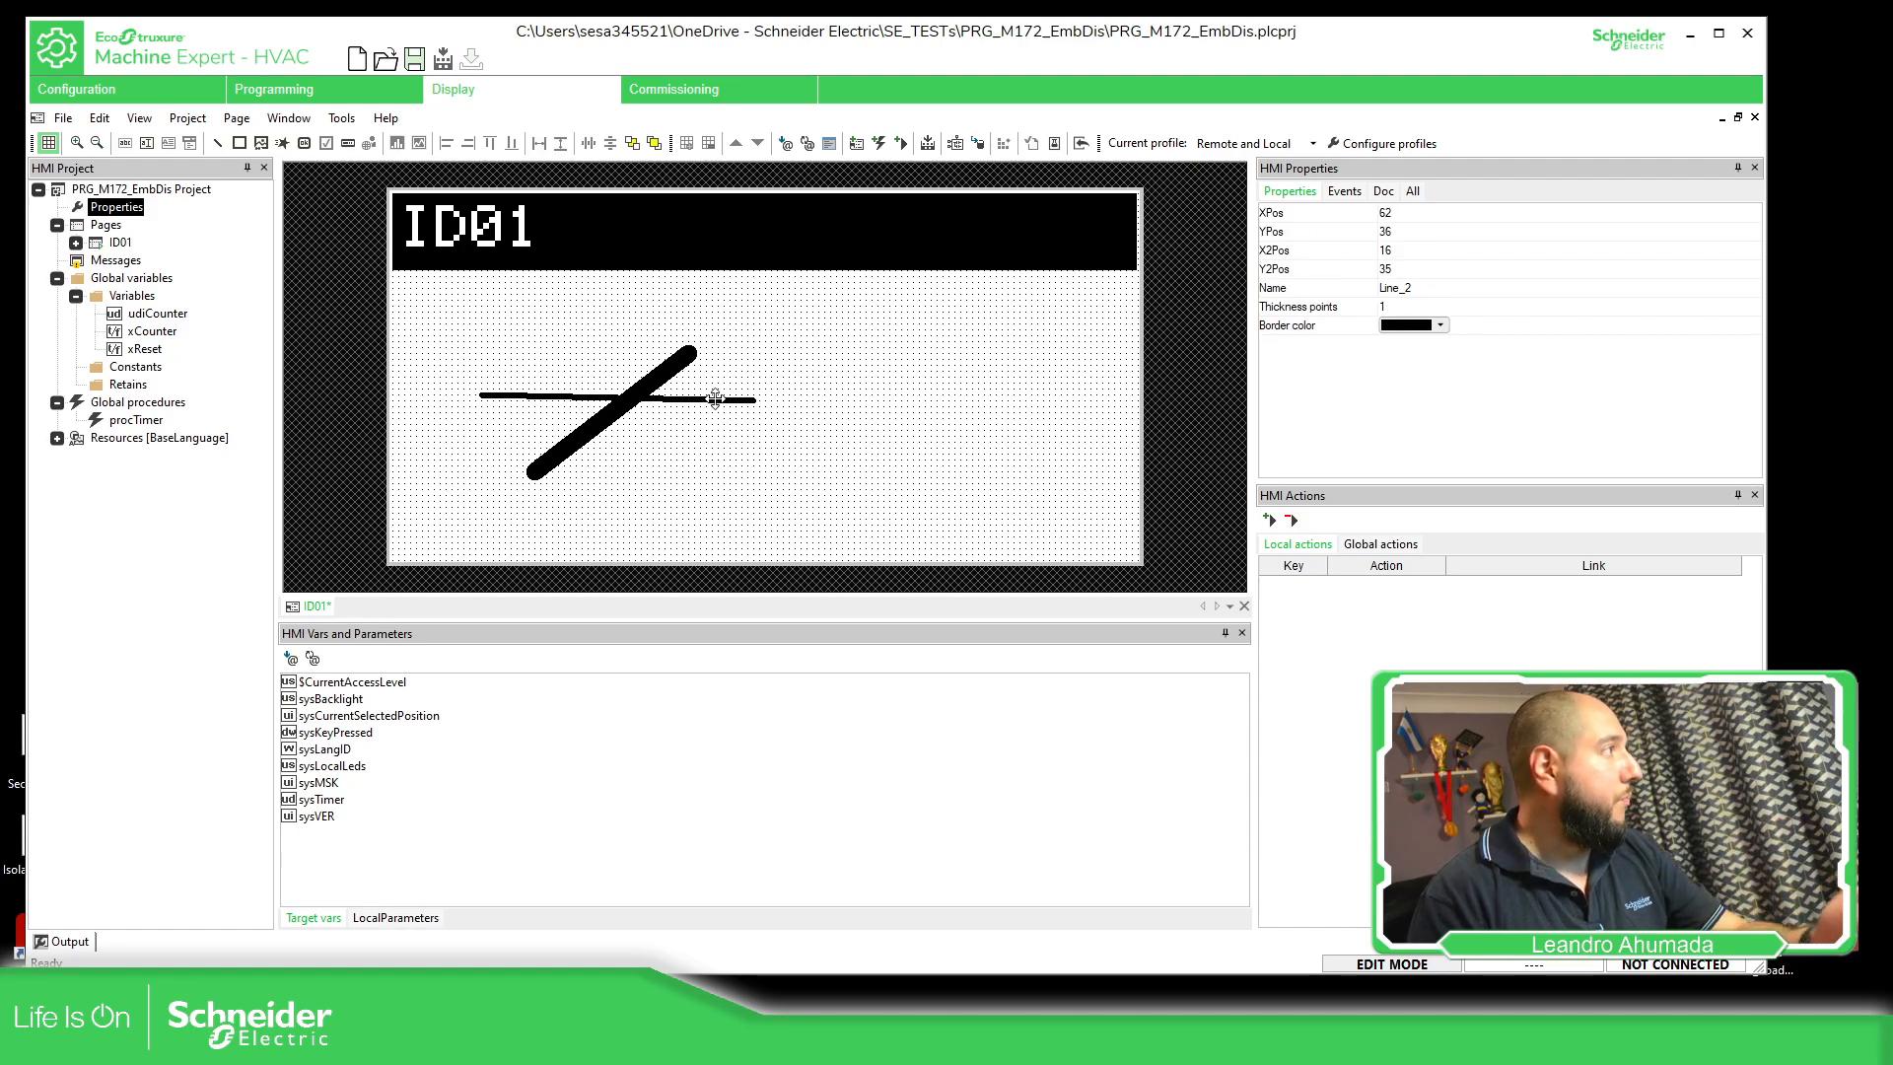
key("Delete")
left_click(643, 396)
key("Delete")
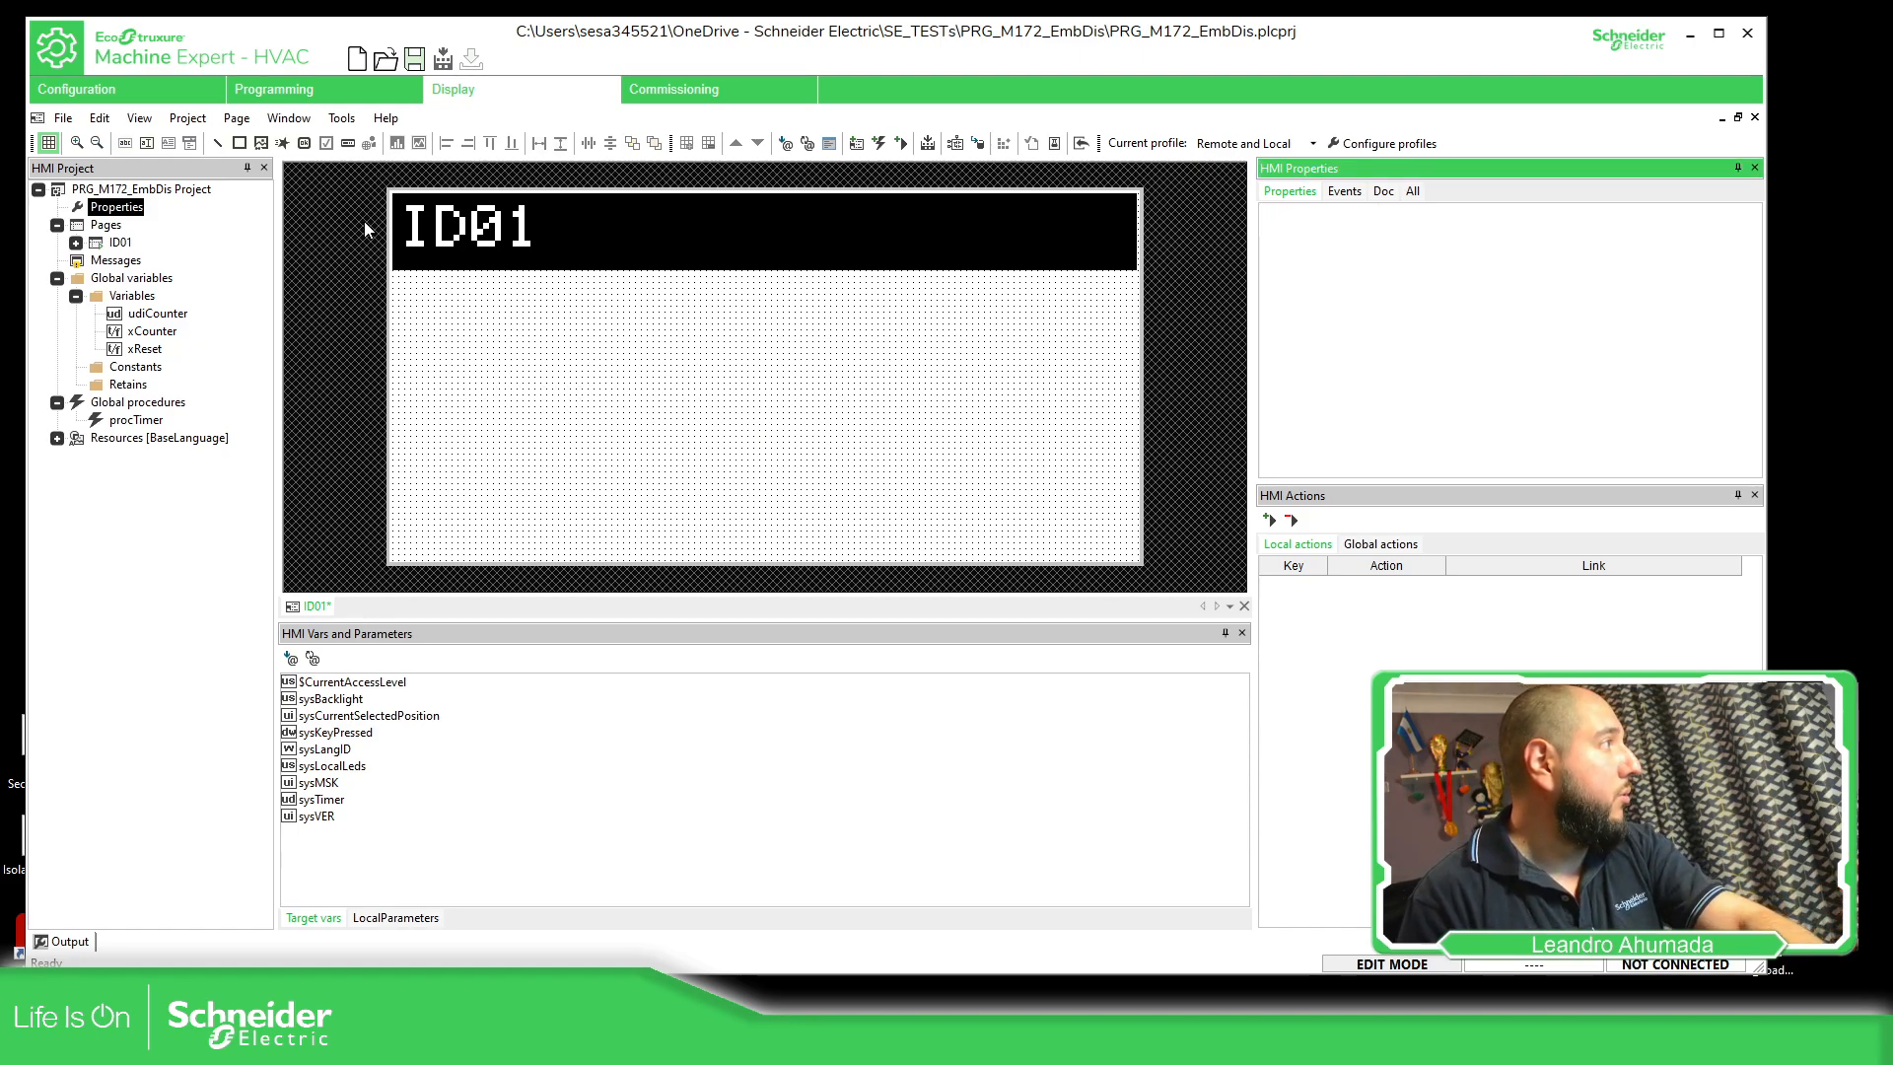
Draw a horizontal line from about X 42 to X 80 at Y 25 and place a copy at about X 41, Y 55
left_click(219, 144)
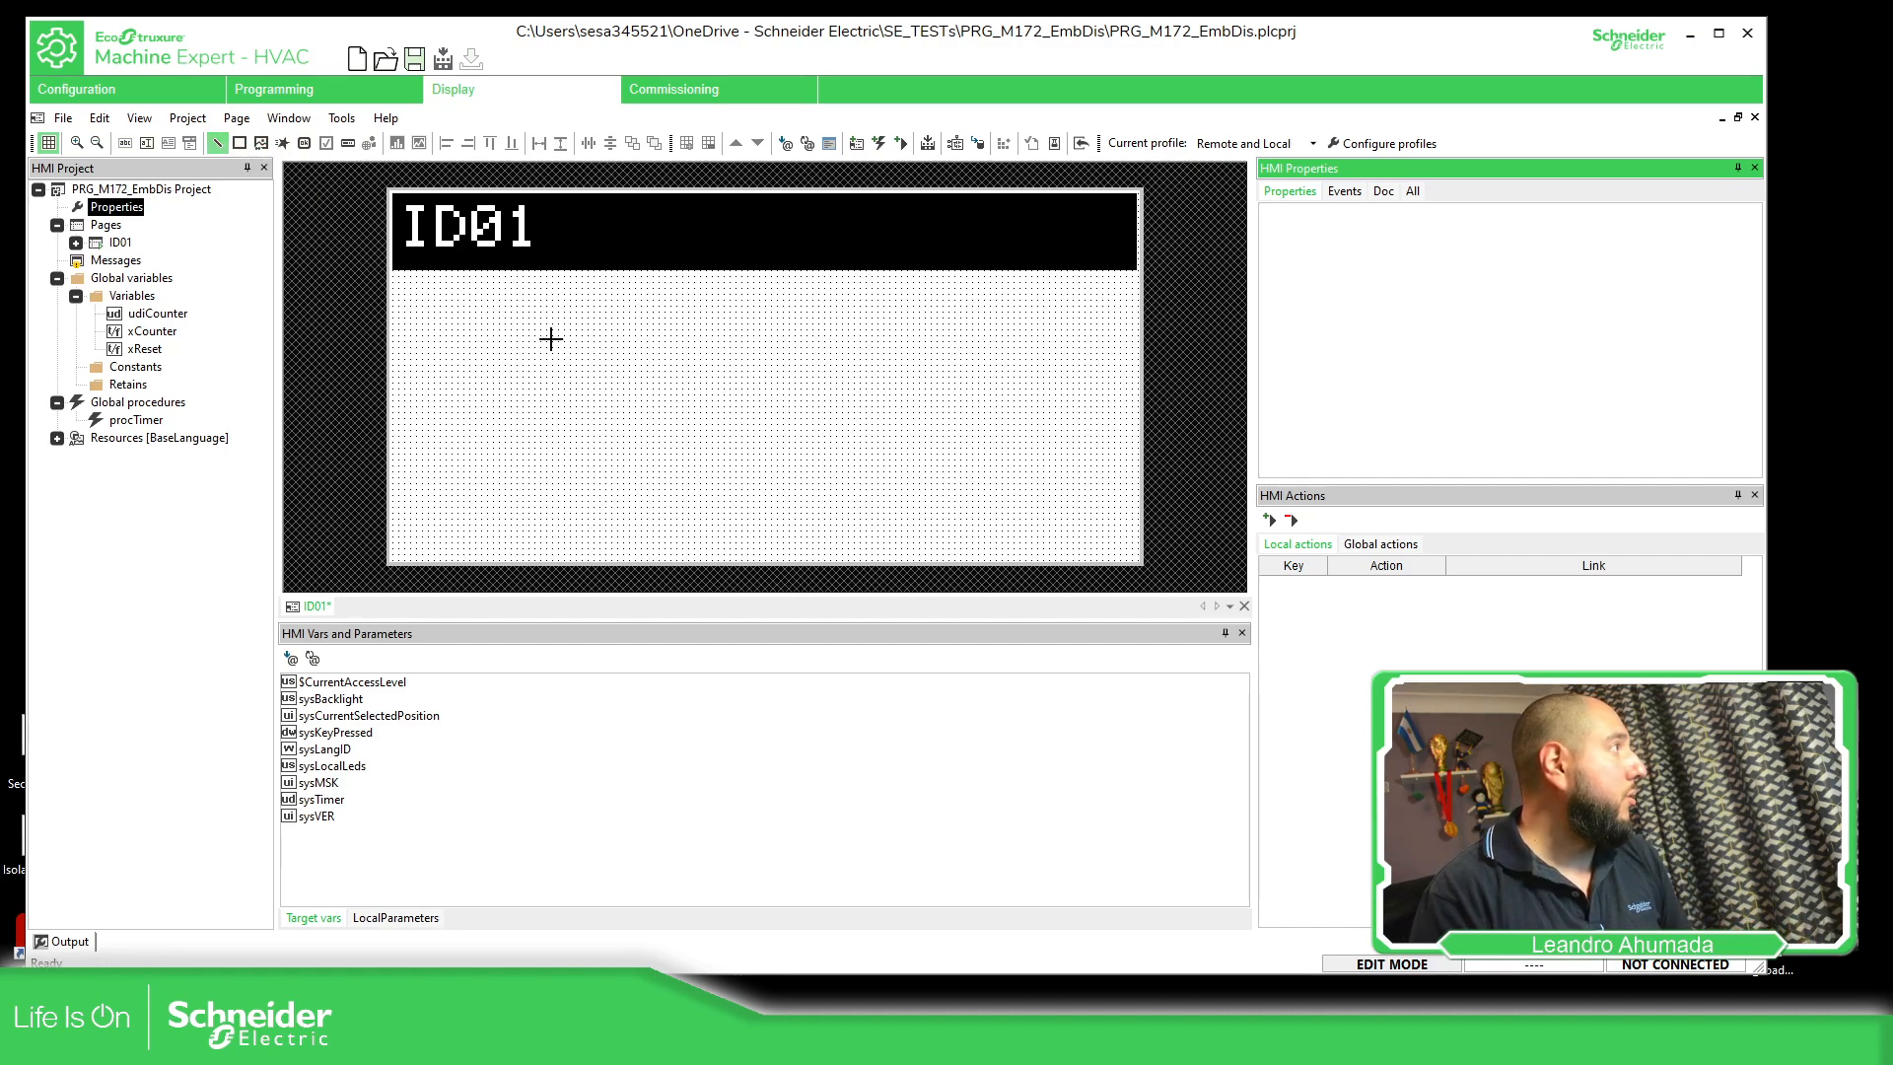
mouse_move(523, 335)
left_mouse_down()
mouse_move(785, 335)
mouse_move(540, 335)
mouse_move(741, 339)
left_mouse_up()
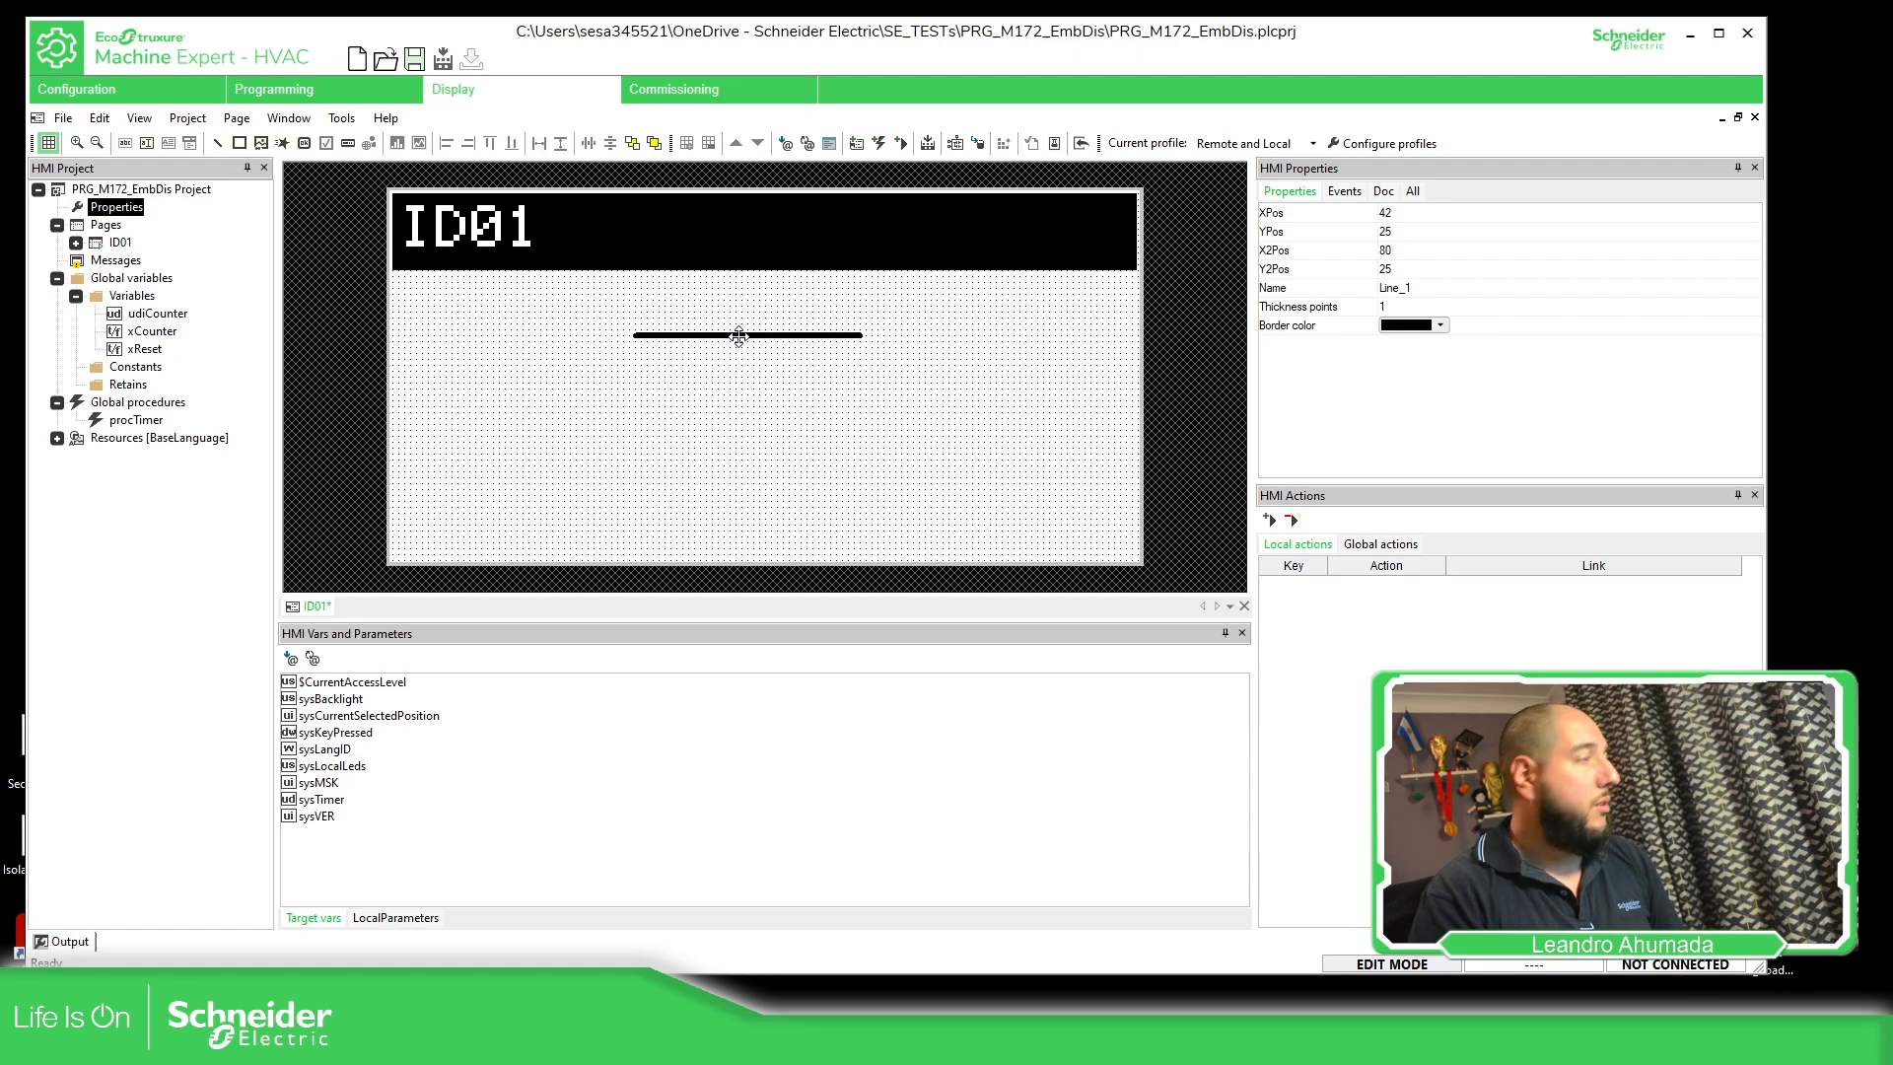
key("ctrl+v")
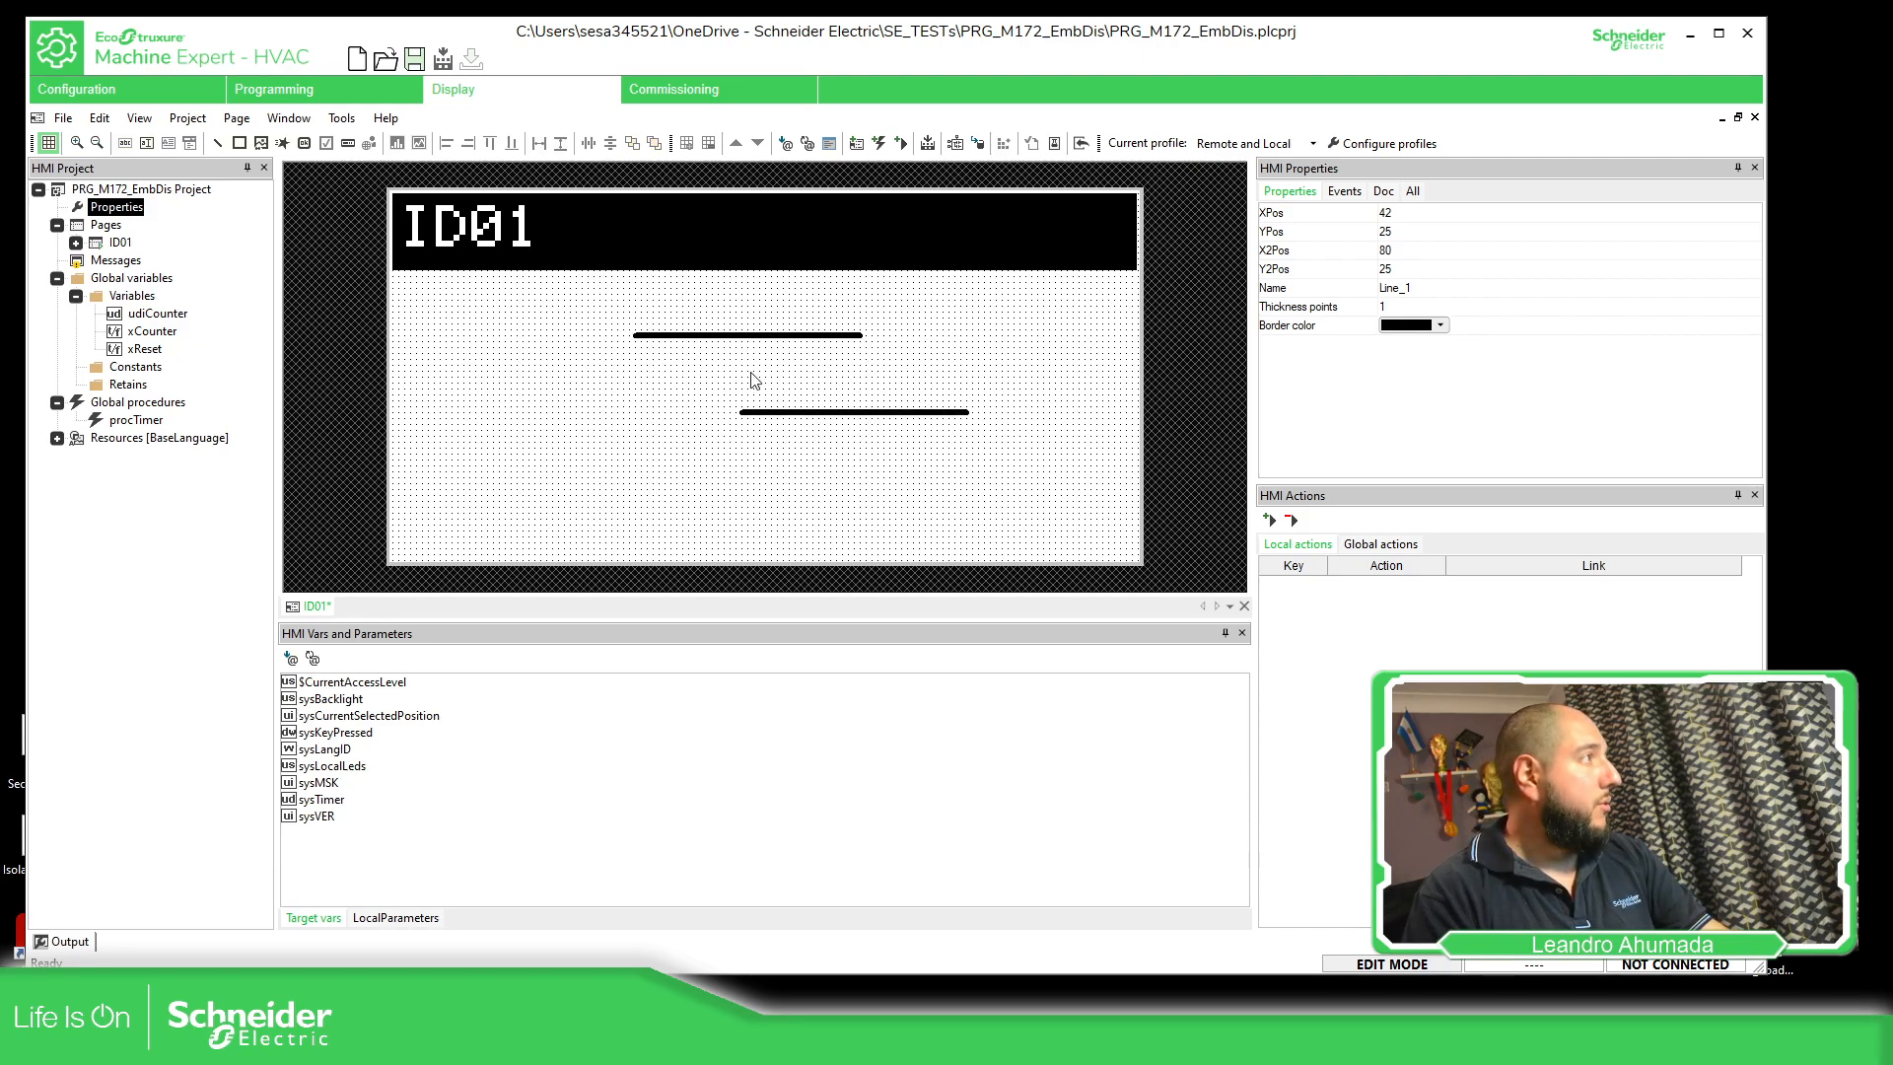
left_click_drag(793, 413, 681, 523)
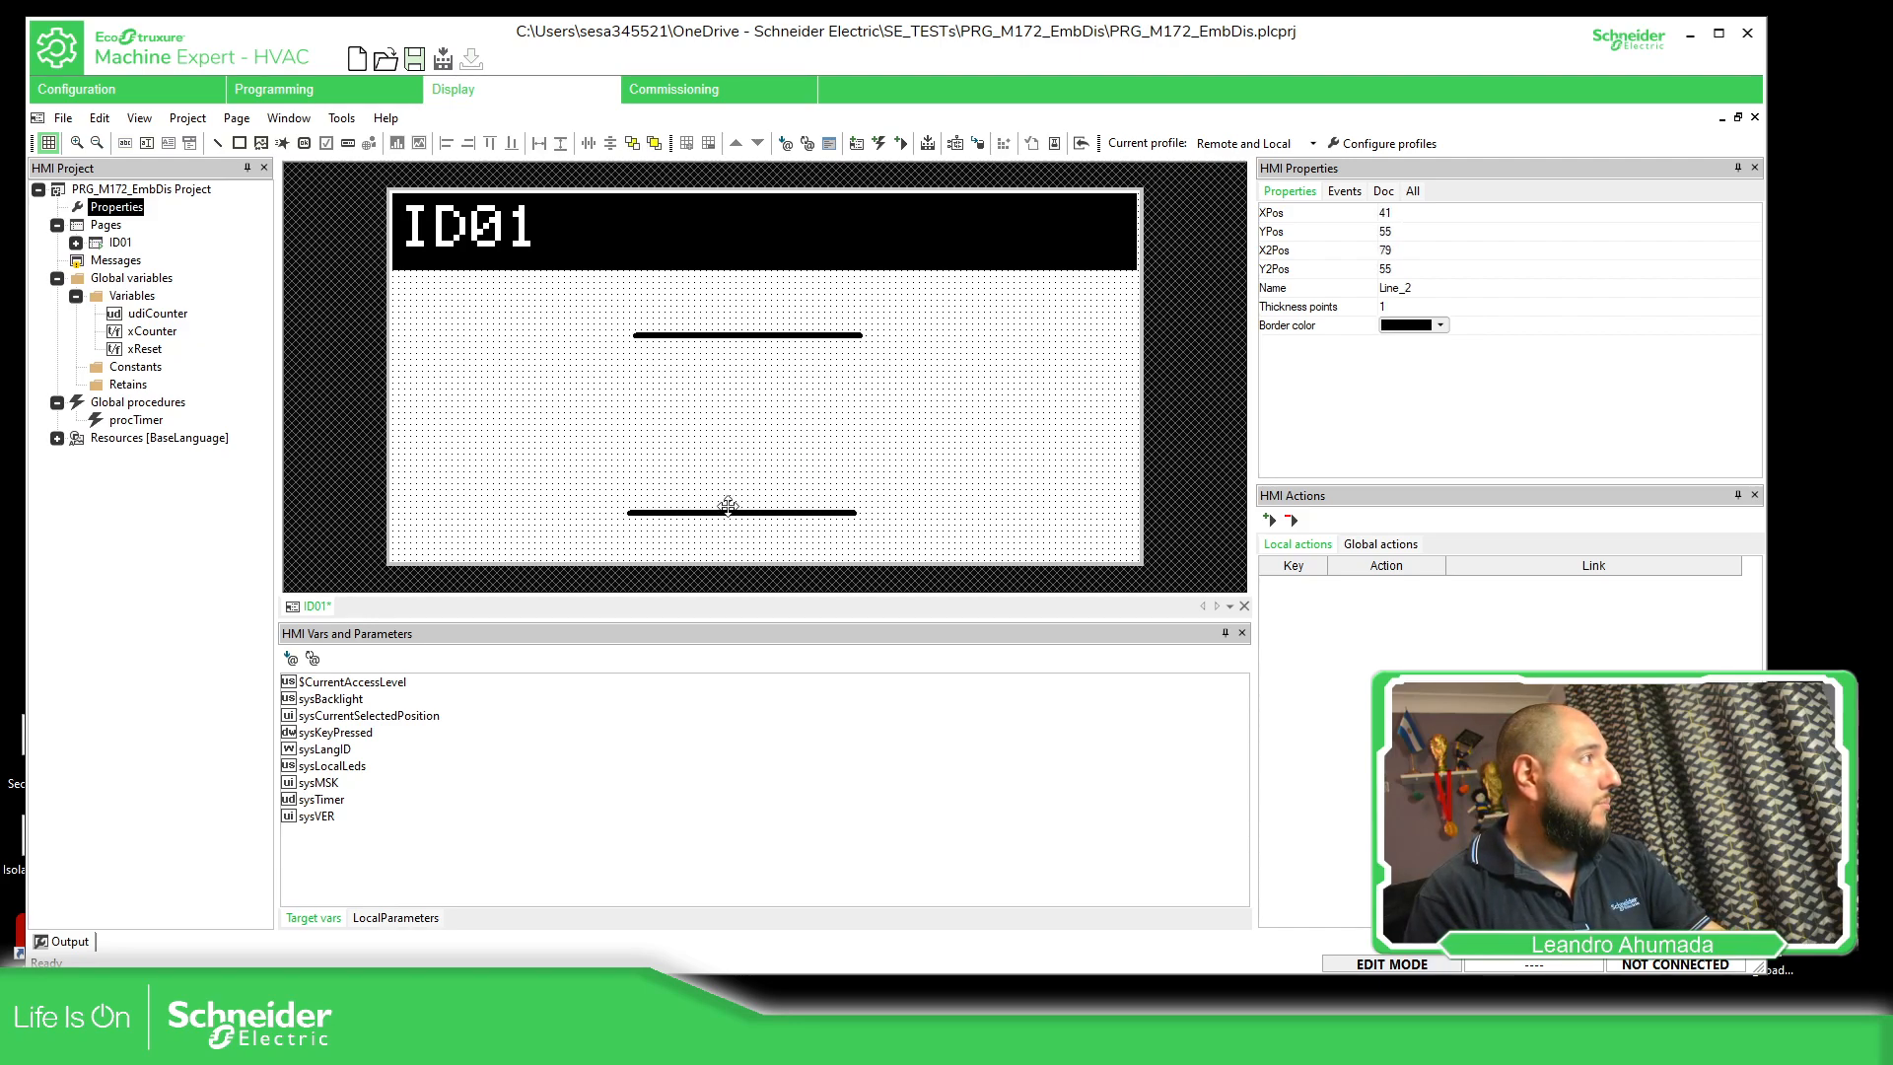
Paste a third copy of the line and reshape it into a short vertical line beside the upper line
left_click(883, 438)
key("ctrl+v")
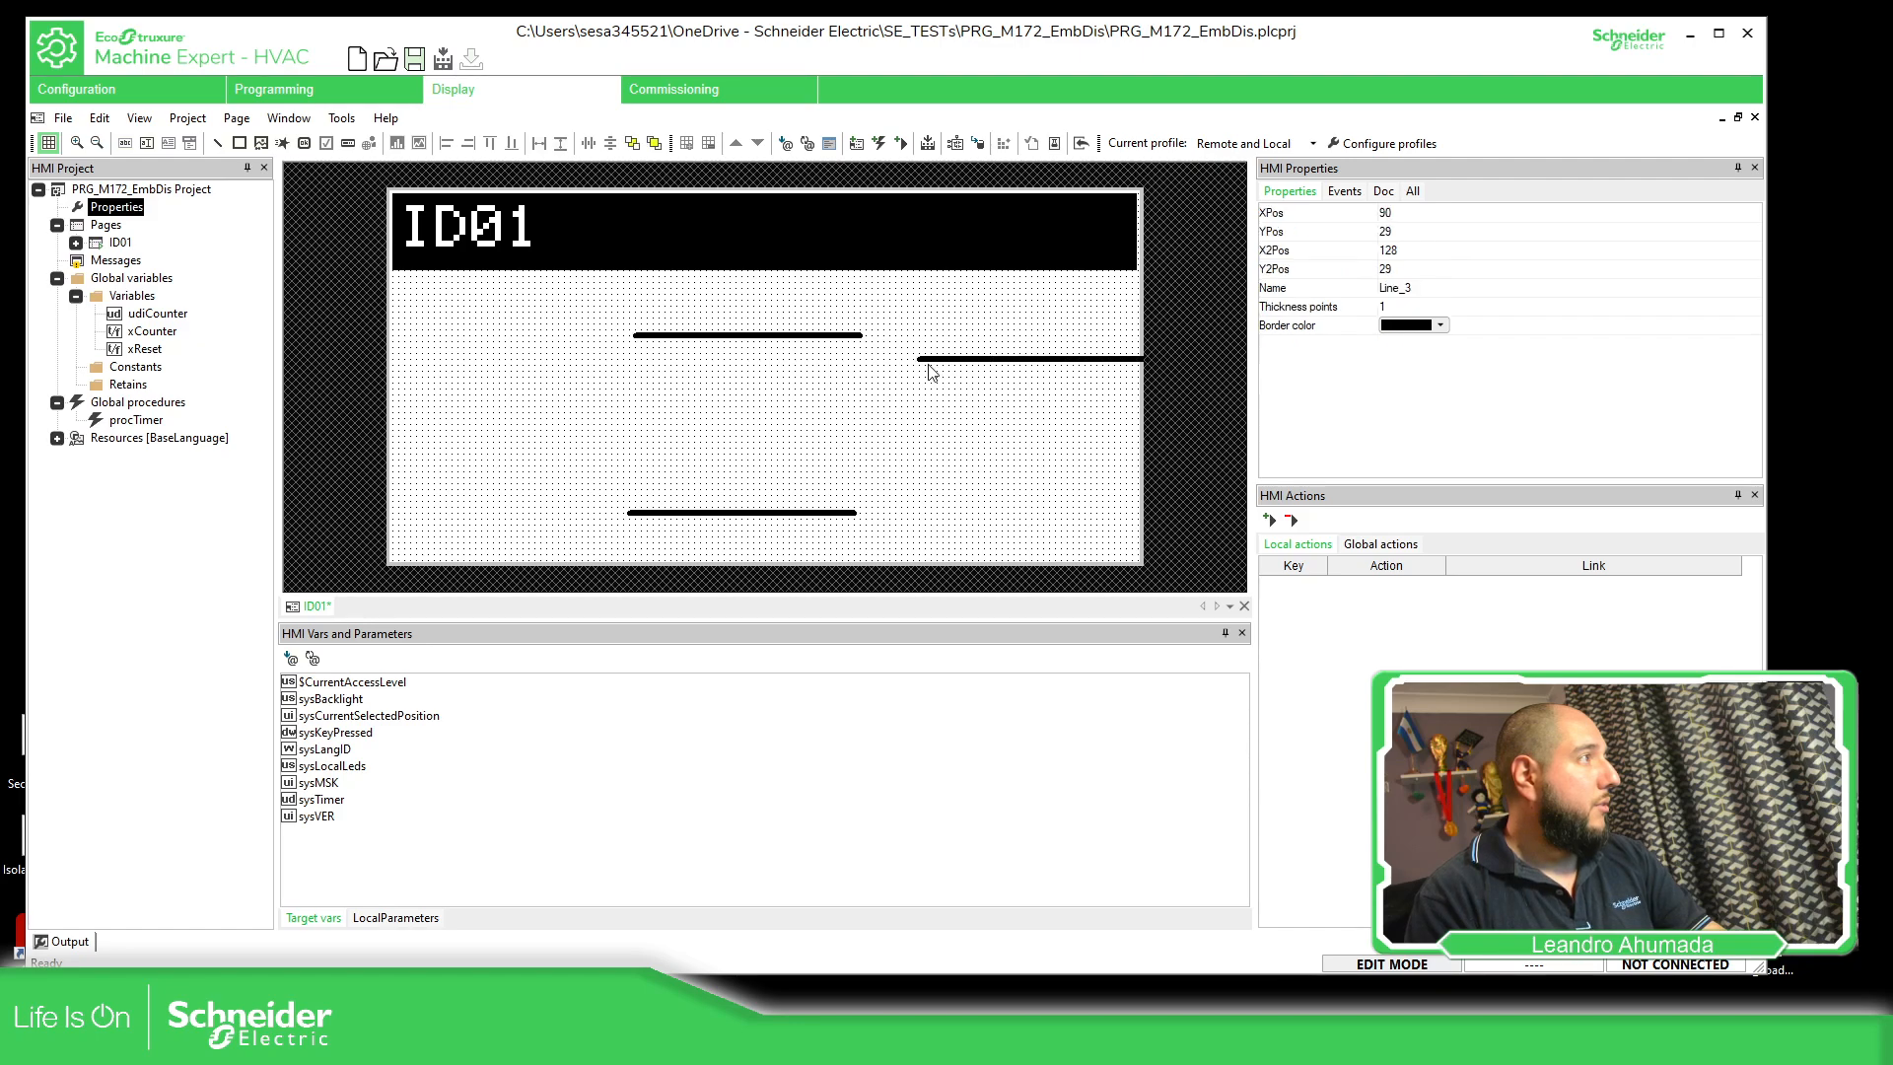
left_click_drag(914, 358, 862, 436)
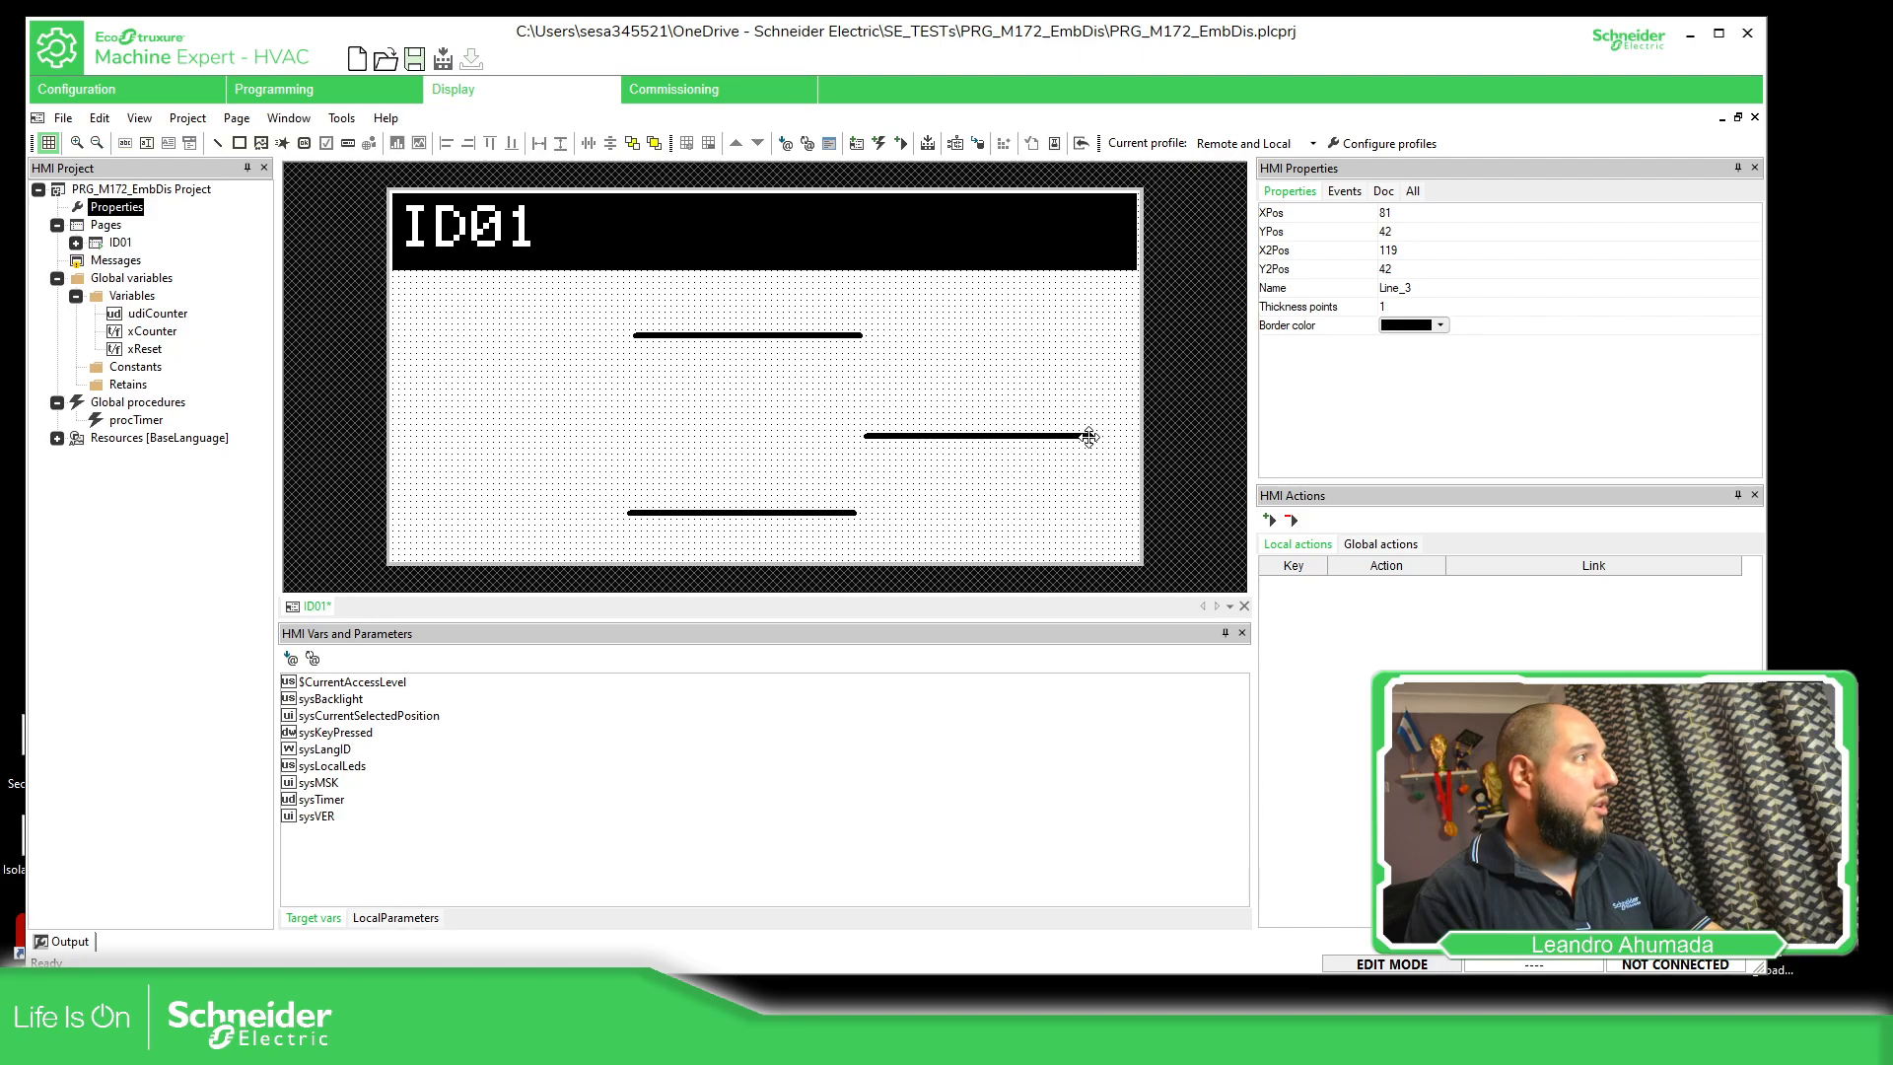
left_click_drag(1092, 435, 932, 352)
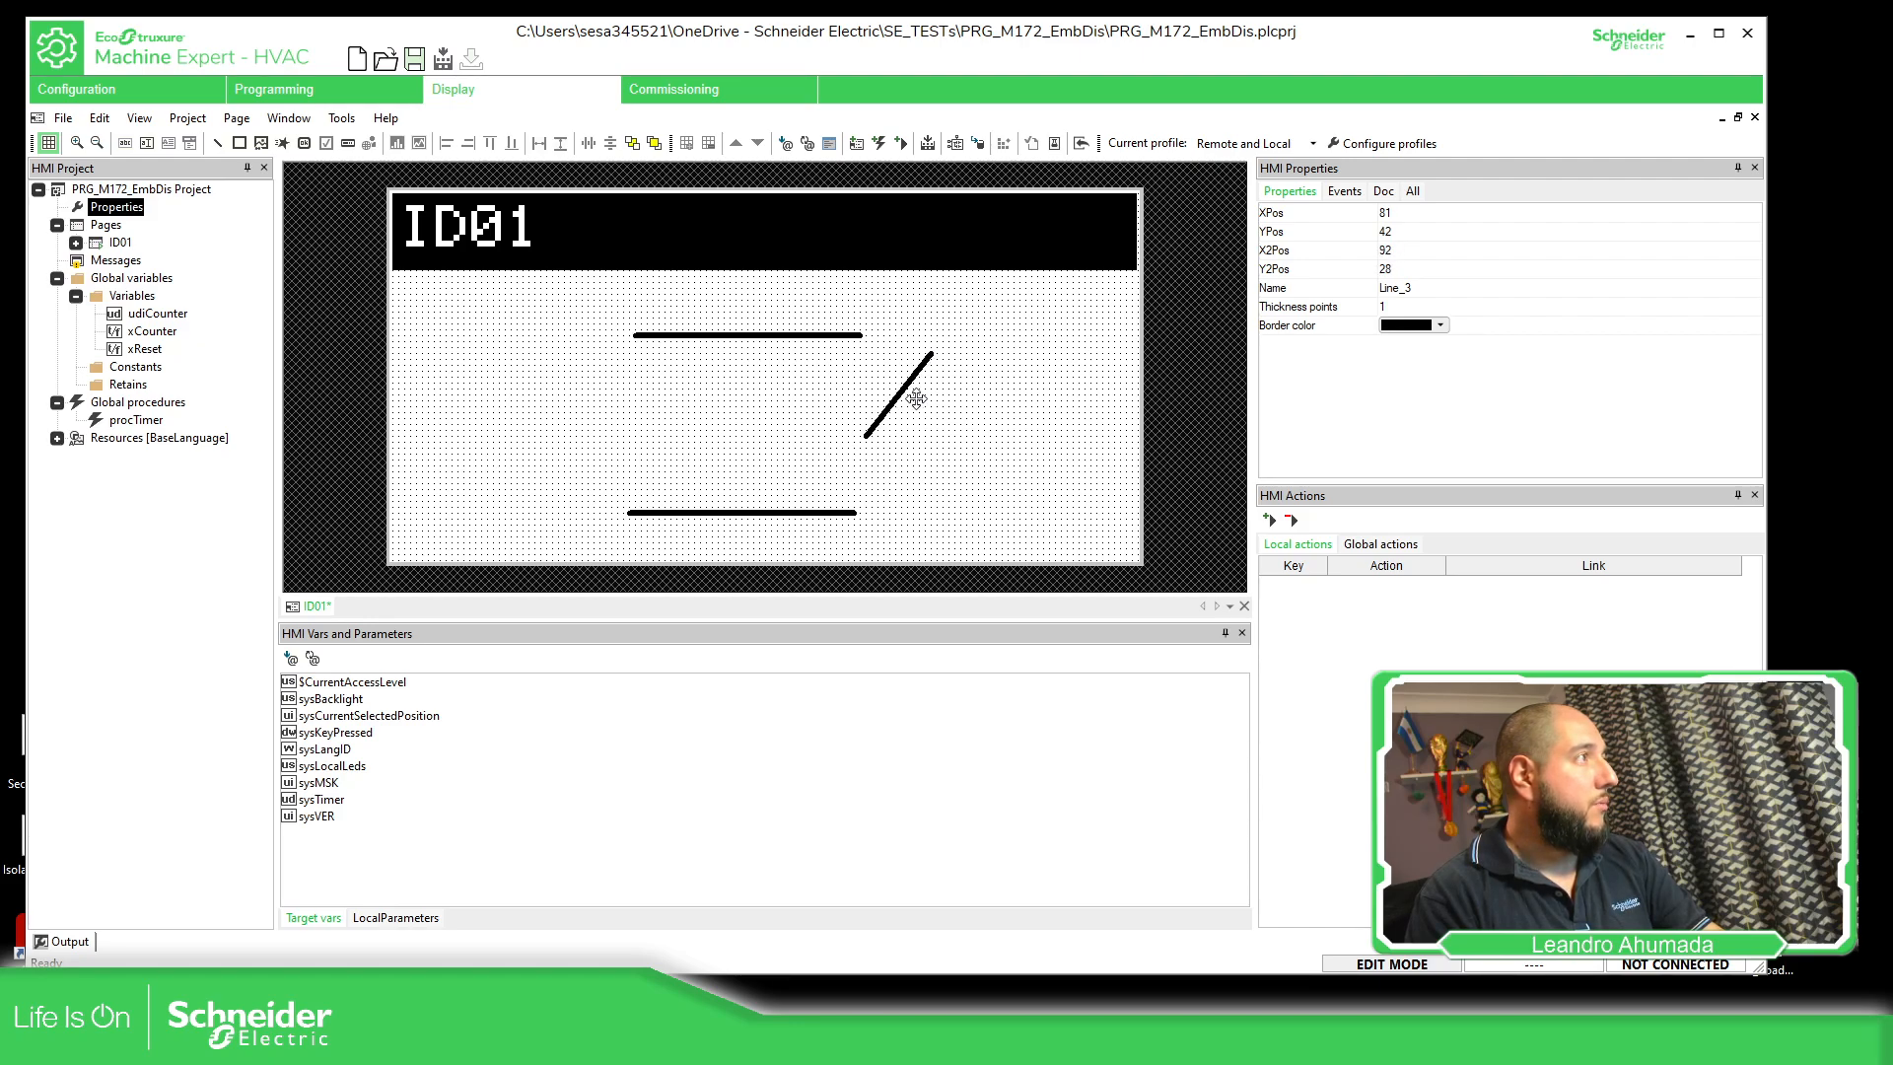
left_click_drag(866, 434, 923, 405)
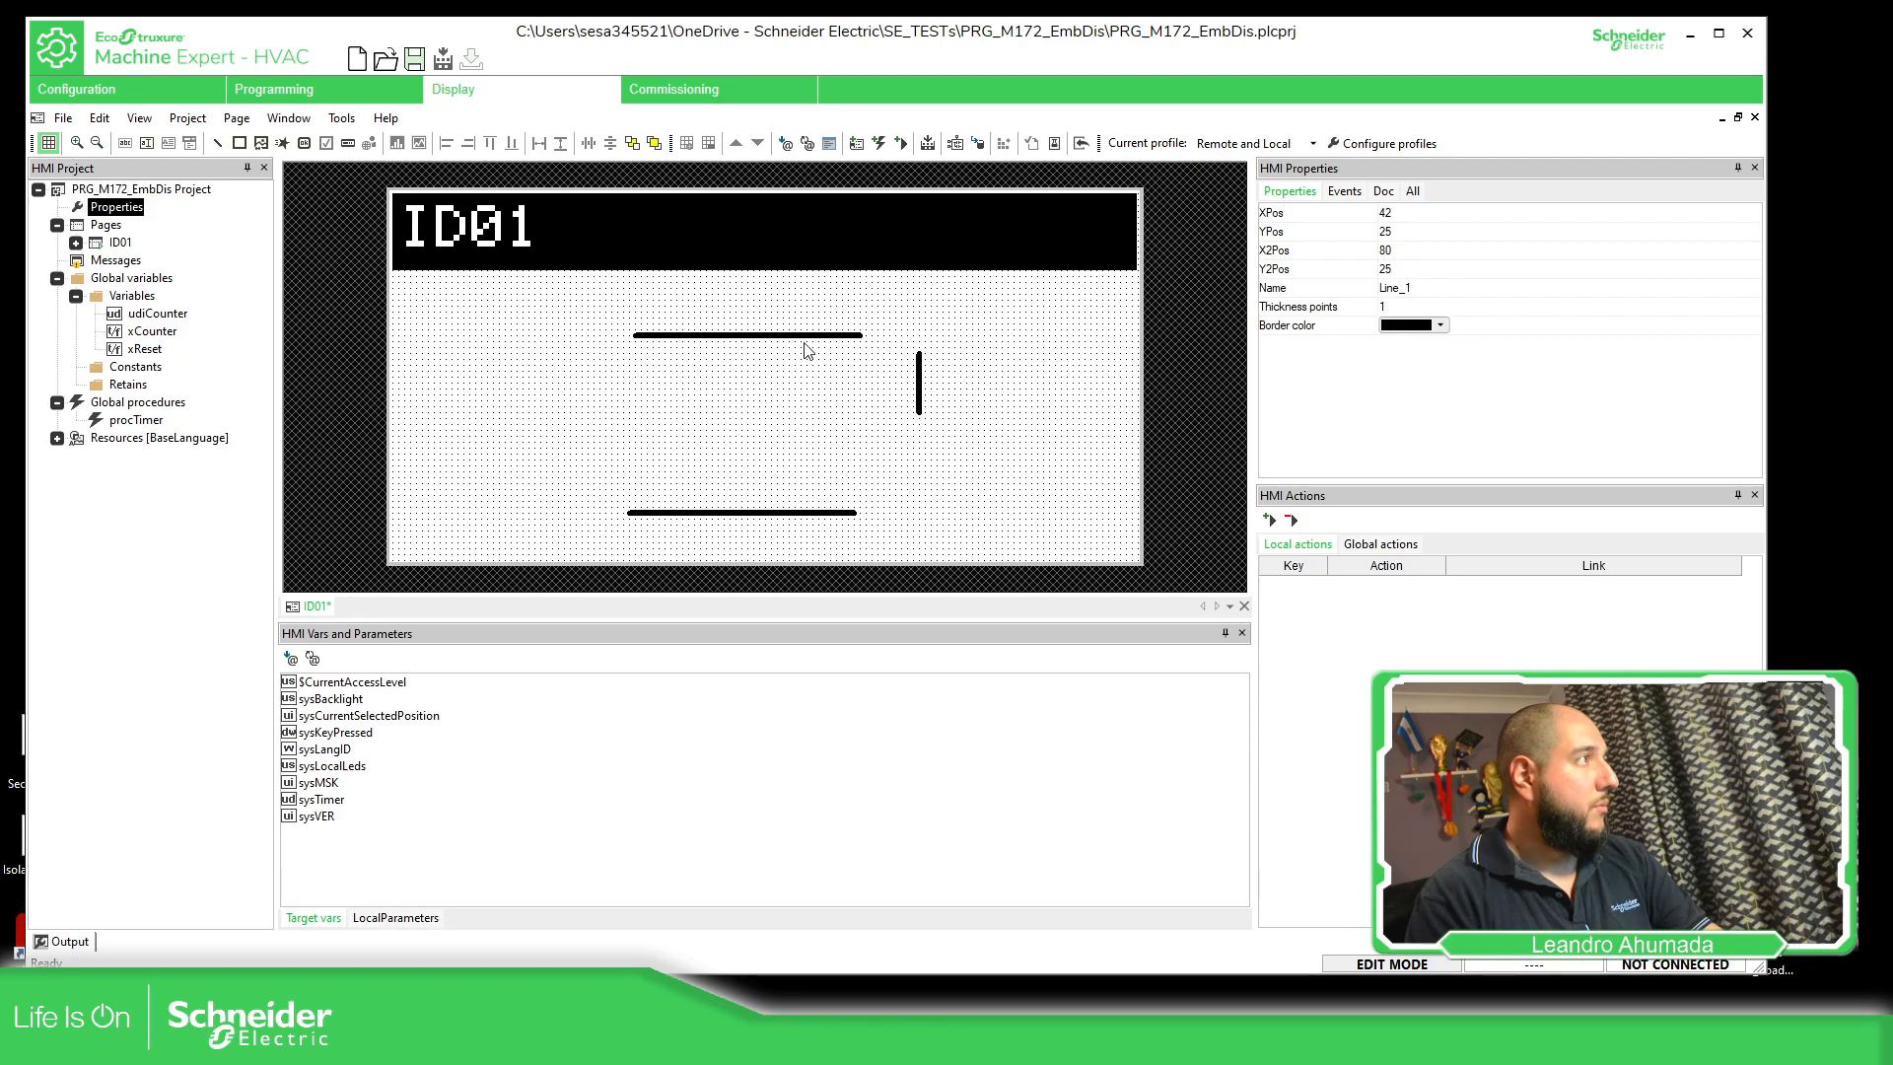
Shorten the upper horizontal line to end at about X 62 and delete the lower horizontal line
left_click_drag(858, 336, 769, 337)
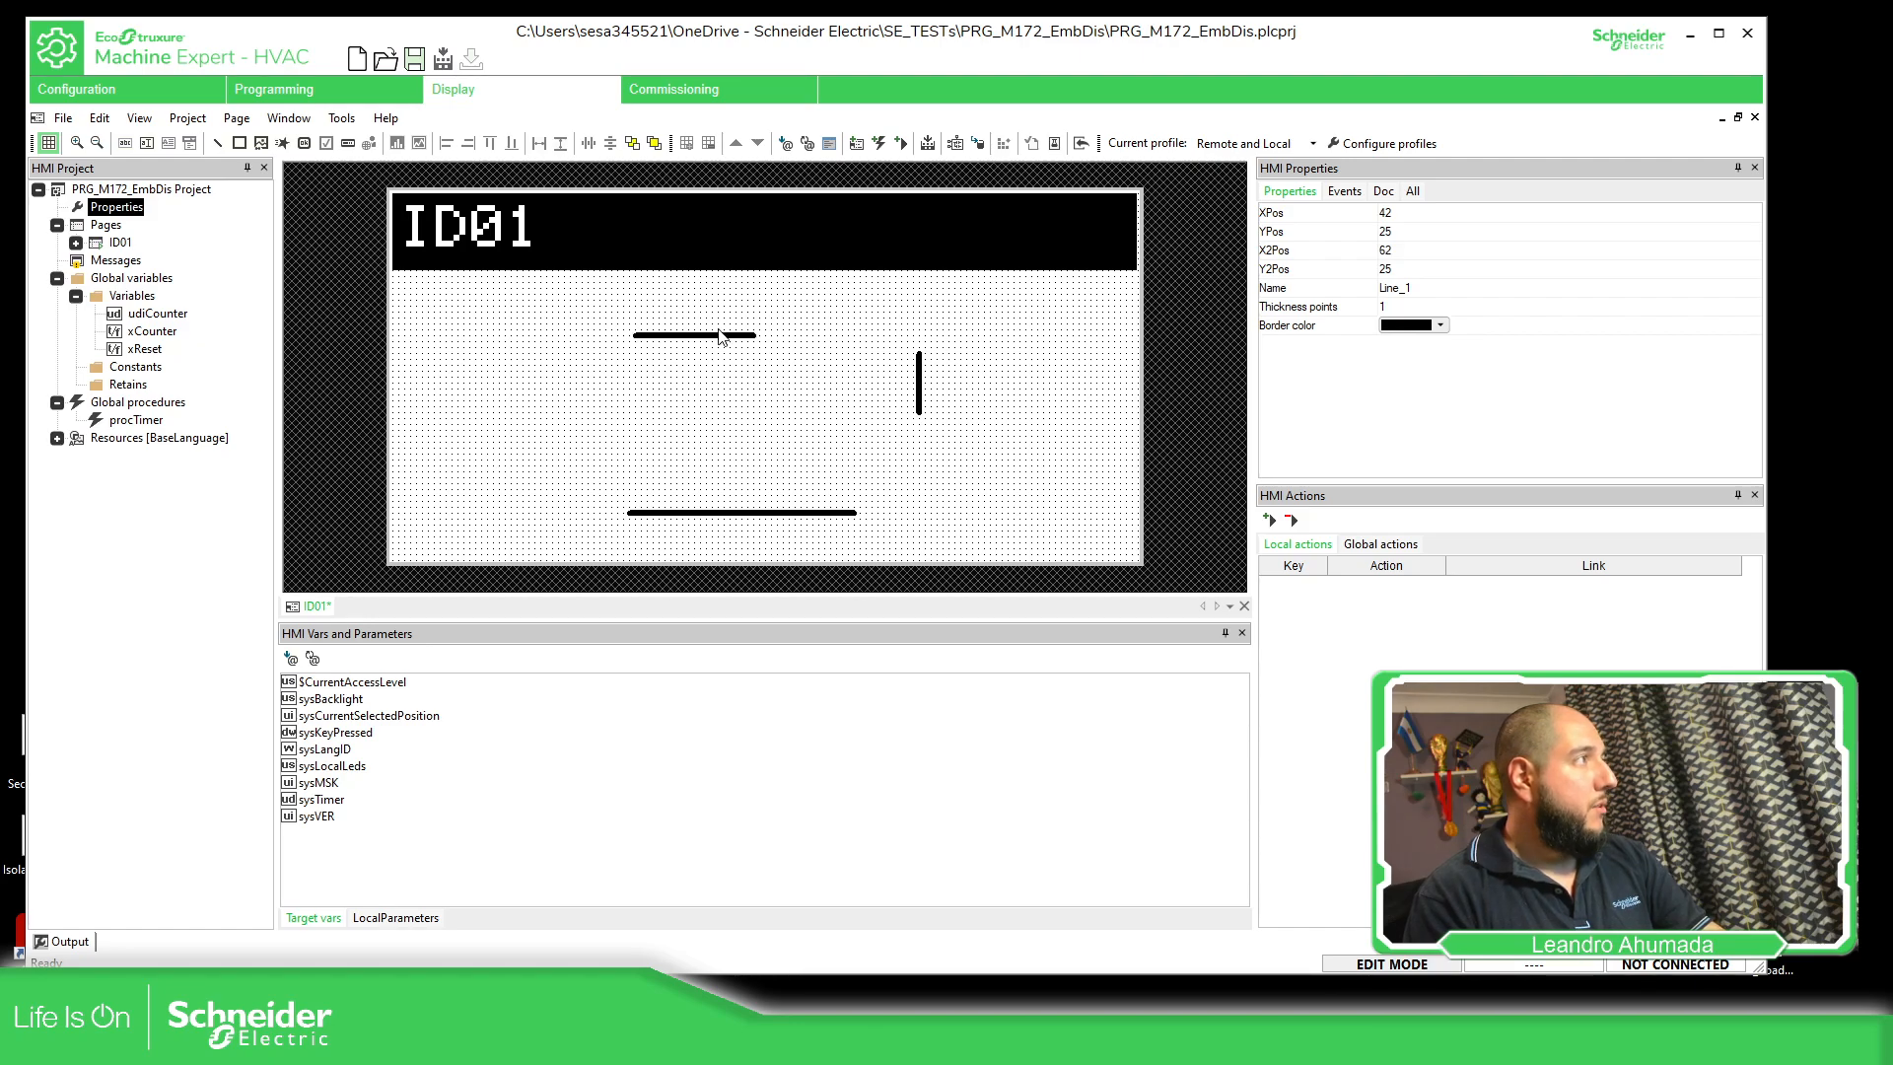
left_click(774, 513)
key("Delete")
Duplicate the short horizontal line and place the original at about X 30 and the copy at about X 73, both at Y 24
left_click_drag(701, 336, 701, 329)
key("ctrl+c")
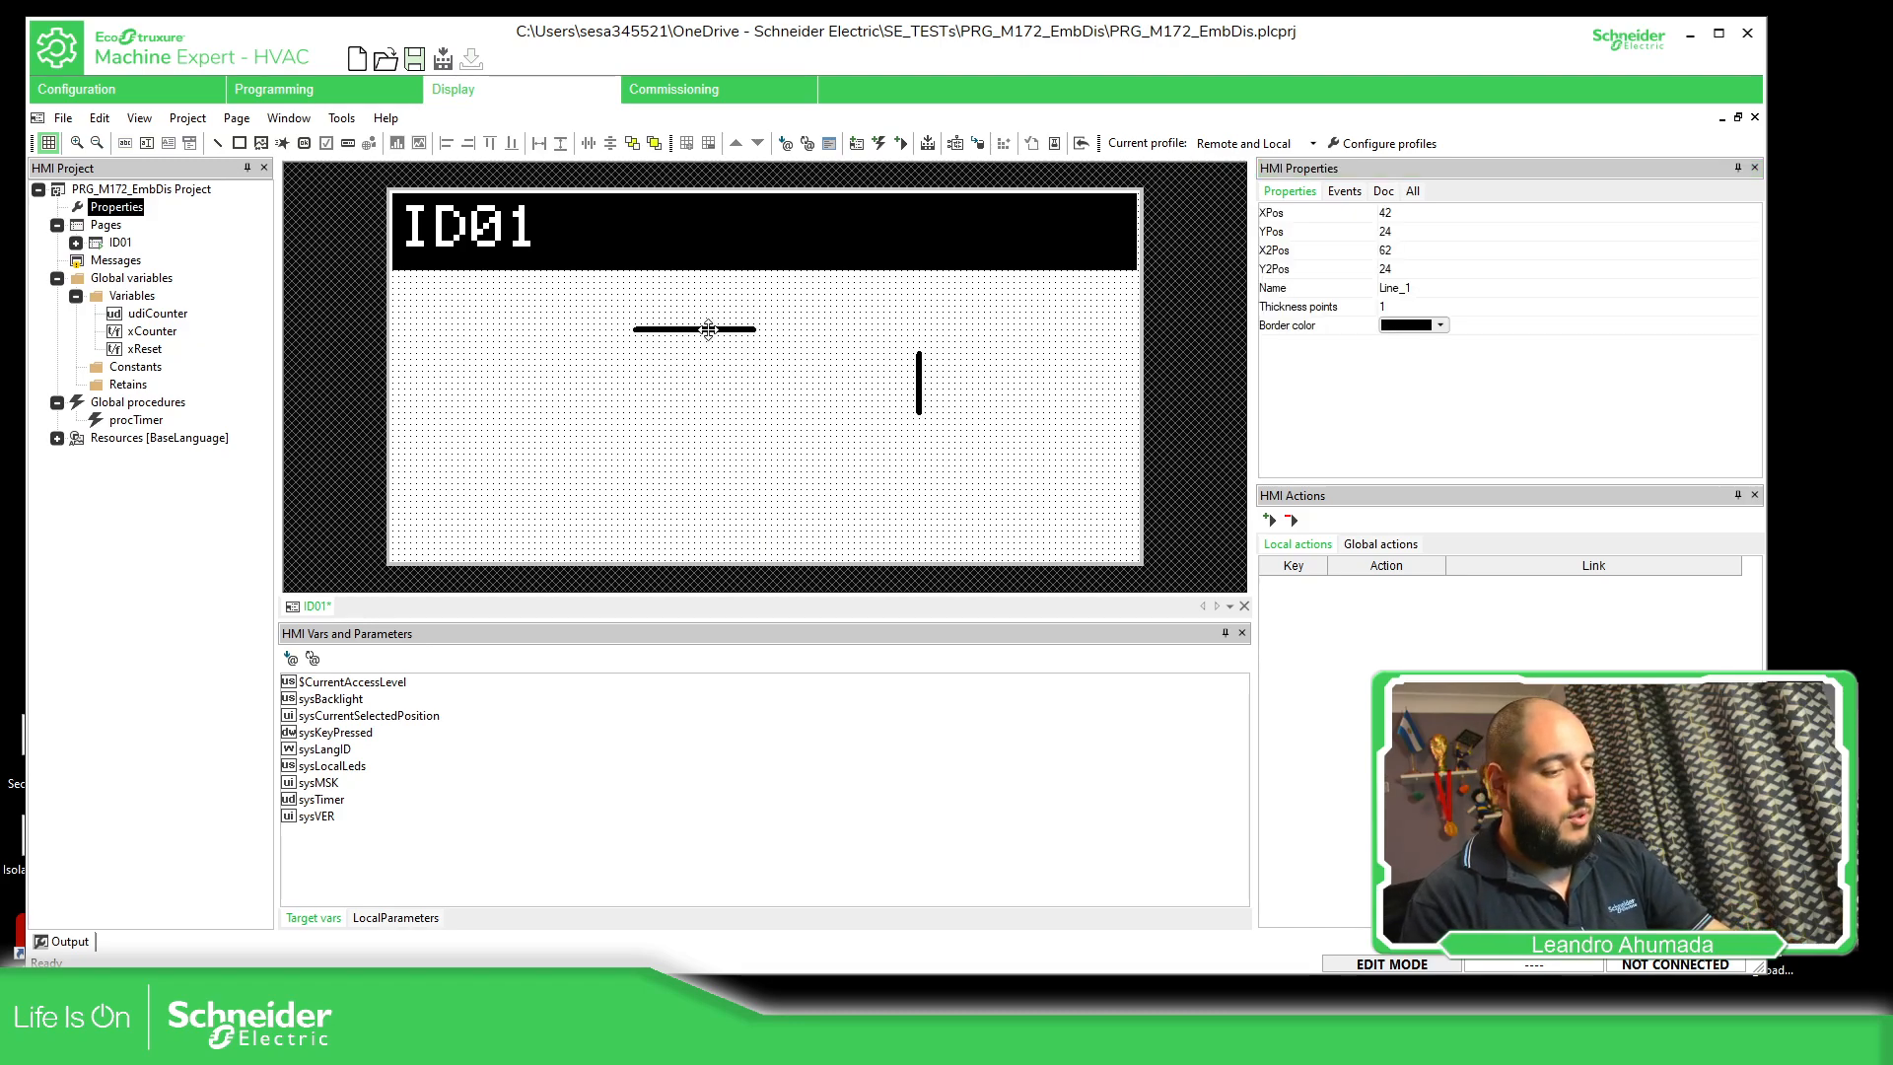
key("ctrl+v")
left_click(868, 343)
left_click_drag(869, 350, 904, 340)
left_click_drag(714, 338, 636, 342)
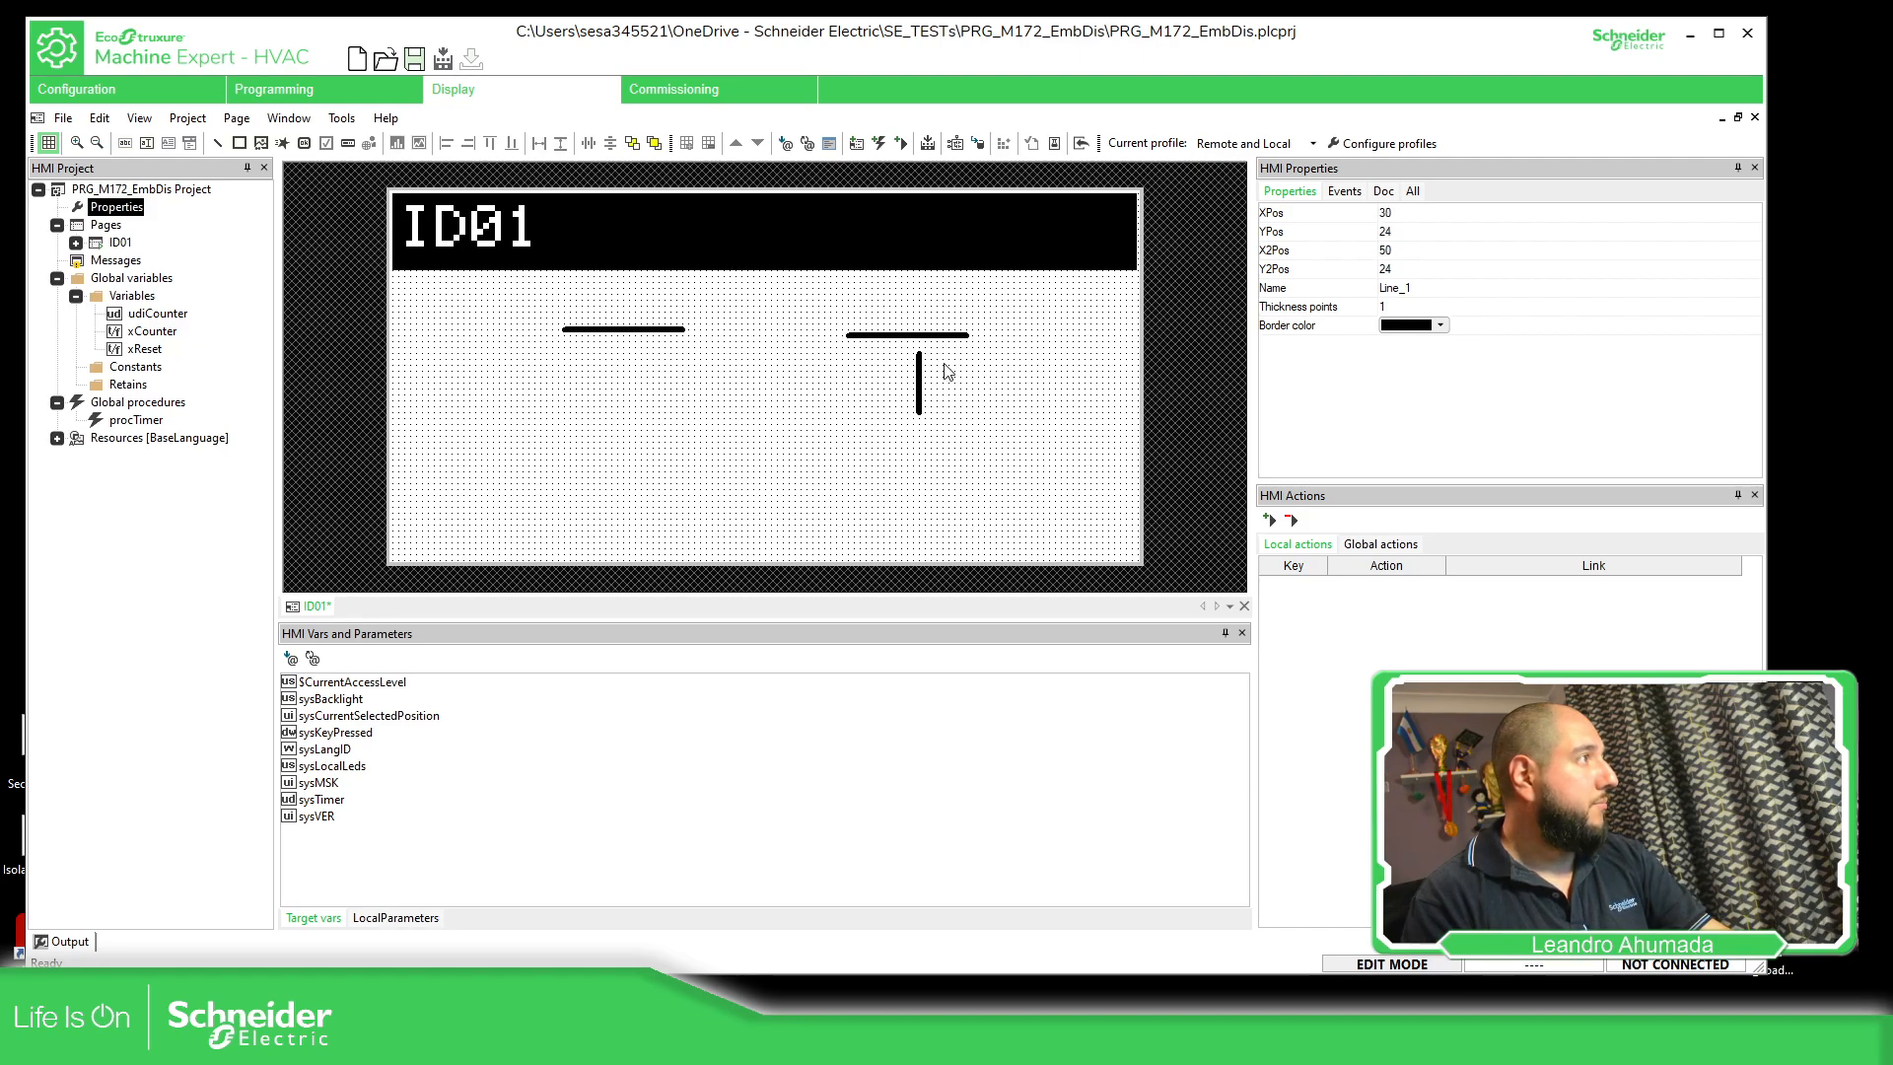
mouse_move(913, 341)
left_mouse_down()
mouse_move(837, 336)
mouse_move(878, 338)
left_mouse_up()
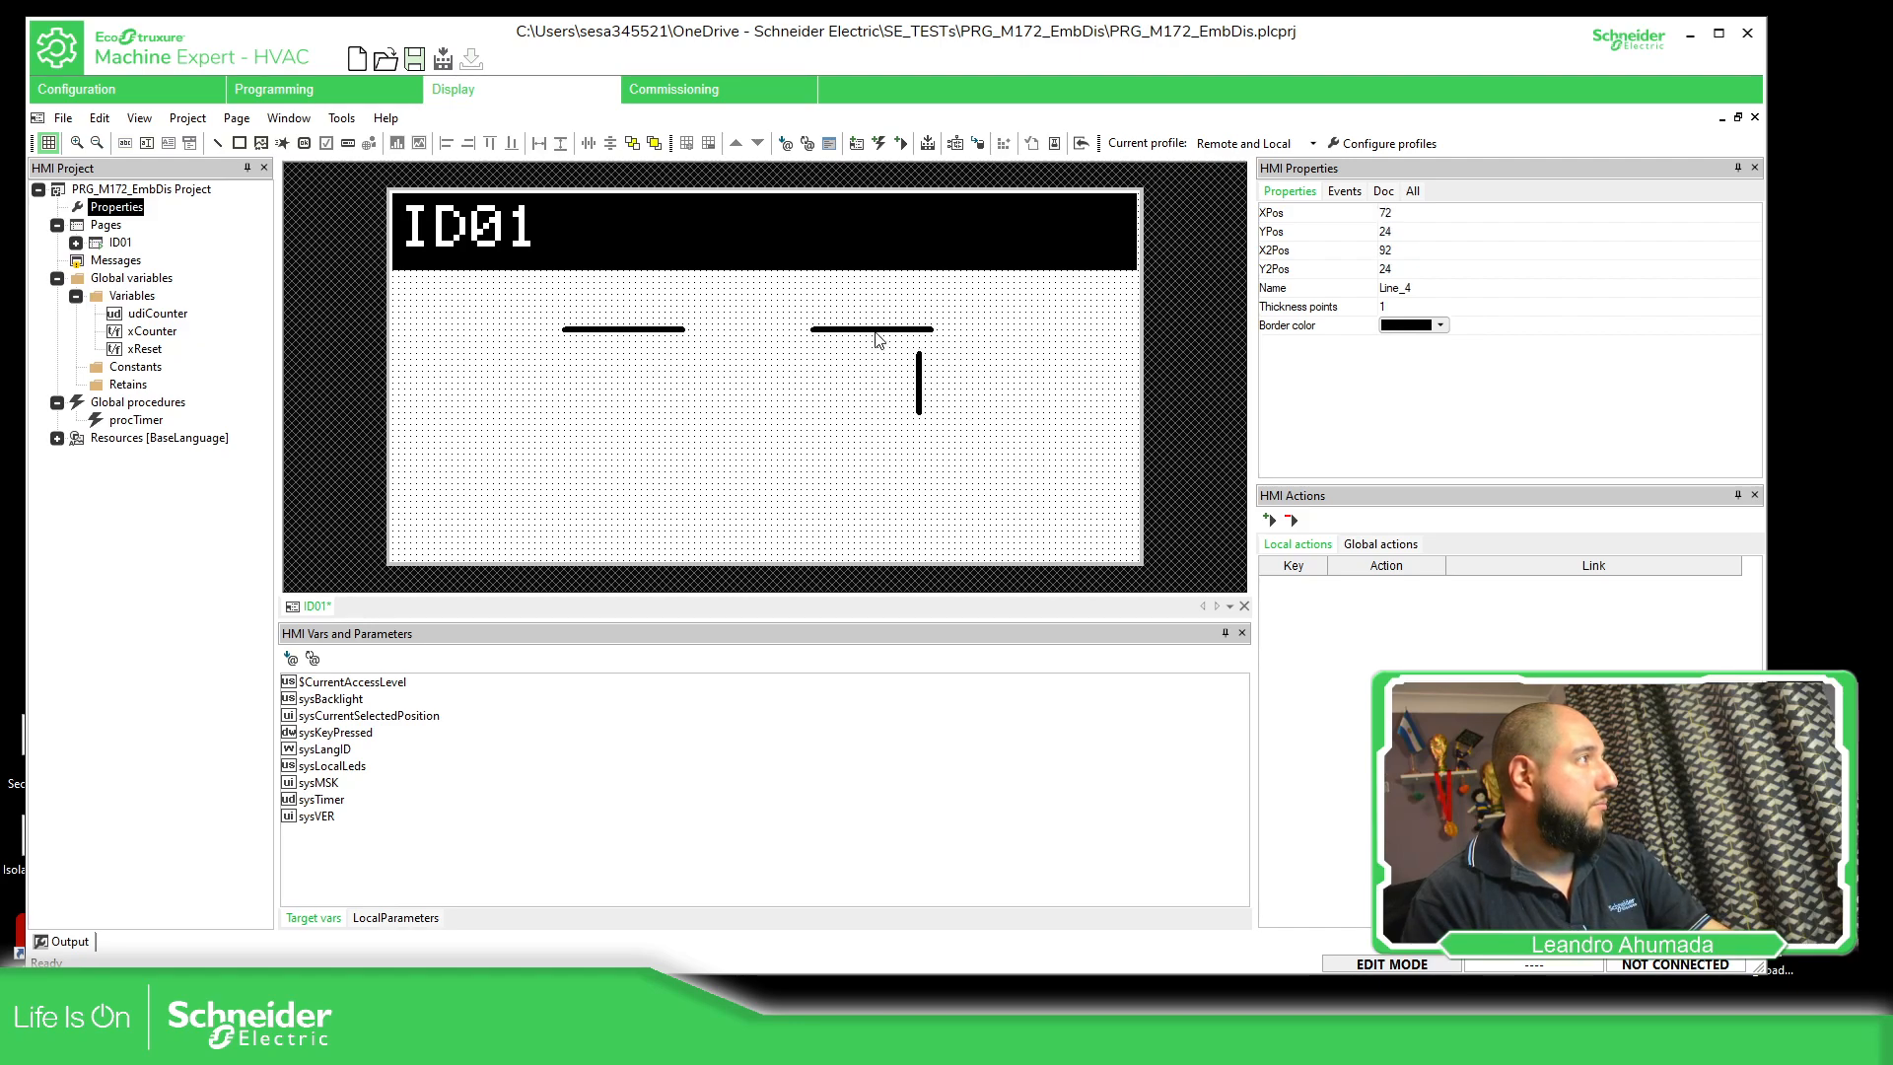
left_click(785, 365)
left_click(218, 145)
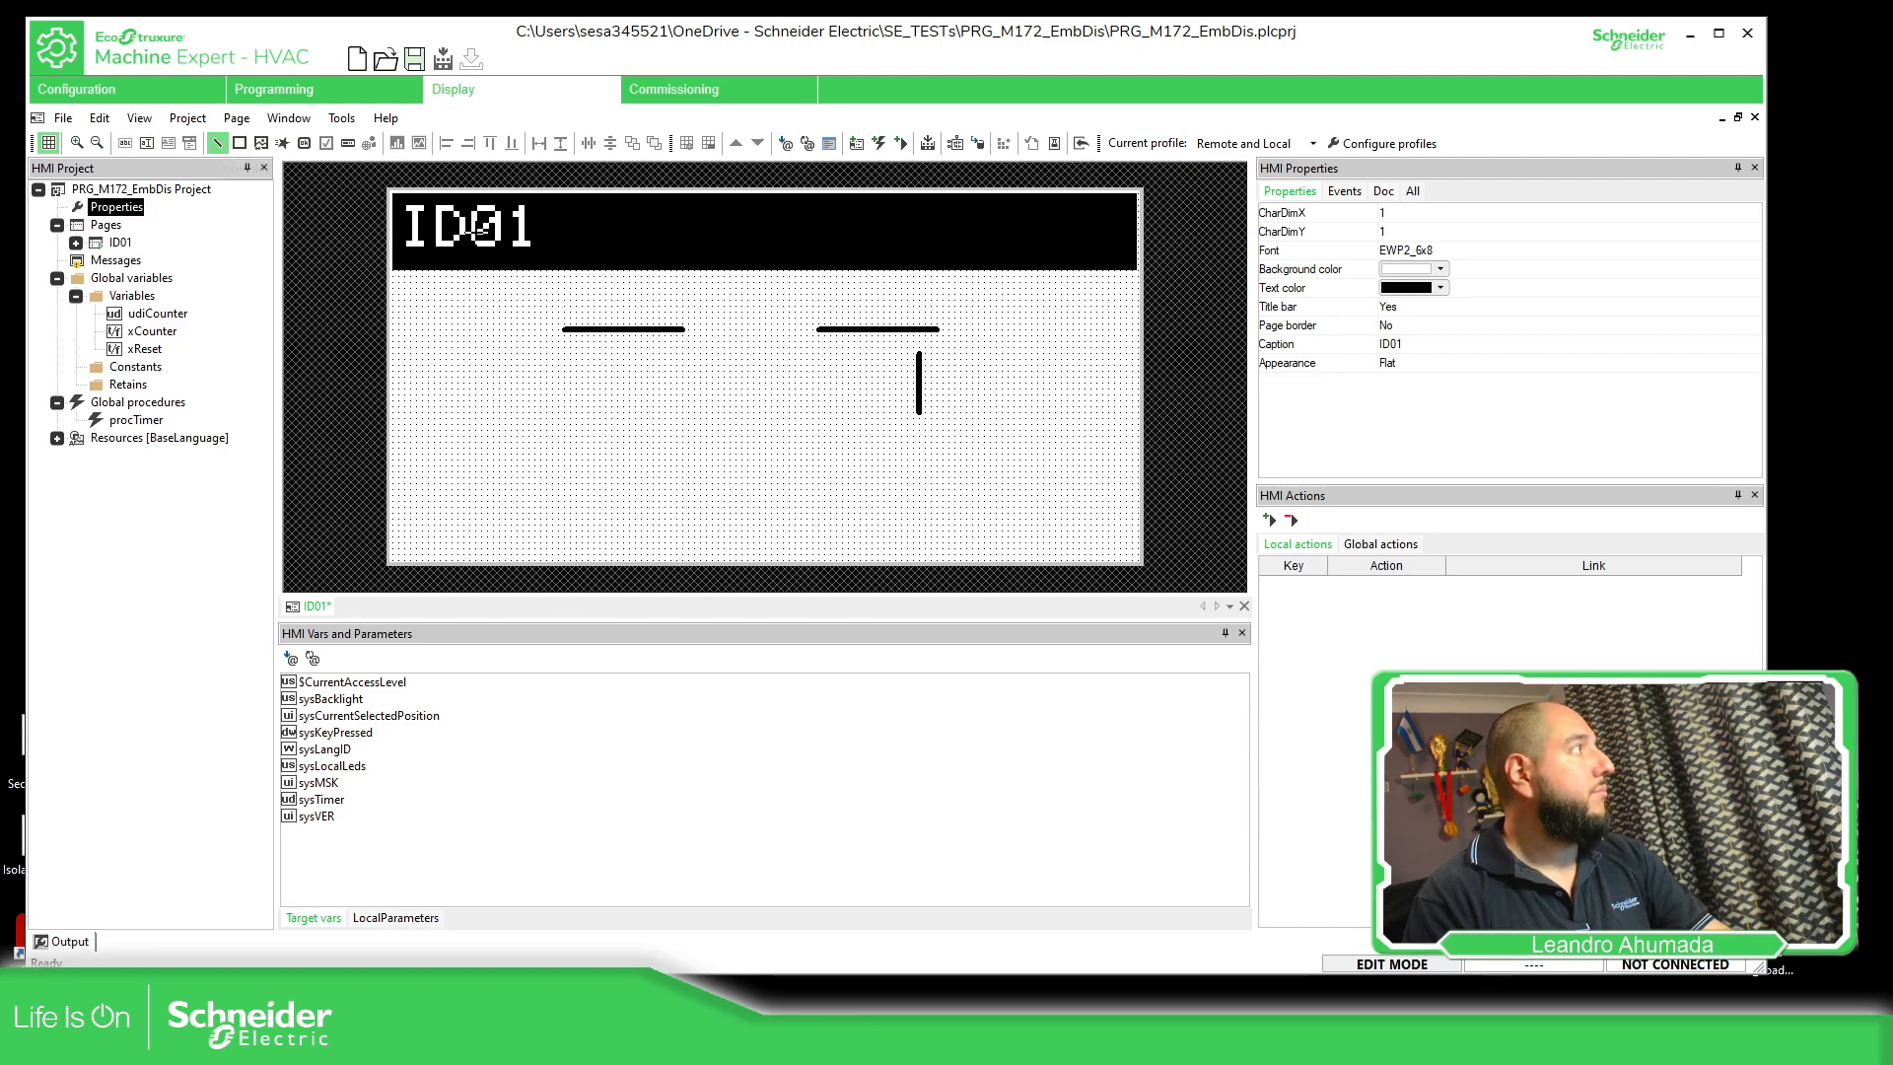
left_click_drag(696, 311, 790, 307)
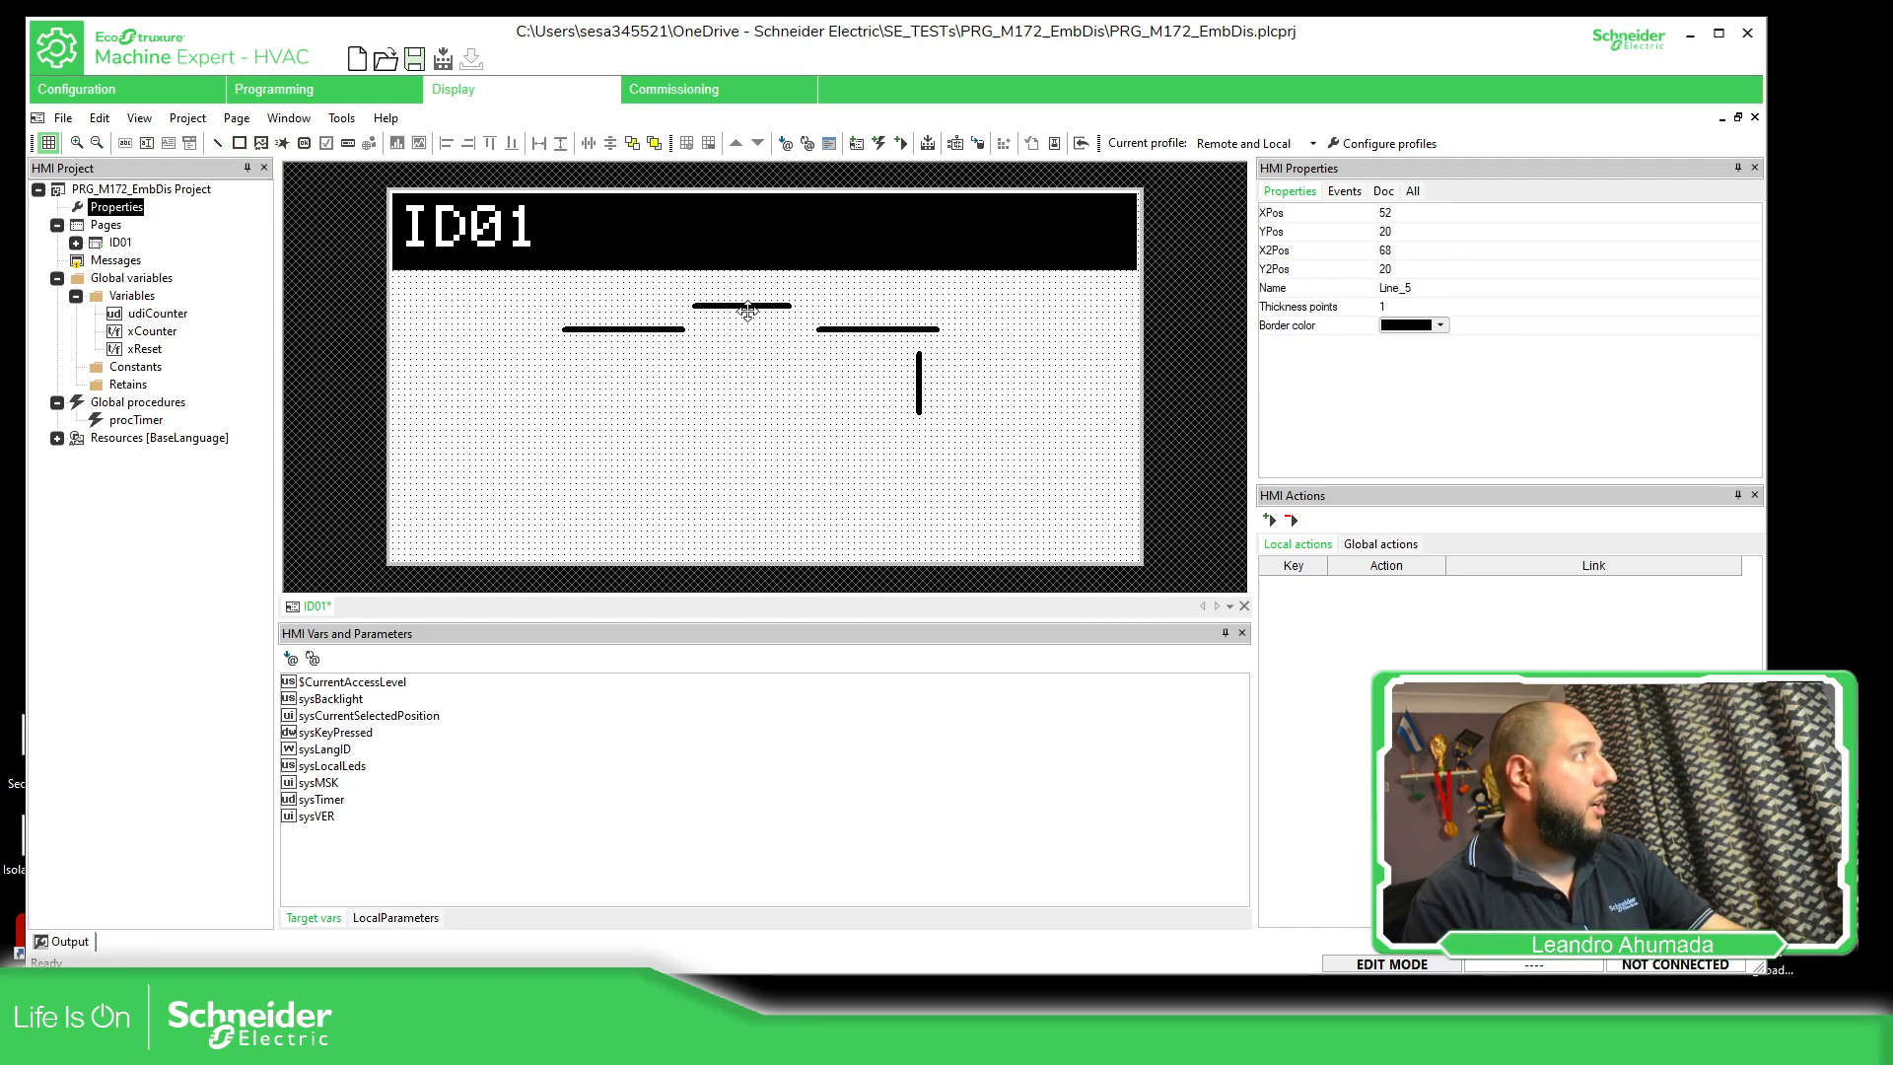
key("Delete")
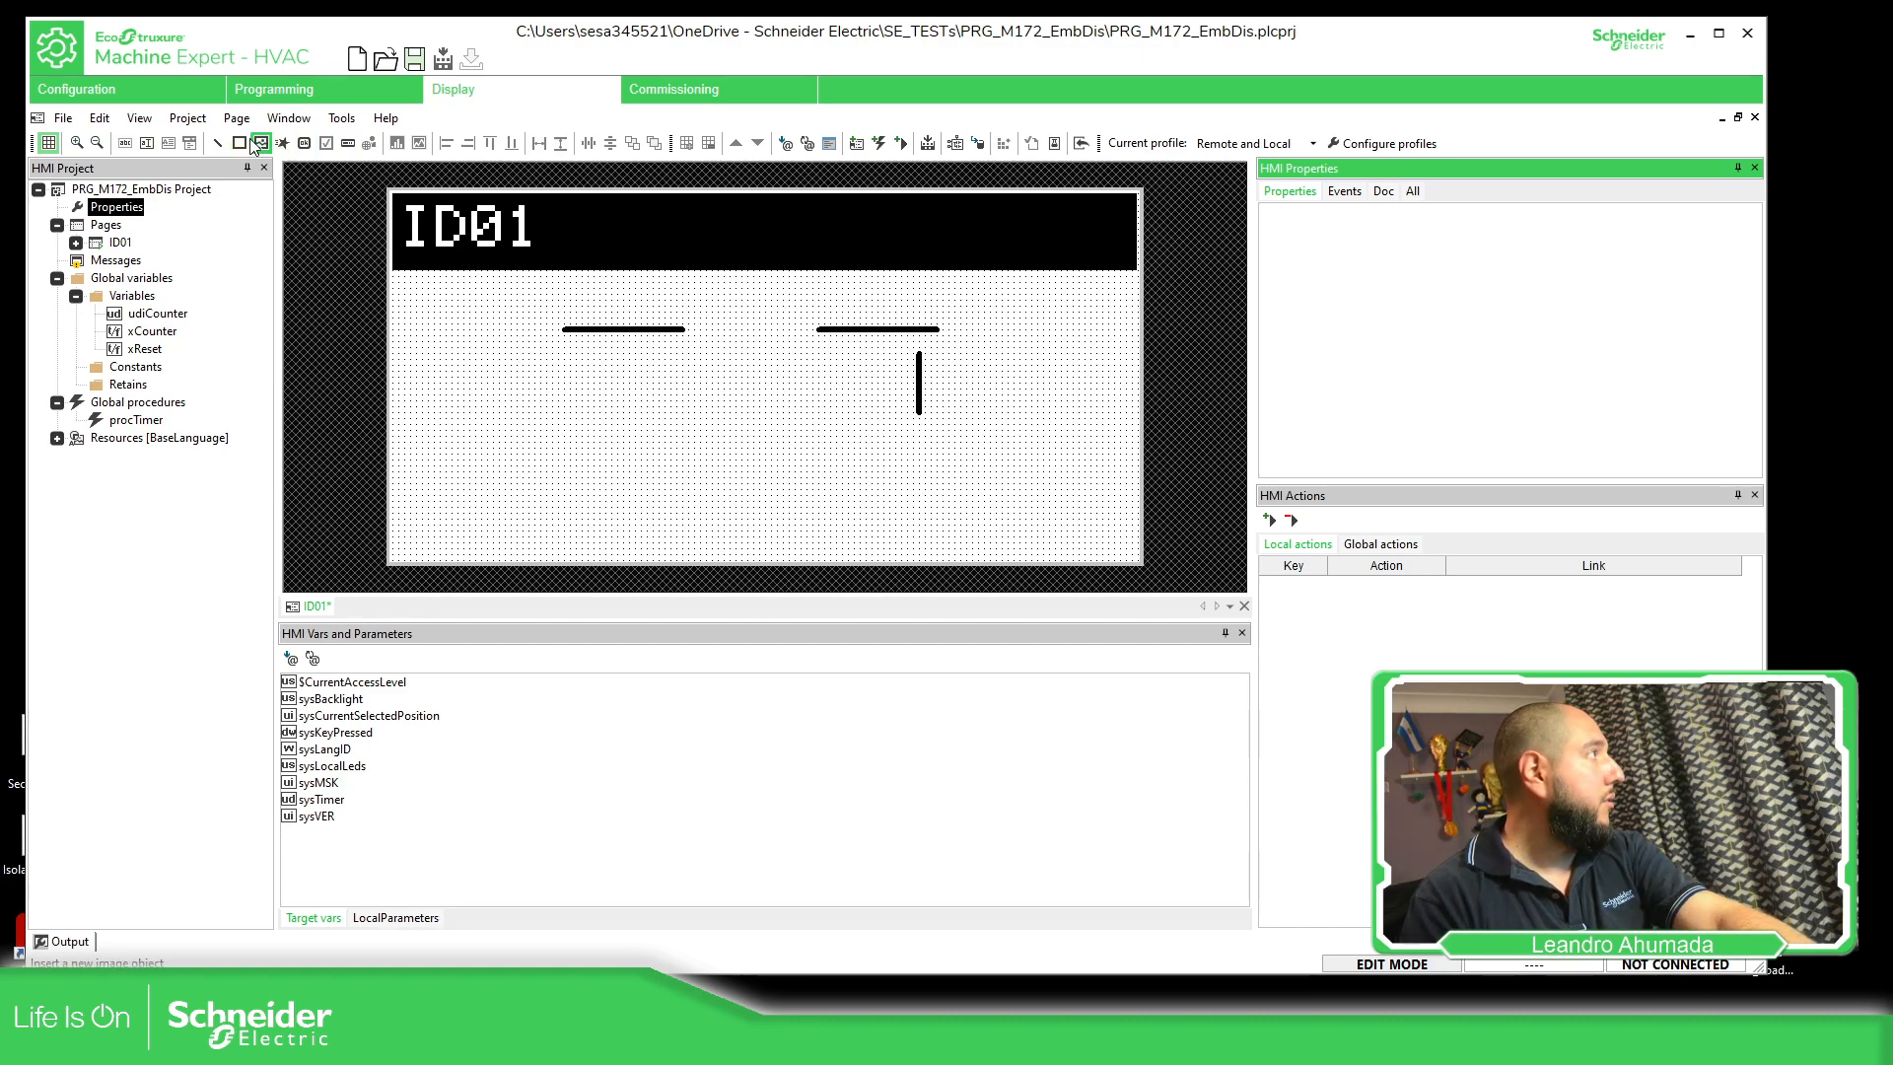
Insert a text string at about X 52, Y 20 between the horizontal lines and move the vertical line under the right line's end
left_click(125, 143)
left_click(710, 324)
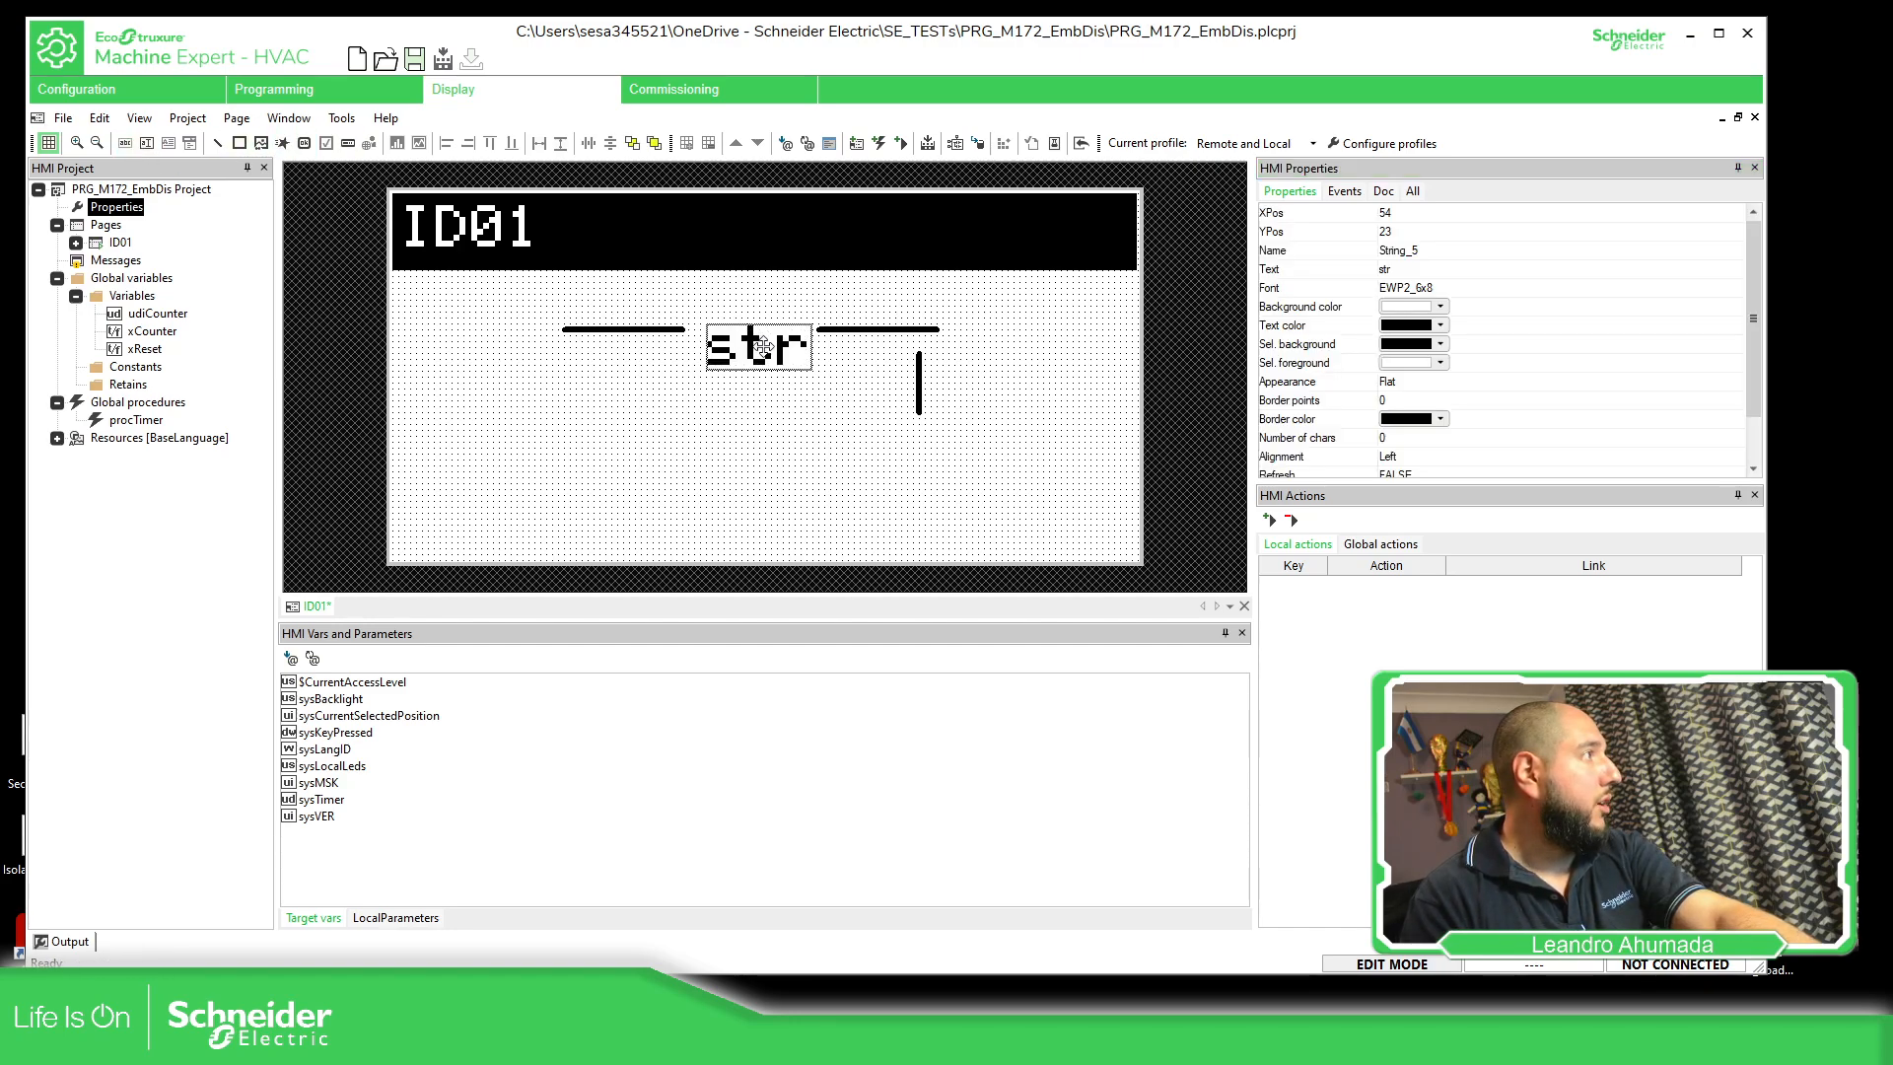
left_click_drag(729, 329, 751, 328)
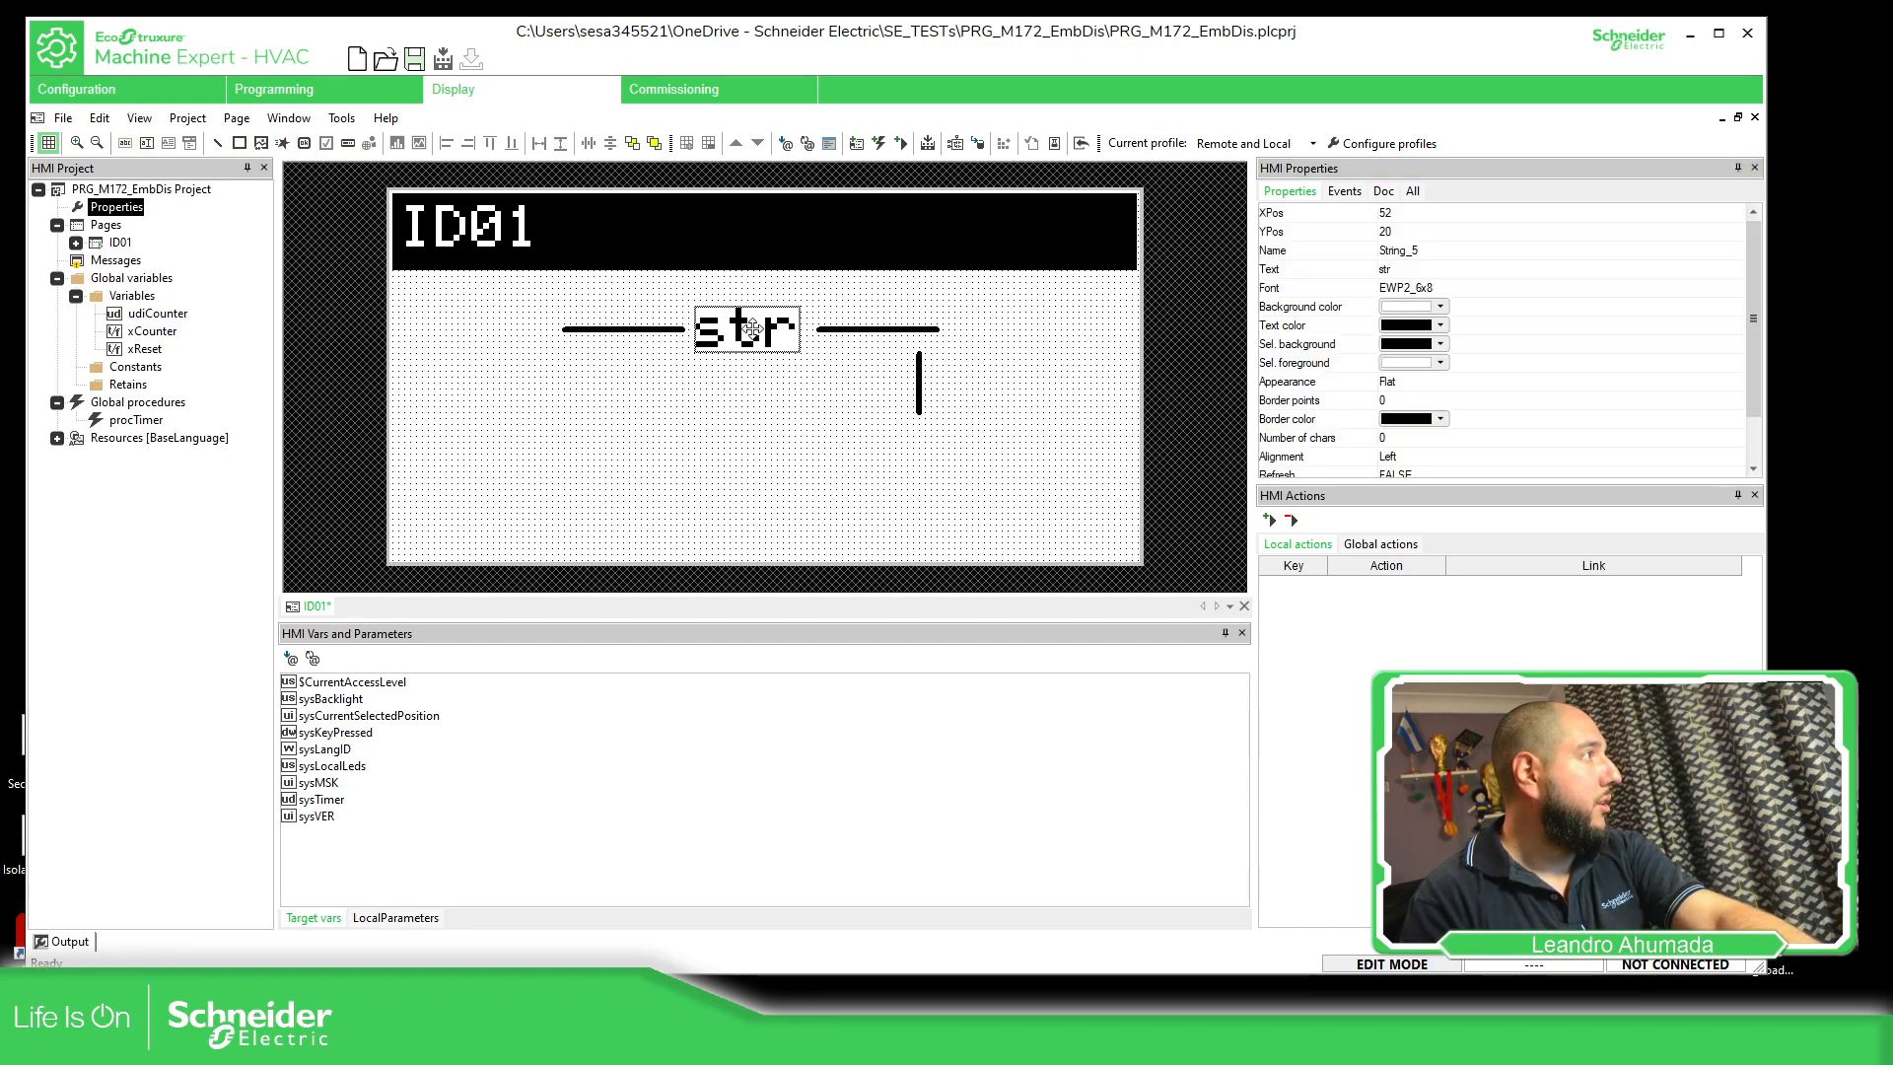
mouse_move(920, 392)
left_mouse_down()
mouse_move(961, 451)
mouse_move(990, 441)
mouse_move(949, 389)
left_mouse_up()
left_click(961, 394)
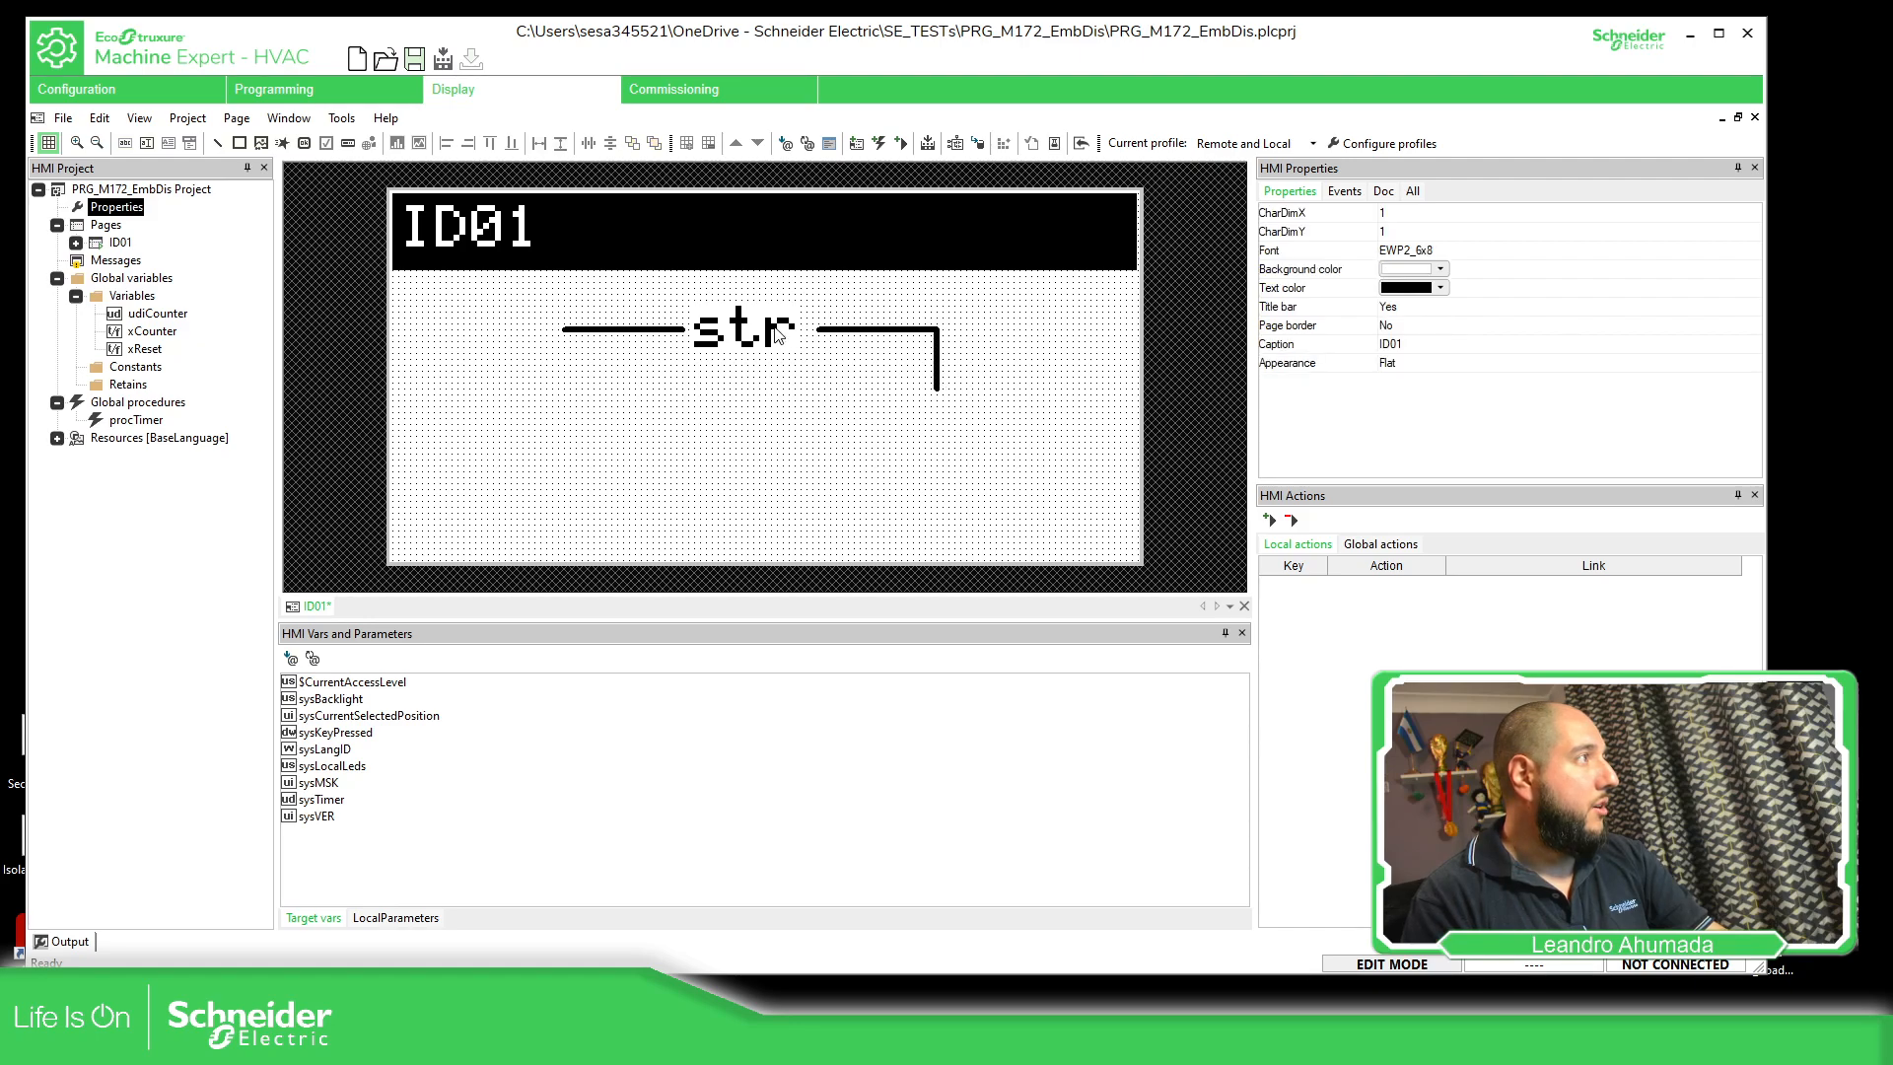
Duplicate the text string and place the copy just below the vertical line
left_click(775, 330)
key("ctrl+c")
key("ctrl+v")
left_click(915, 414)
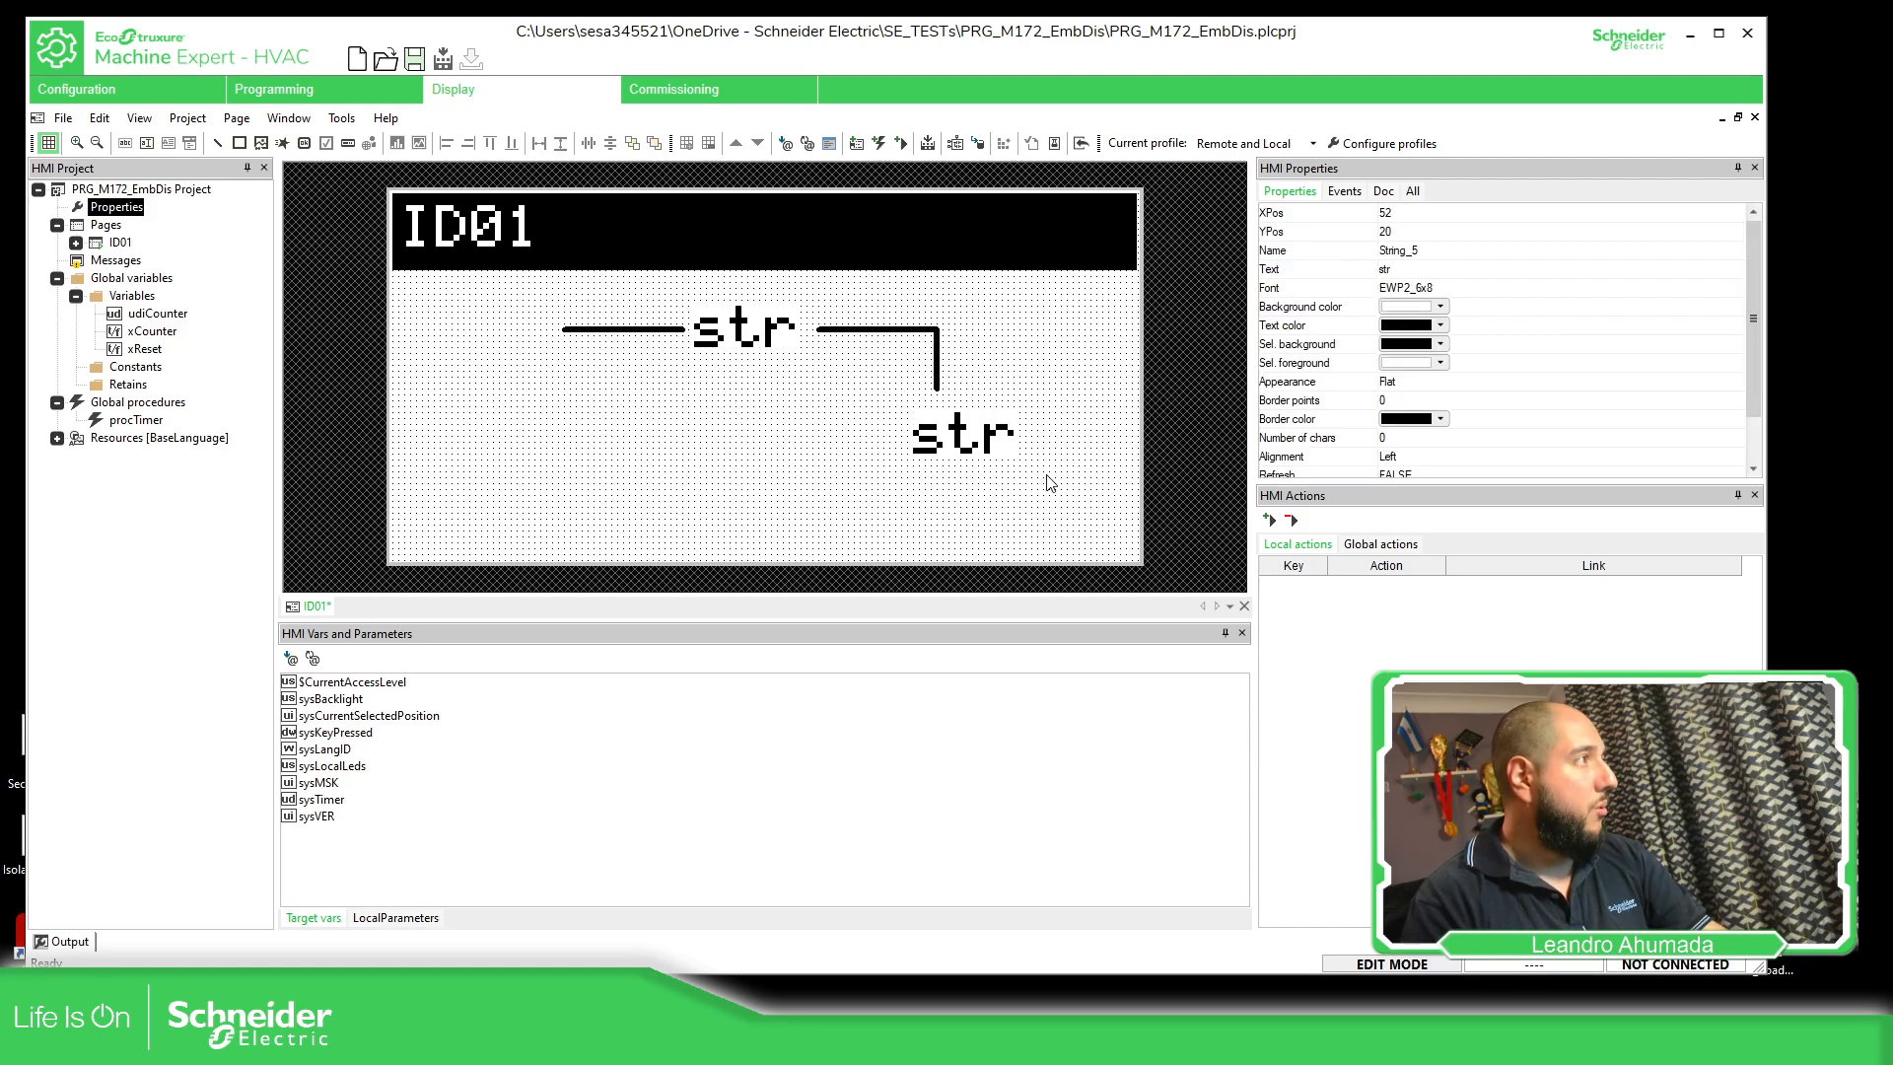
left_click_drag(986, 444, 962, 427)
Reposition the vertical line at about X 93, spanning Y 25 to Y 35, between the right line and the lower string
left_click(932, 345)
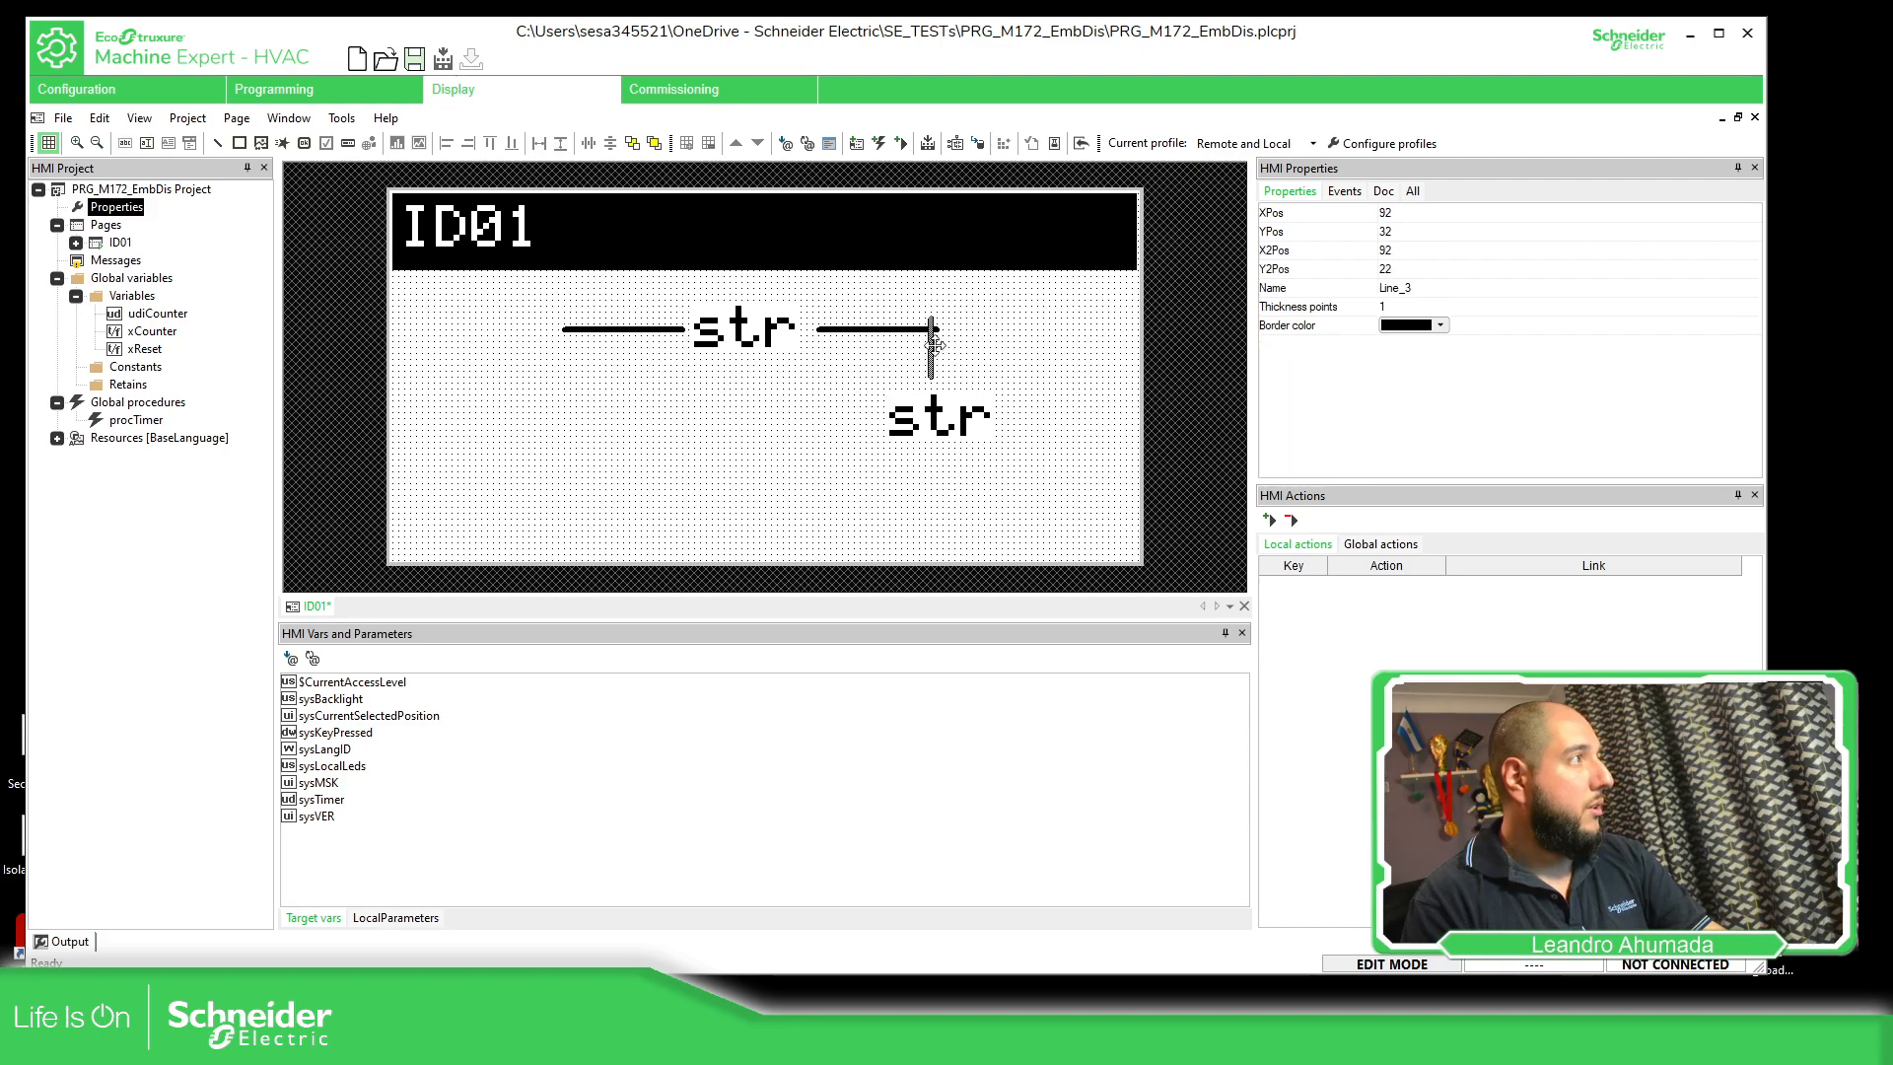
left_click_drag(935, 346, 940, 363)
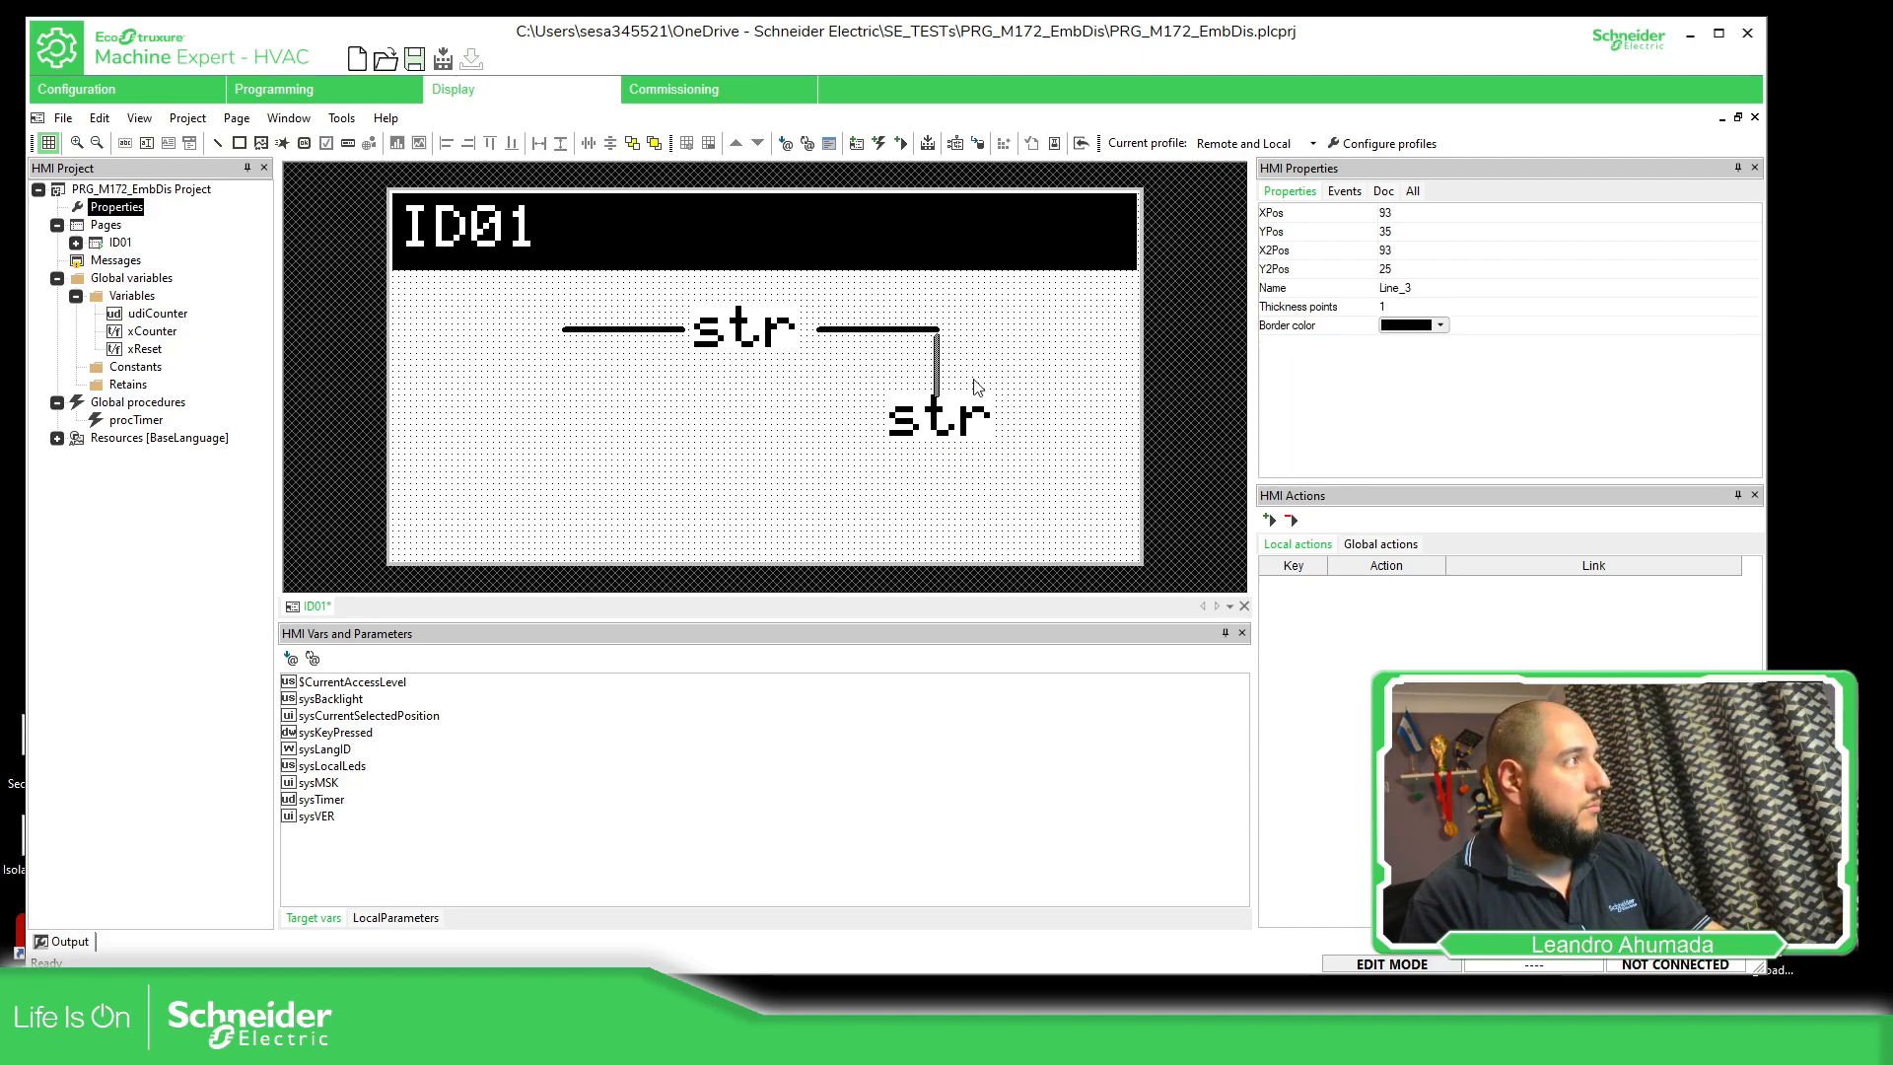
left_click(976, 386)
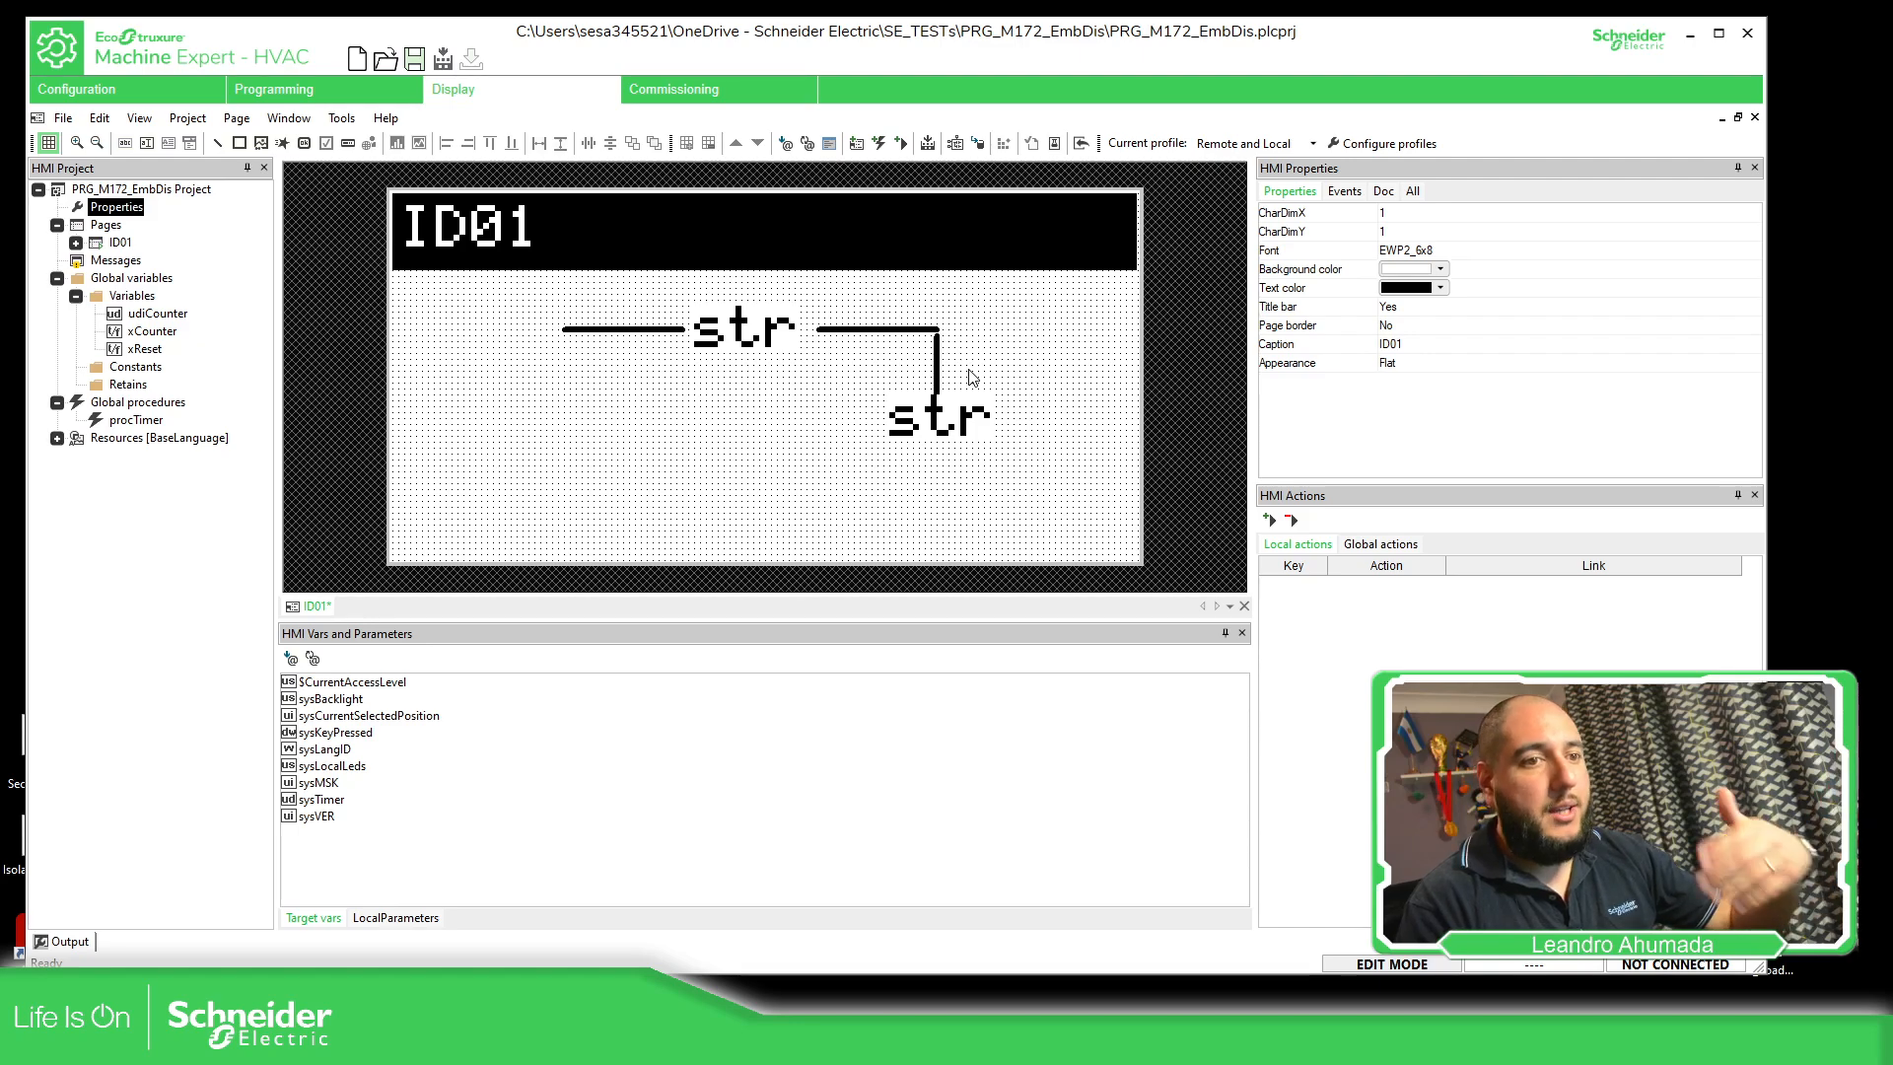
Move the left horizontal line down to about X 22, Y 39 and return it beside the upper string
left_click_drag(666, 331, 621, 425)
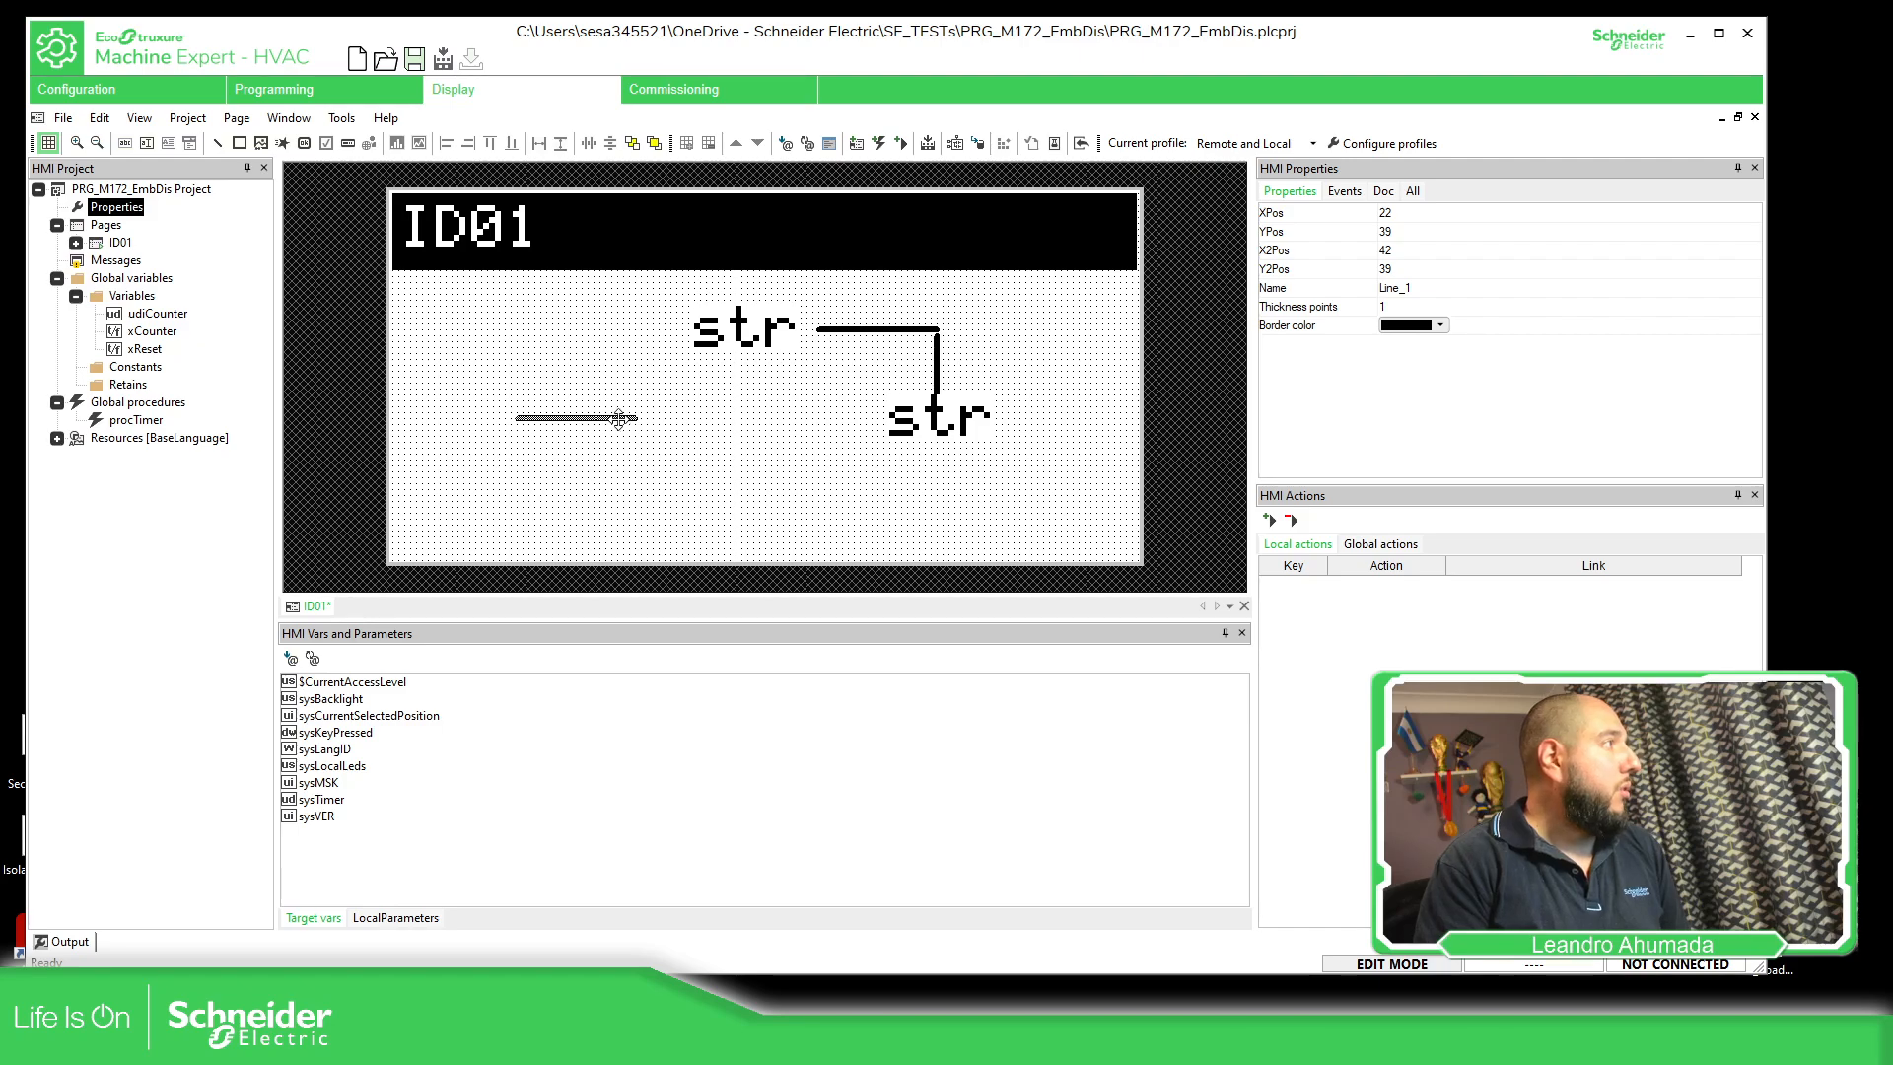
left_click_drag(615, 425, 661, 331)
left_click(690, 363)
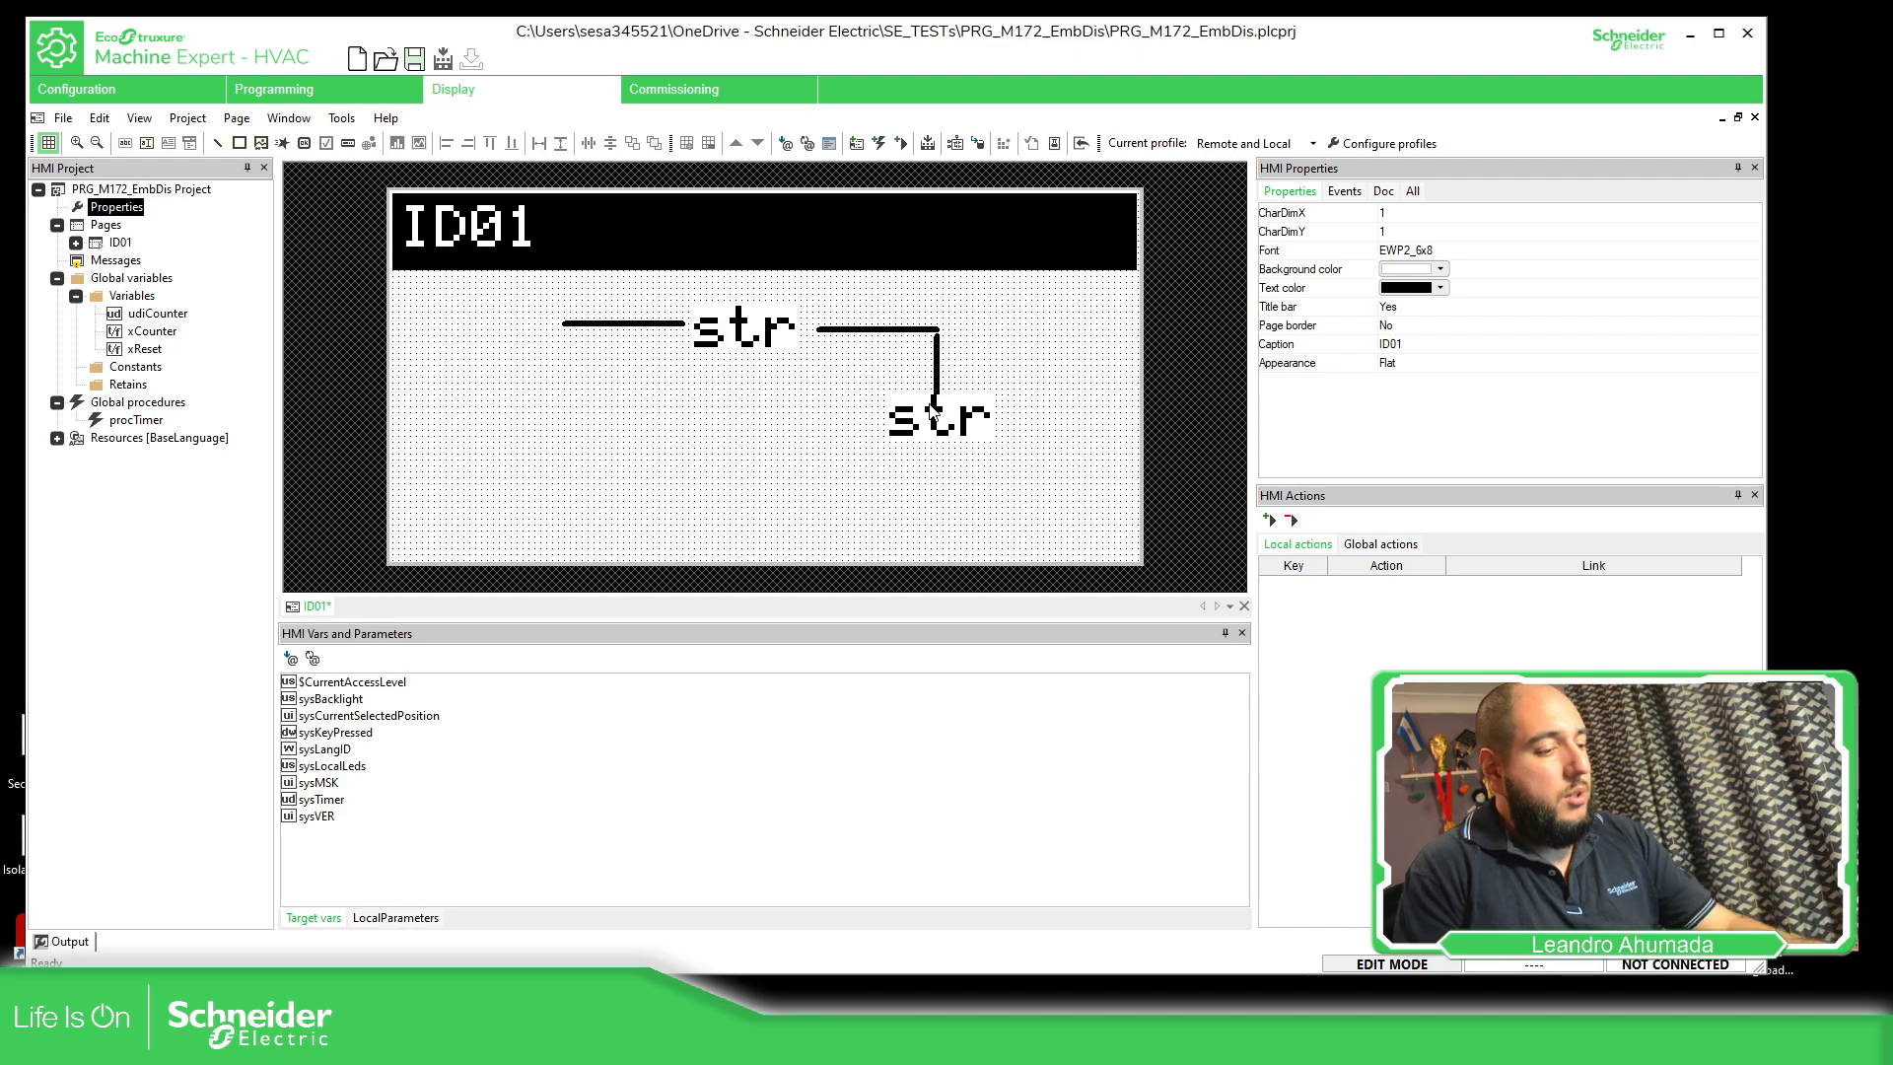
Try to move all the lines and strings down together as one selection, undoing each move
left_click_drag(1055, 483, 502, 292)
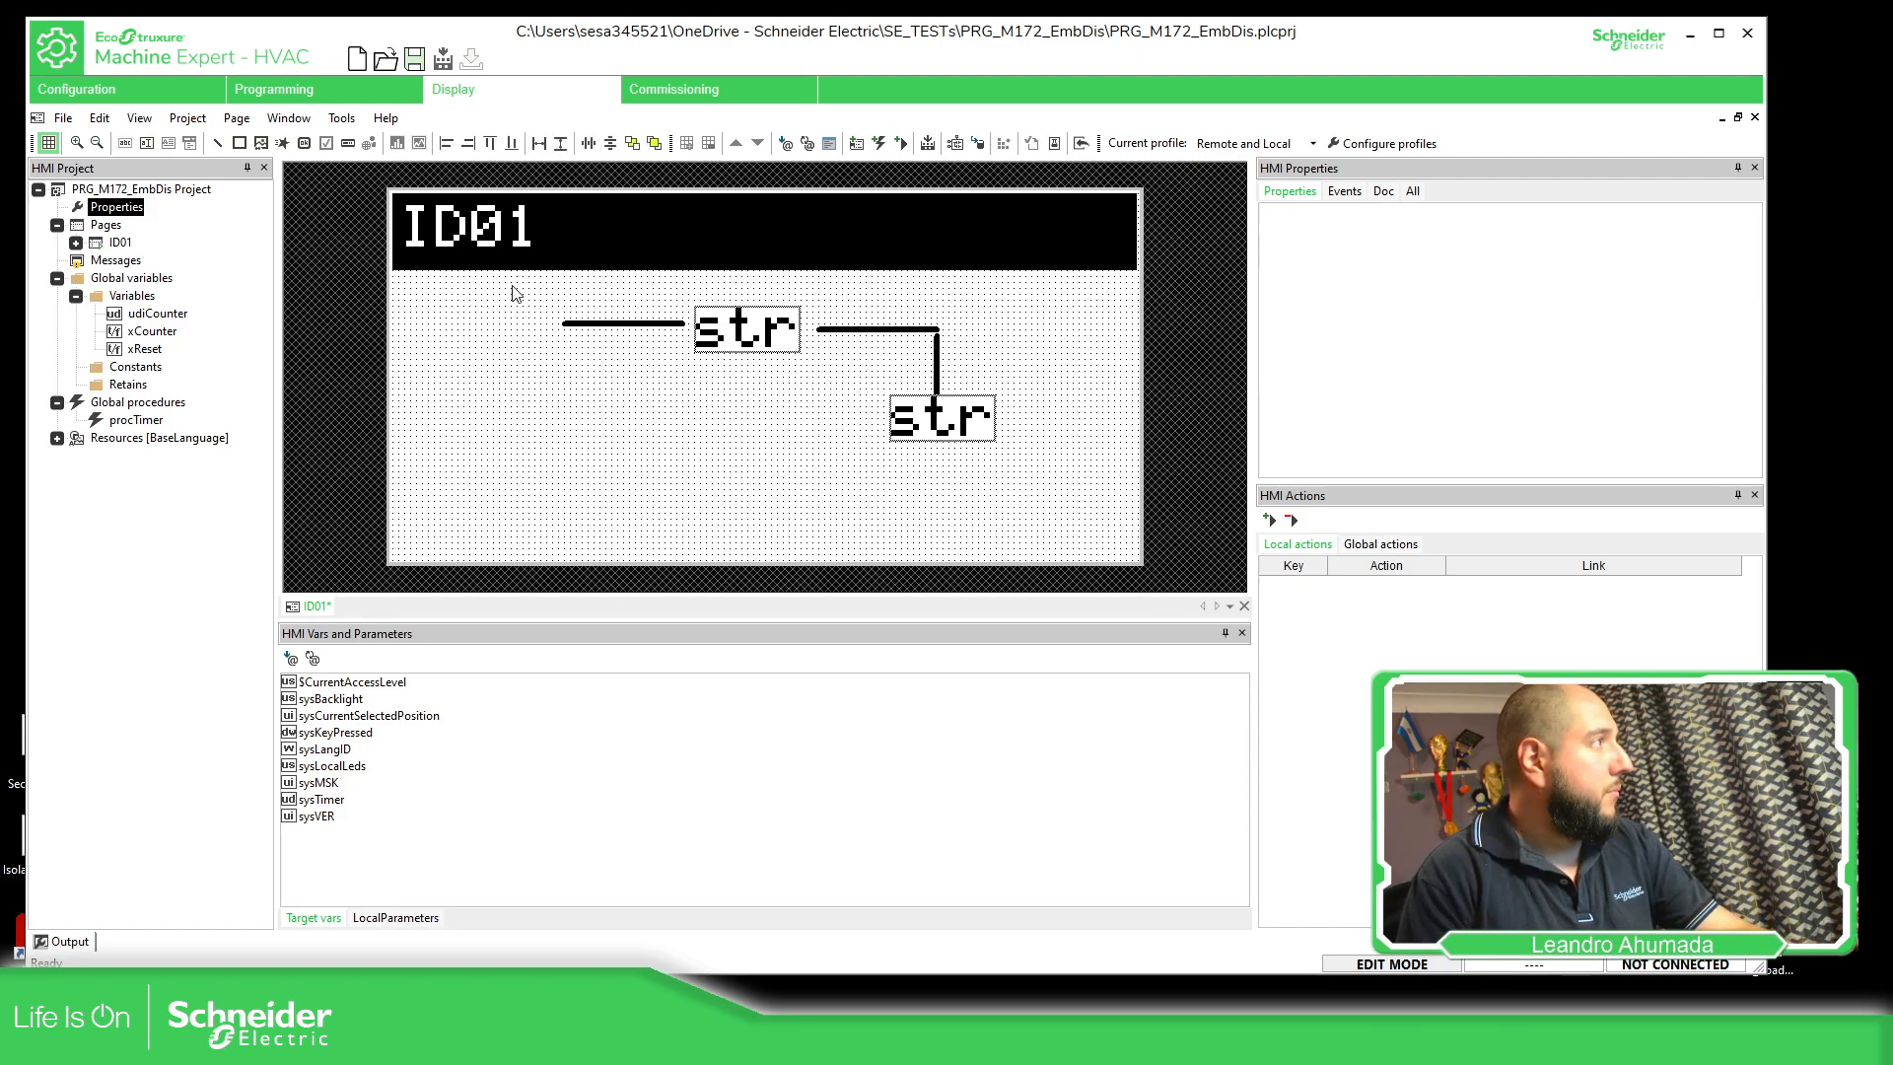
left_click_drag(952, 414, 943, 237)
left_click(971, 347)
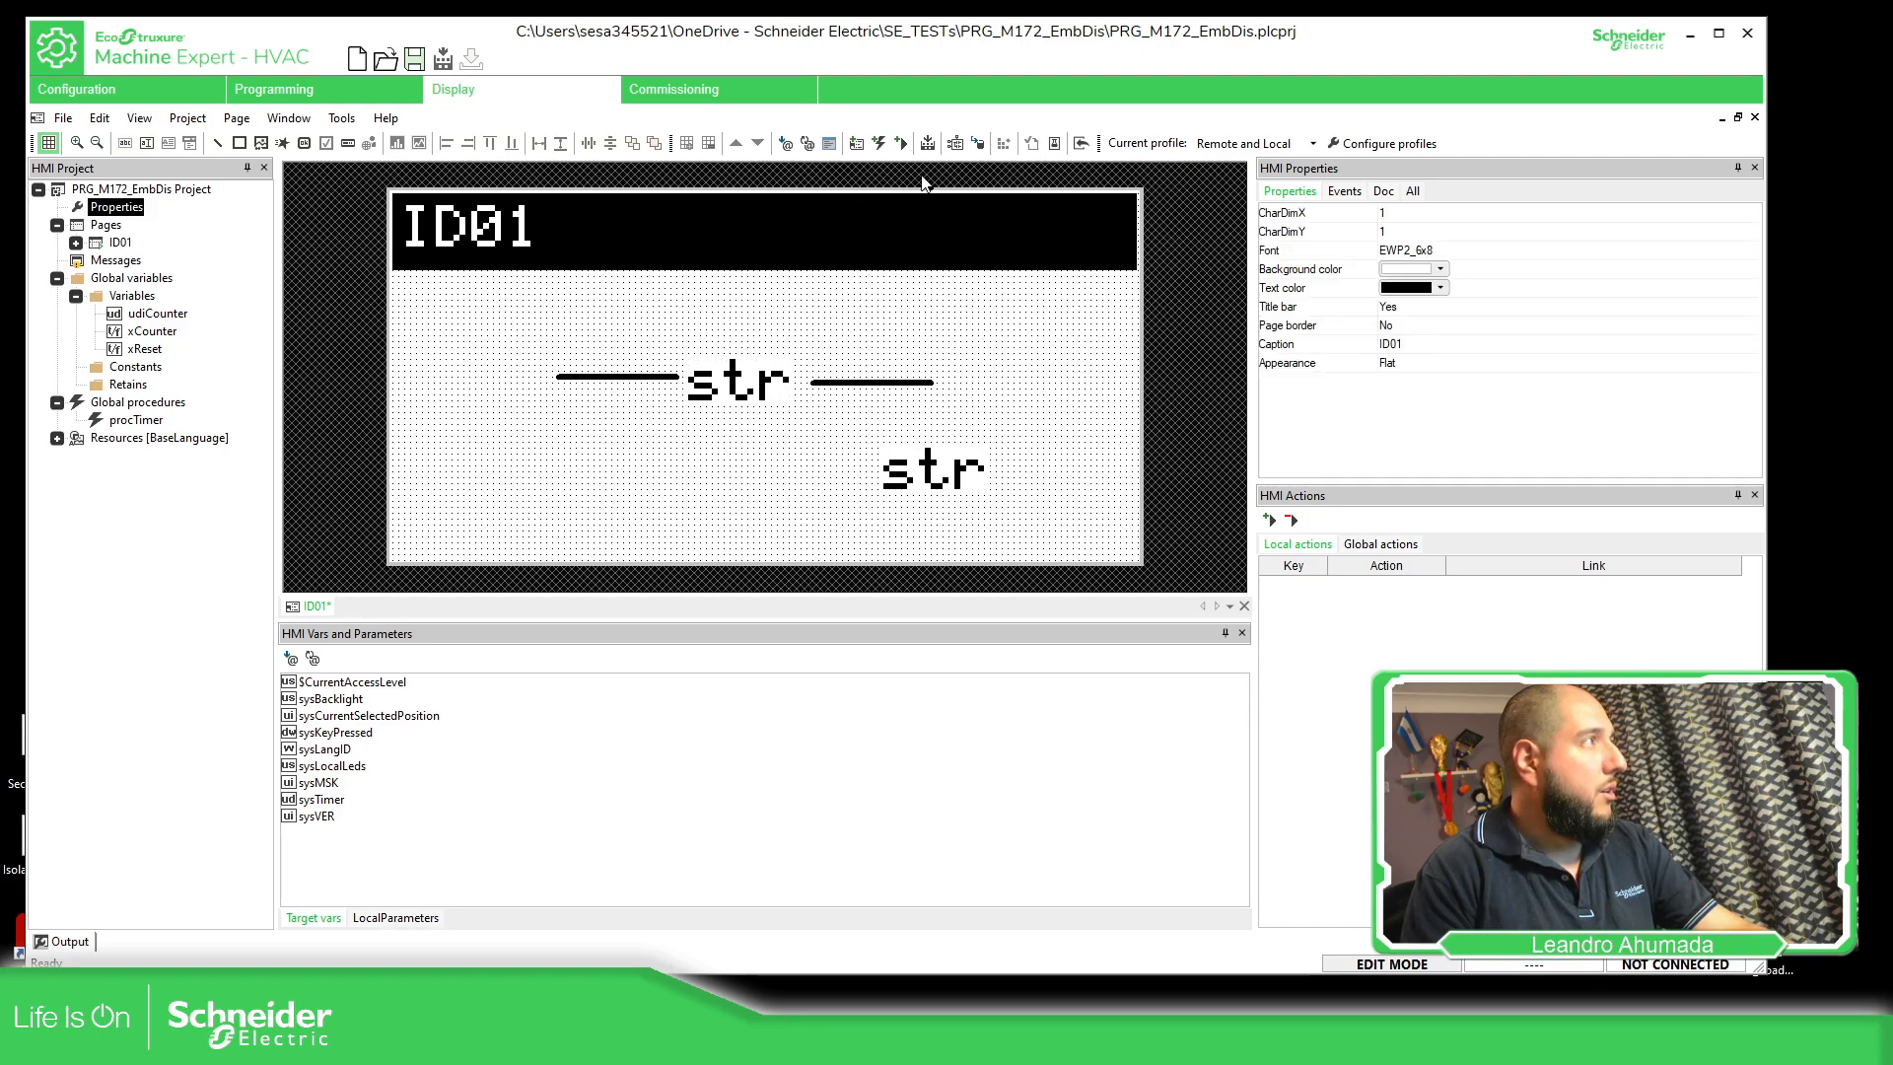
key("ctrl+z")
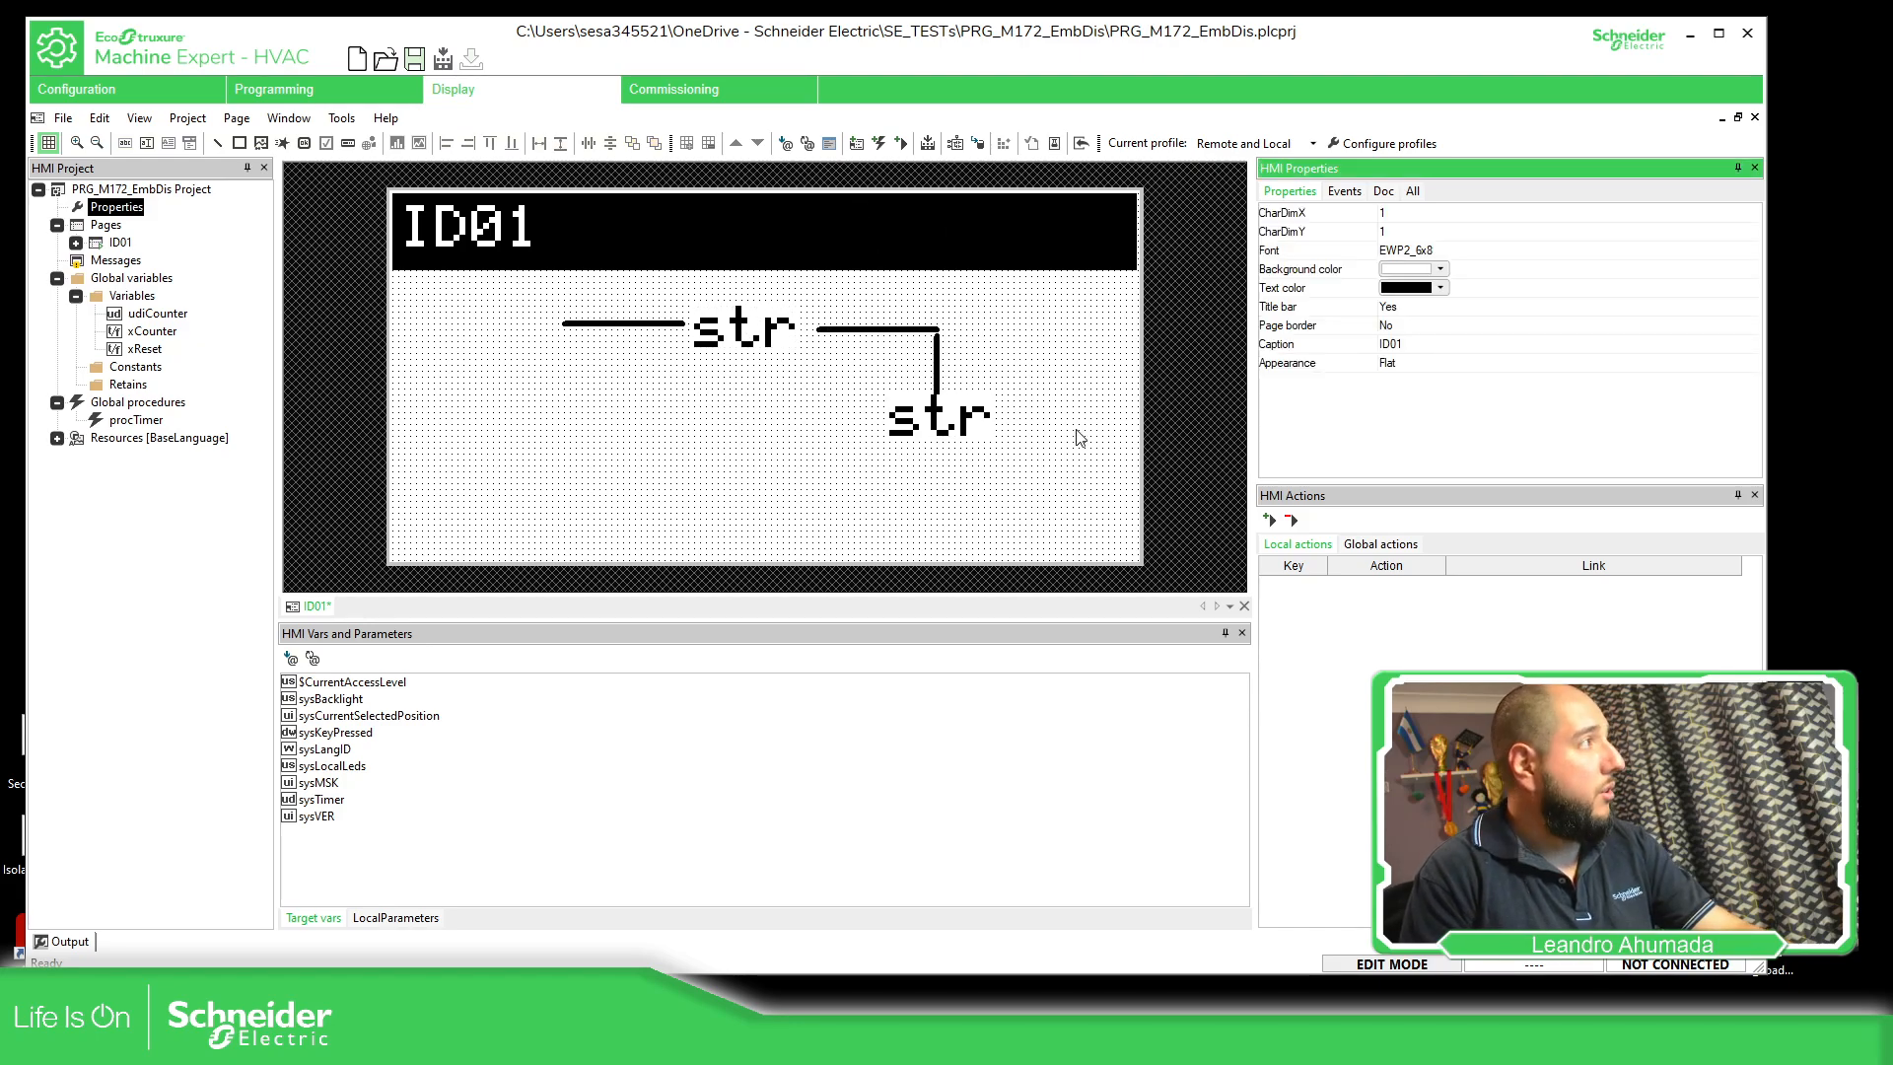
left_click_drag(1067, 475, 502, 288)
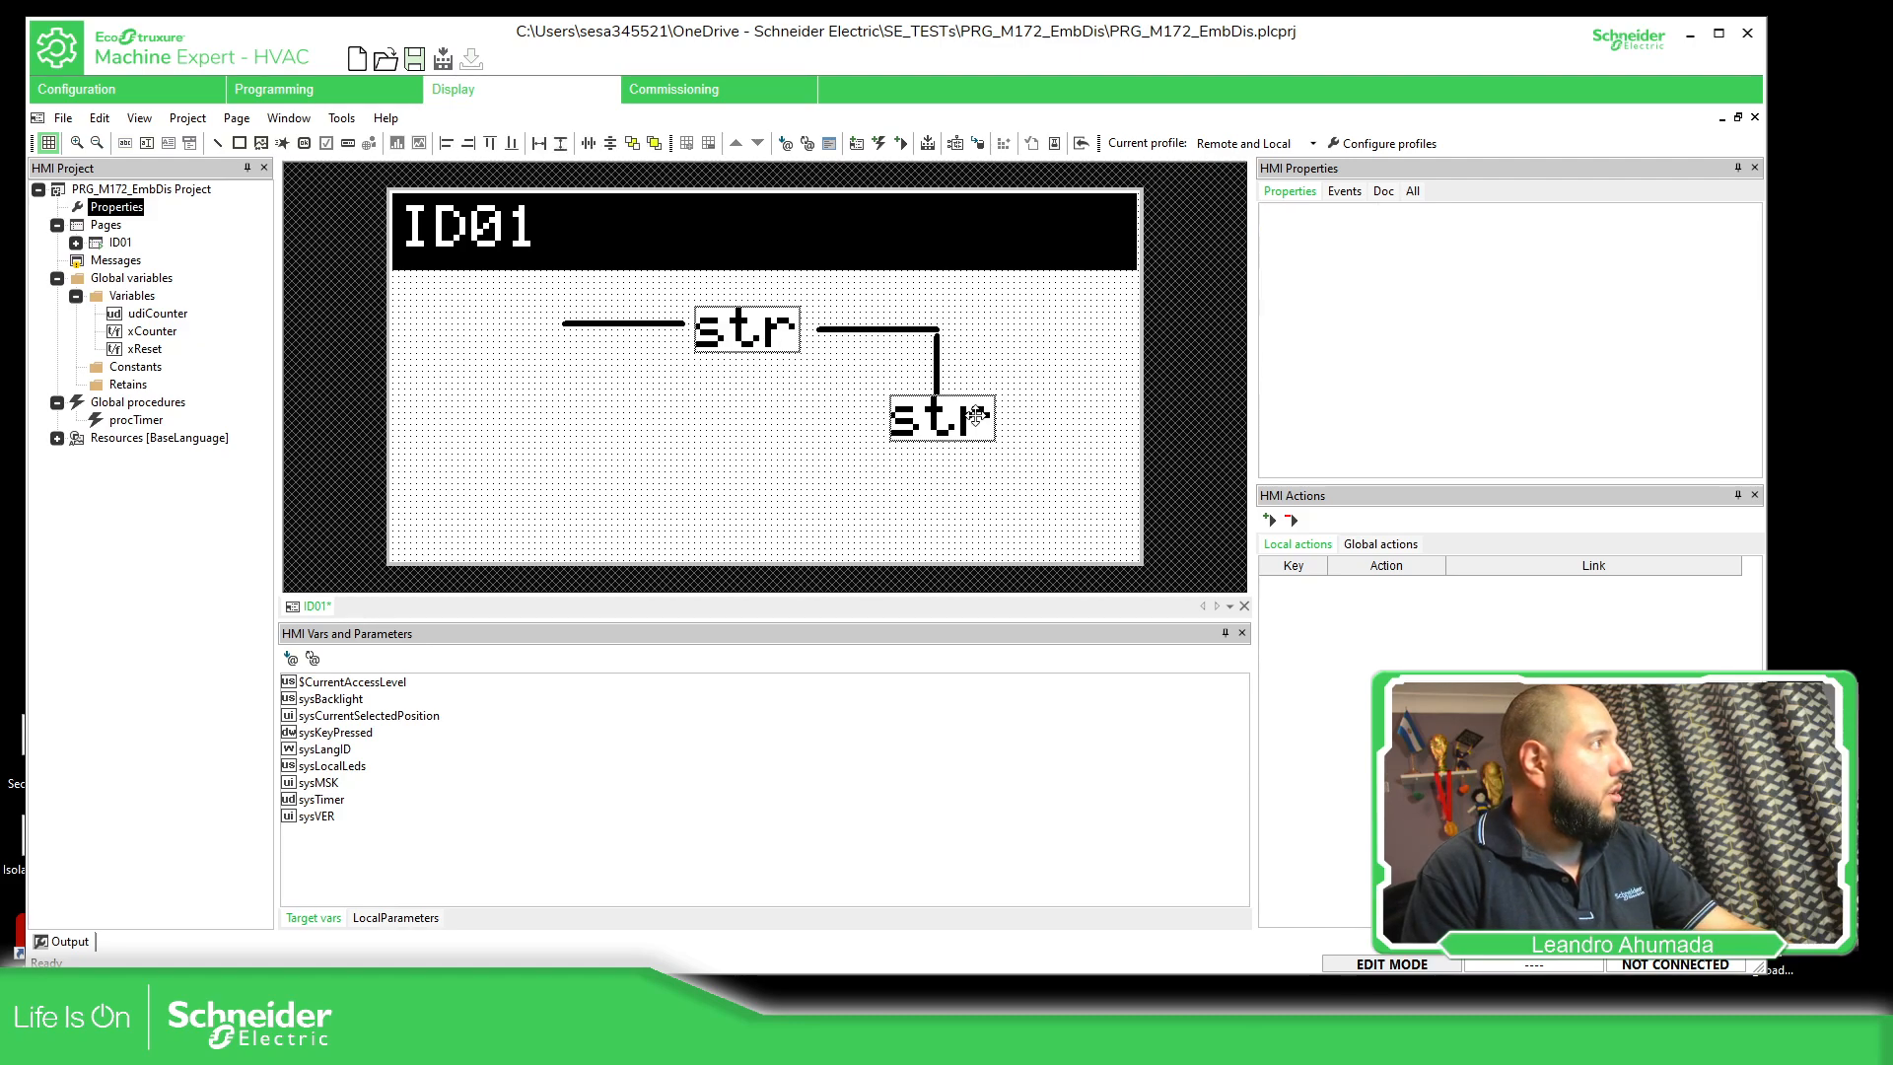
mouse_move(974, 417)
left_mouse_down()
mouse_move(950, 429)
mouse_move(944, 408)
mouse_move(957, 446)
left_mouse_up()
left_click(1053, 378)
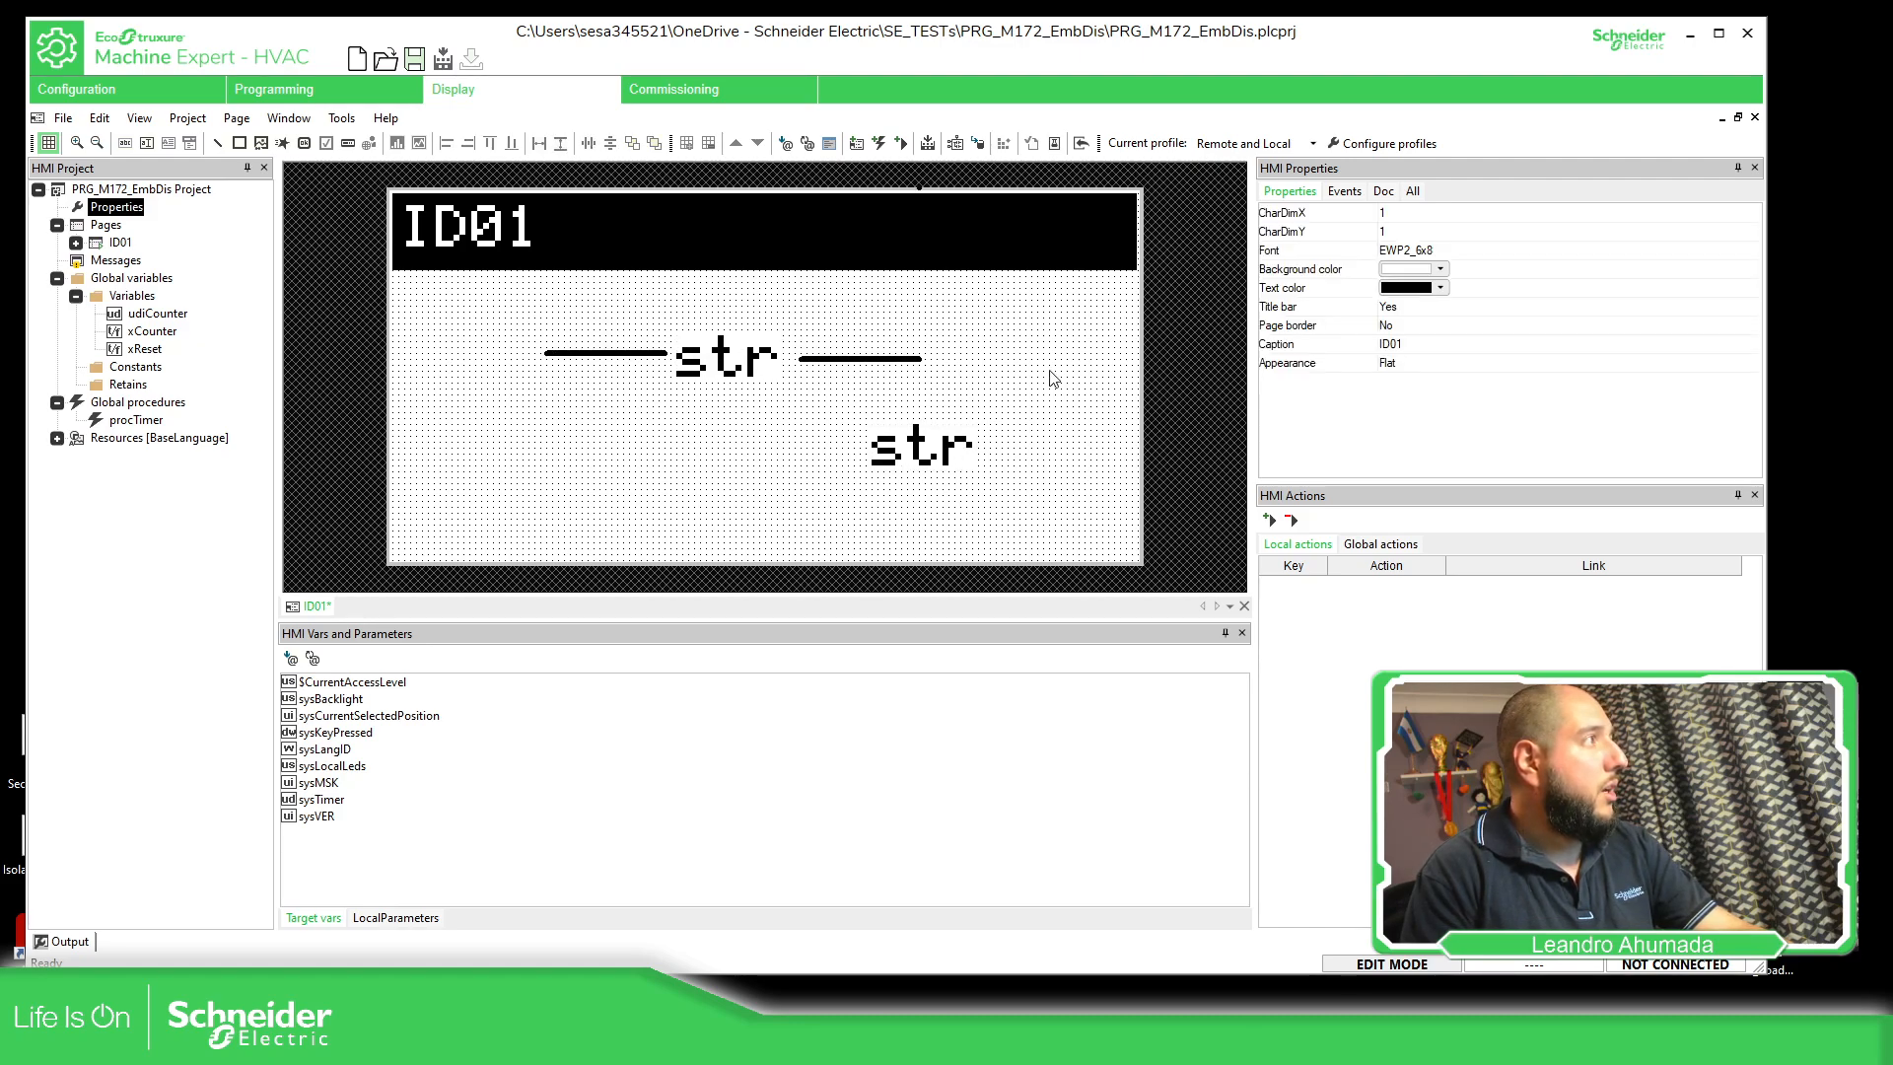
key("ctrl+z")
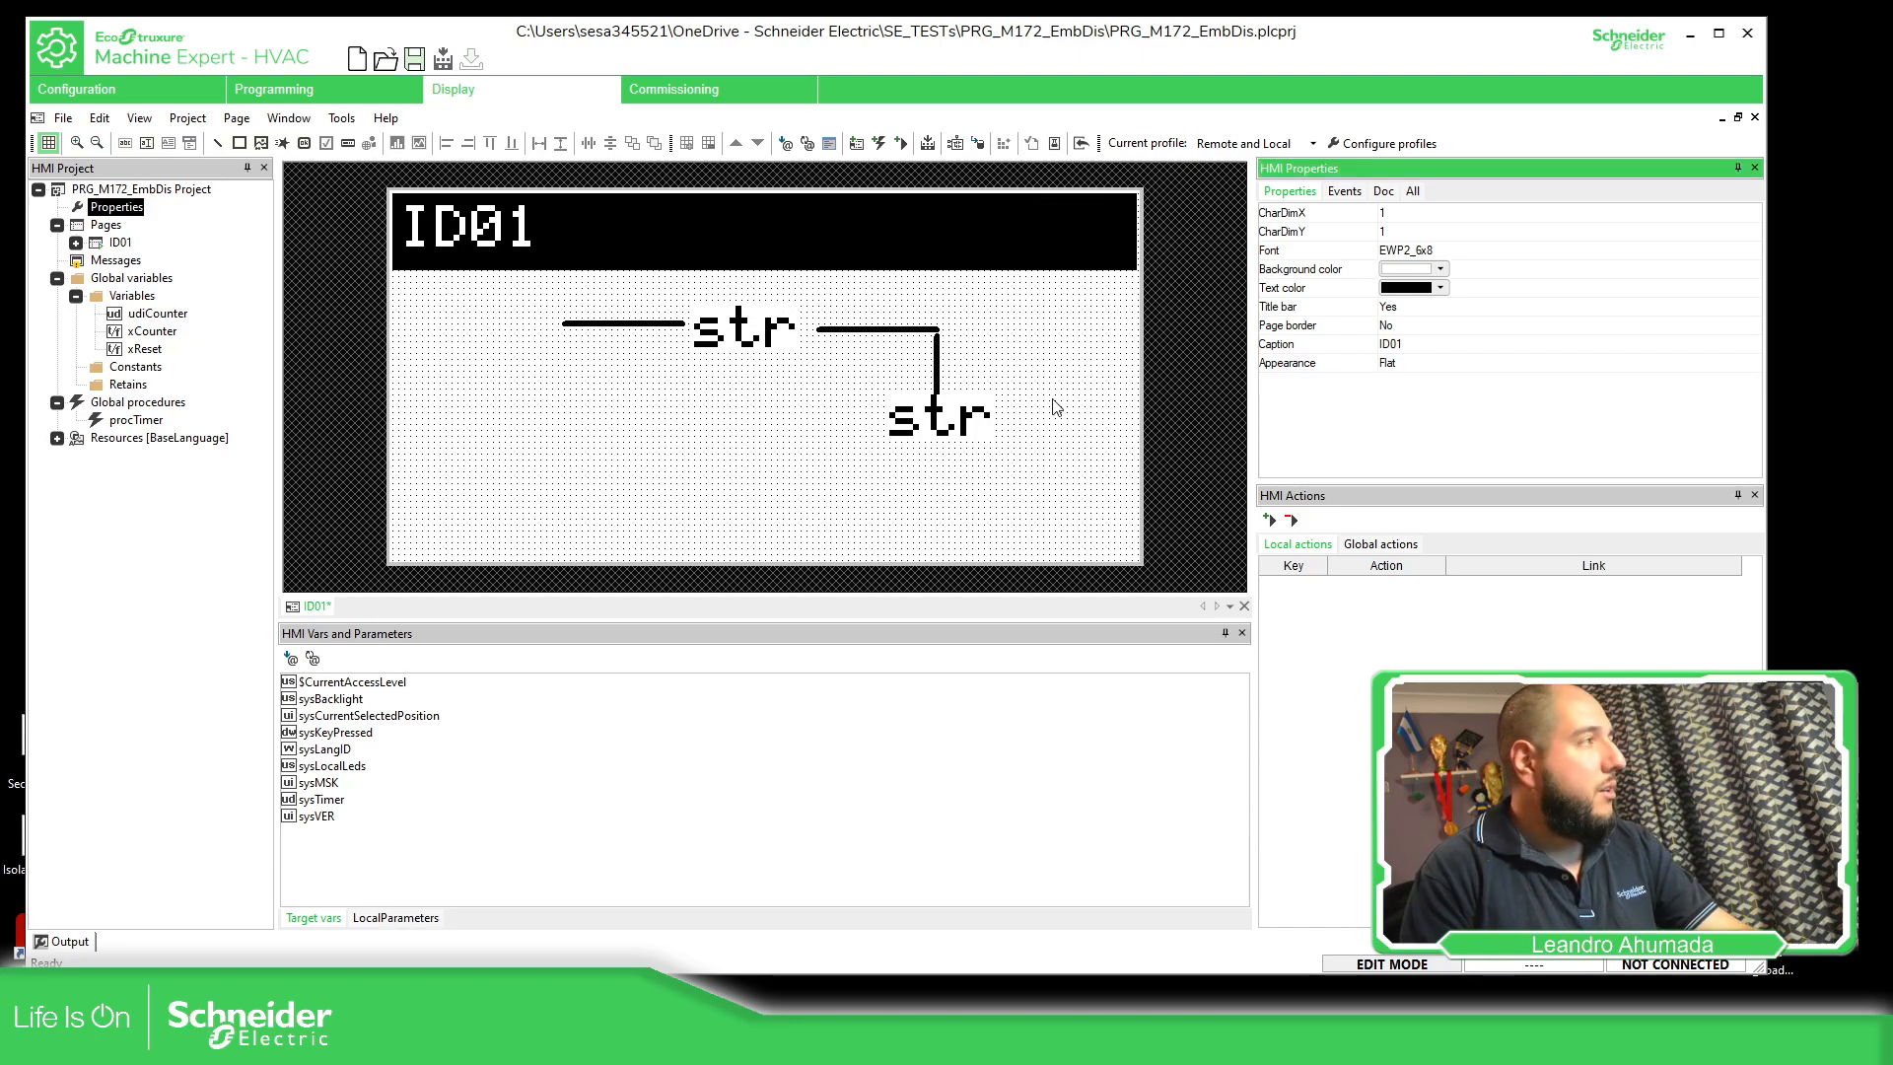
Delete the vertical line and move the remaining lines and strings together slightly down and to the left
left_click(937, 360)
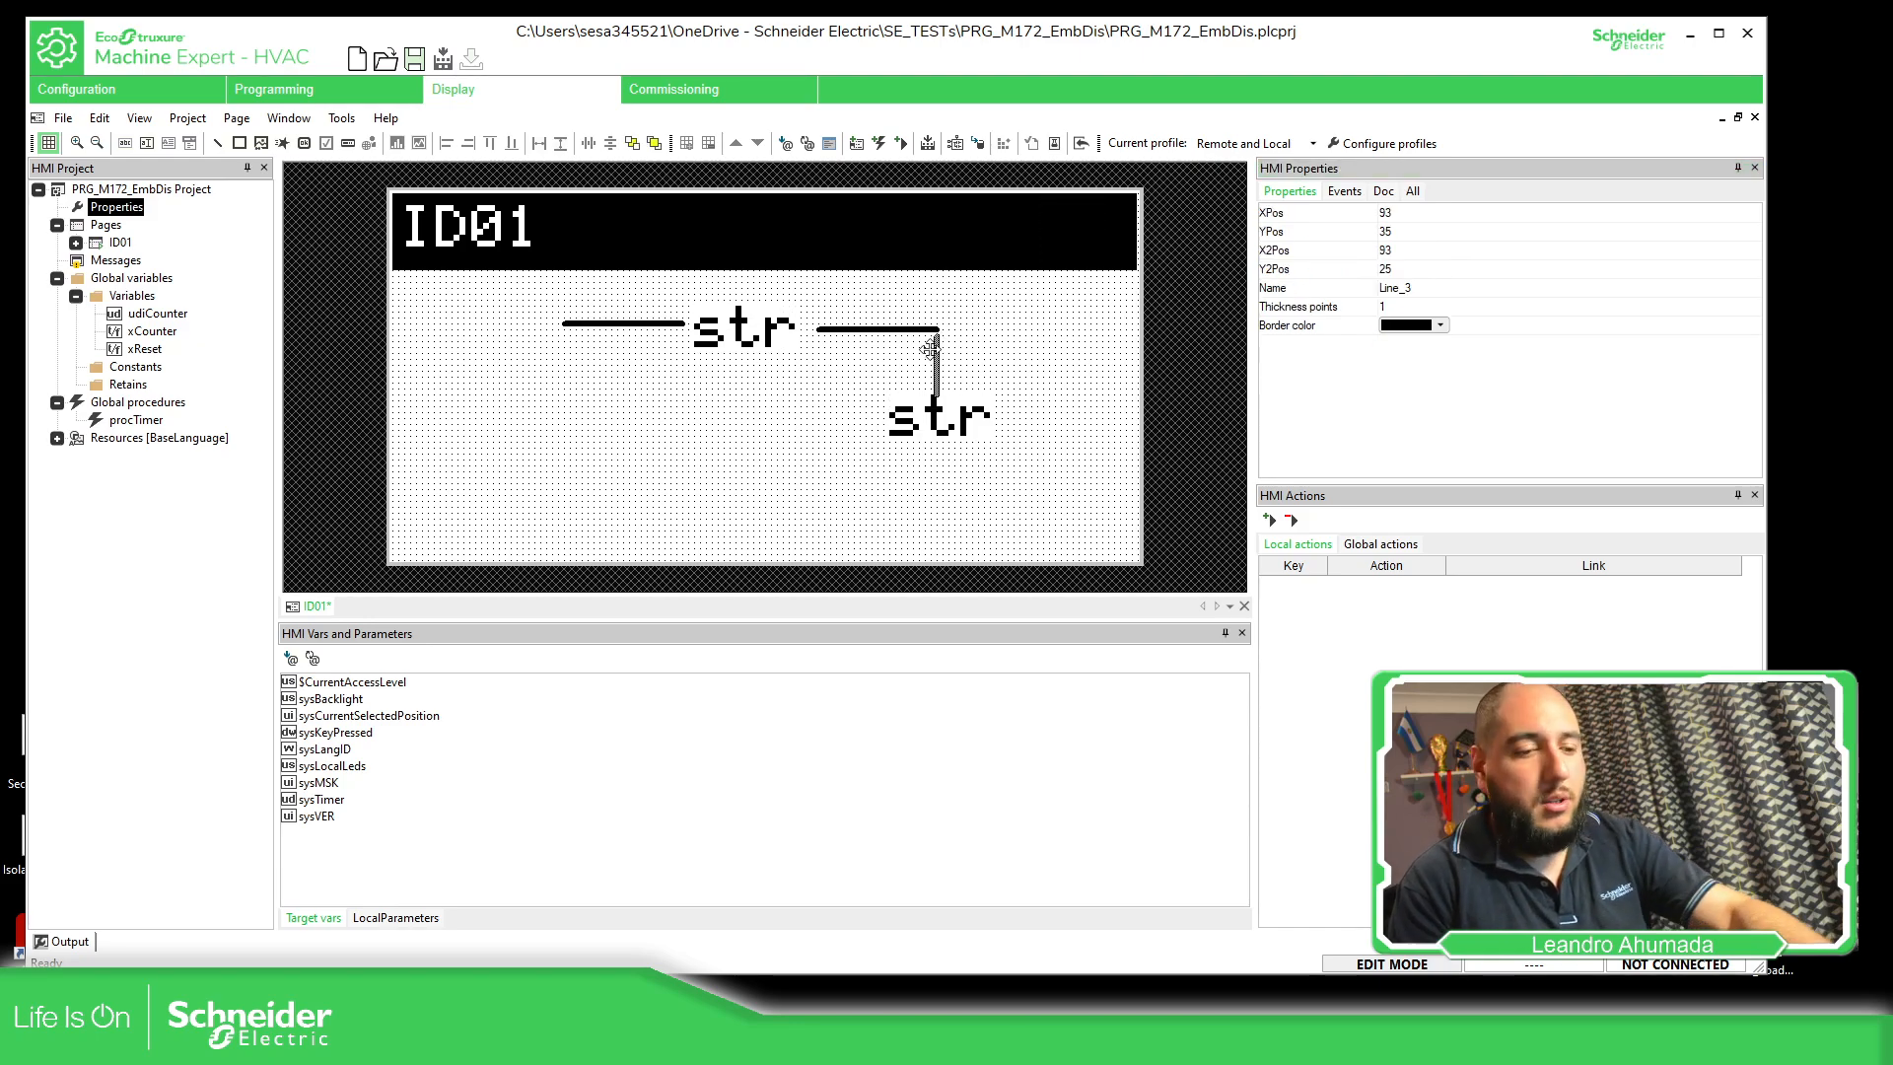
key("Delete")
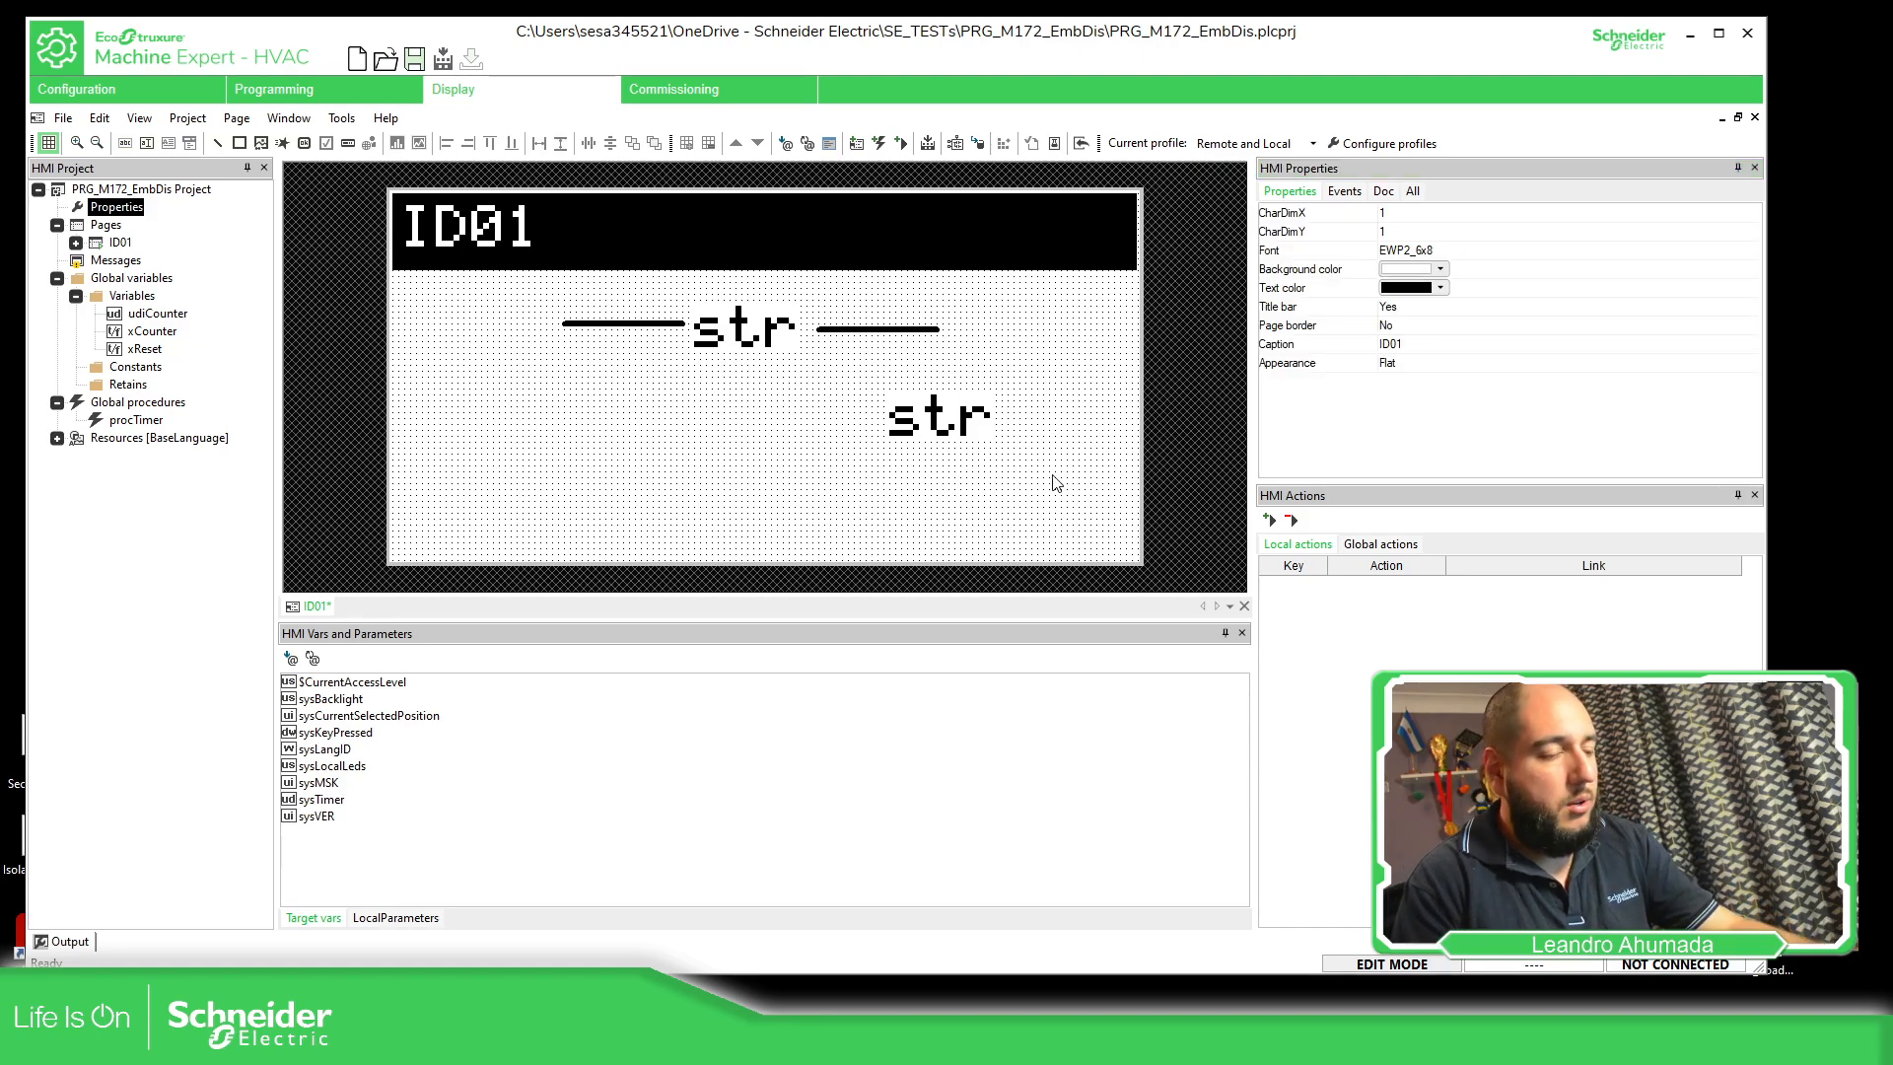
left_click_drag(1072, 513, 504, 299)
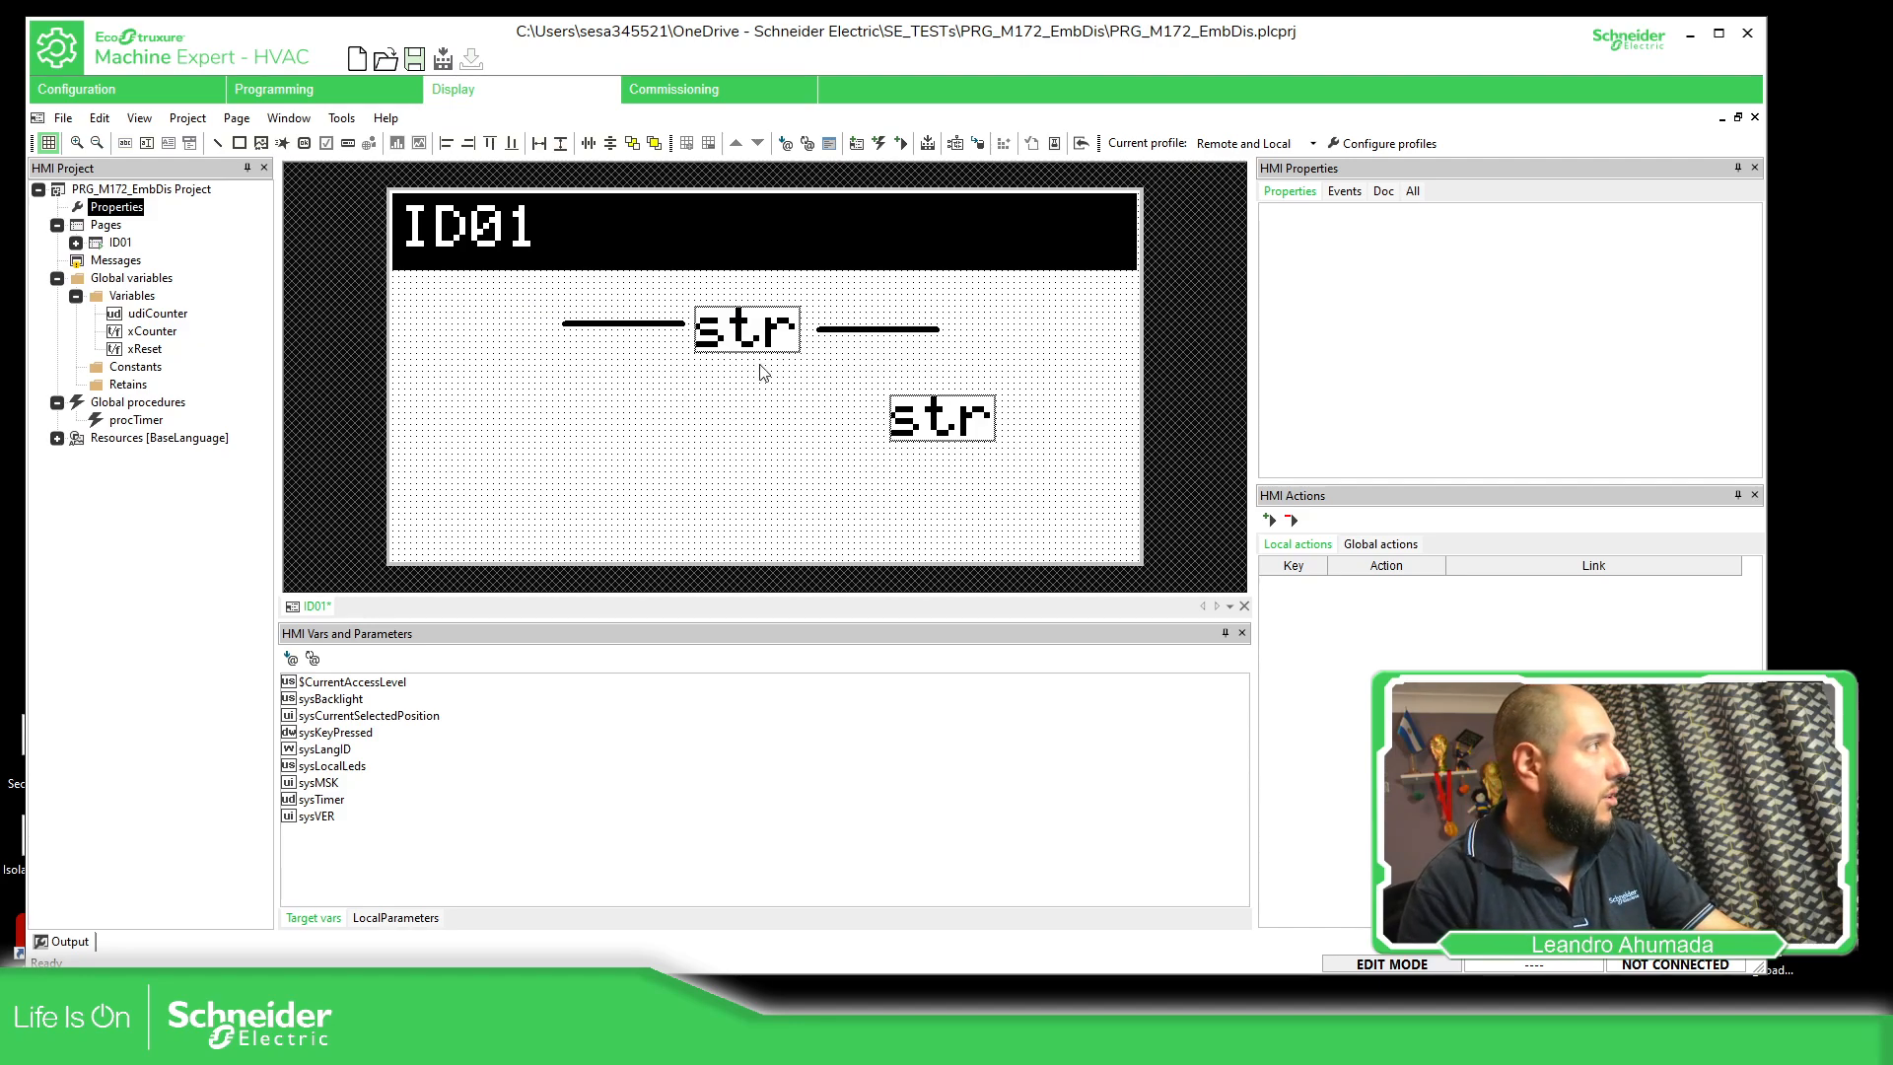
left_click_drag(771, 333, 705, 357)
left_click(1065, 439)
Move the lower string to about X 71, Y 39 and select the right line and the strings individually
mouse_move(872, 441)
left_mouse_down()
mouse_move(824, 447)
mouse_move(853, 441)
left_mouse_up()
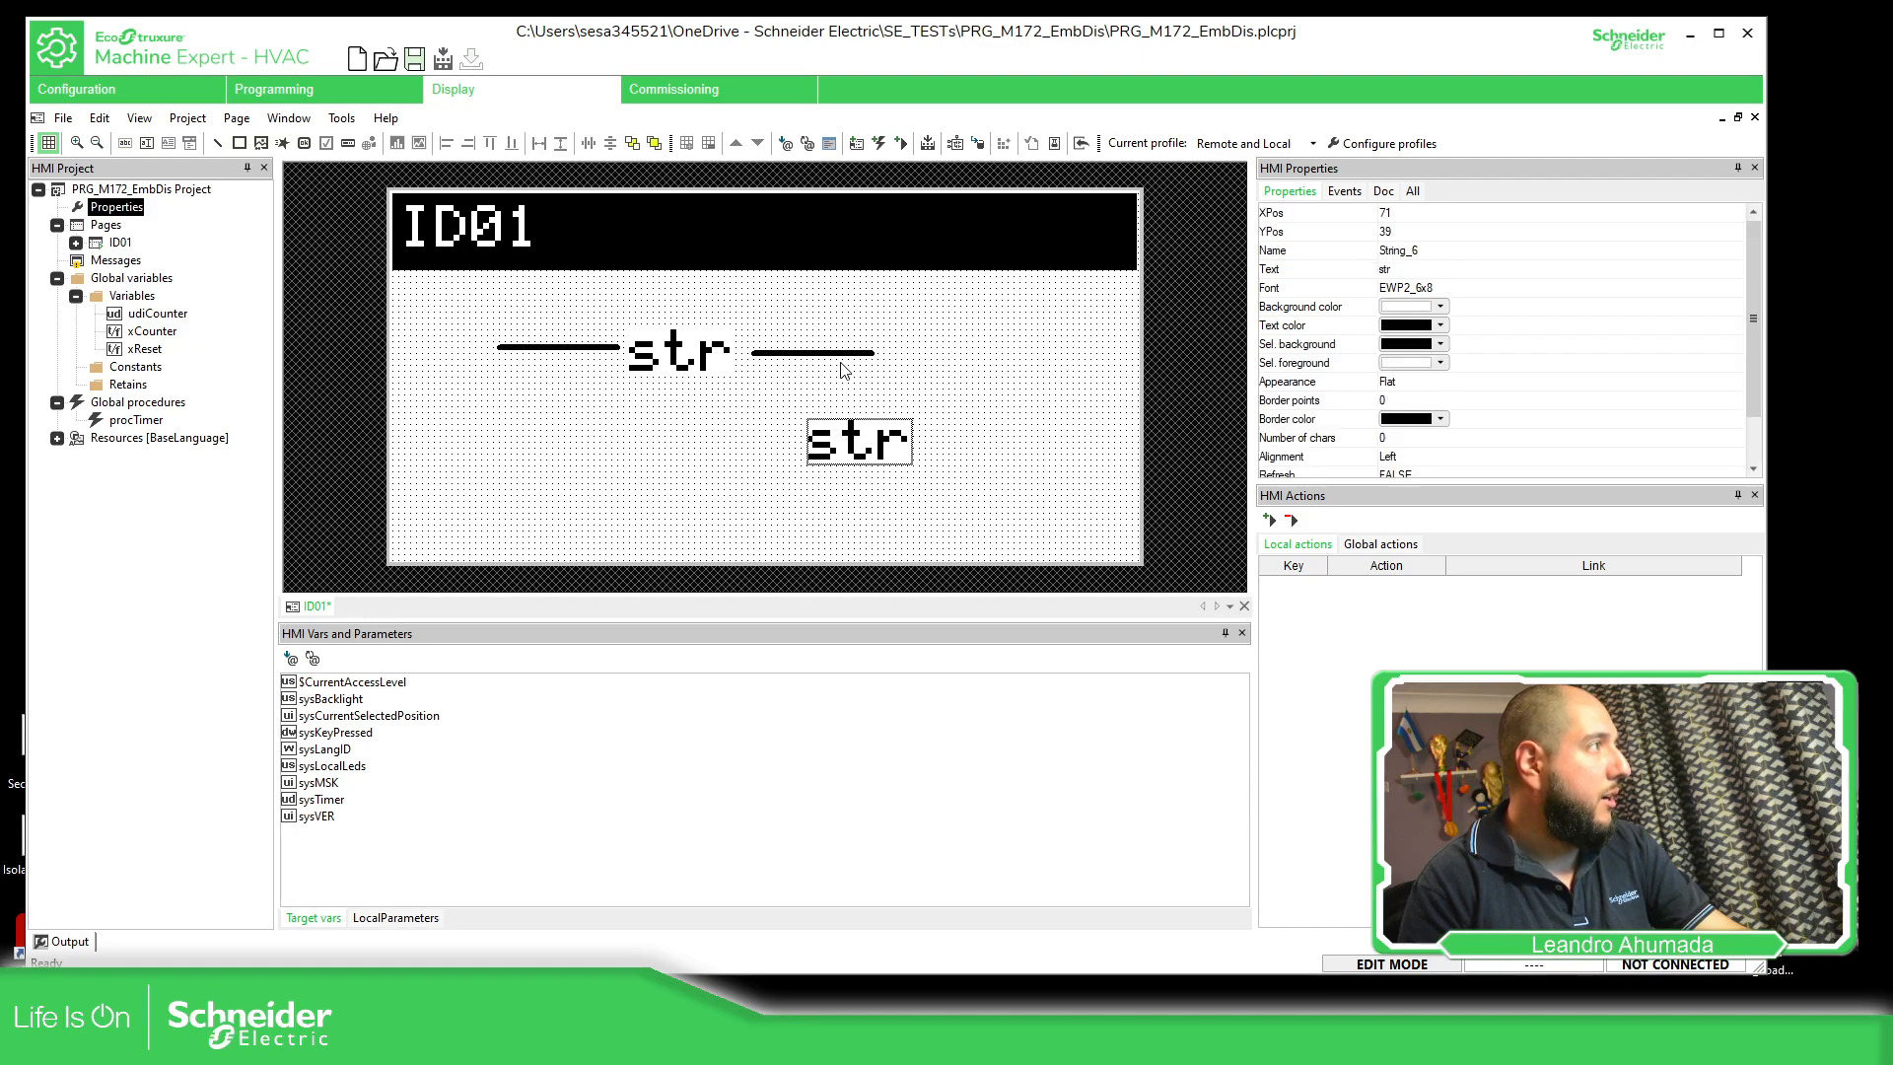
left_click(844, 370)
left_click(673, 363)
left_click(783, 351)
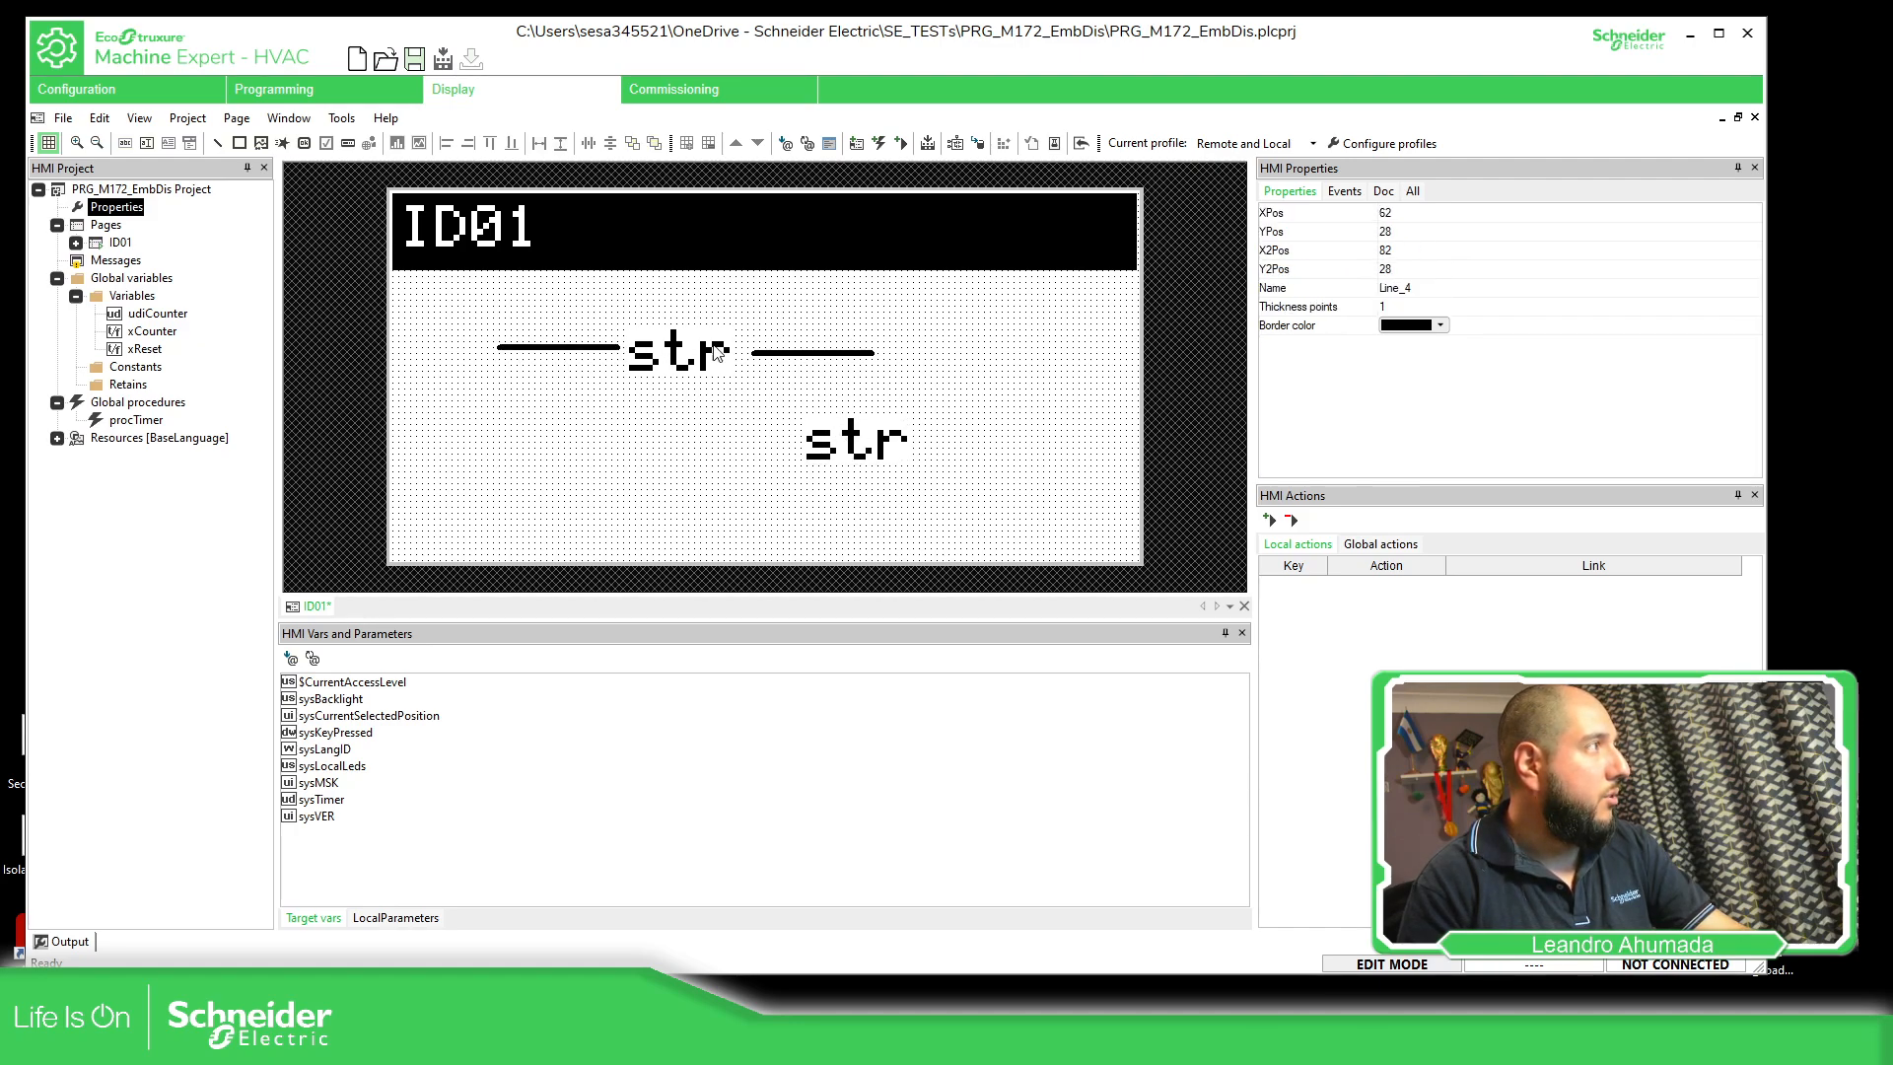
left_click(708, 362)
left_click(1067, 469)
left_click(867, 442)
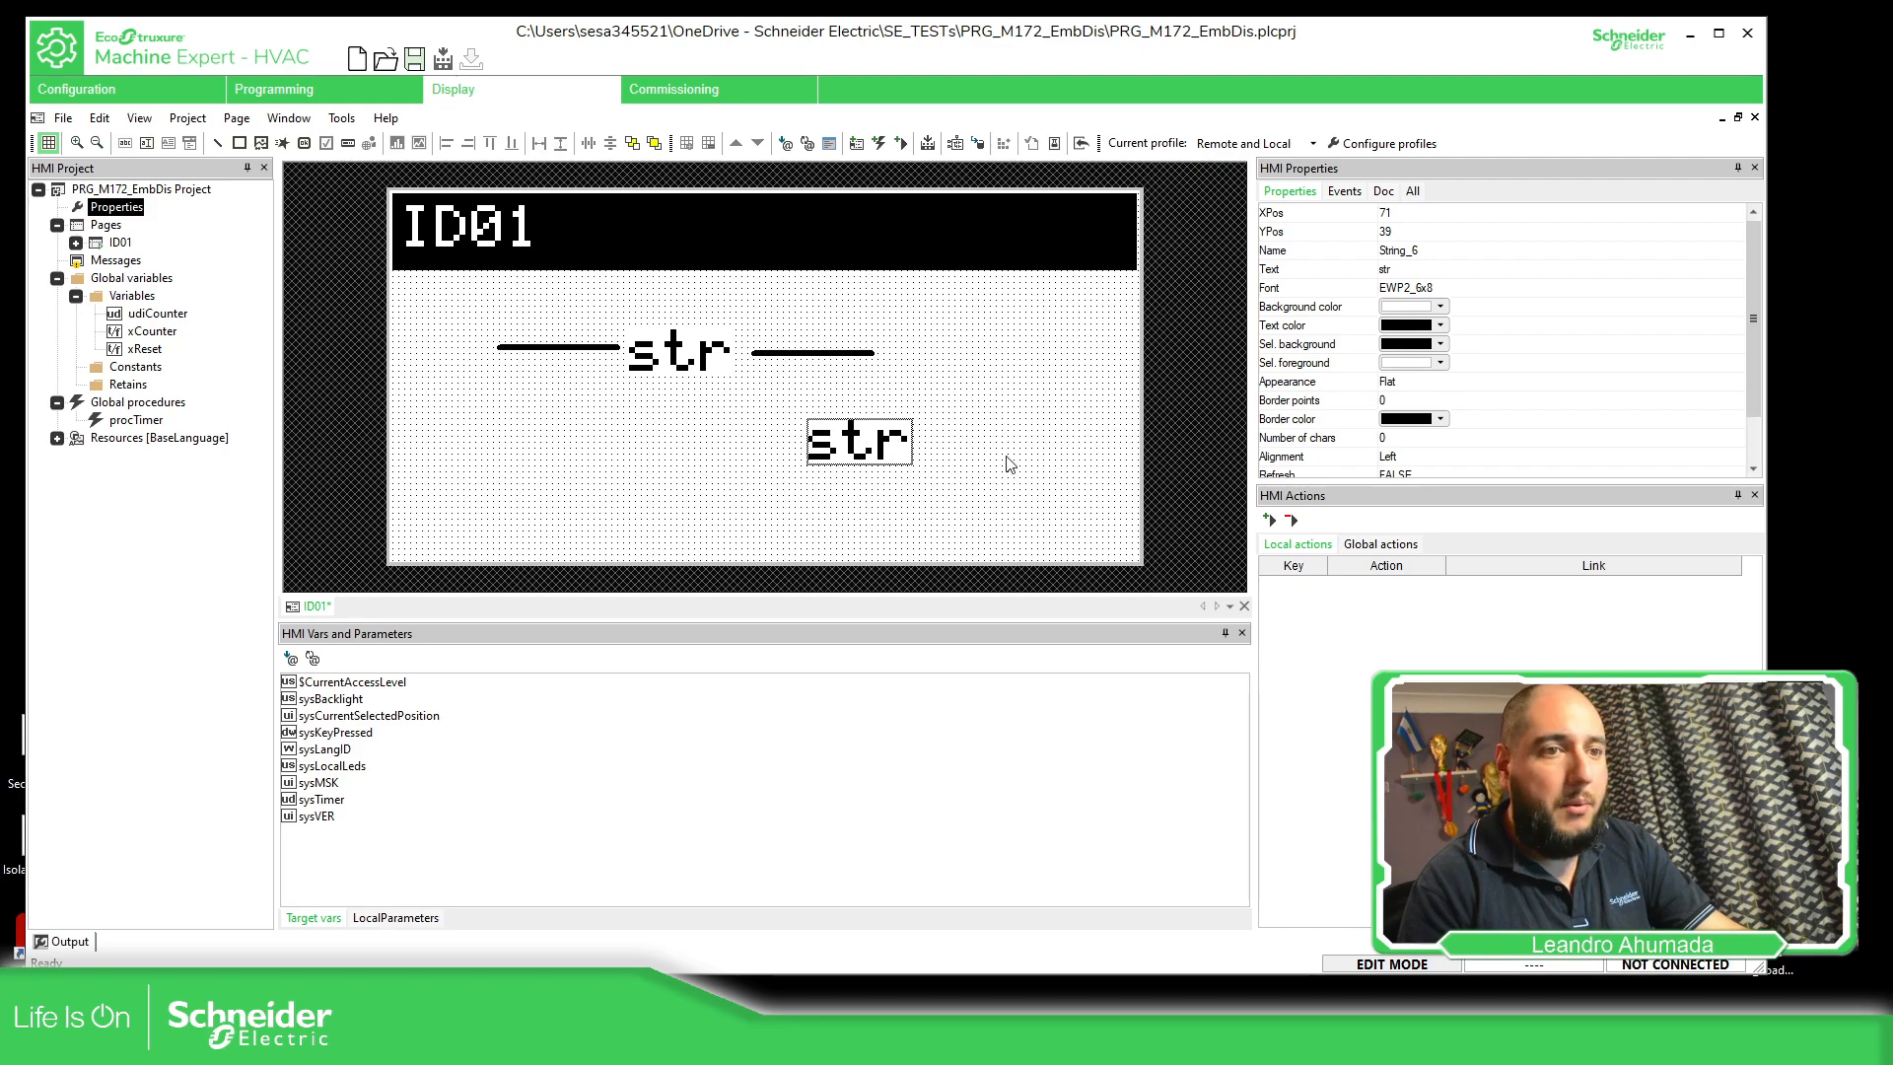
Select all the remaining lines and strings on the page and delete them
left_click_drag(971, 505, 454, 319)
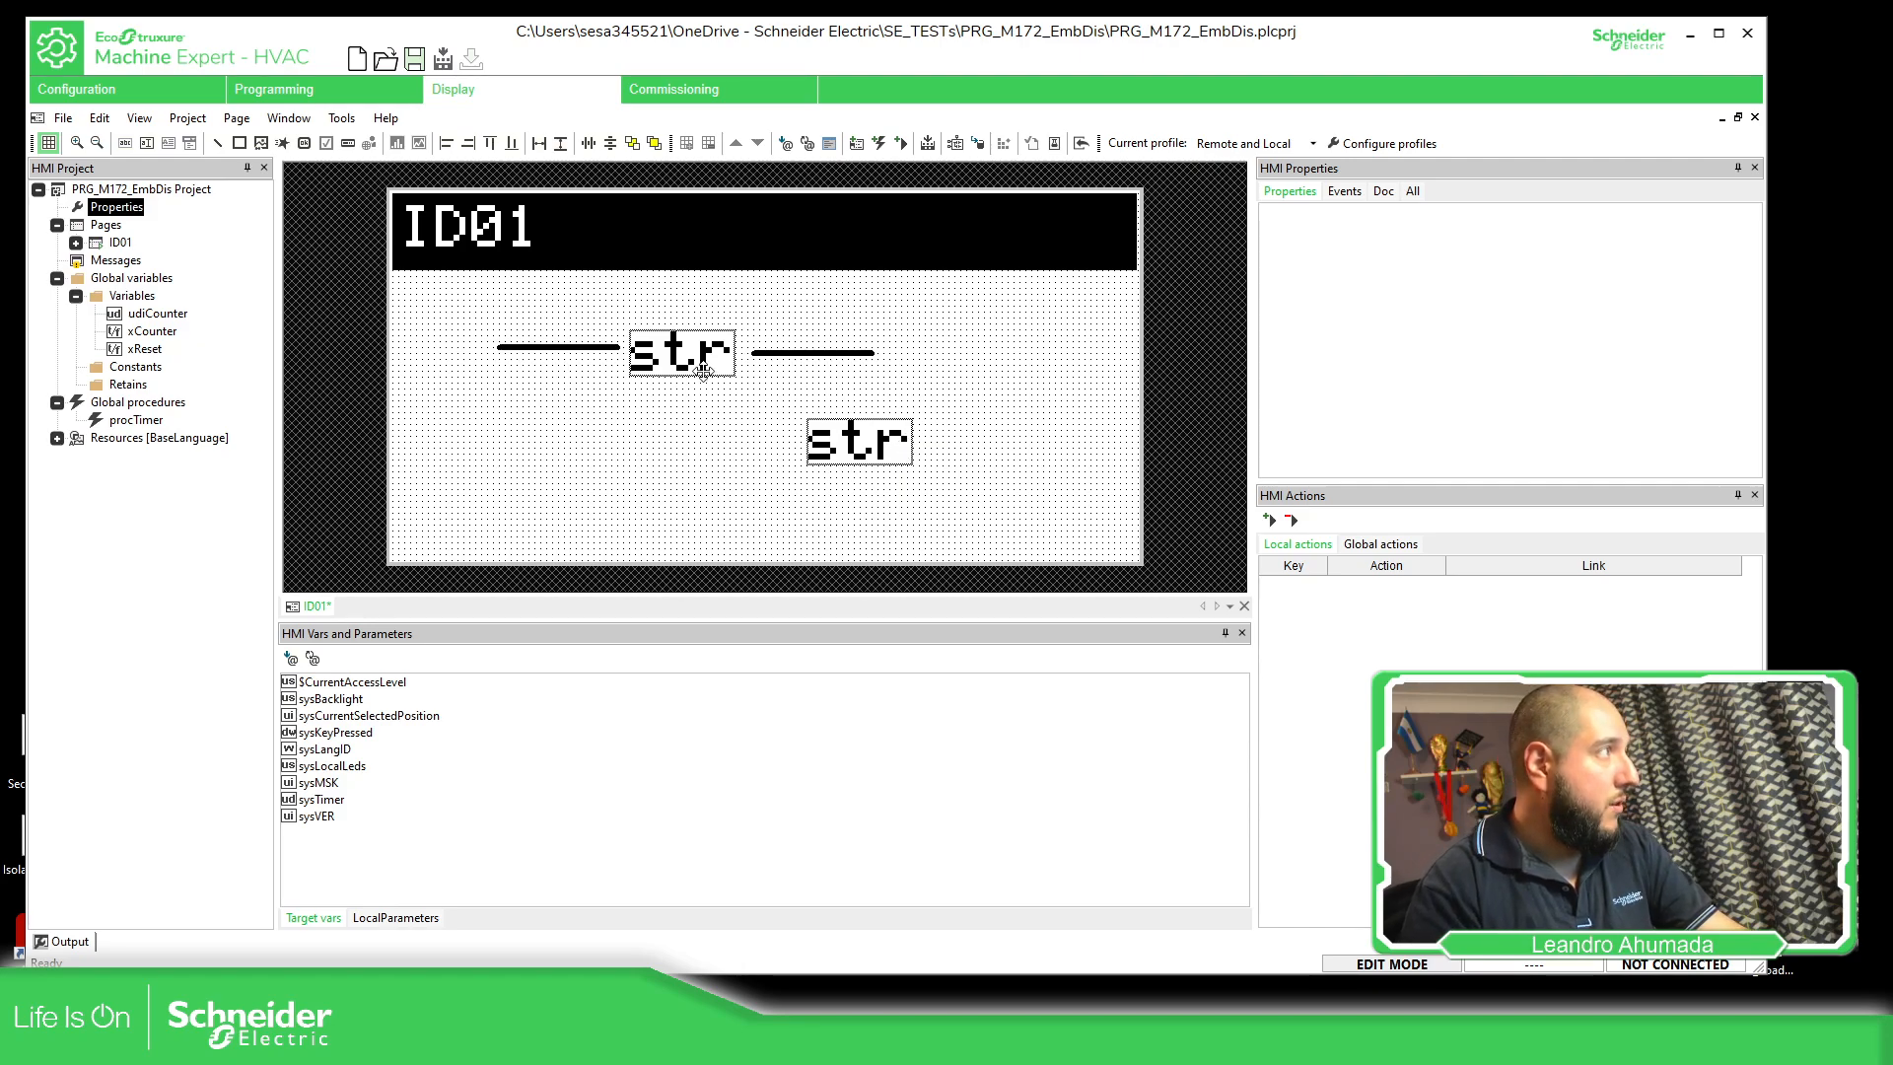
left_click_drag(699, 367, 734, 385)
key("Delete")
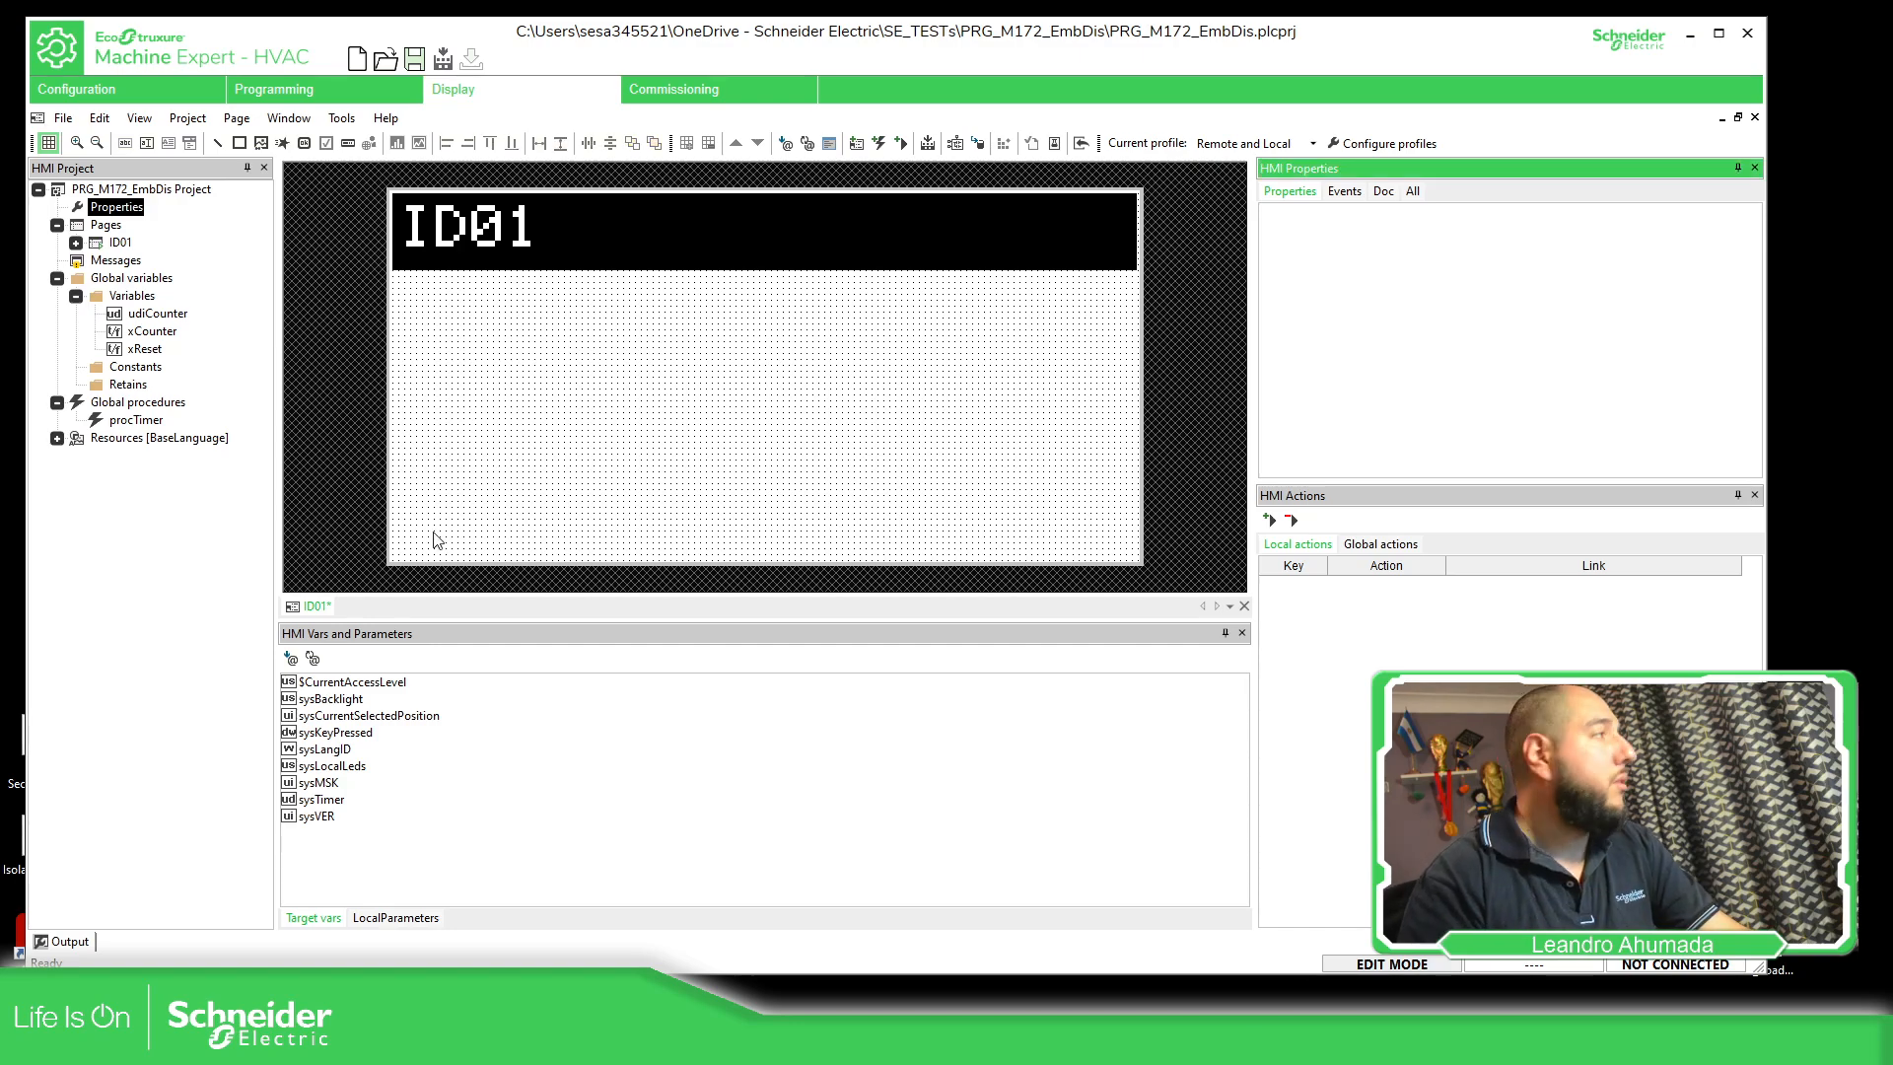
Insert a rectangle of 32 by 32 at about X 20, Y 19 on the empty page
left_click(442, 434)
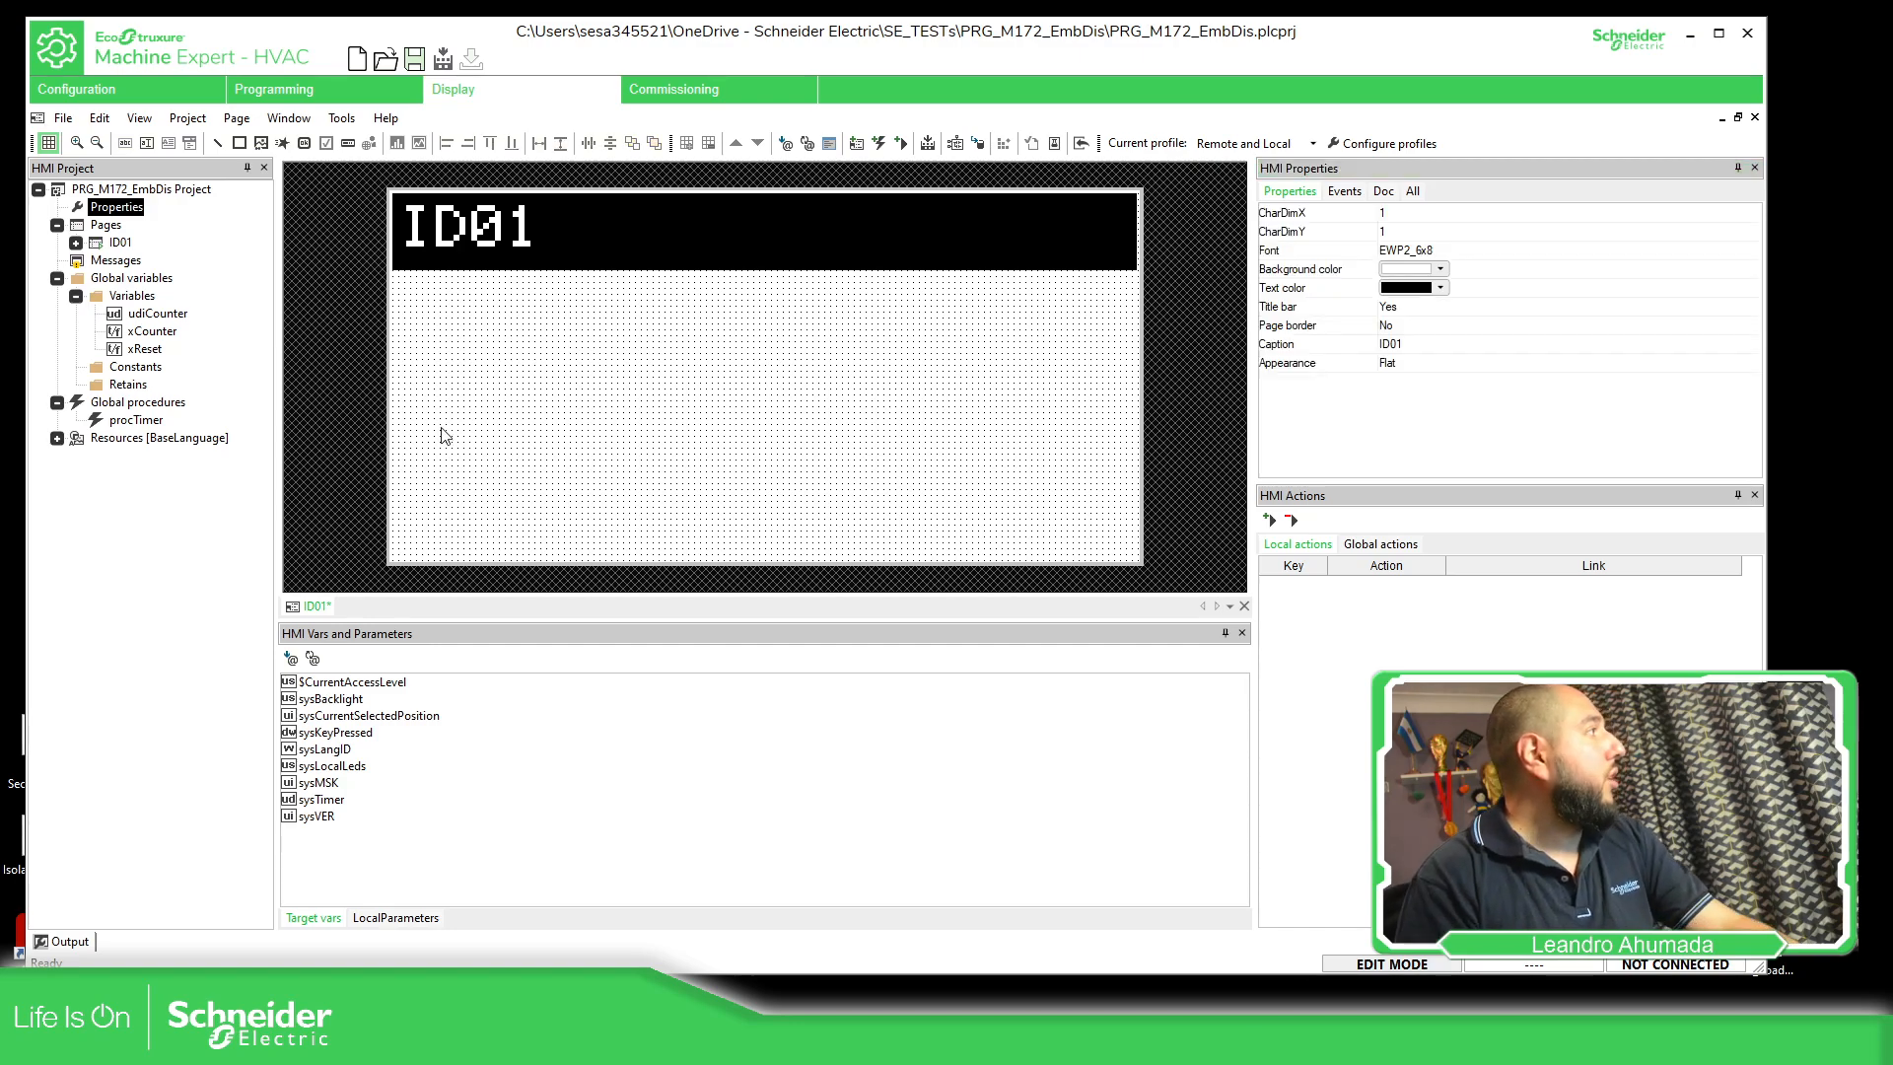
left_click(261, 144)
left_click(504, 300)
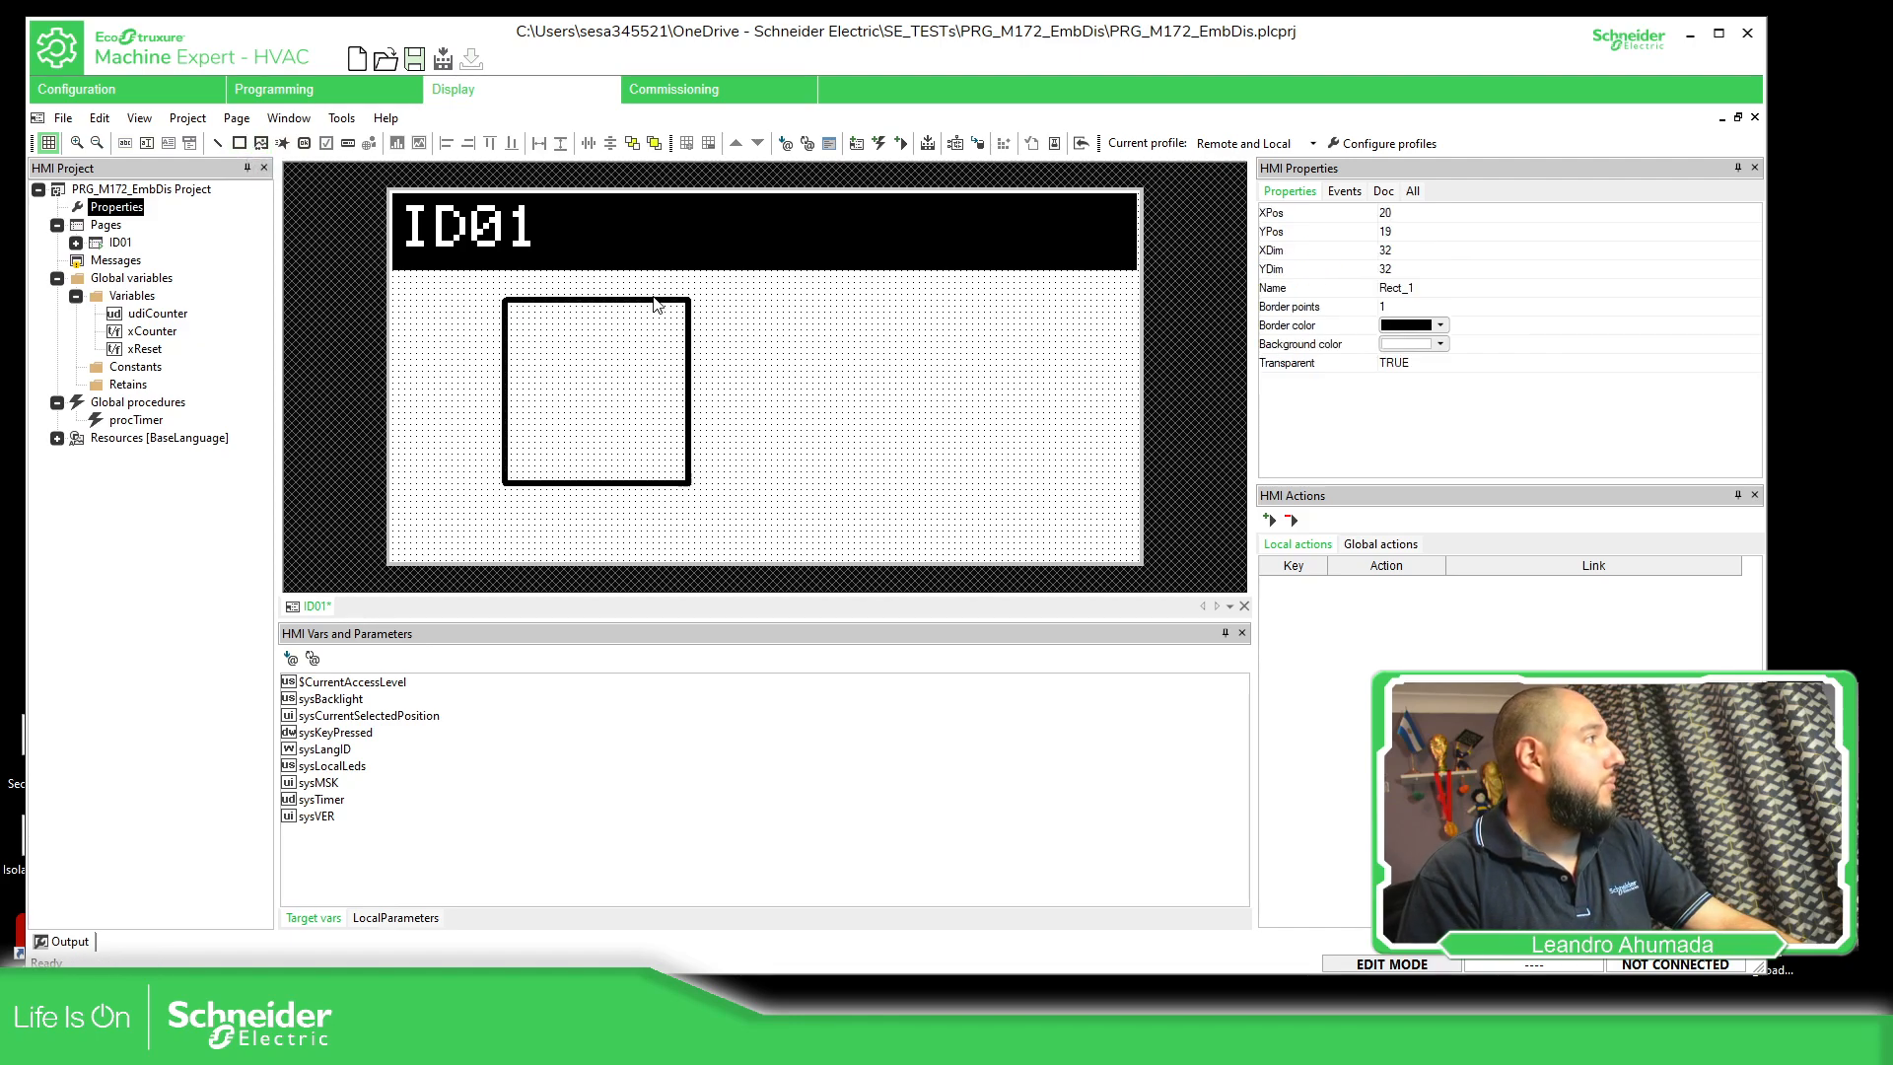
Move the rectangle to about X 49, Y 21, then widen it to about 35 and lower its upper edge for a height of about 18
left_click_drag(662, 304, 830, 310)
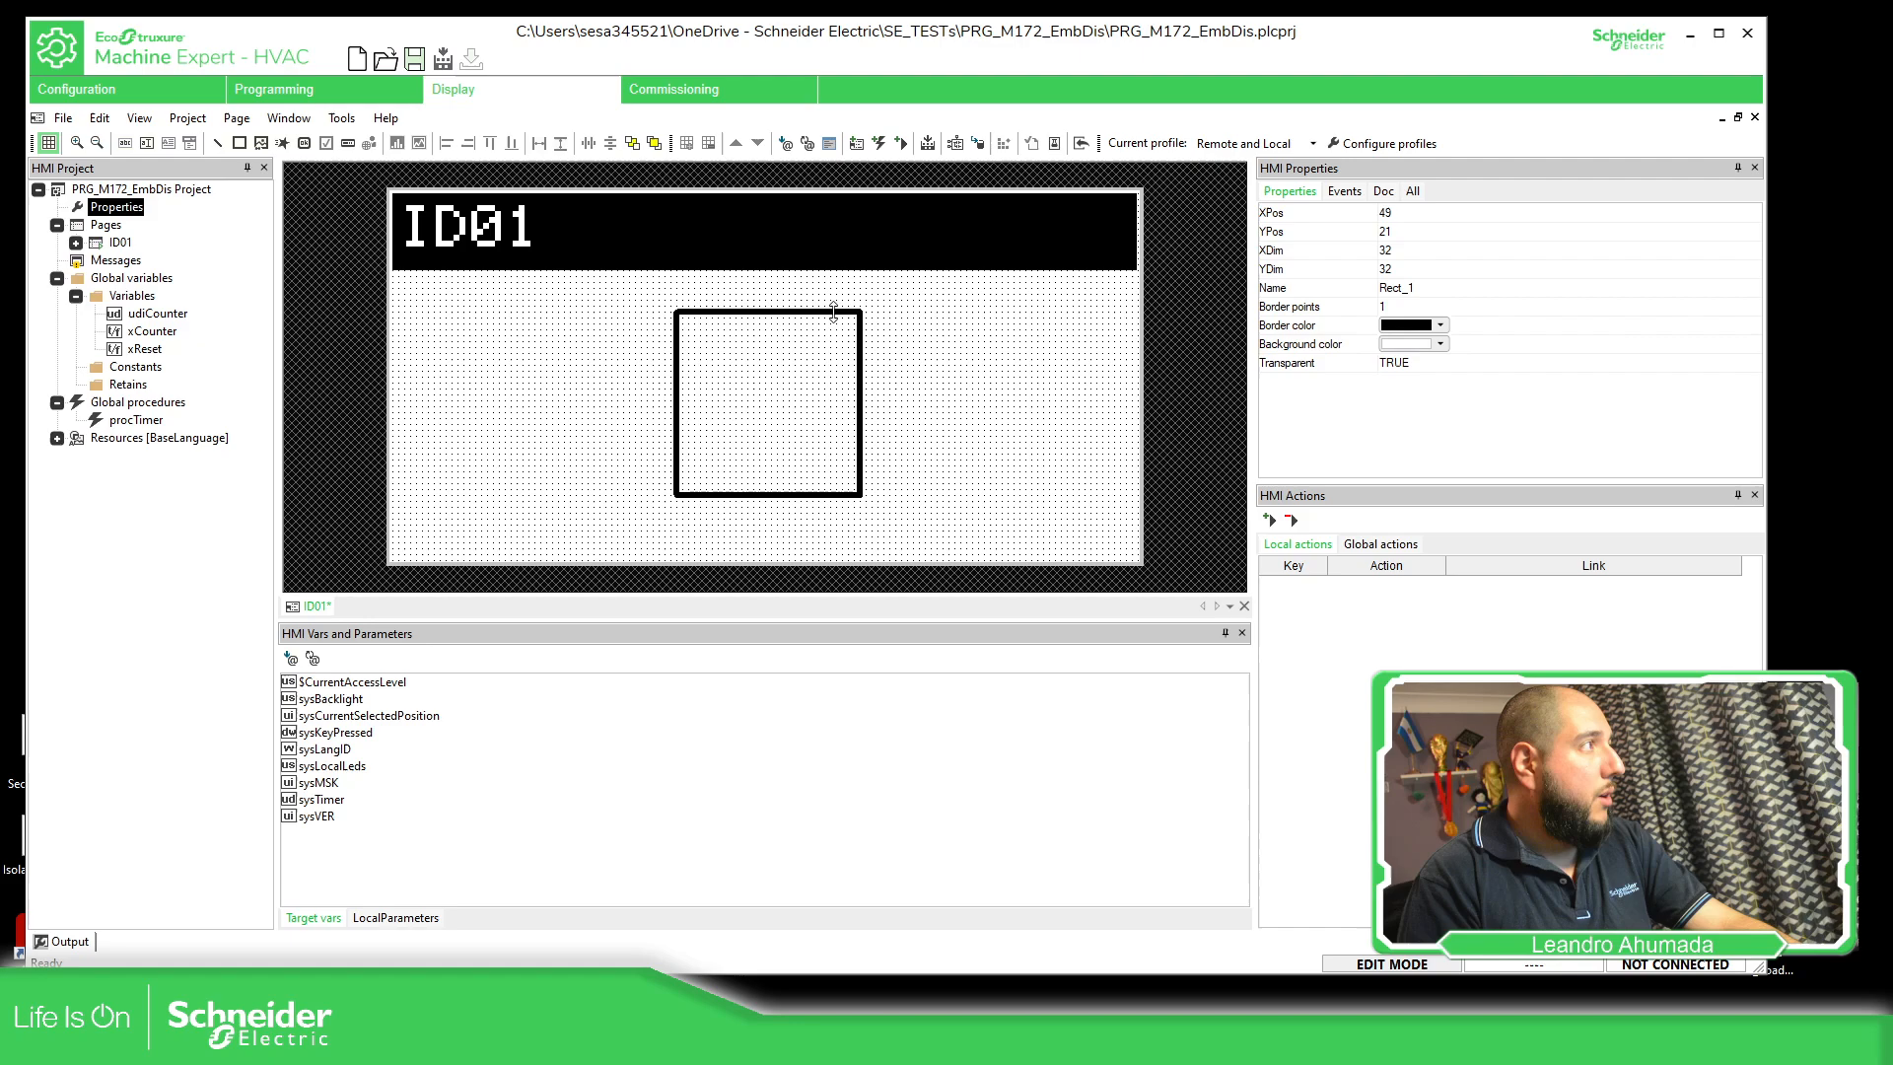
mouse_move(833, 312)
left_mouse_down()
mouse_move(804, 410)
mouse_move(823, 311)
left_mouse_up()
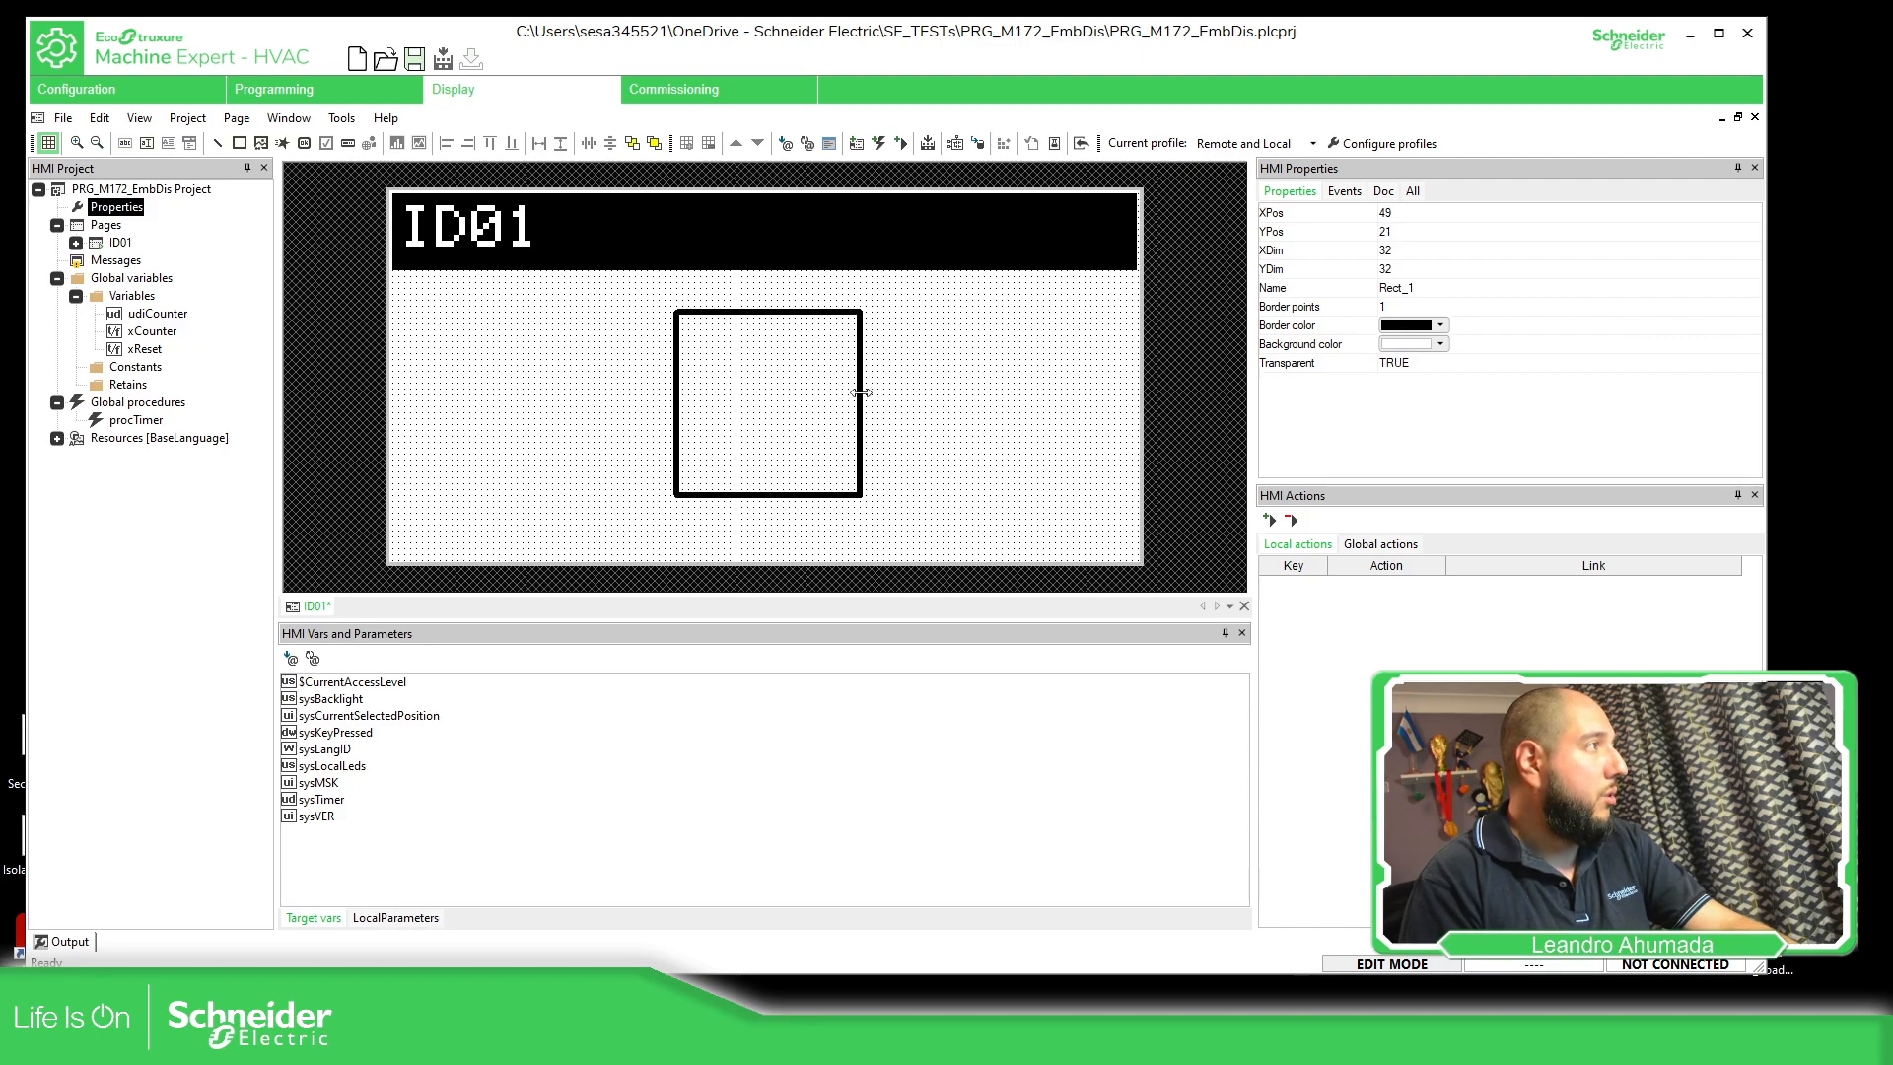
mouse_move(861, 393)
left_mouse_down()
mouse_move(939, 390)
mouse_move(706, 404)
mouse_move(878, 398)
left_mouse_up()
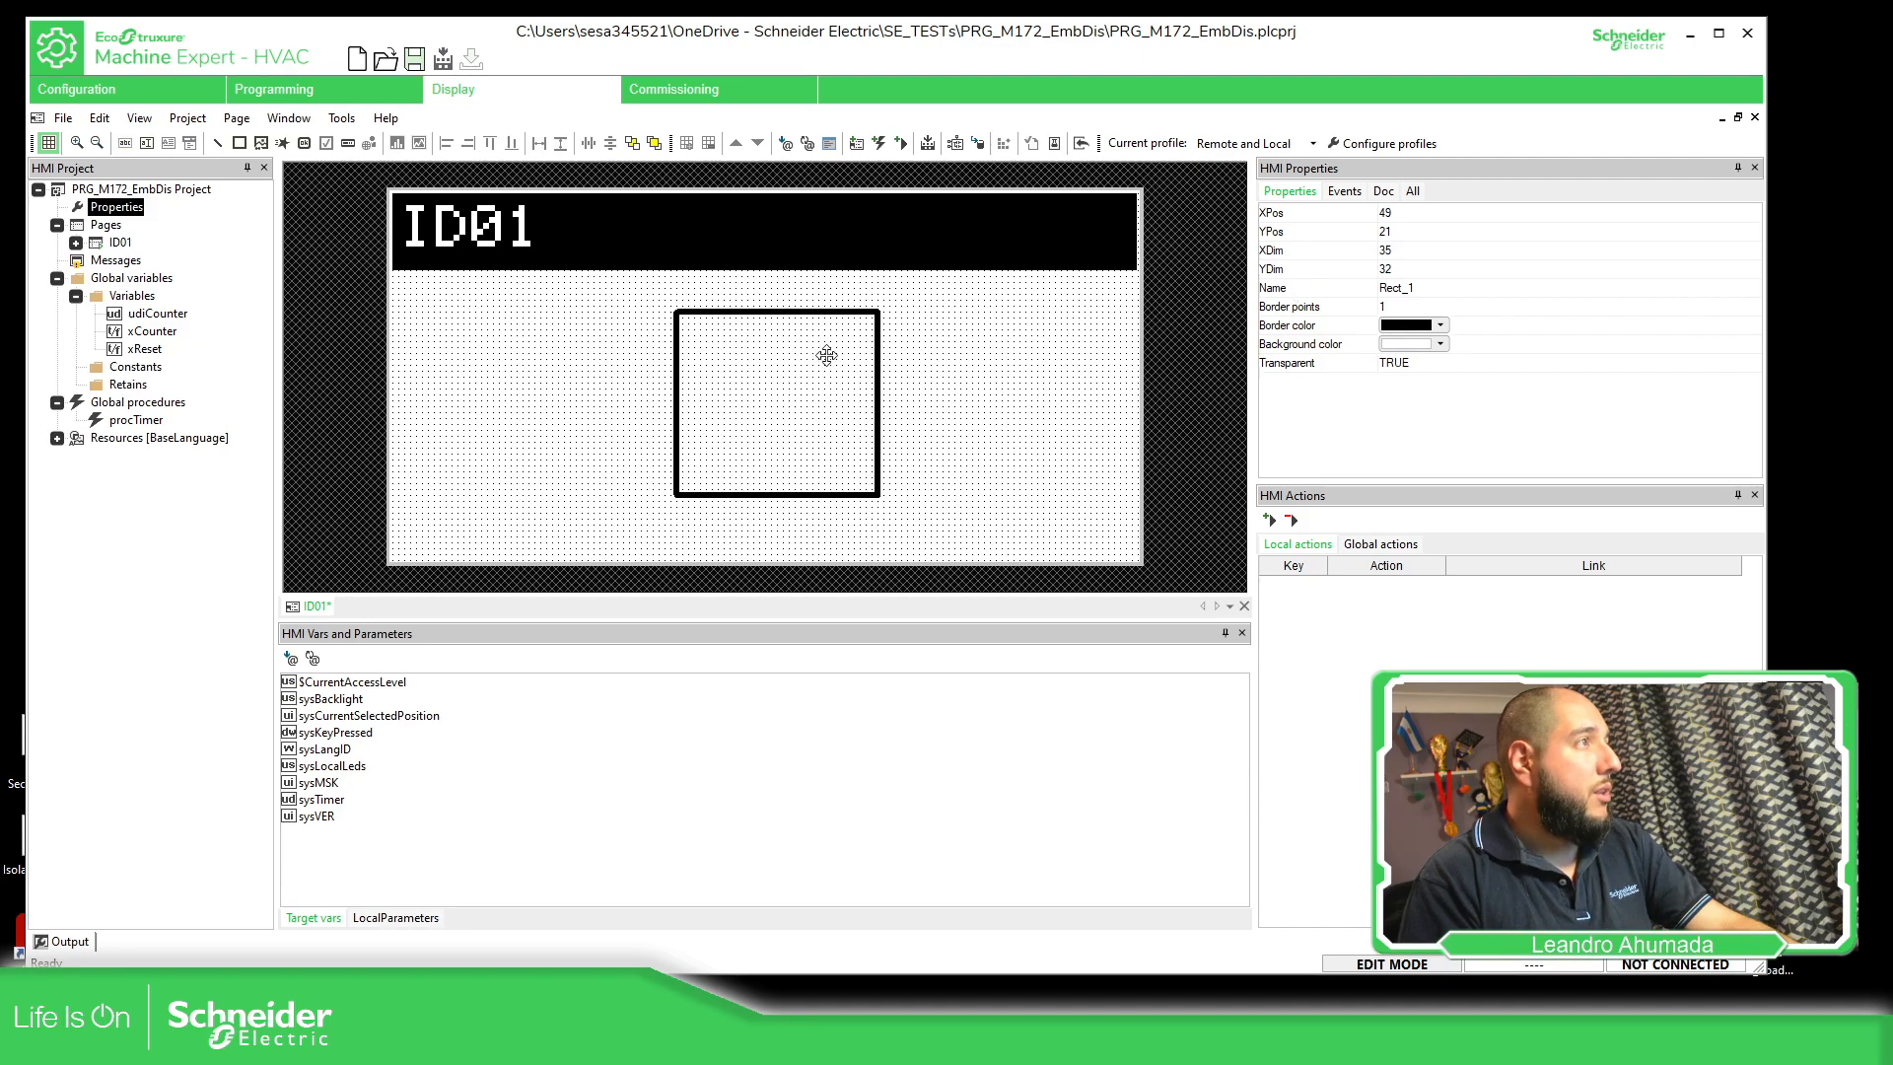
left_click_drag(811, 311, 815, 397)
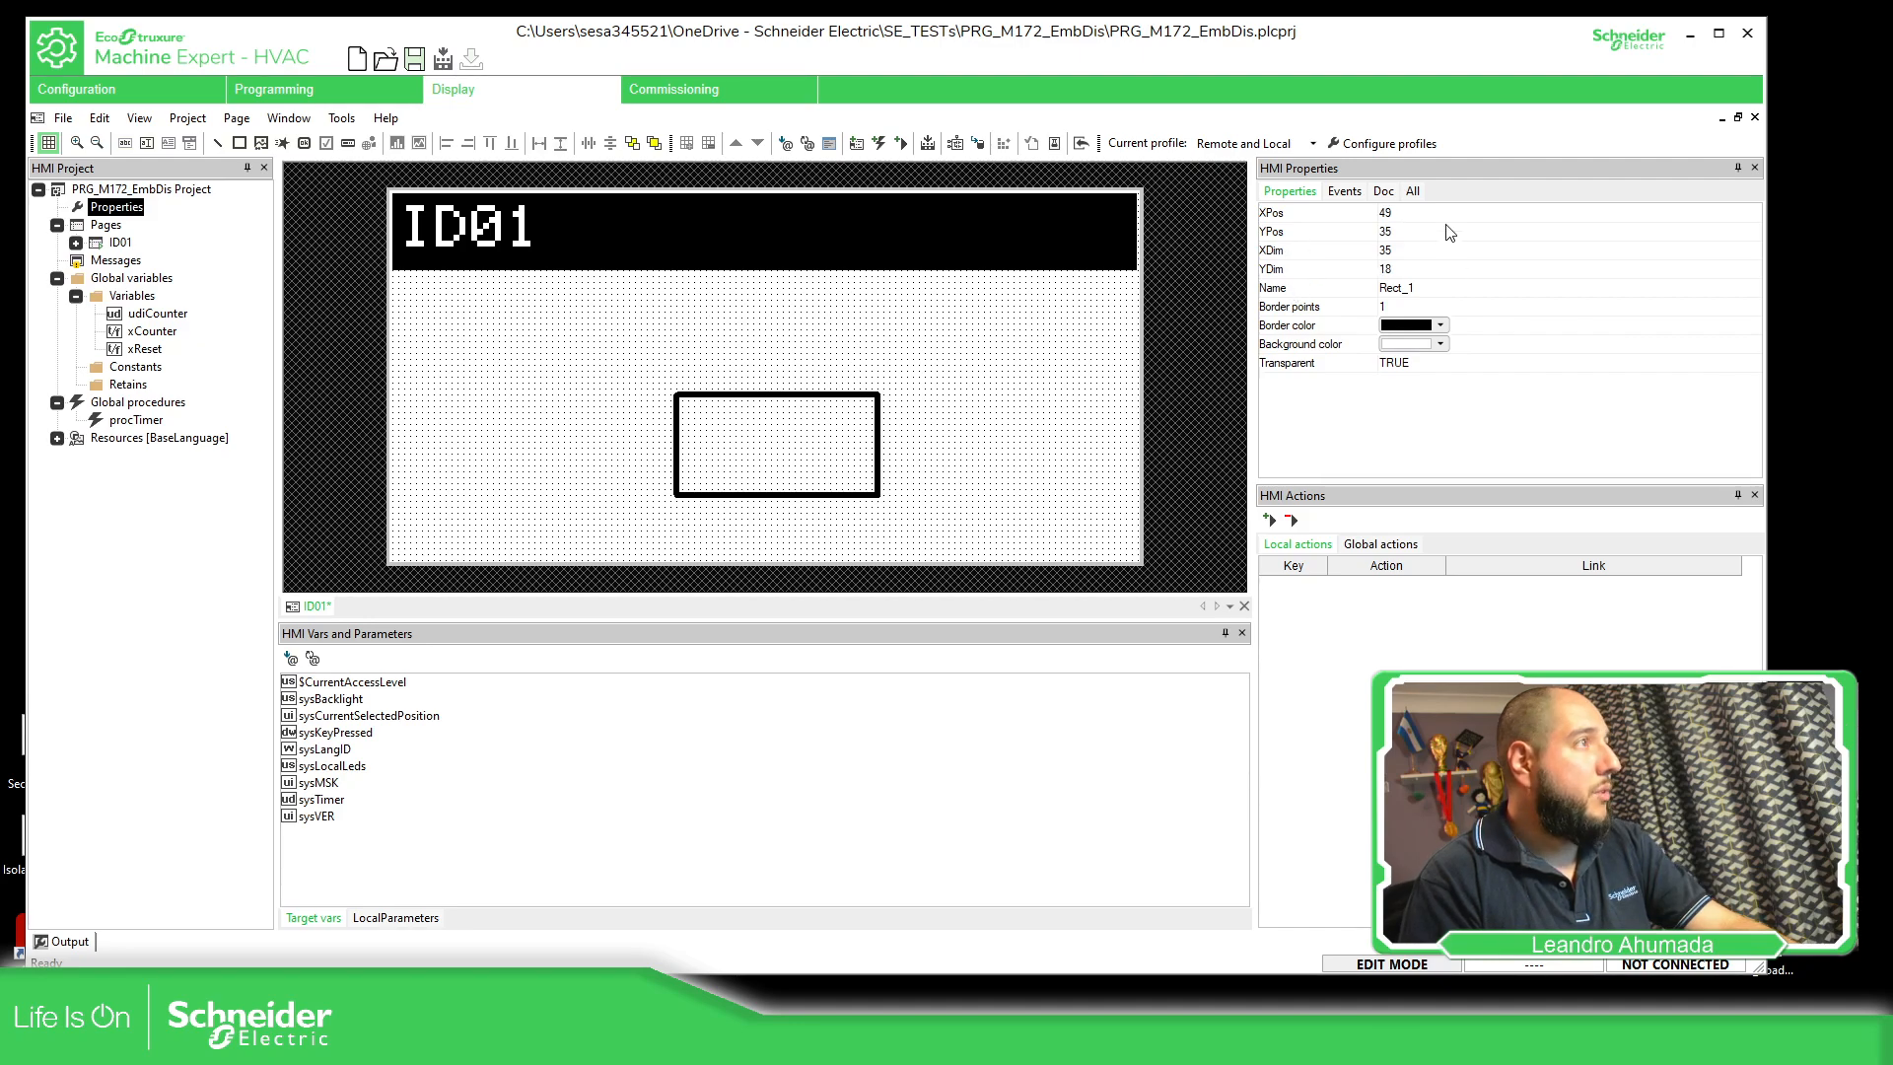
Set the rectangle's XDim and YDim both to 20
left_click(1386, 250)
type("20")
key("Return")
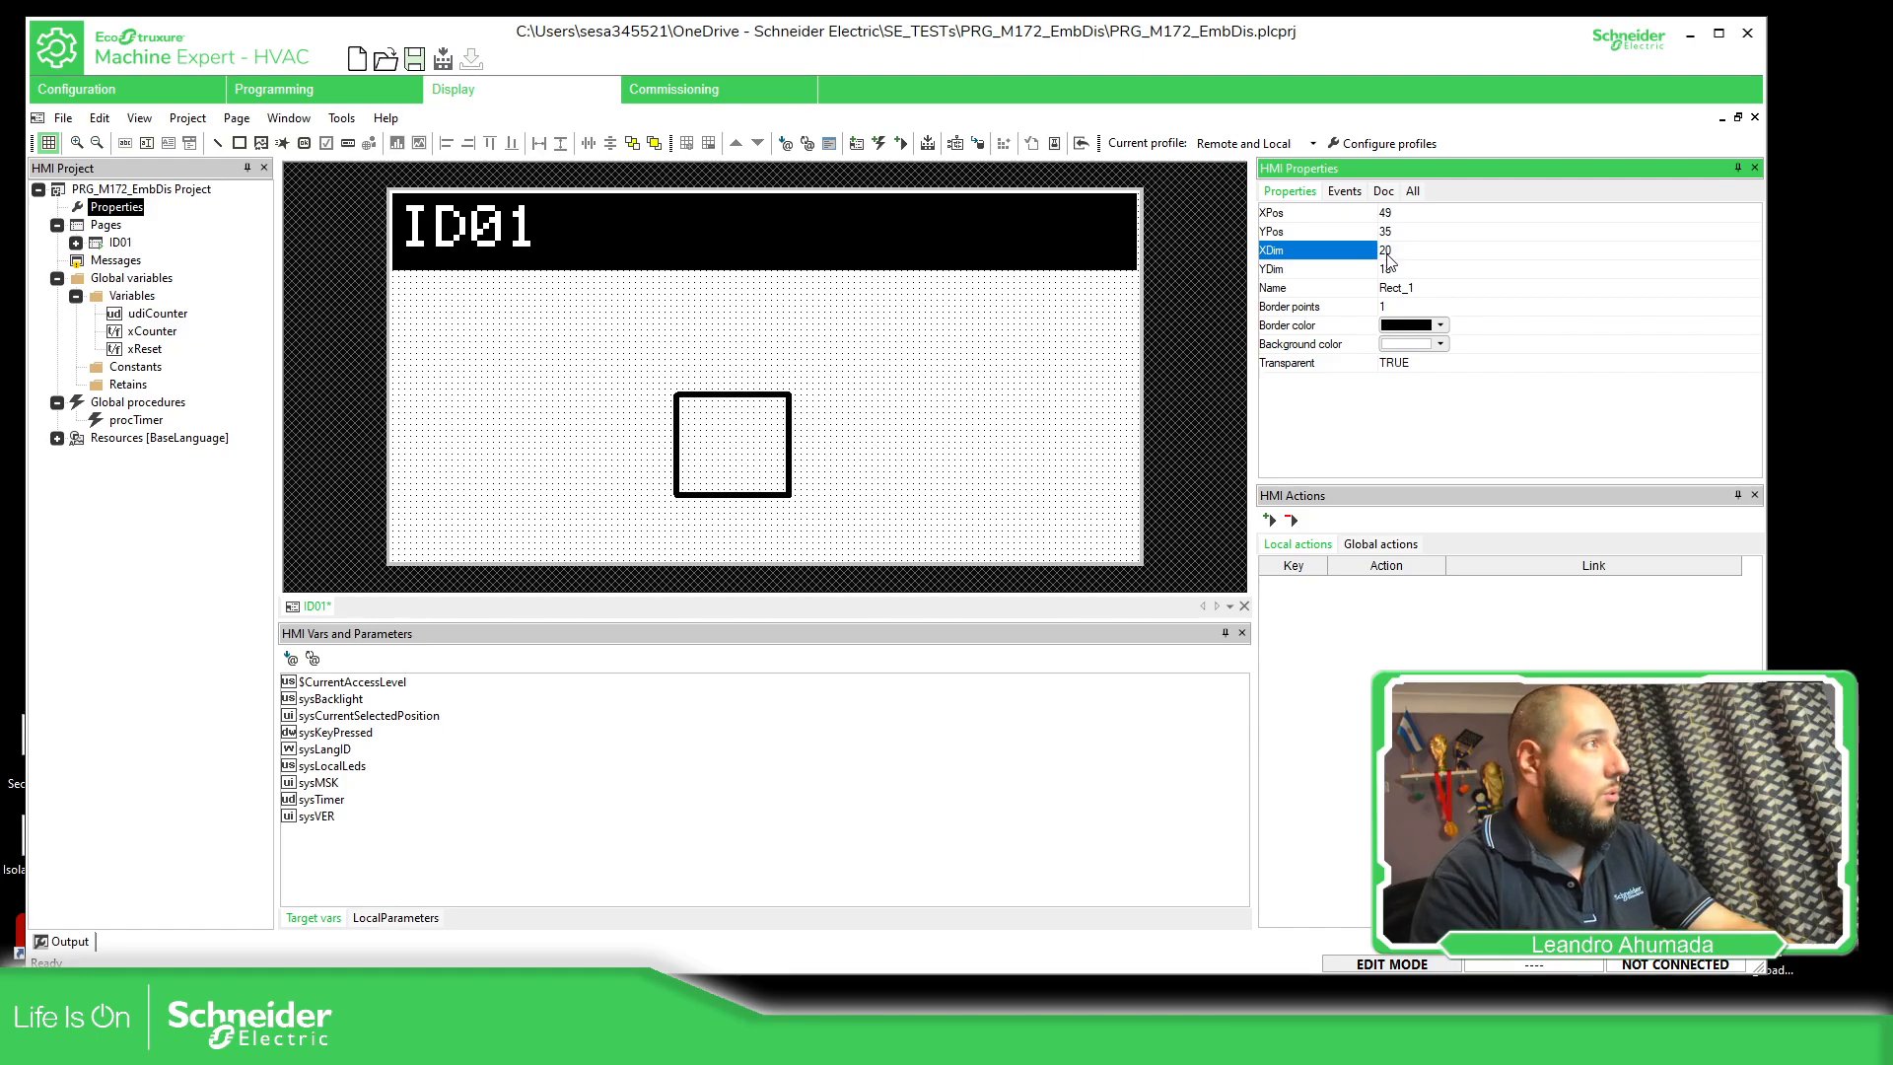
left_click(1406, 269)
type("20")
key("Return")
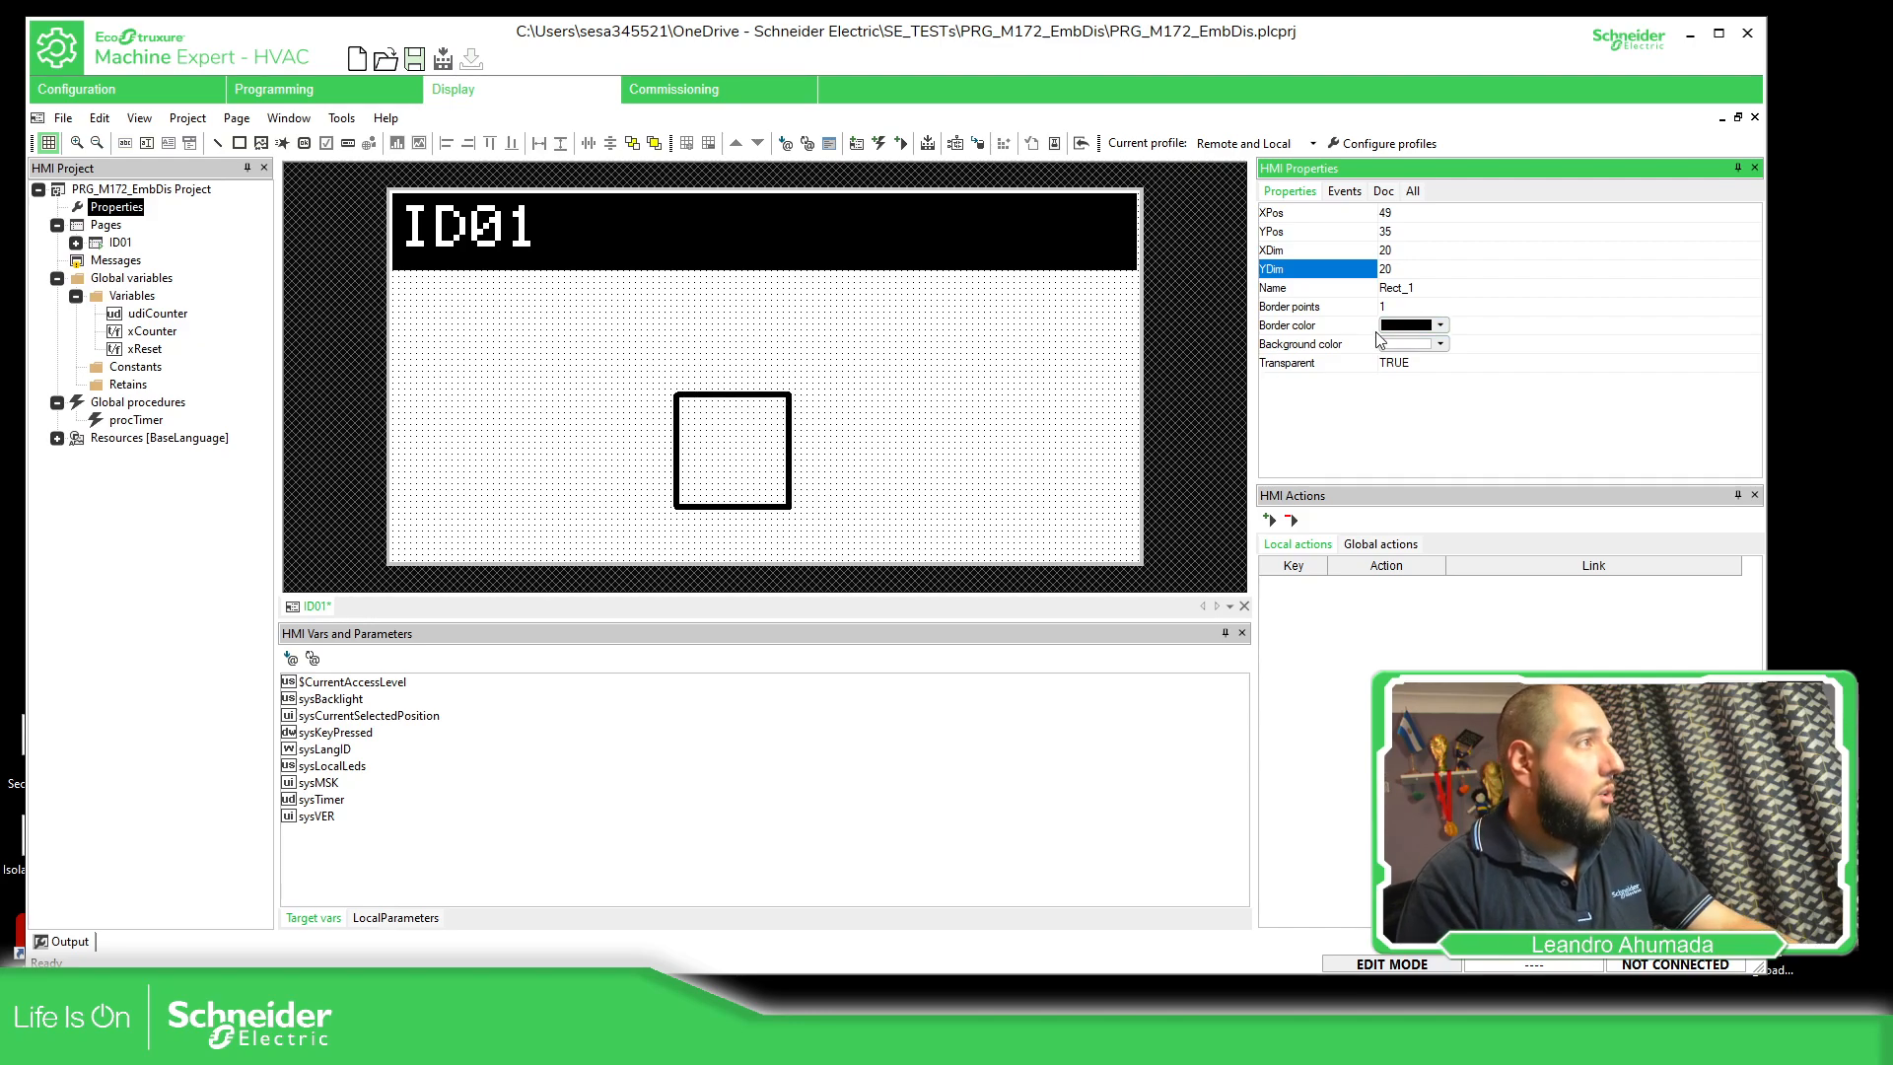
Set the rectangle's border points to 3, then enlarge it from its upper-right corner to about 39 by 29
left_click(1422, 306)
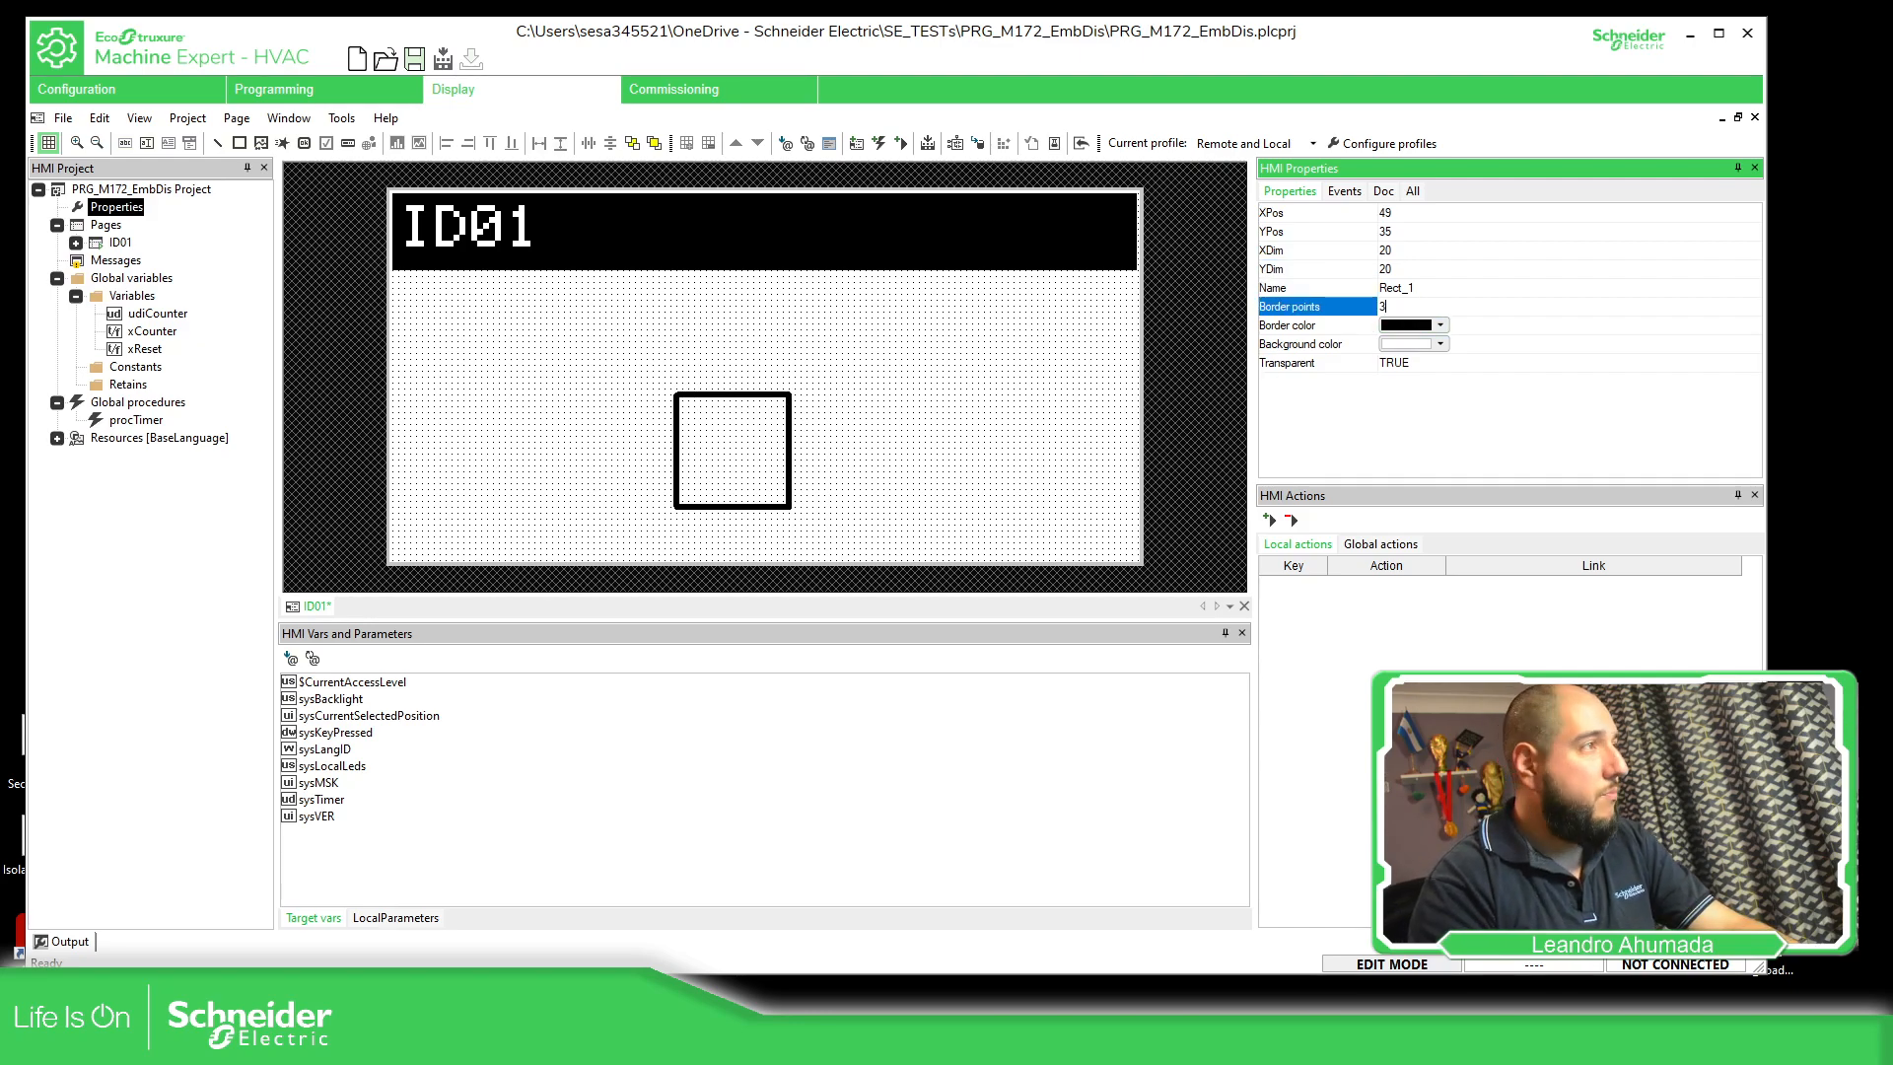
type("3")
key("Return")
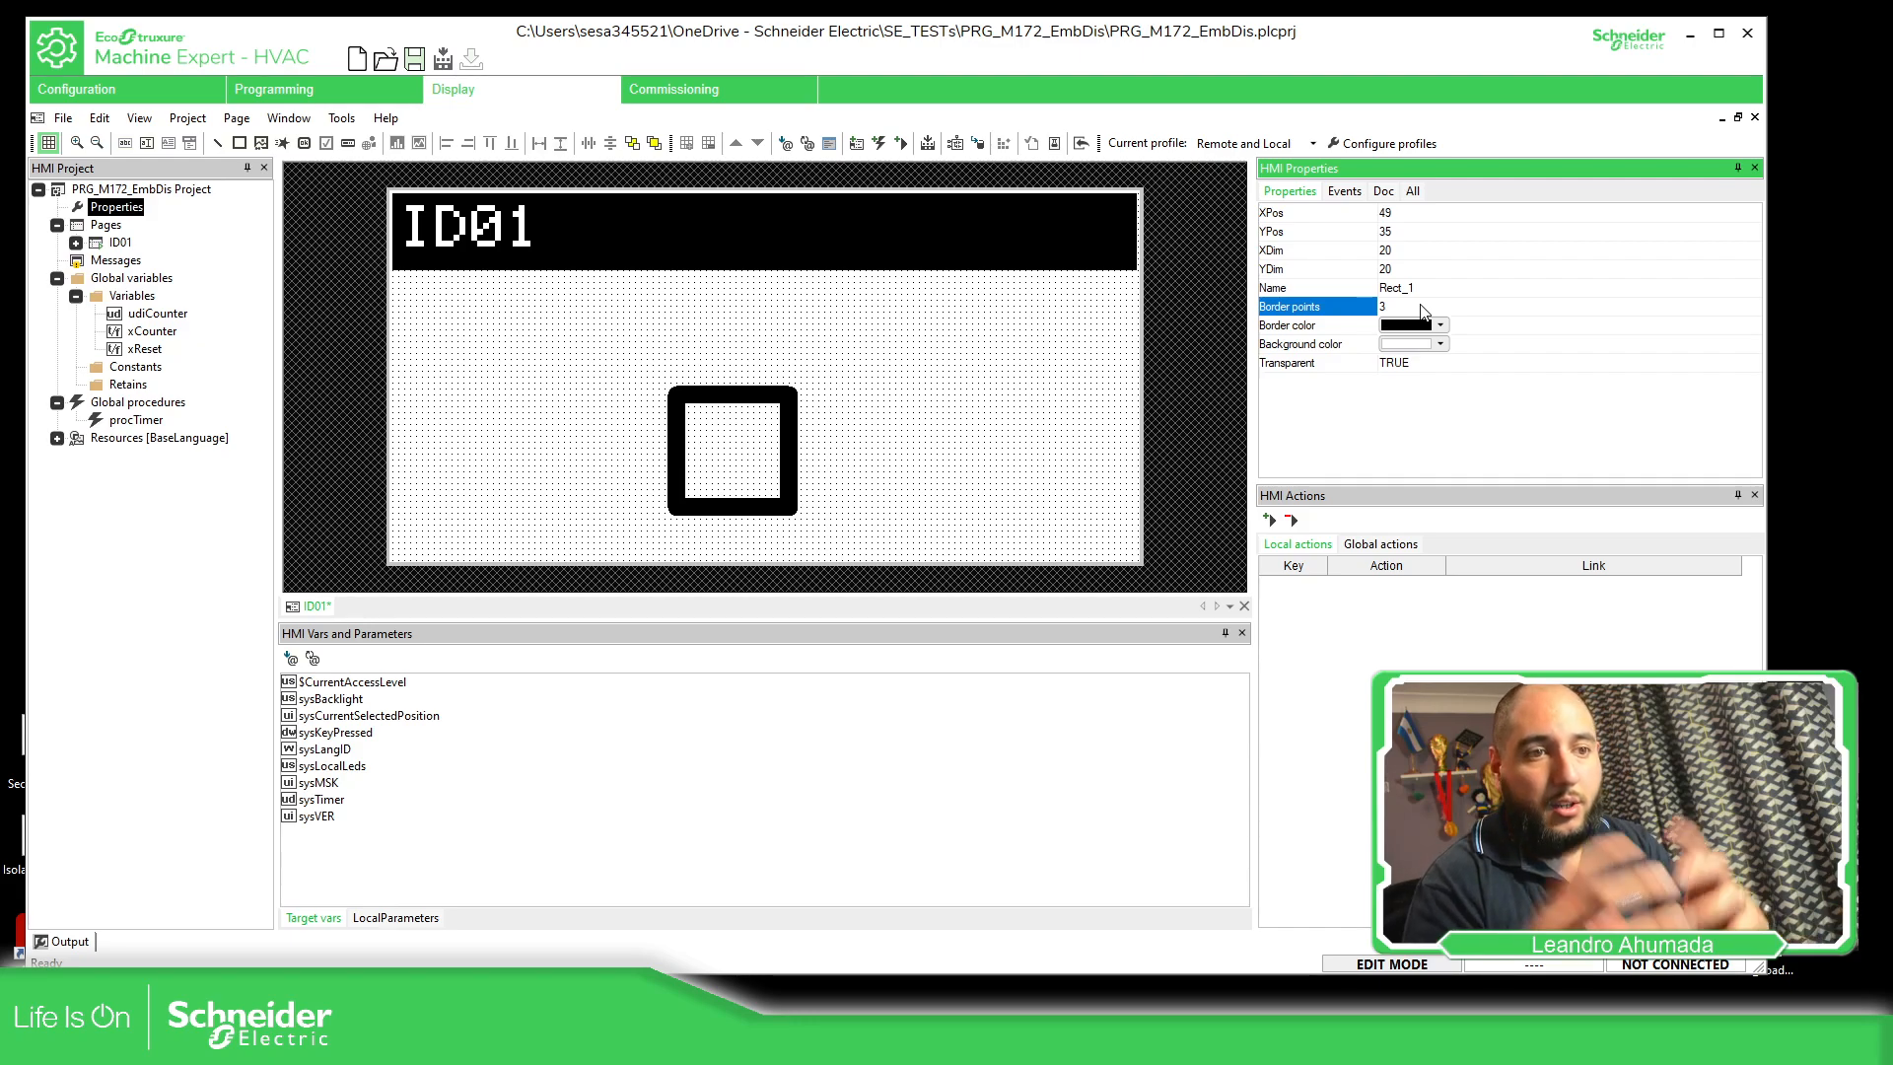
left_click(788, 392)
left_click_drag(788, 393, 904, 335)
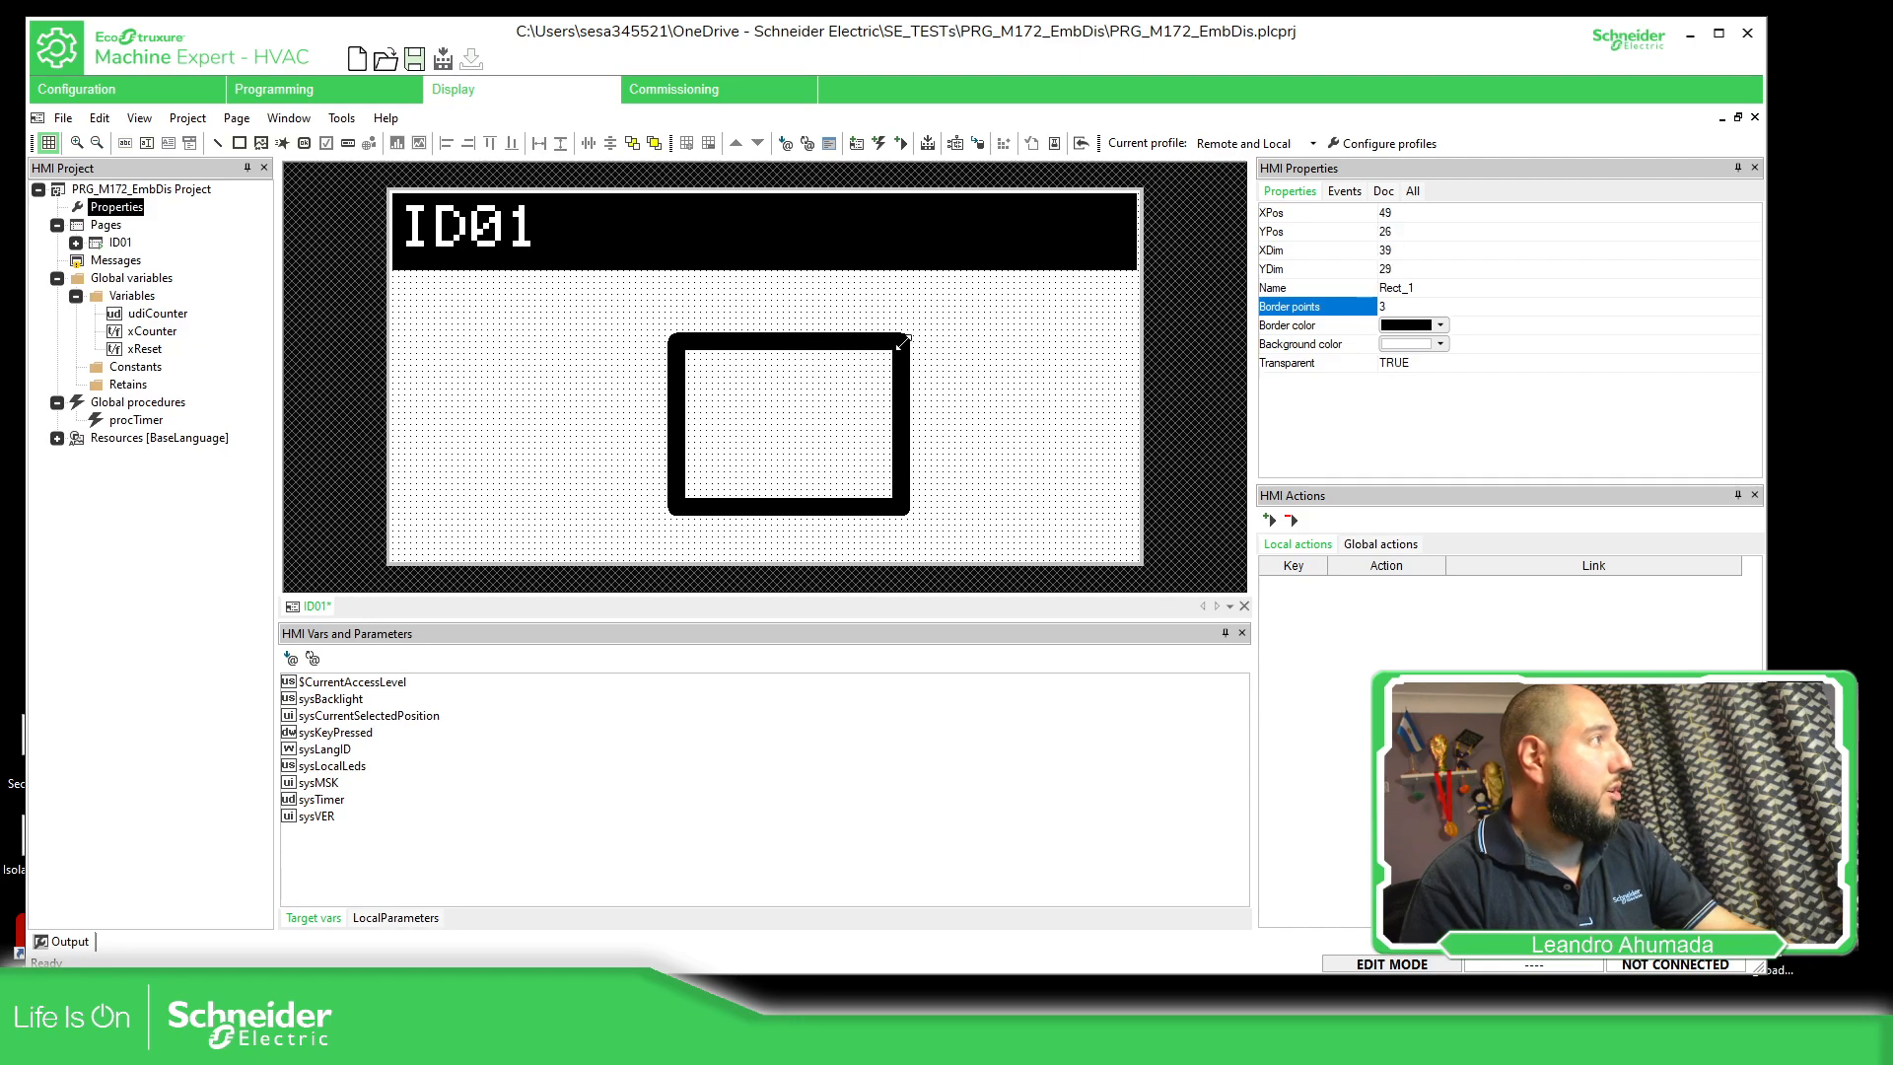
left_click(1001, 355)
Insert a horizontal line from about X 50 to X 66 at Y 27, then move the rectangle to about X 76, Y 27
left_click(215, 144)
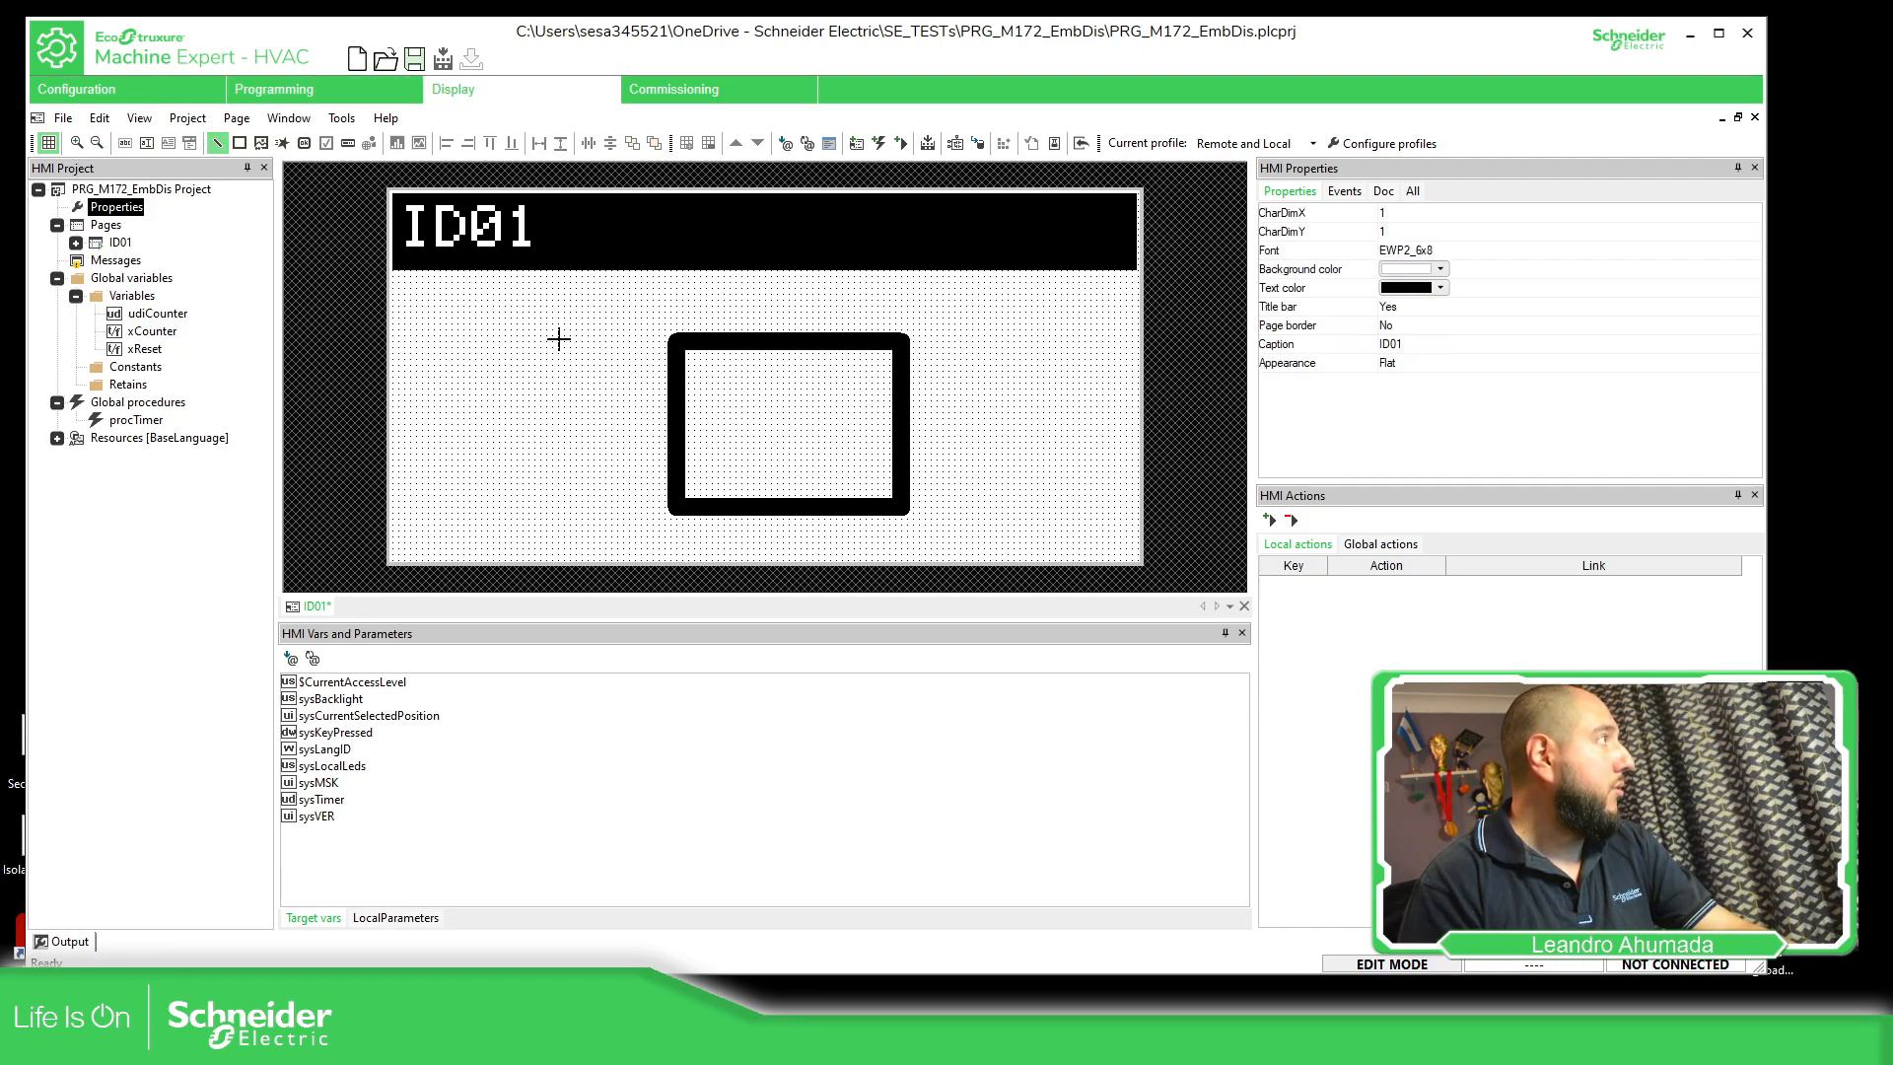
left_click(684, 350)
left_click(585, 298)
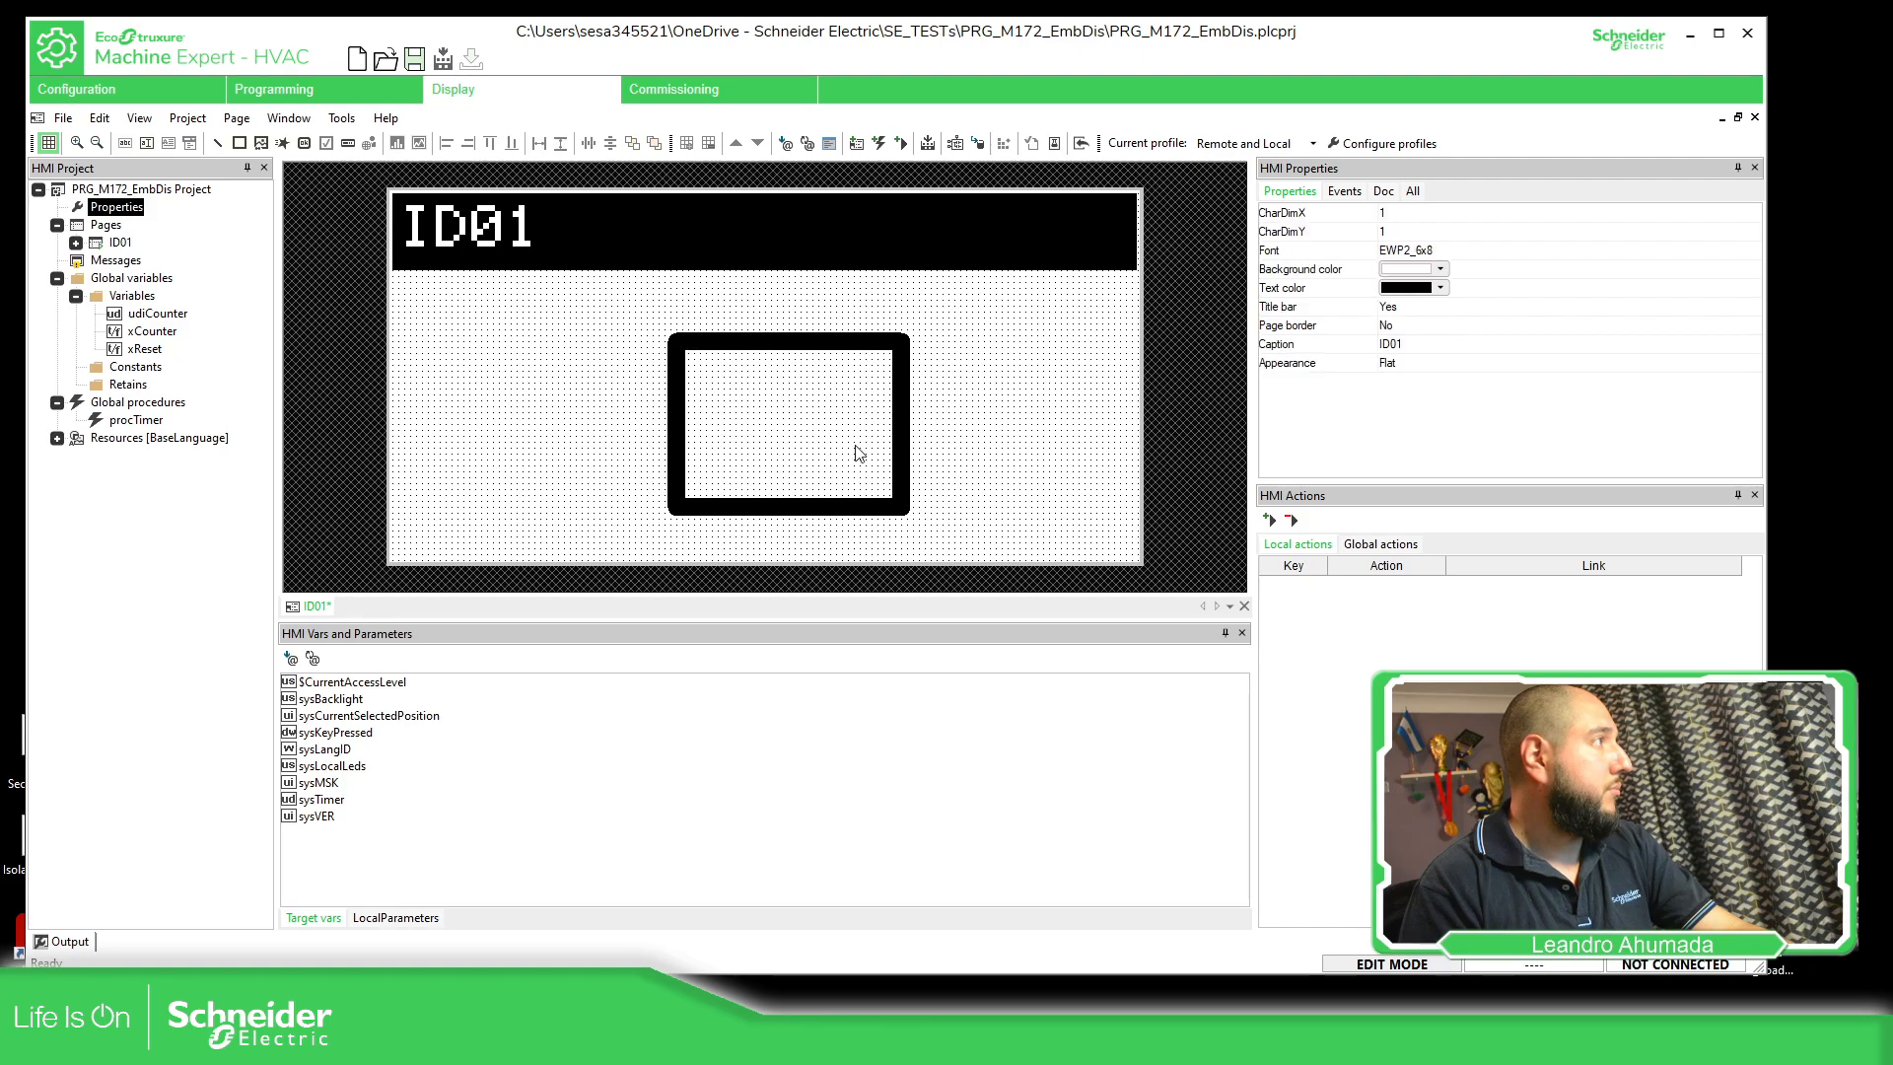
left_click_drag(904, 436, 1064, 435)
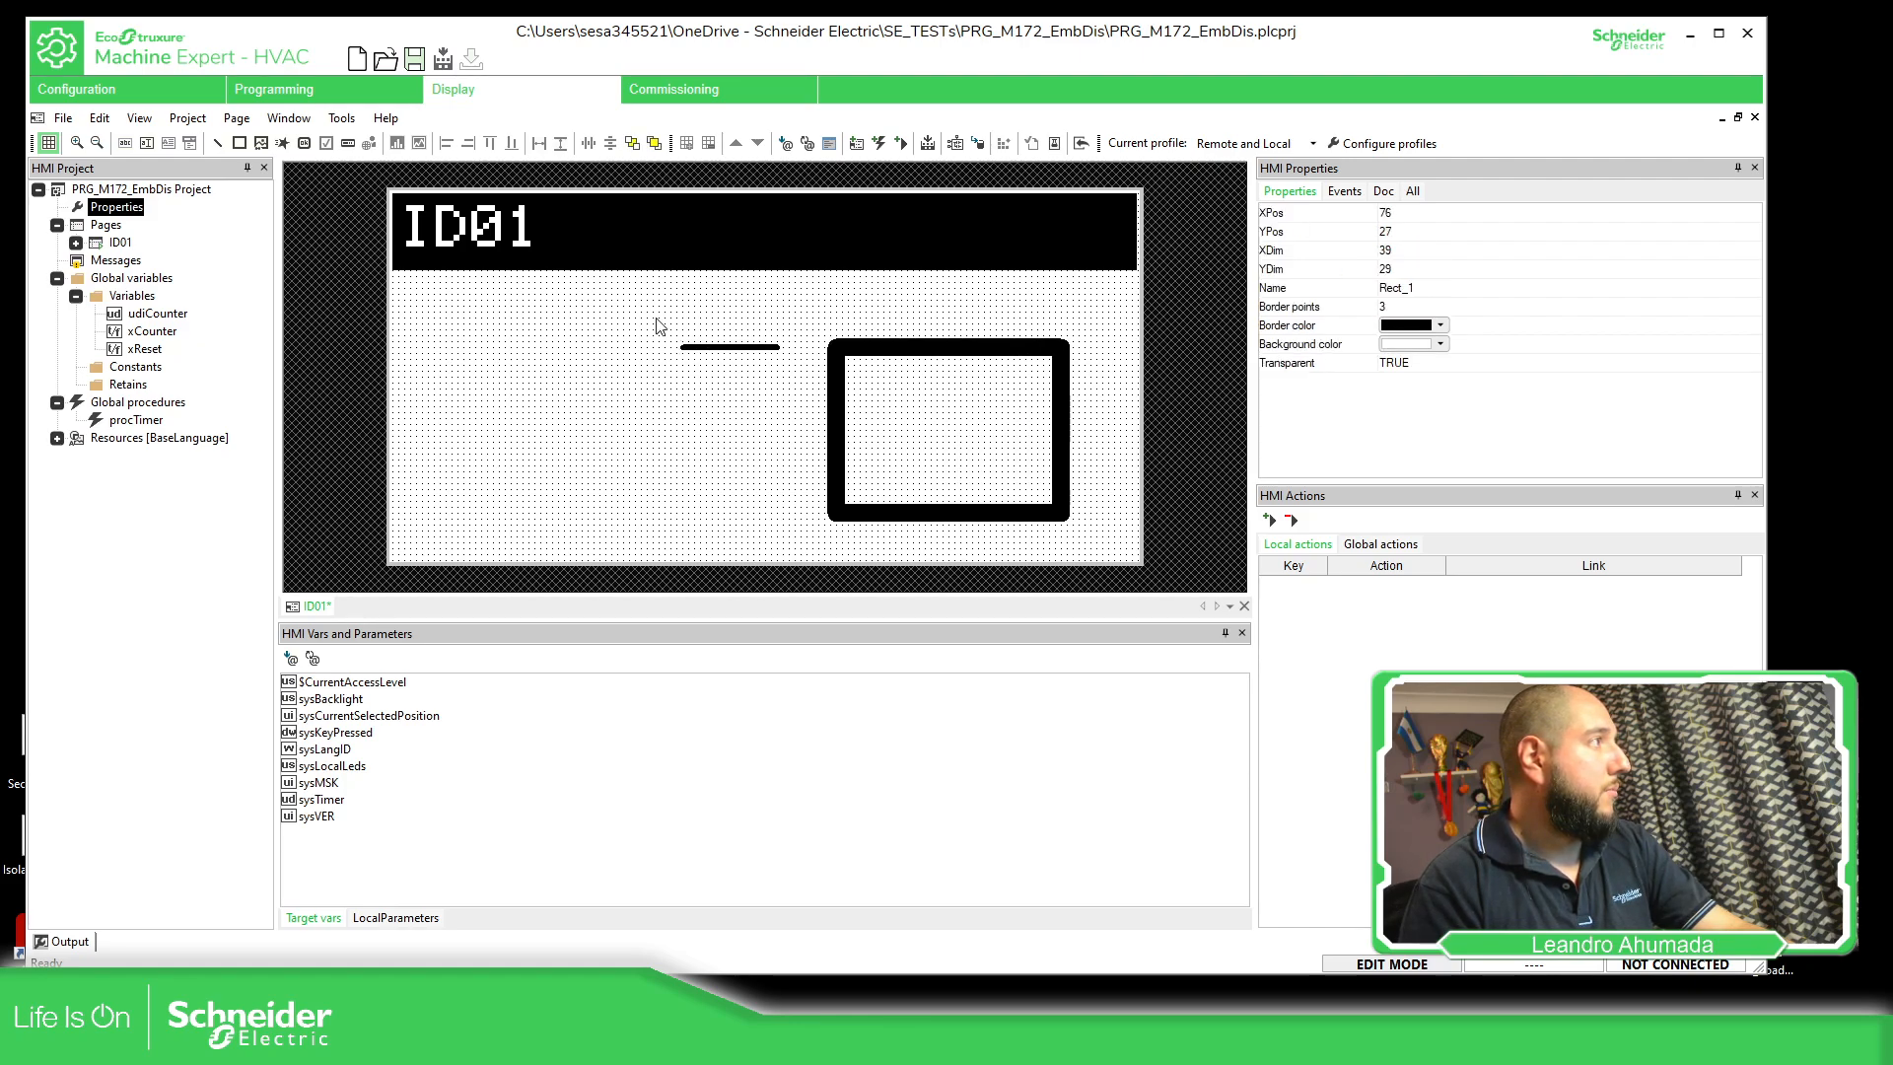
Reposition the line's endpoints to make a diagonal across the rectangle, from about X 76, Y 27 to X 114, Y 54
left_click(732, 348)
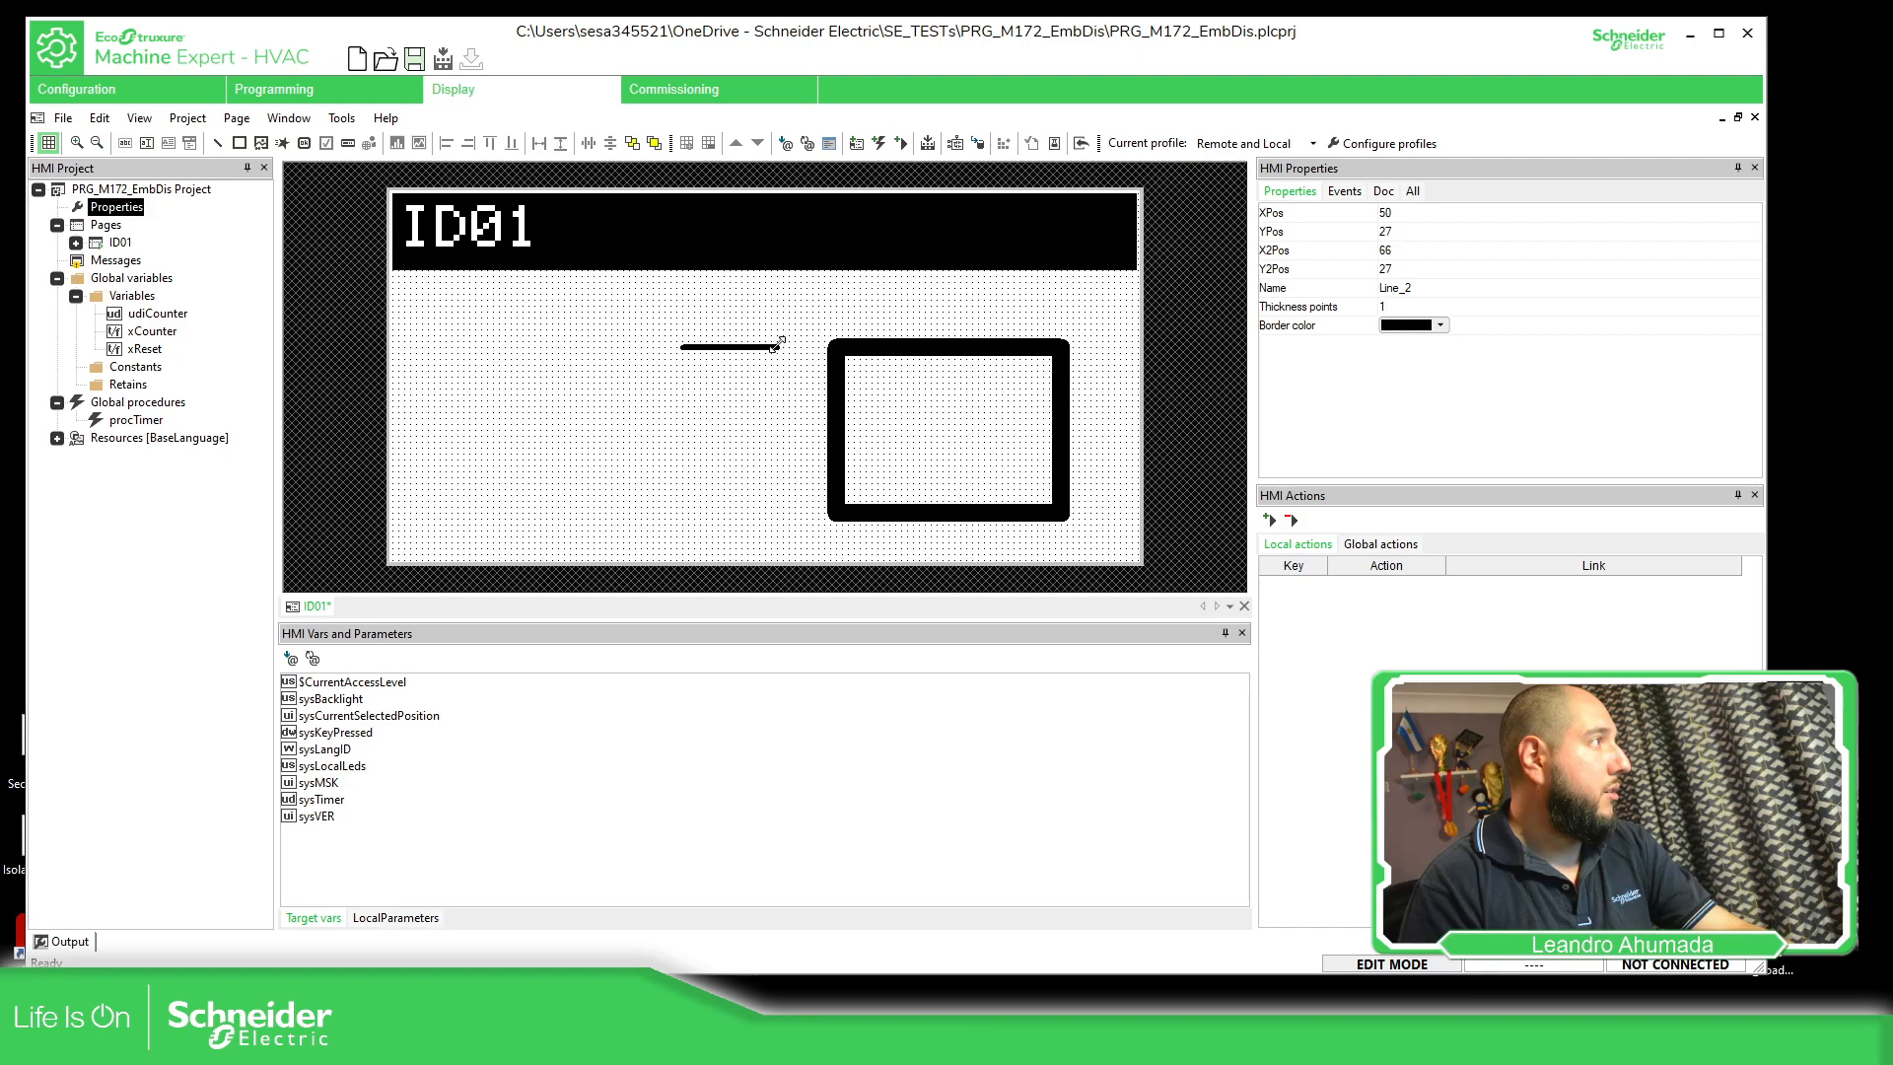
left_click_drag(784, 347, 1062, 510)
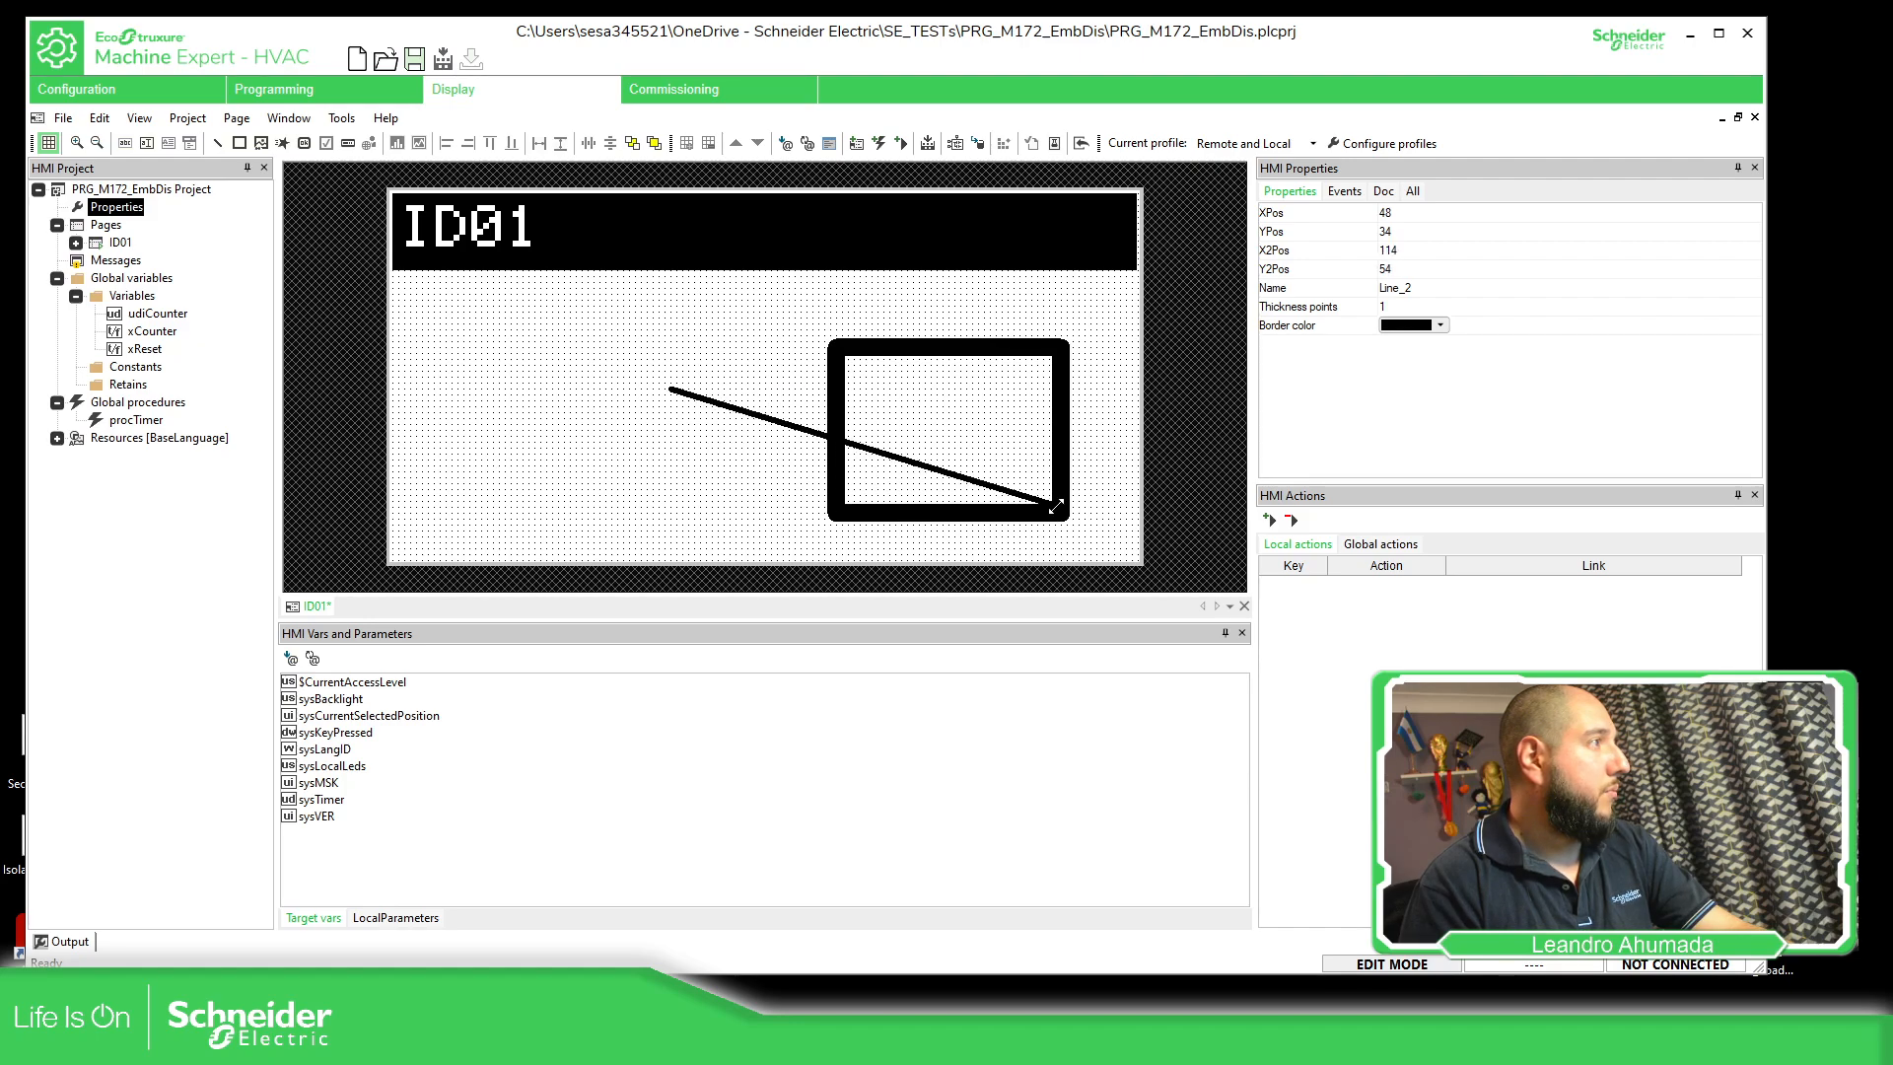
left_click_drag(673, 389, 836, 350)
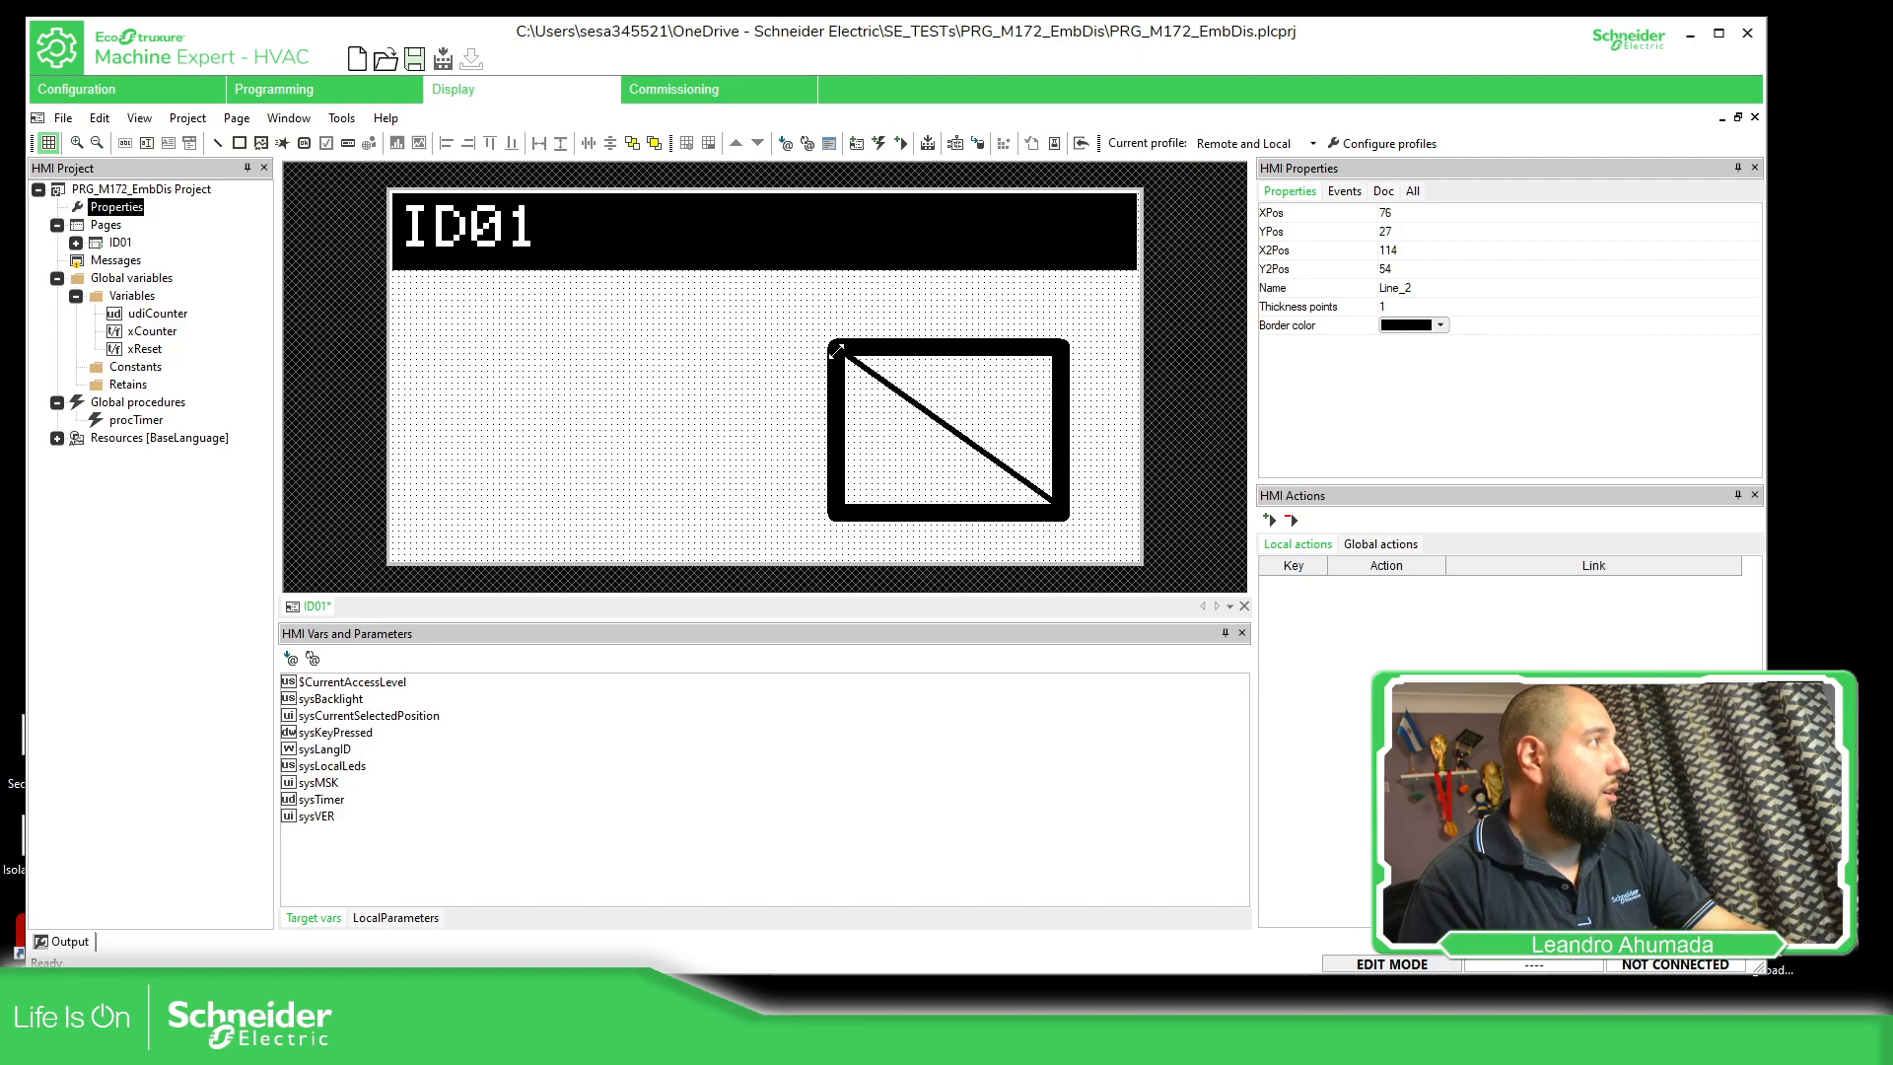
left_click(1104, 320)
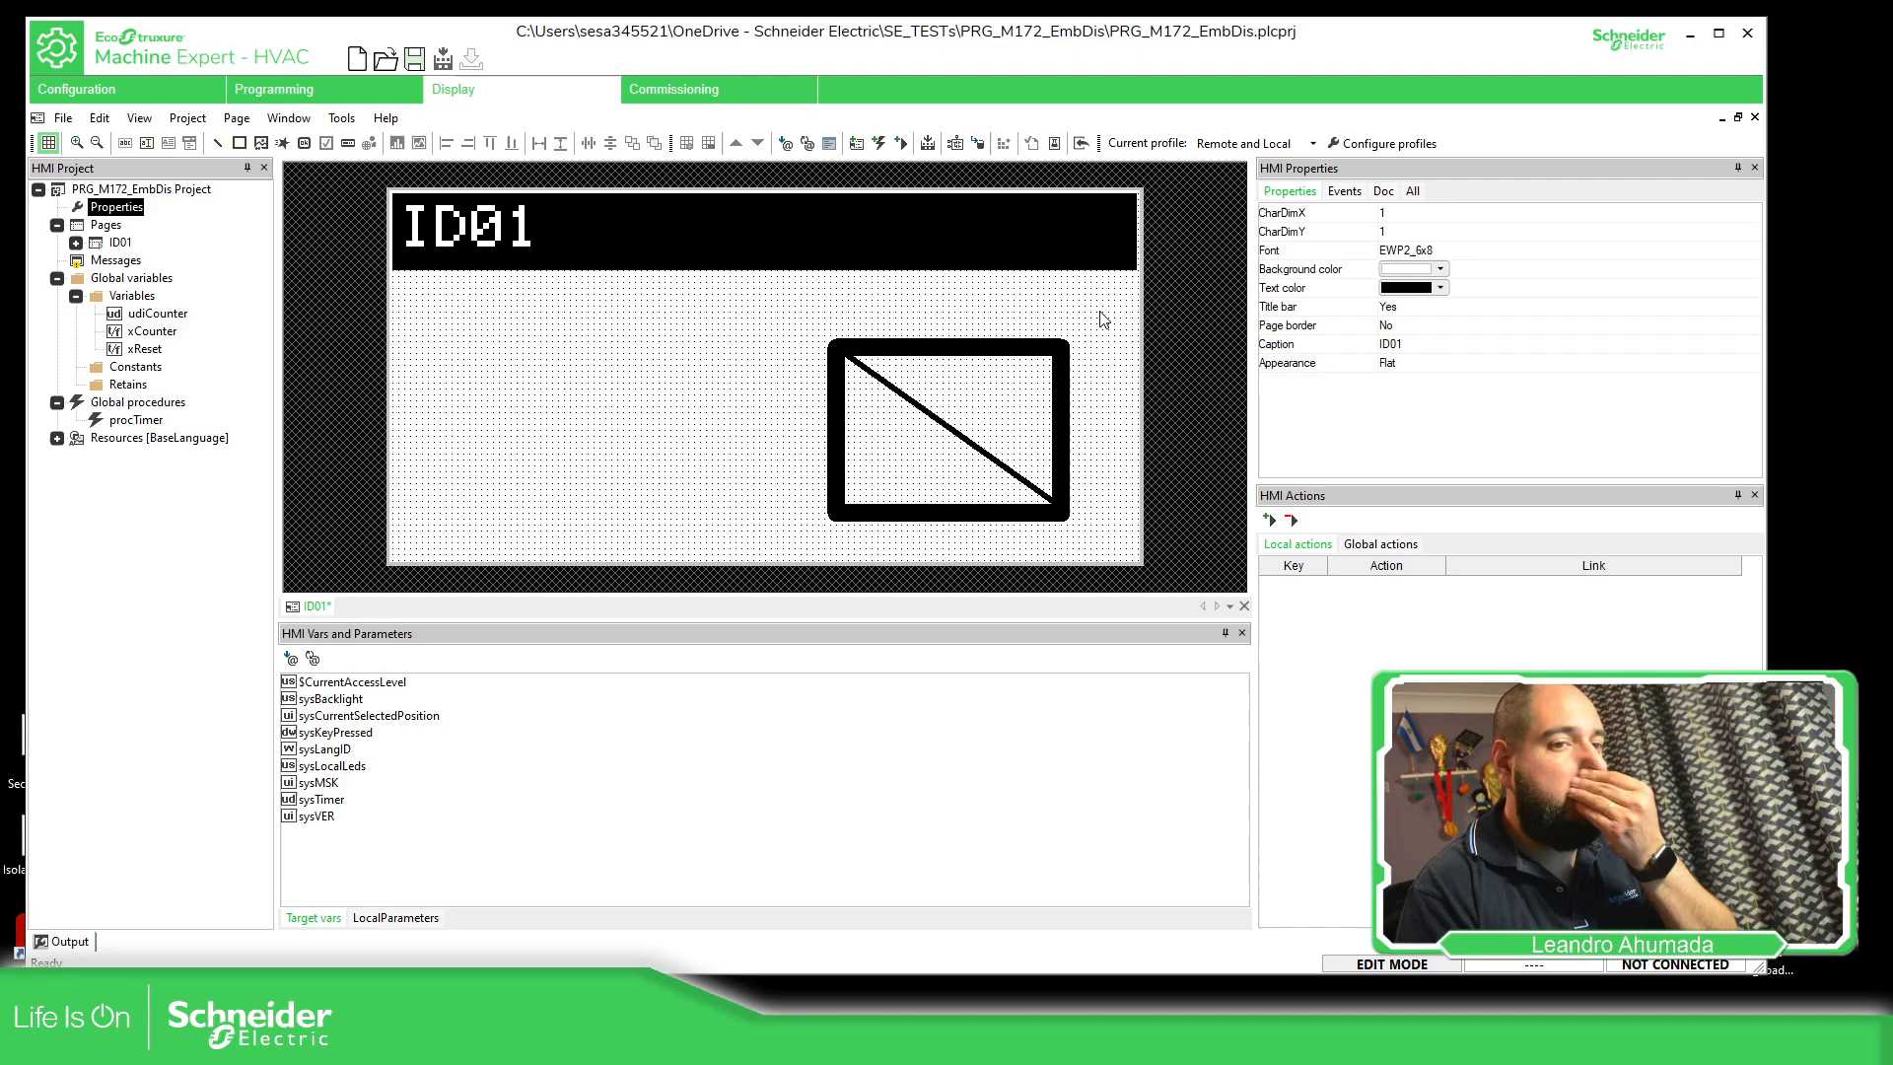
Move the diagonal line out of the rectangle to about X 17, Y 26 and delete it
left_click(908, 401)
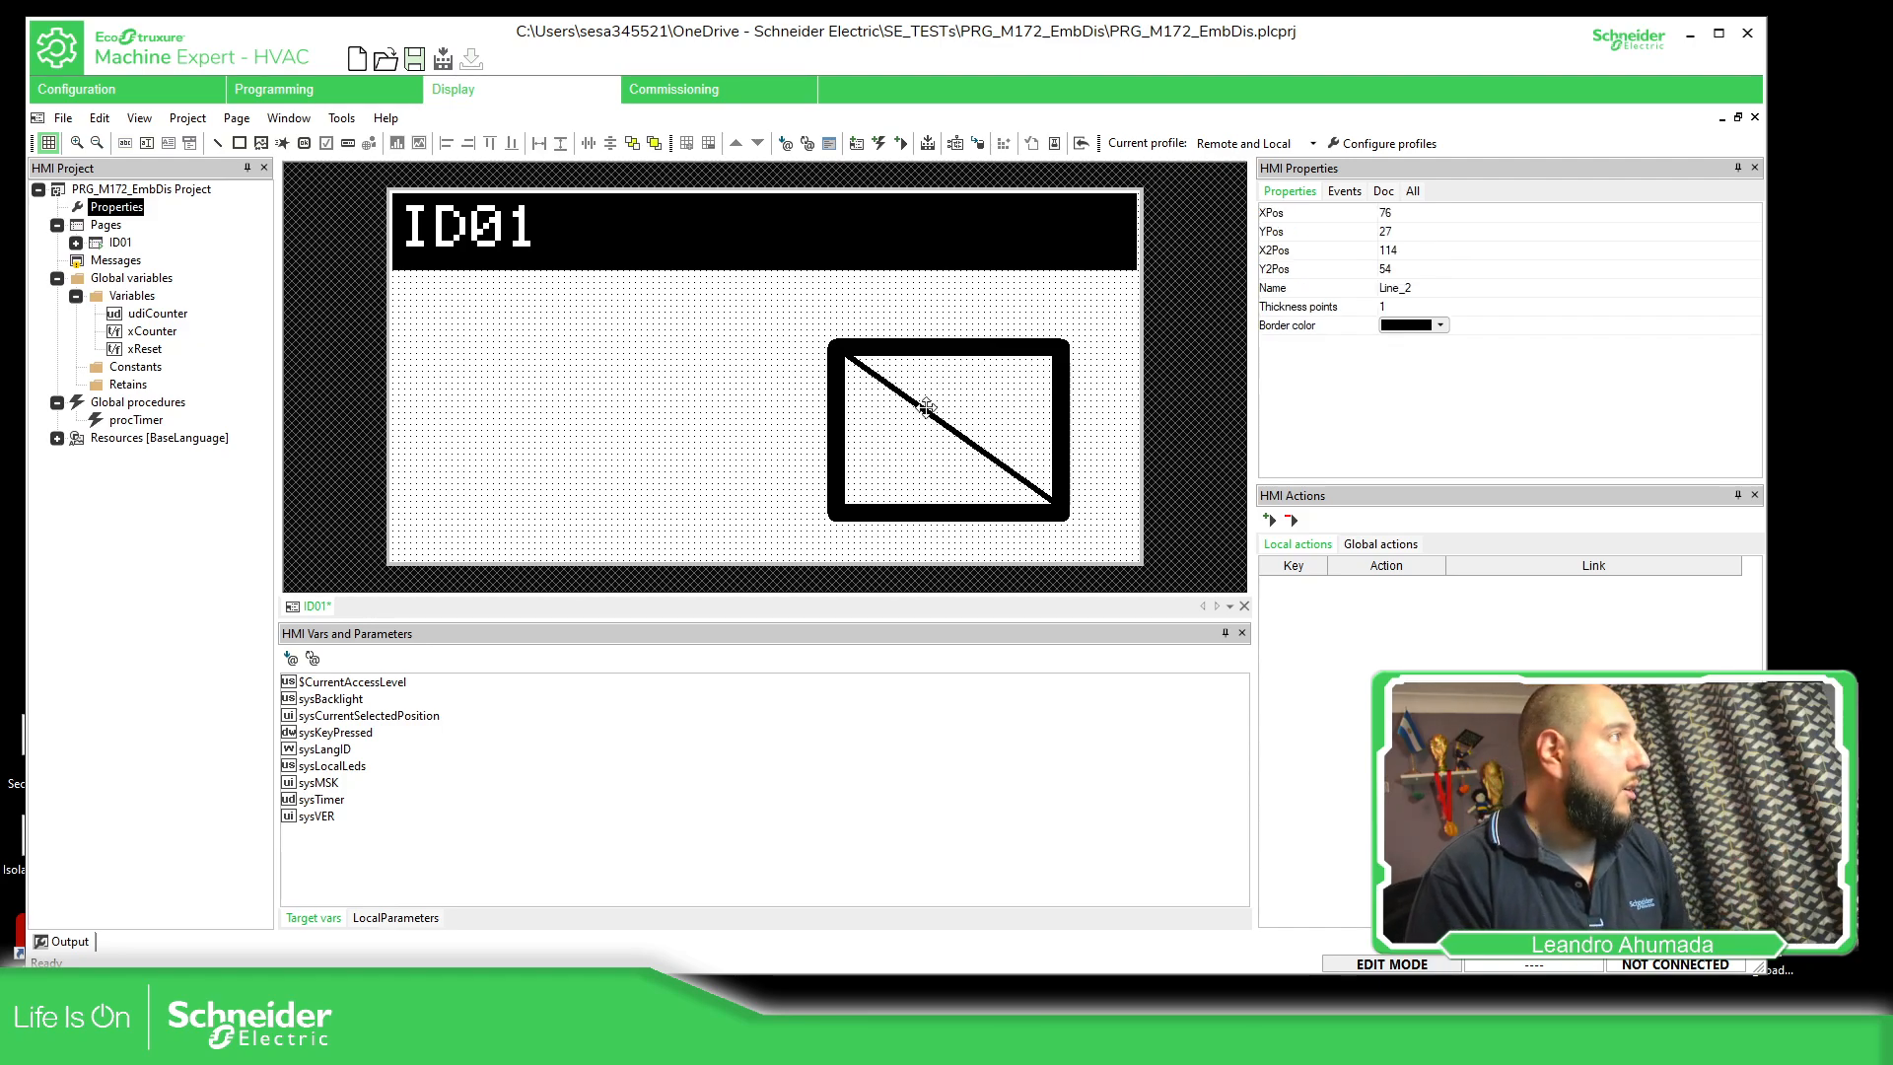
left_click(927, 351)
left_click(954, 359)
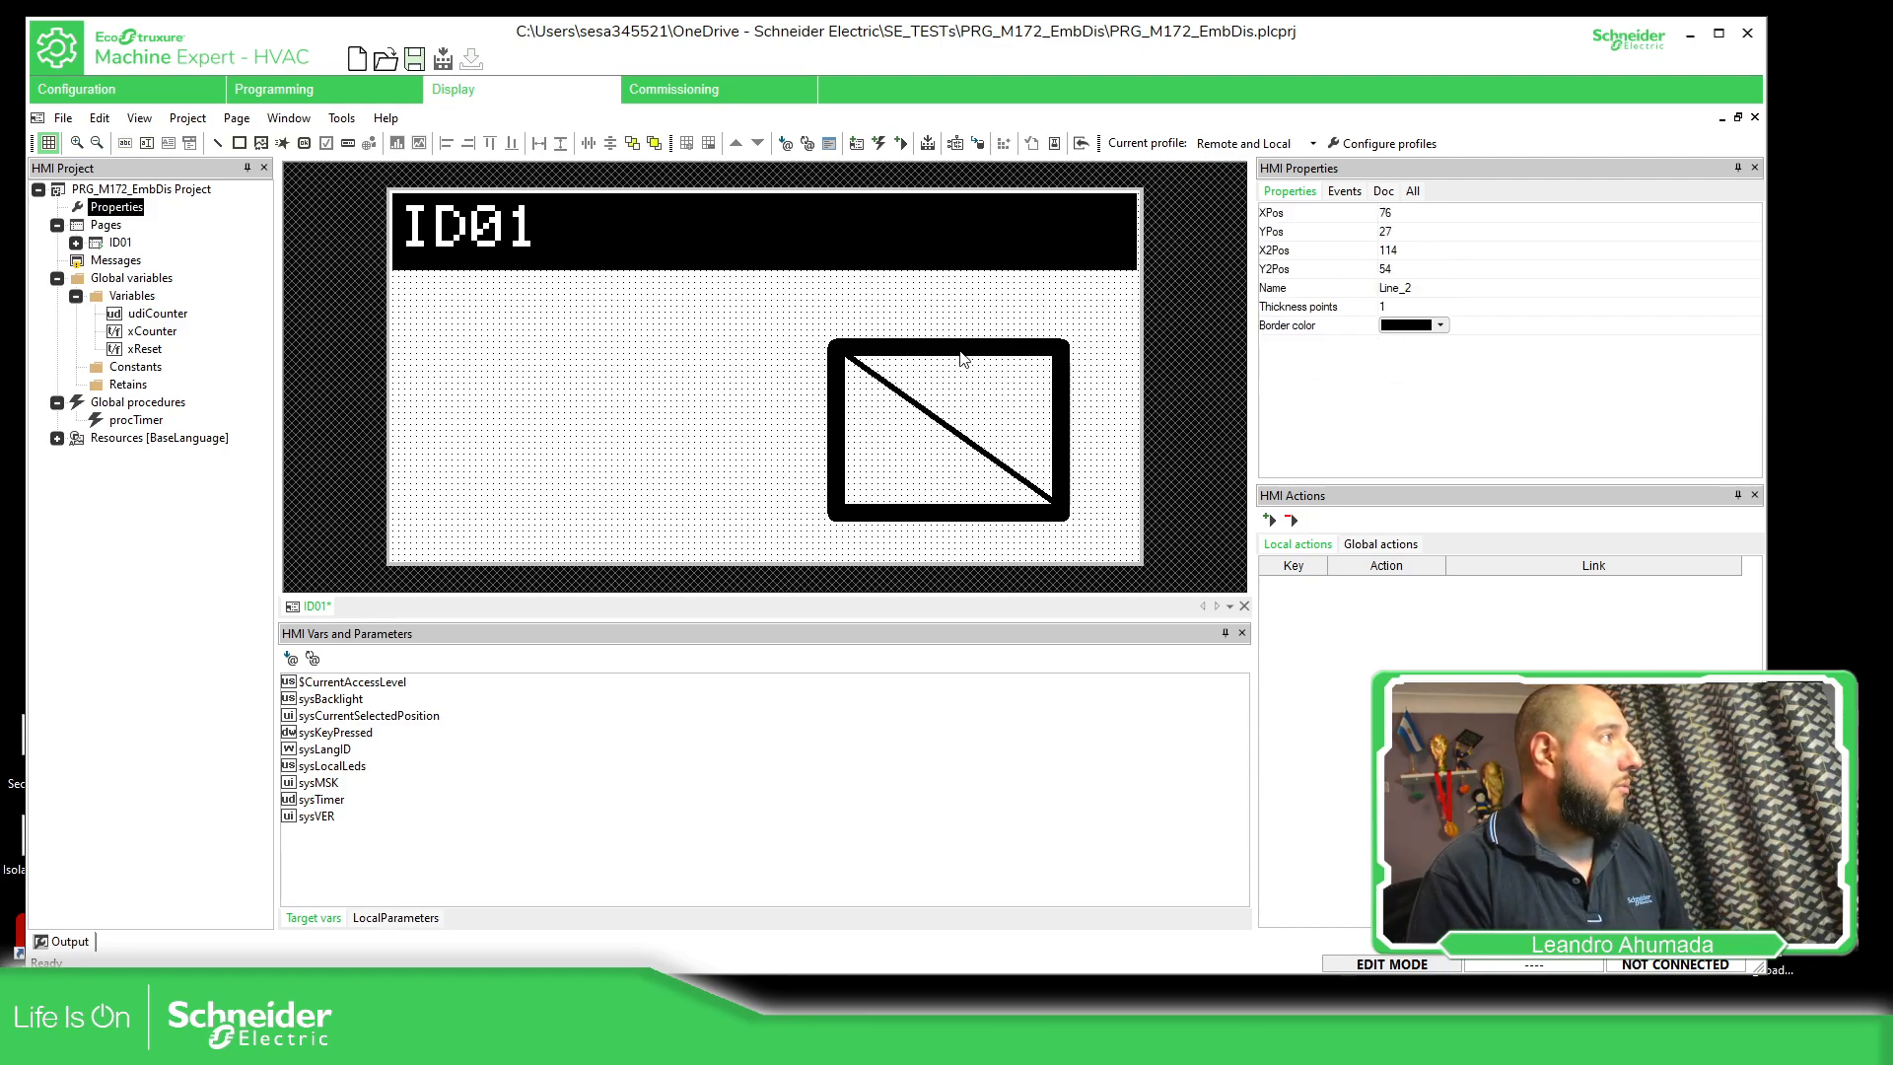
left_click_drag(933, 393, 574, 395)
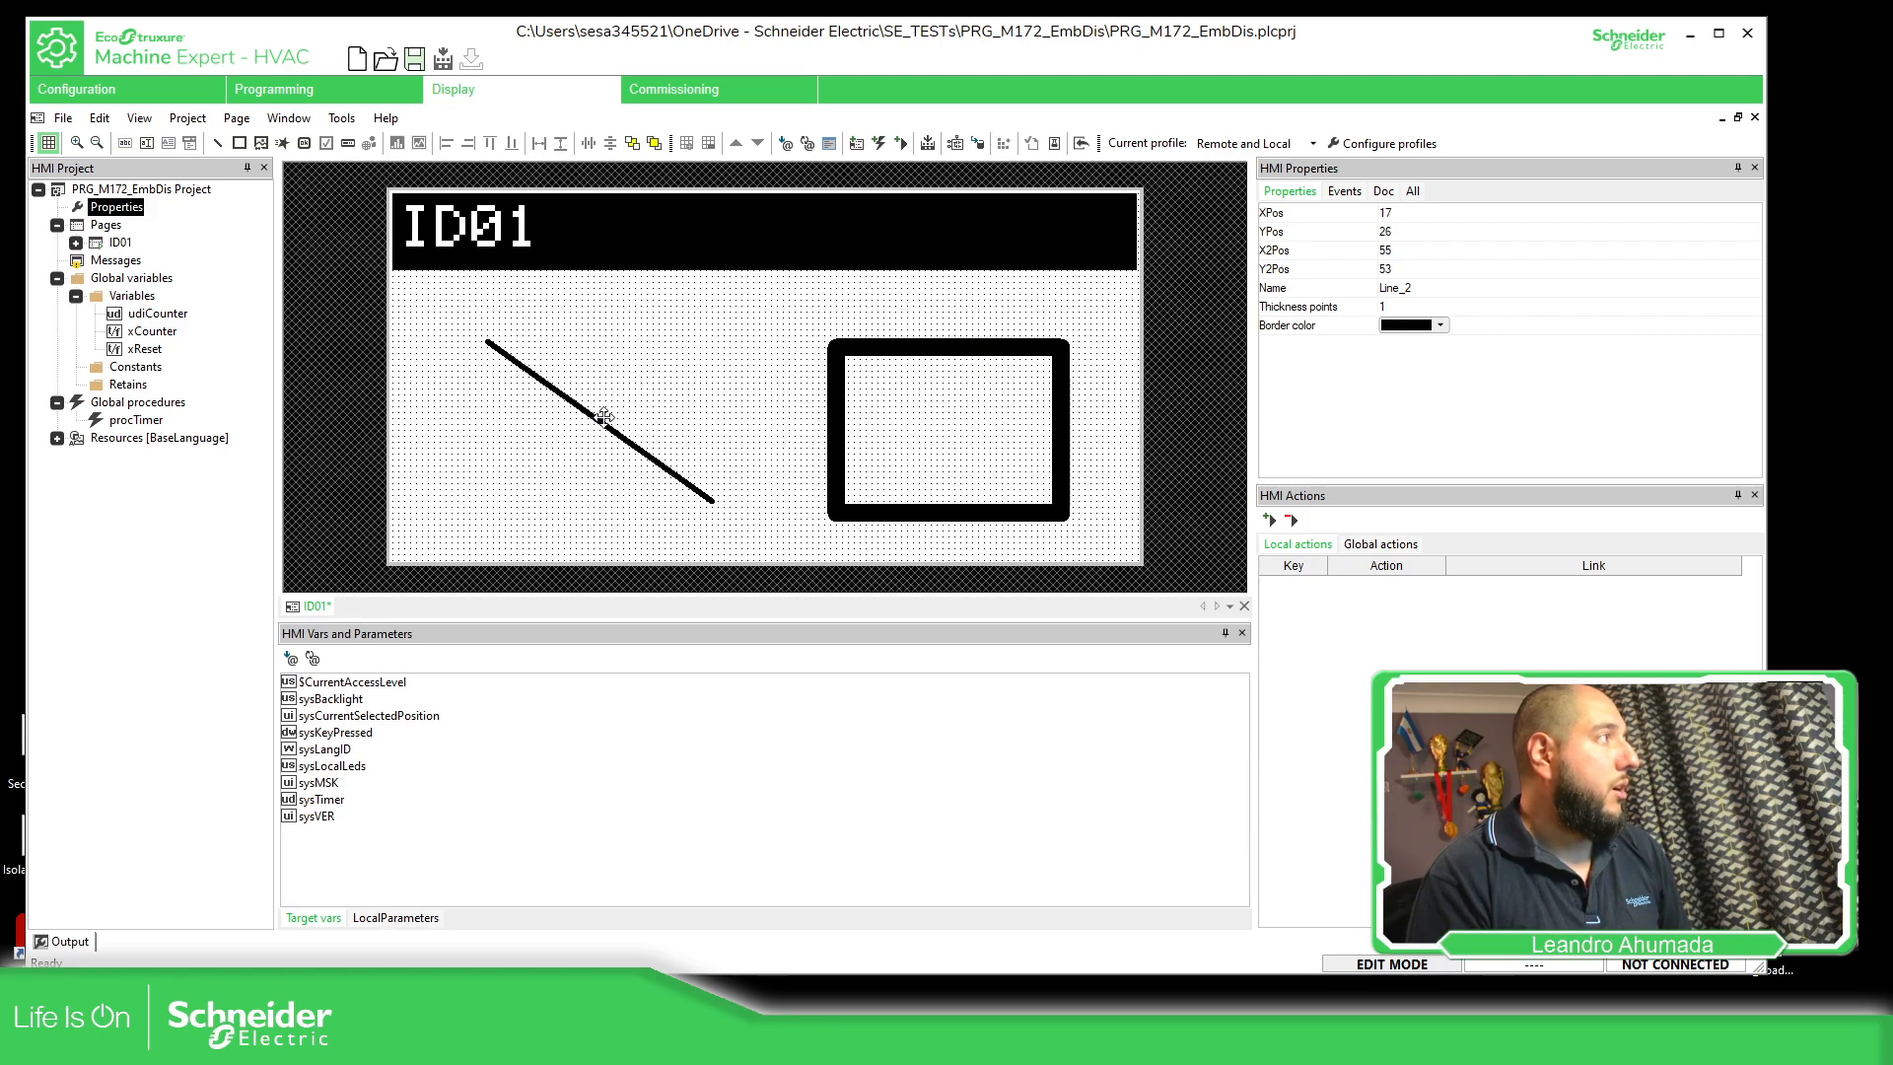
key("Delete")
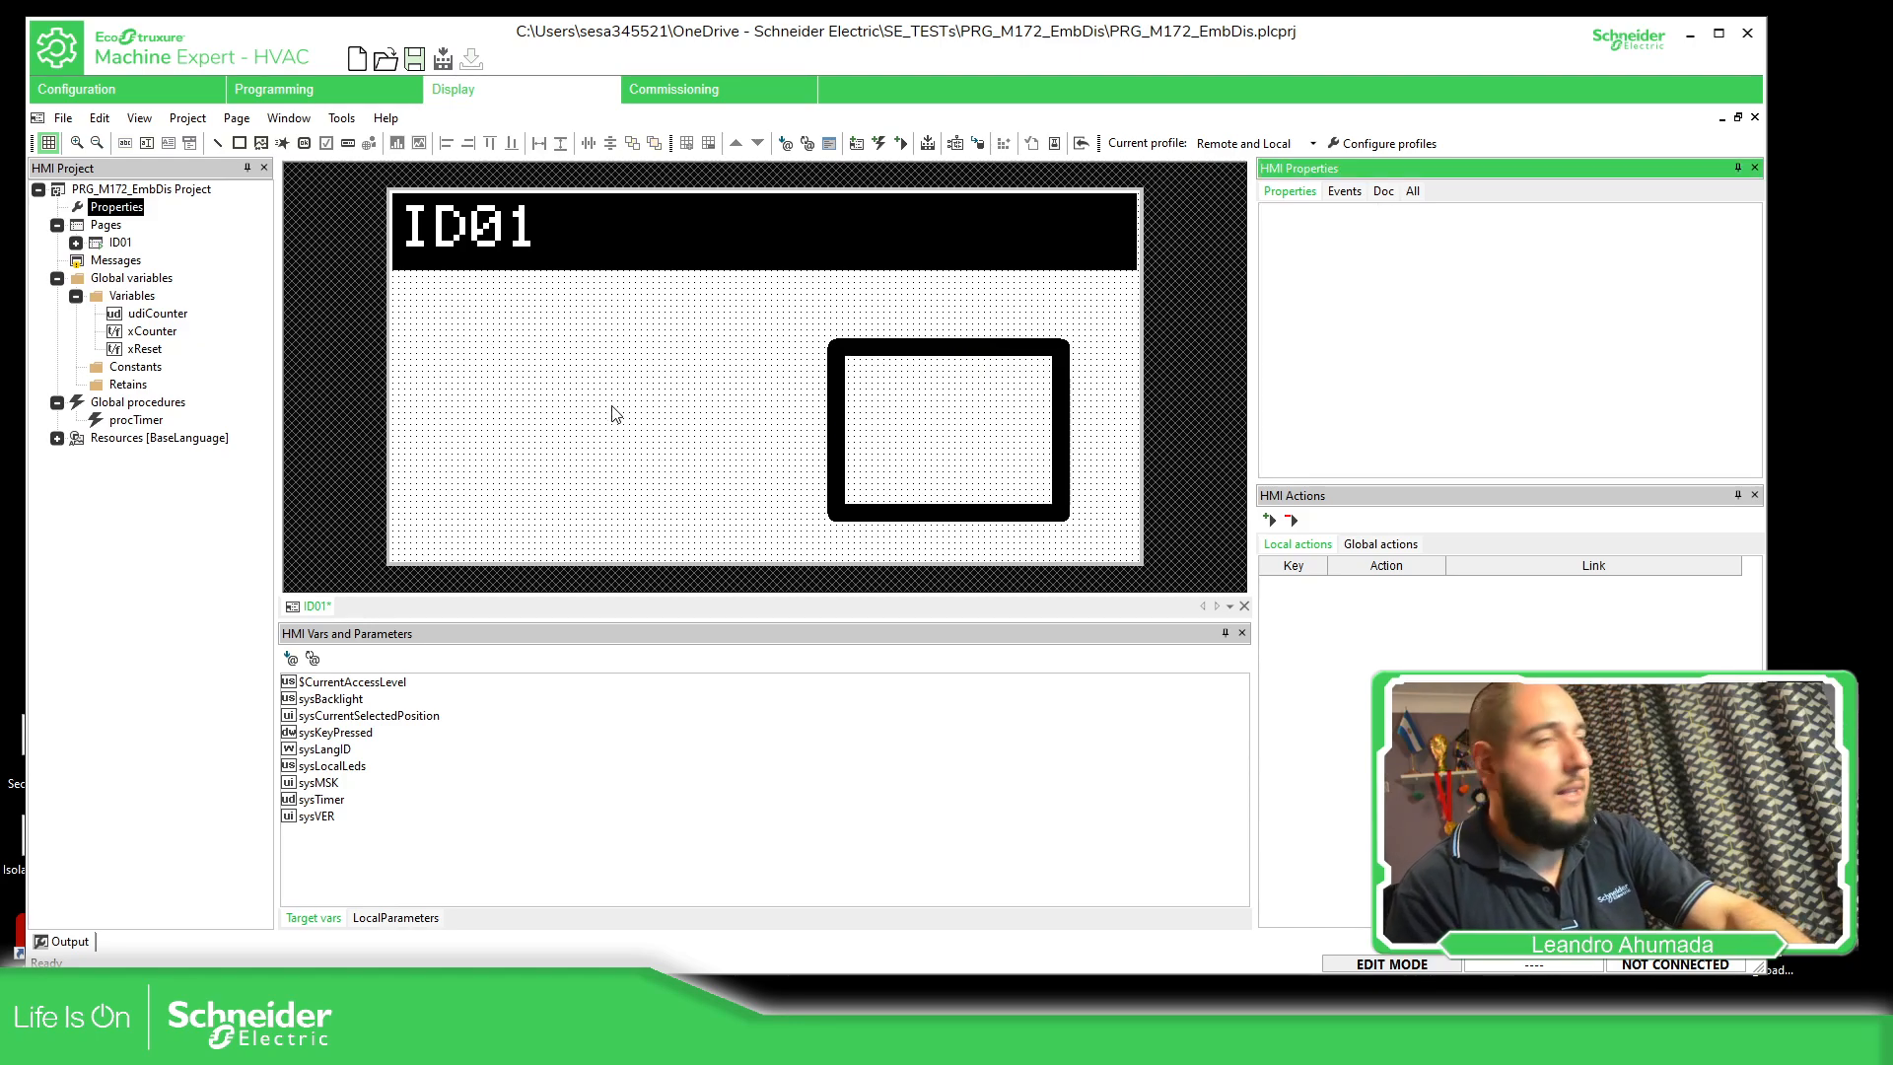
Raise the rectangle's upper edge for a height of about 33 and set its Transparent property to FALSE
left_click(1020, 355)
left_click(976, 345)
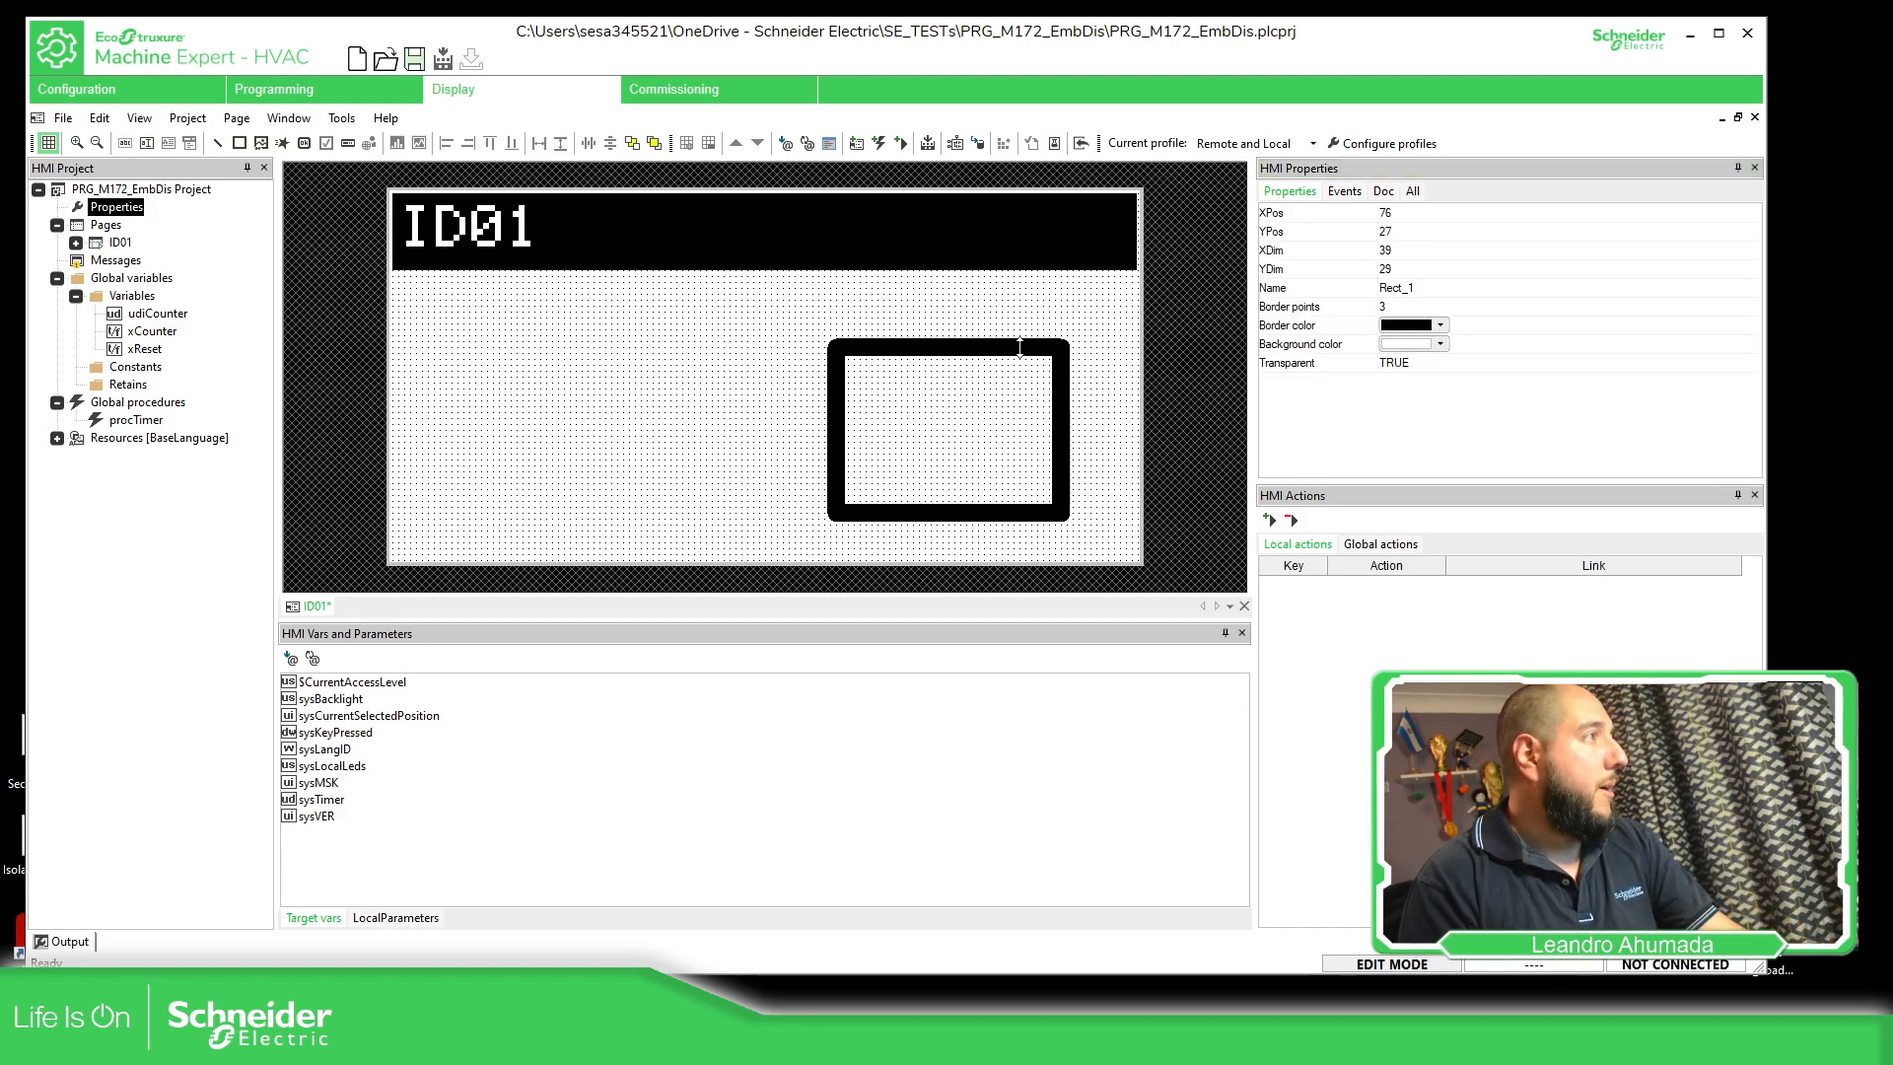
left_click_drag(967, 340, 967, 323)
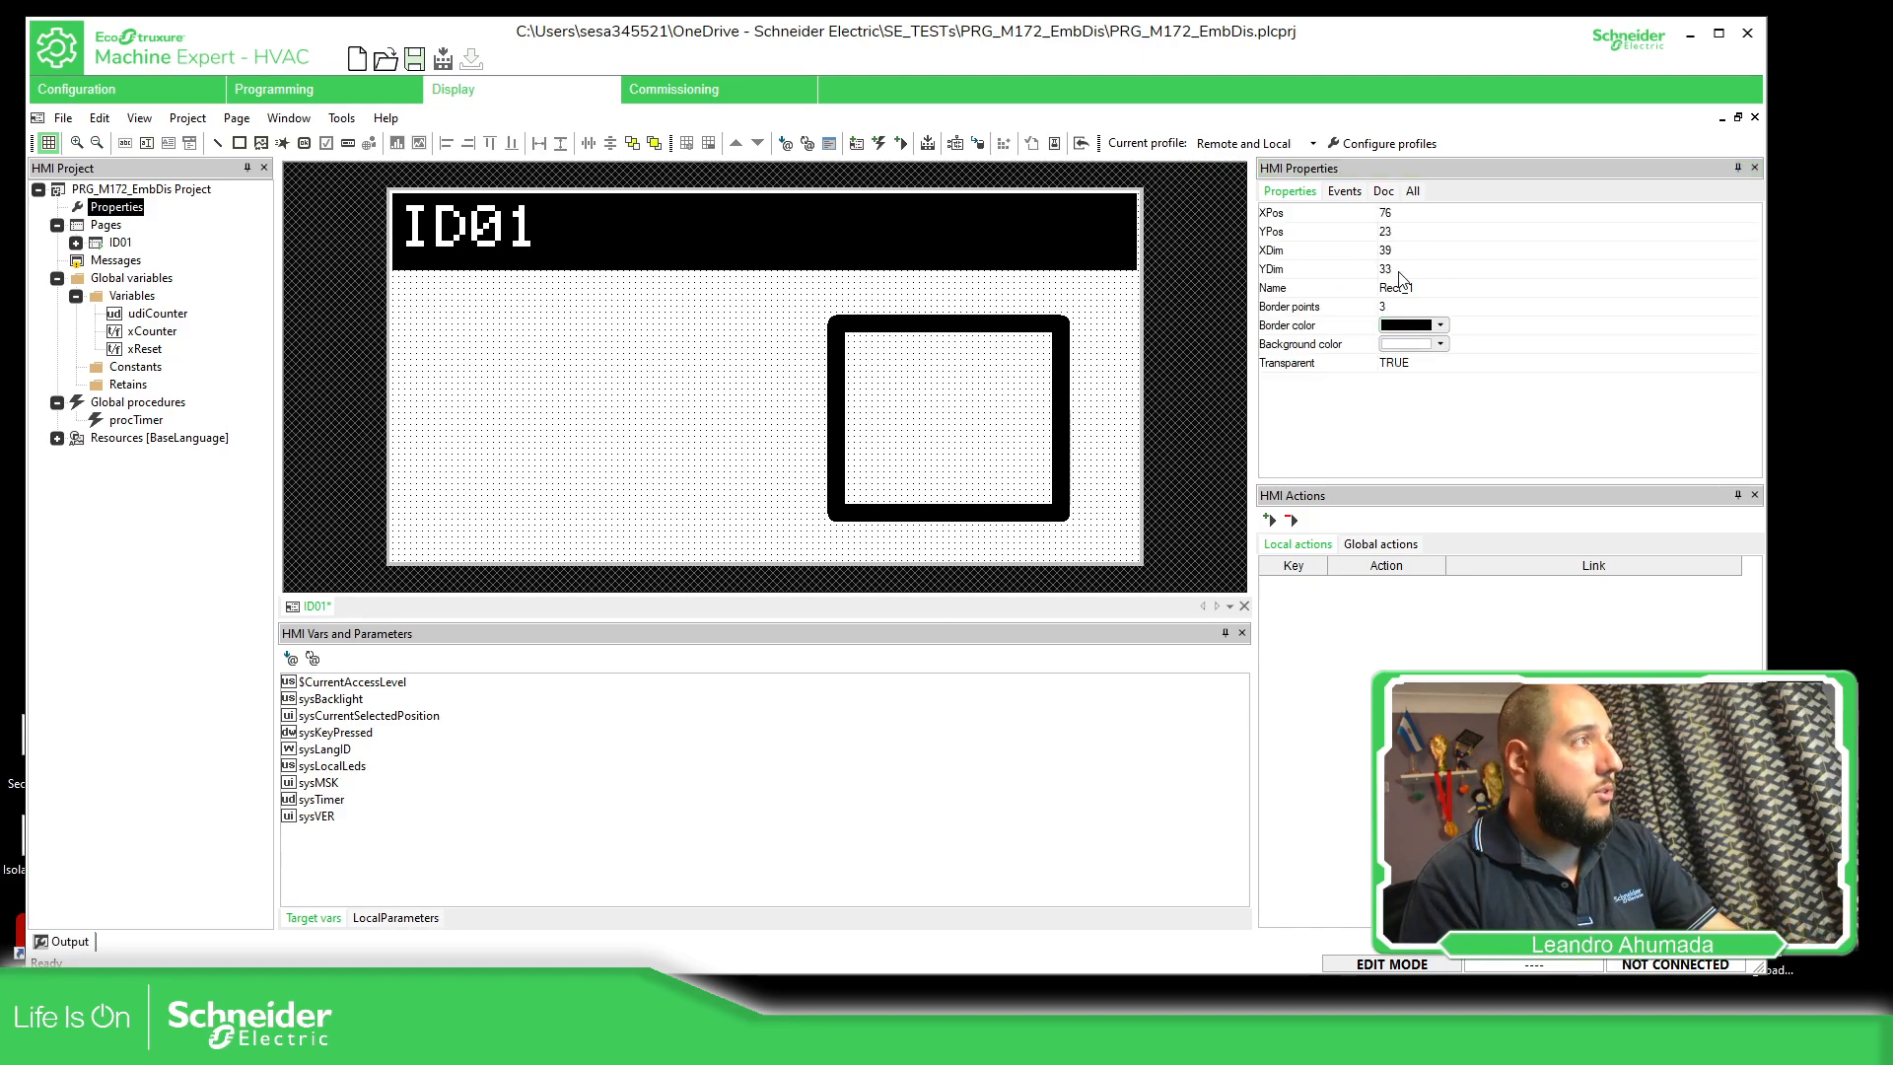
left_click(1416, 364)
left_click(1419, 364)
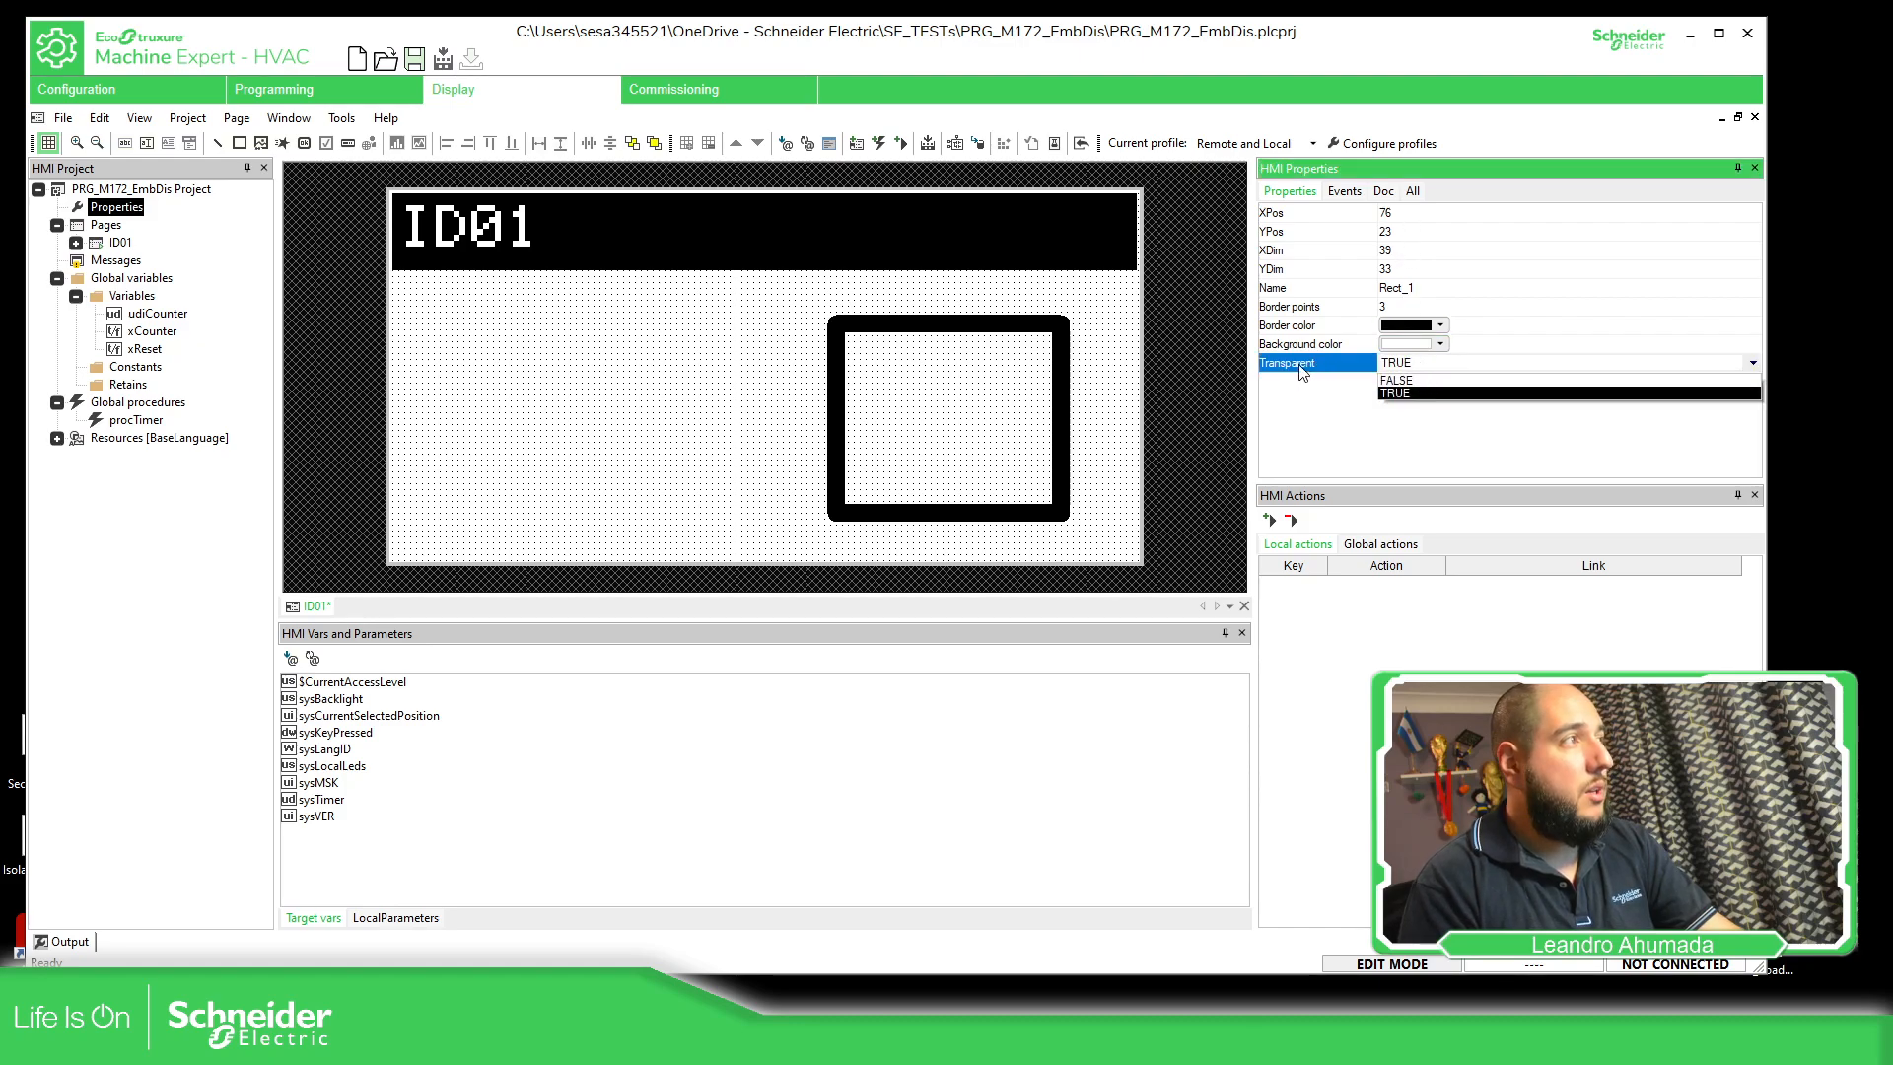
left_click(1396, 380)
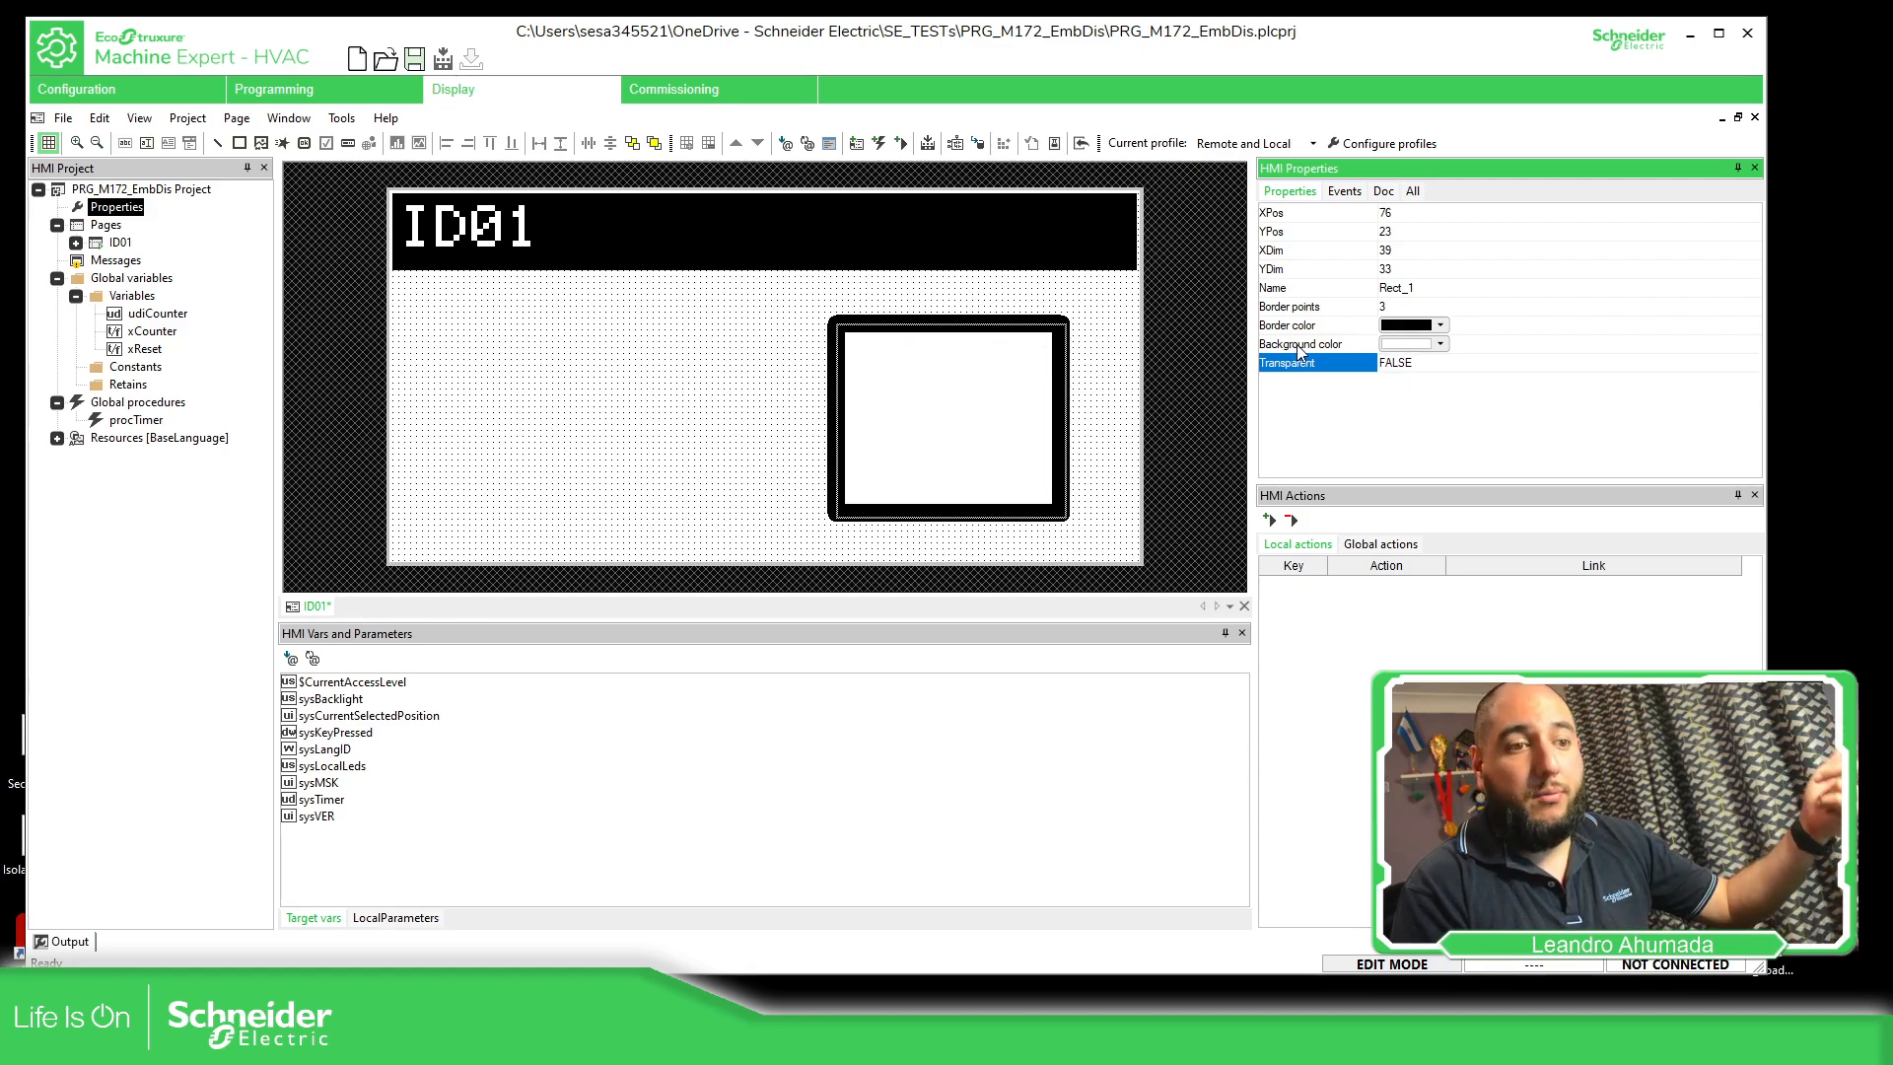
Set the rectangle's background color to black
left_click(1410, 345)
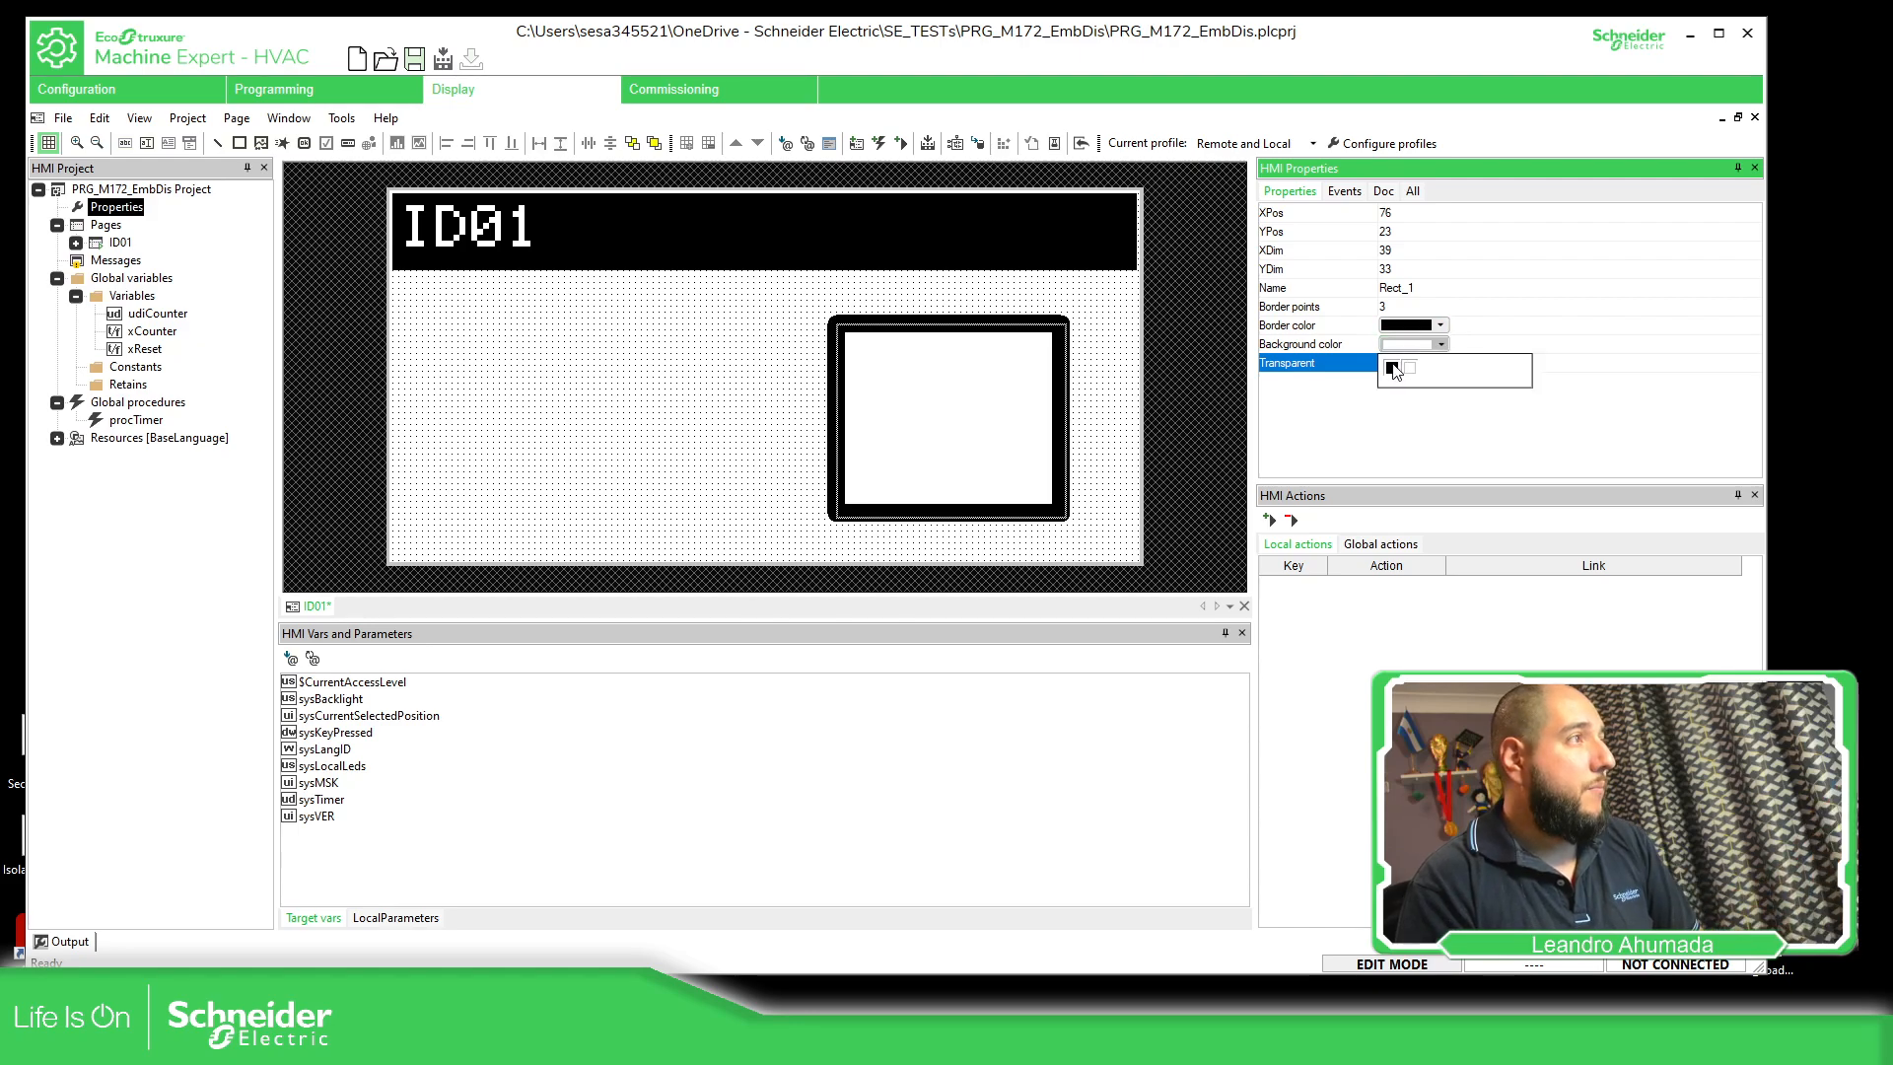
left_click(1393, 369)
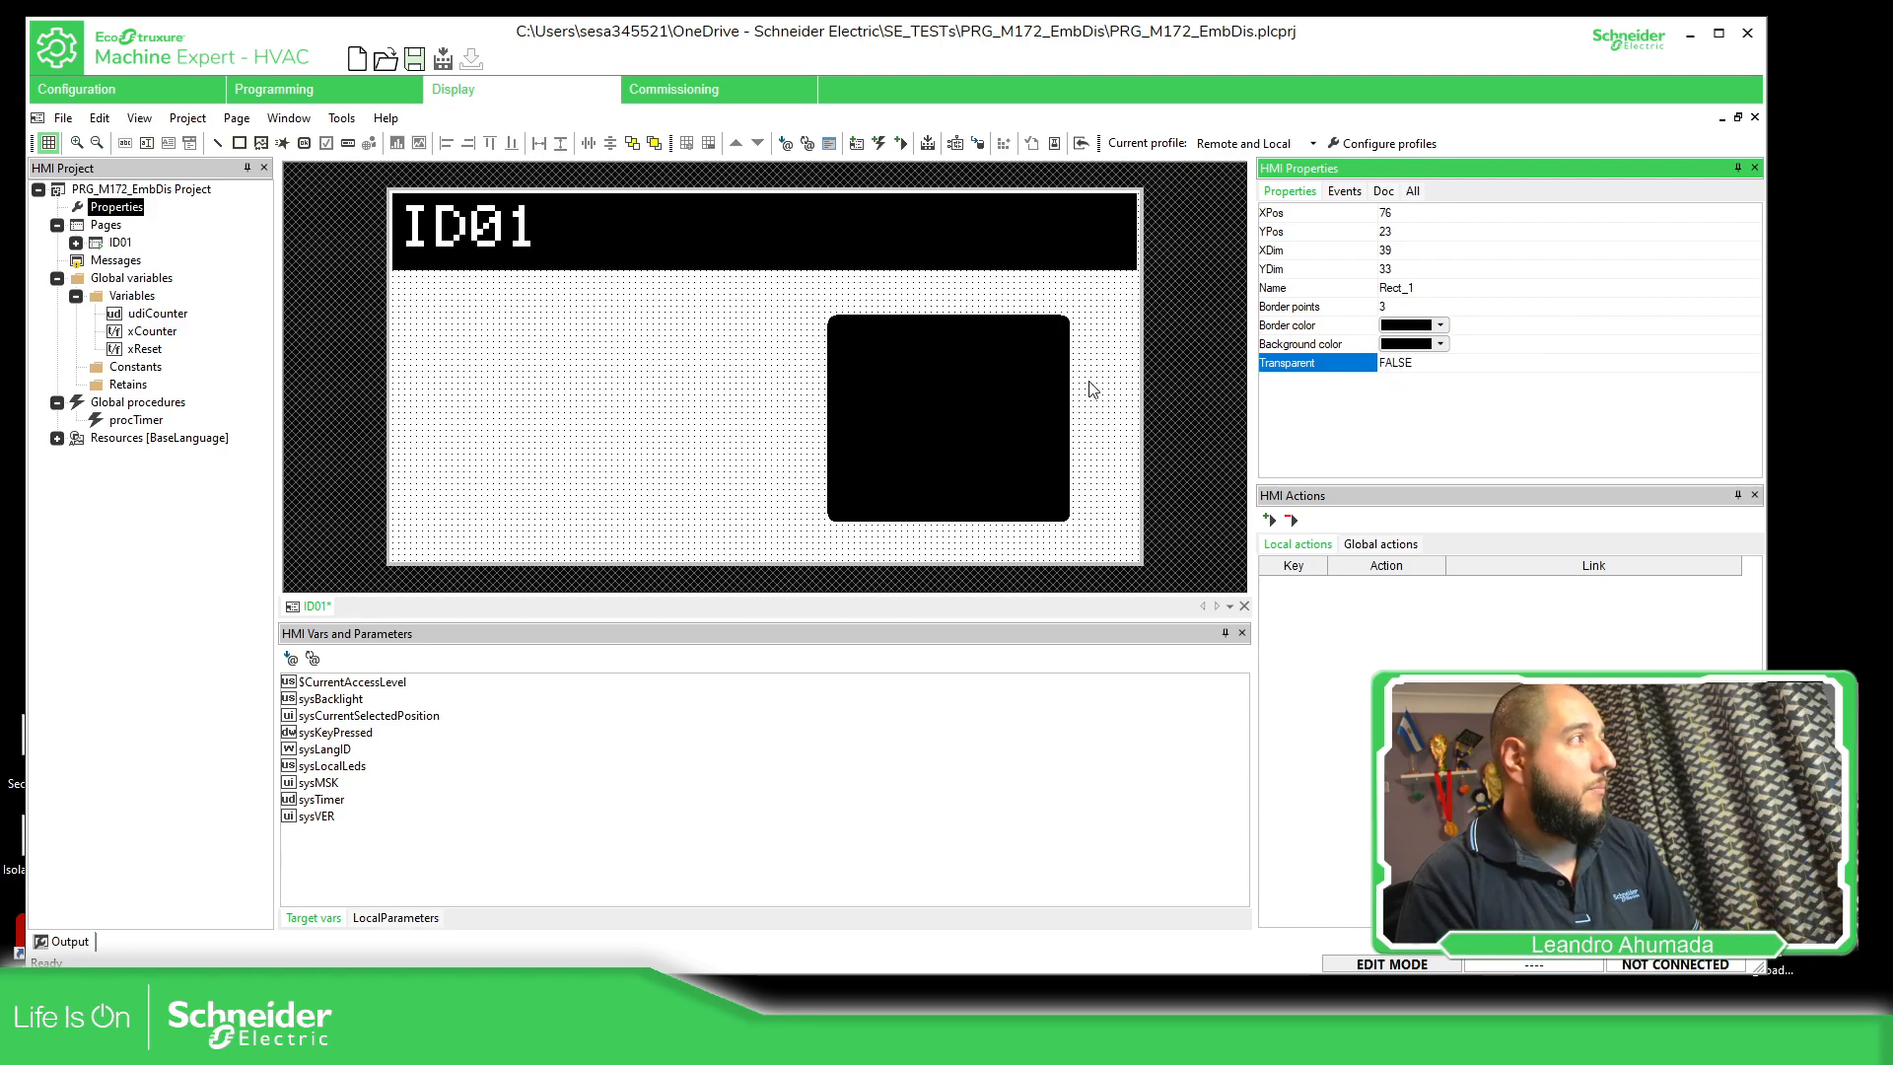
left_click(1441, 344)
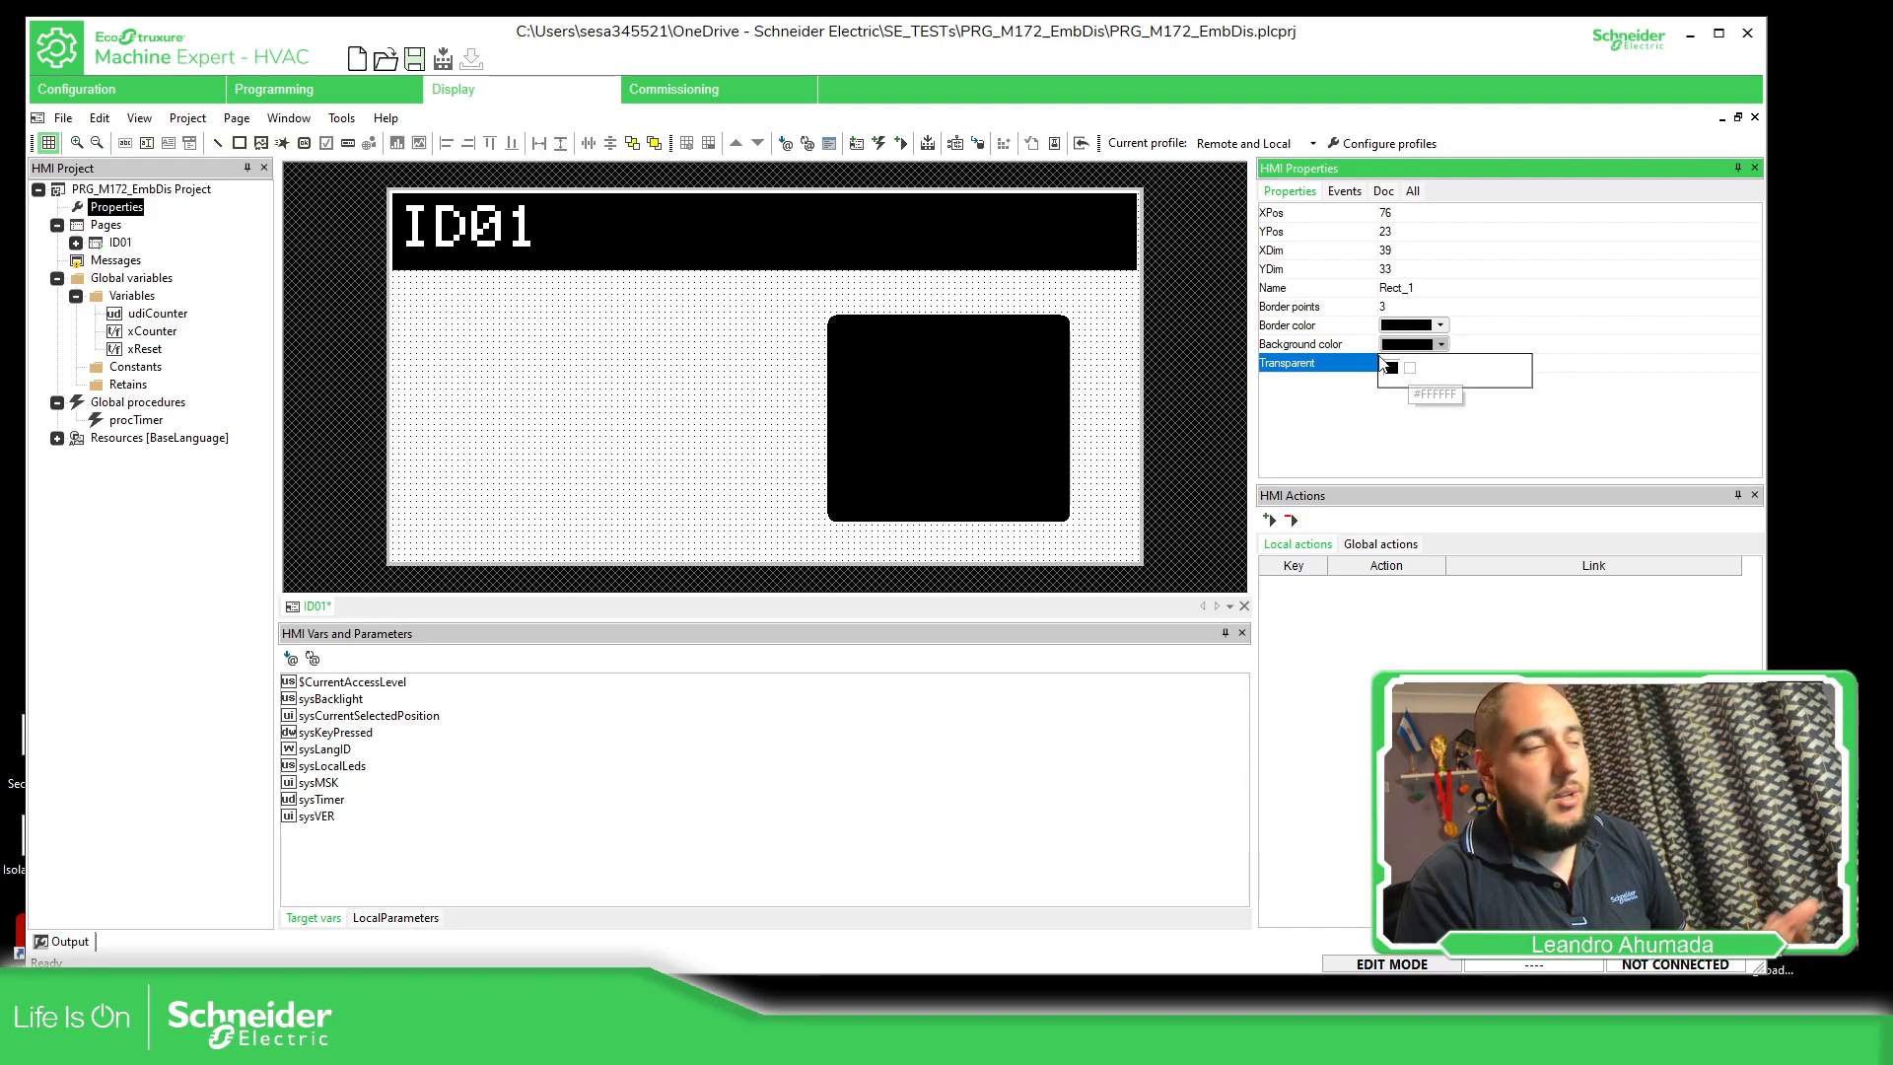
left_click(1390, 367)
Switch the black-filled rectangle's Transparent property to TRUE and back to FALSE
left_click(1419, 363)
left_click(1434, 365)
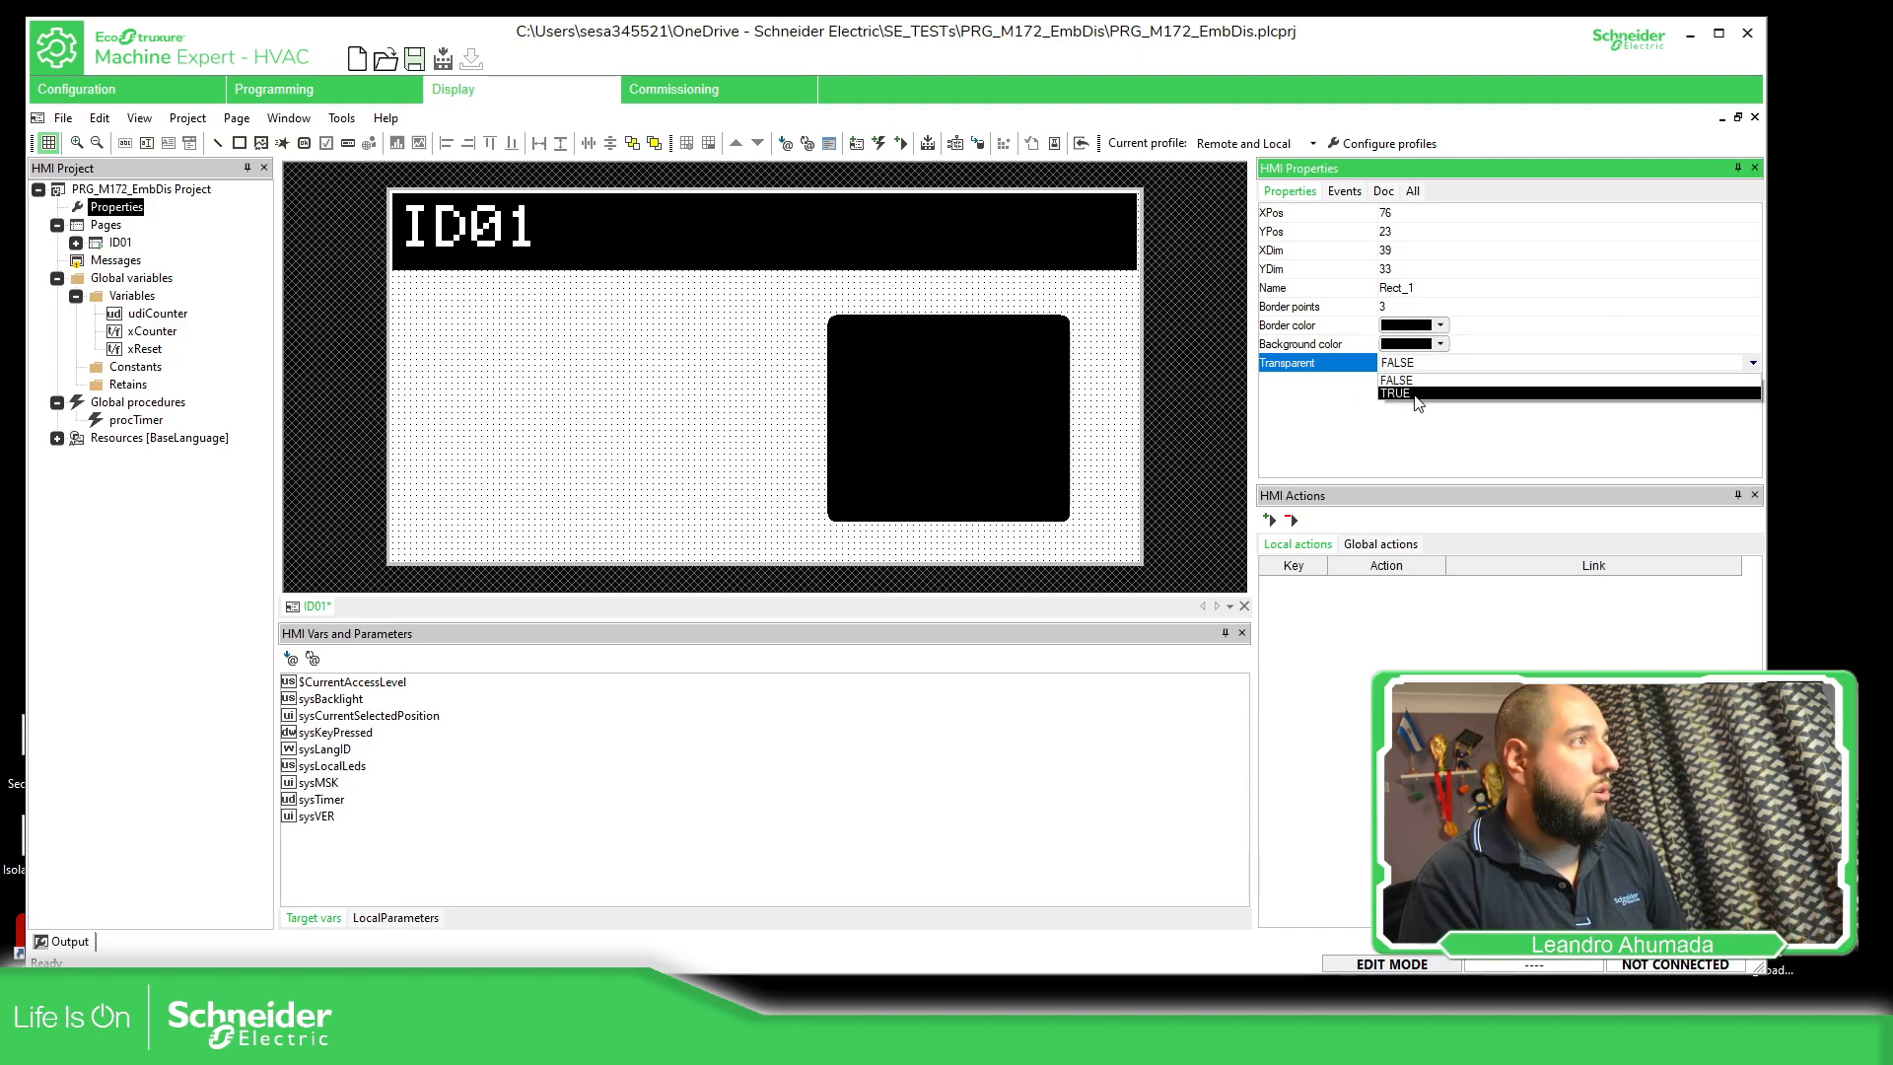
left_click(1418, 395)
left_click(1410, 367)
left_click(1439, 367)
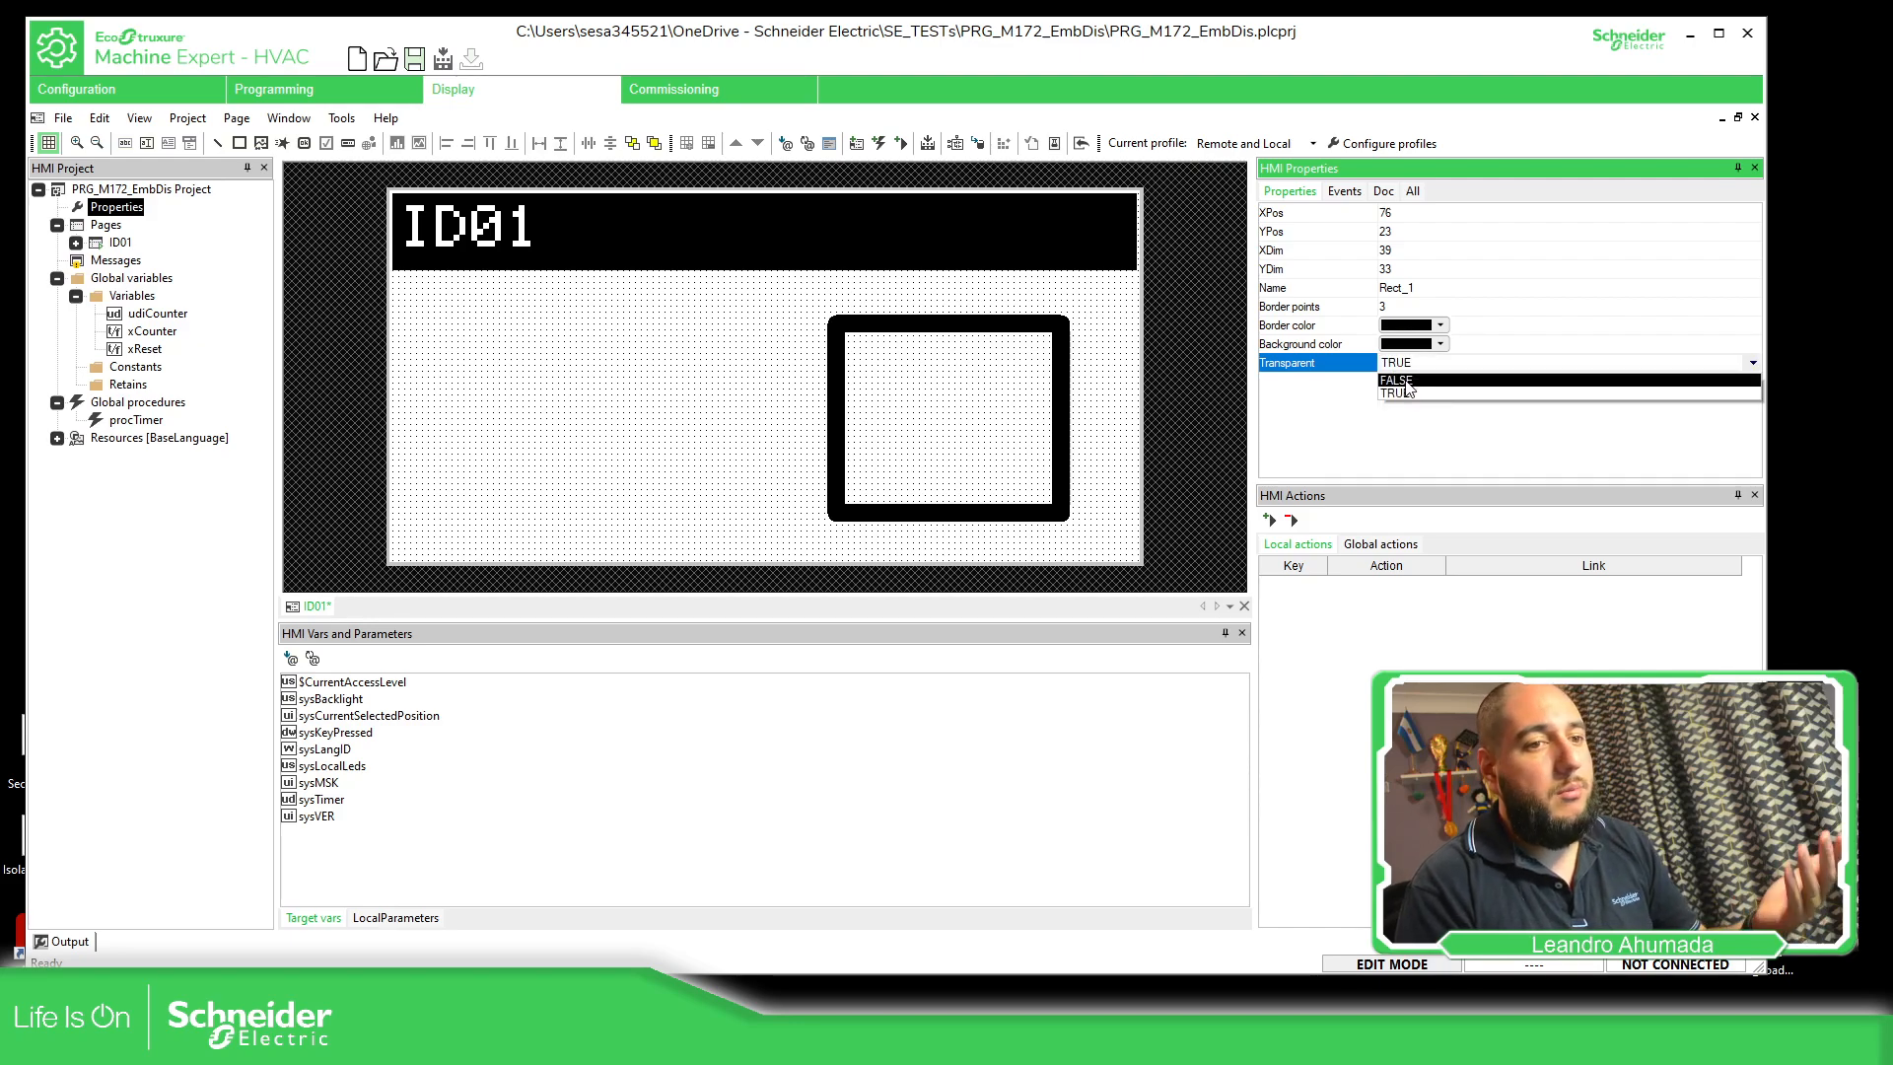
left_click(1405, 381)
Set the rectangle's background color to white and its Transparent property to TRUE
left_click(1425, 345)
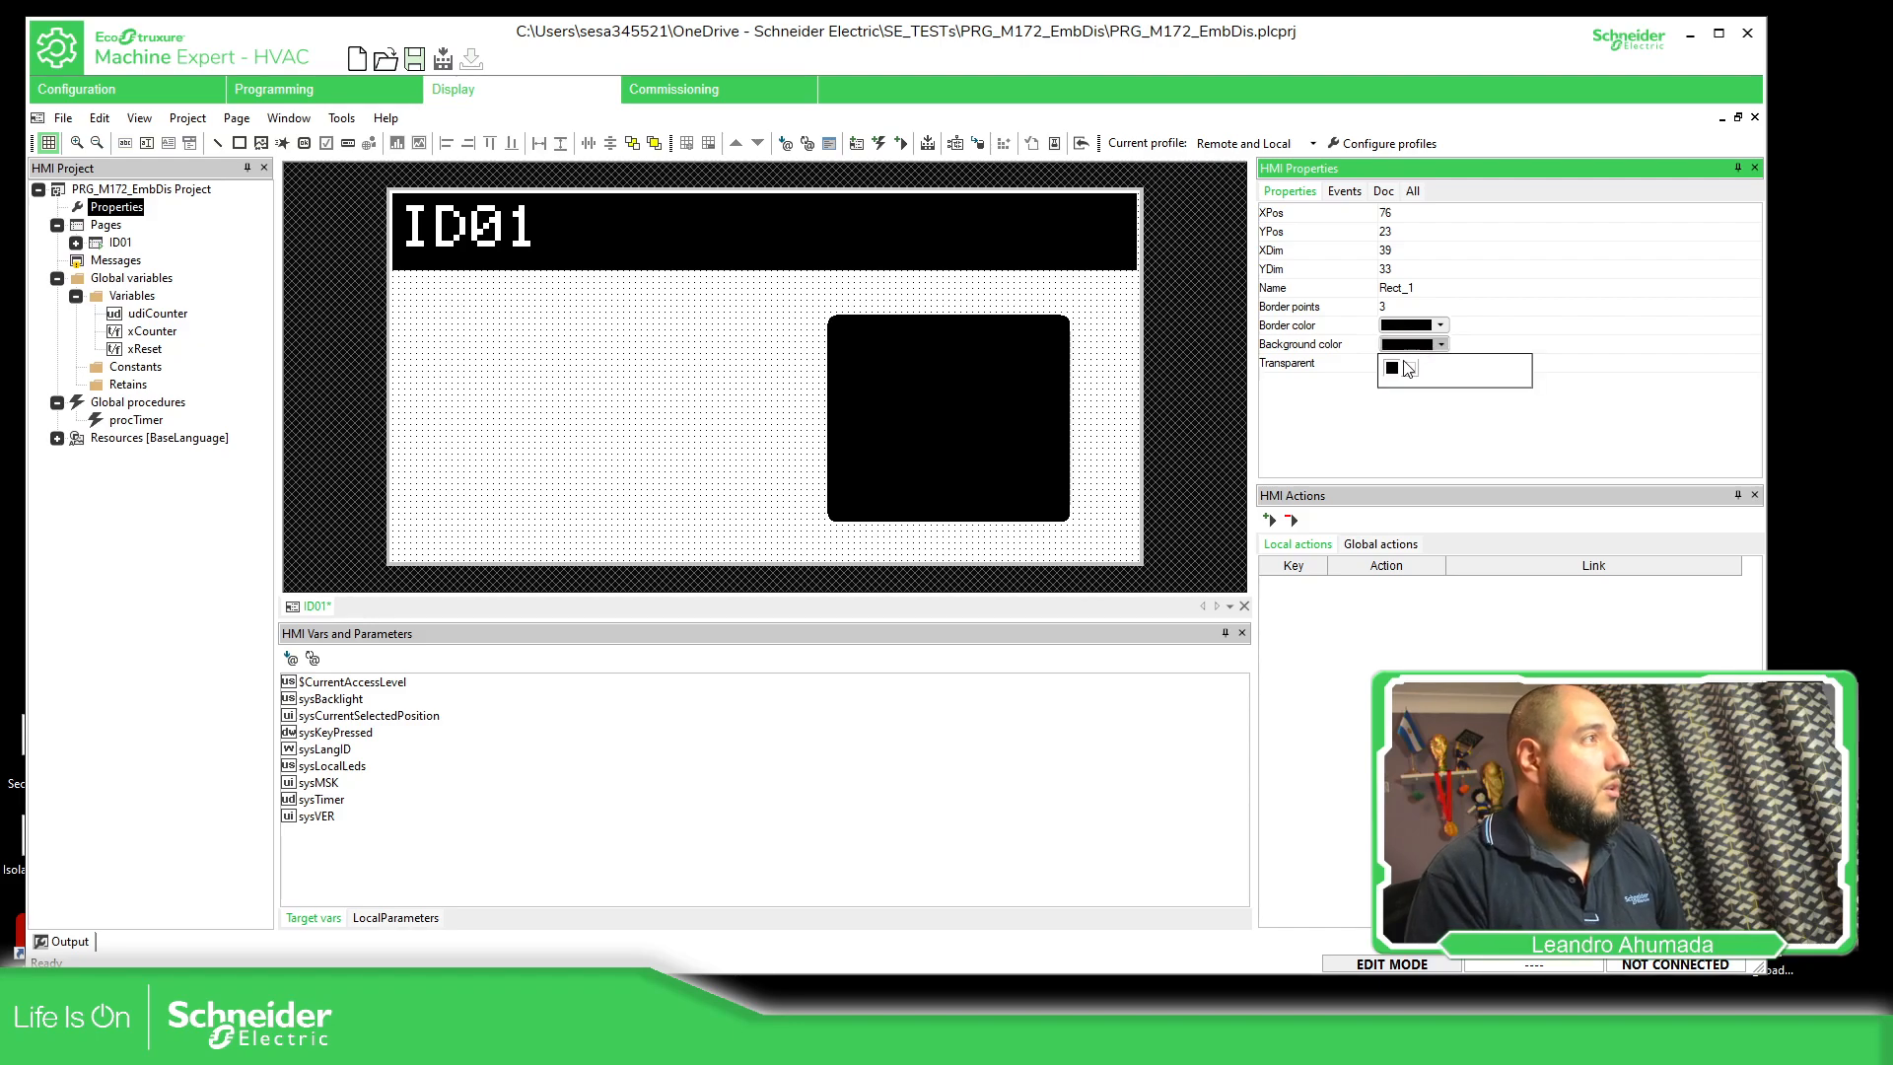
left_click(1405, 377)
left_click(1474, 363)
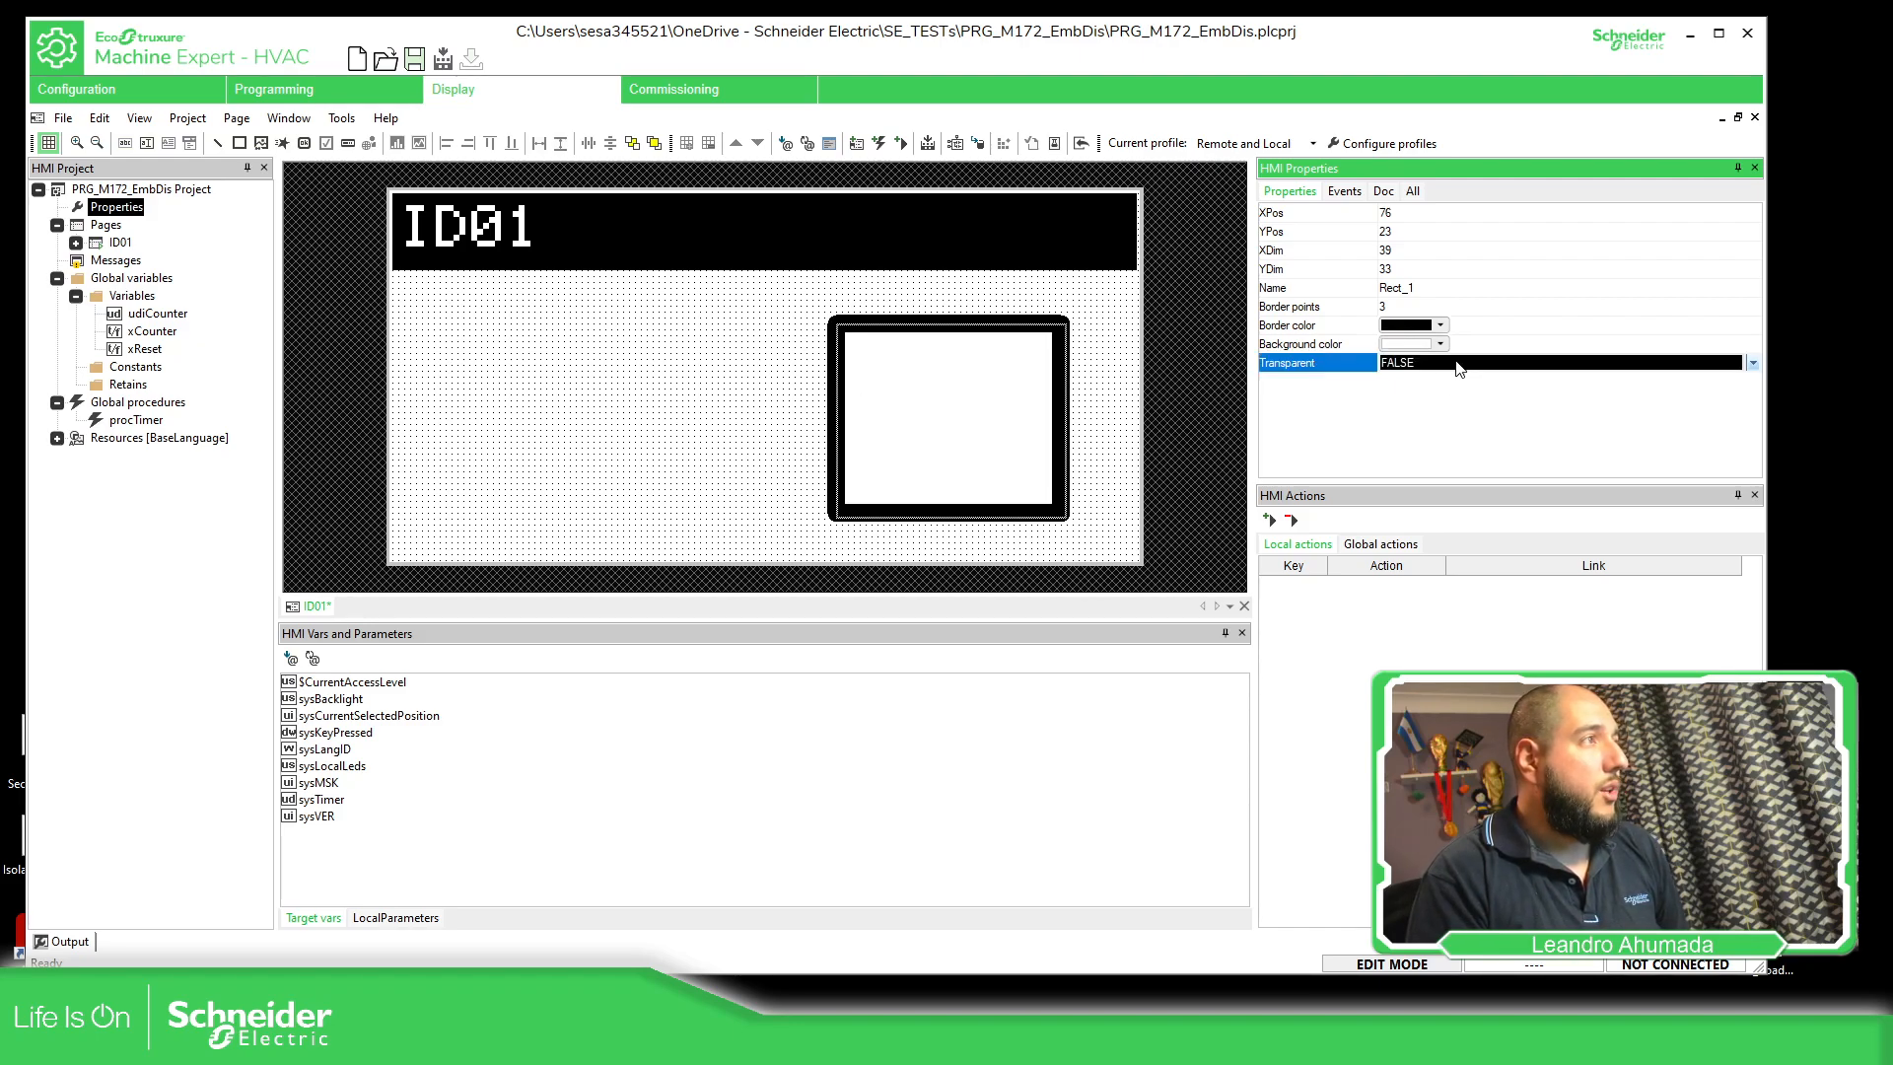
left_click(1460, 365)
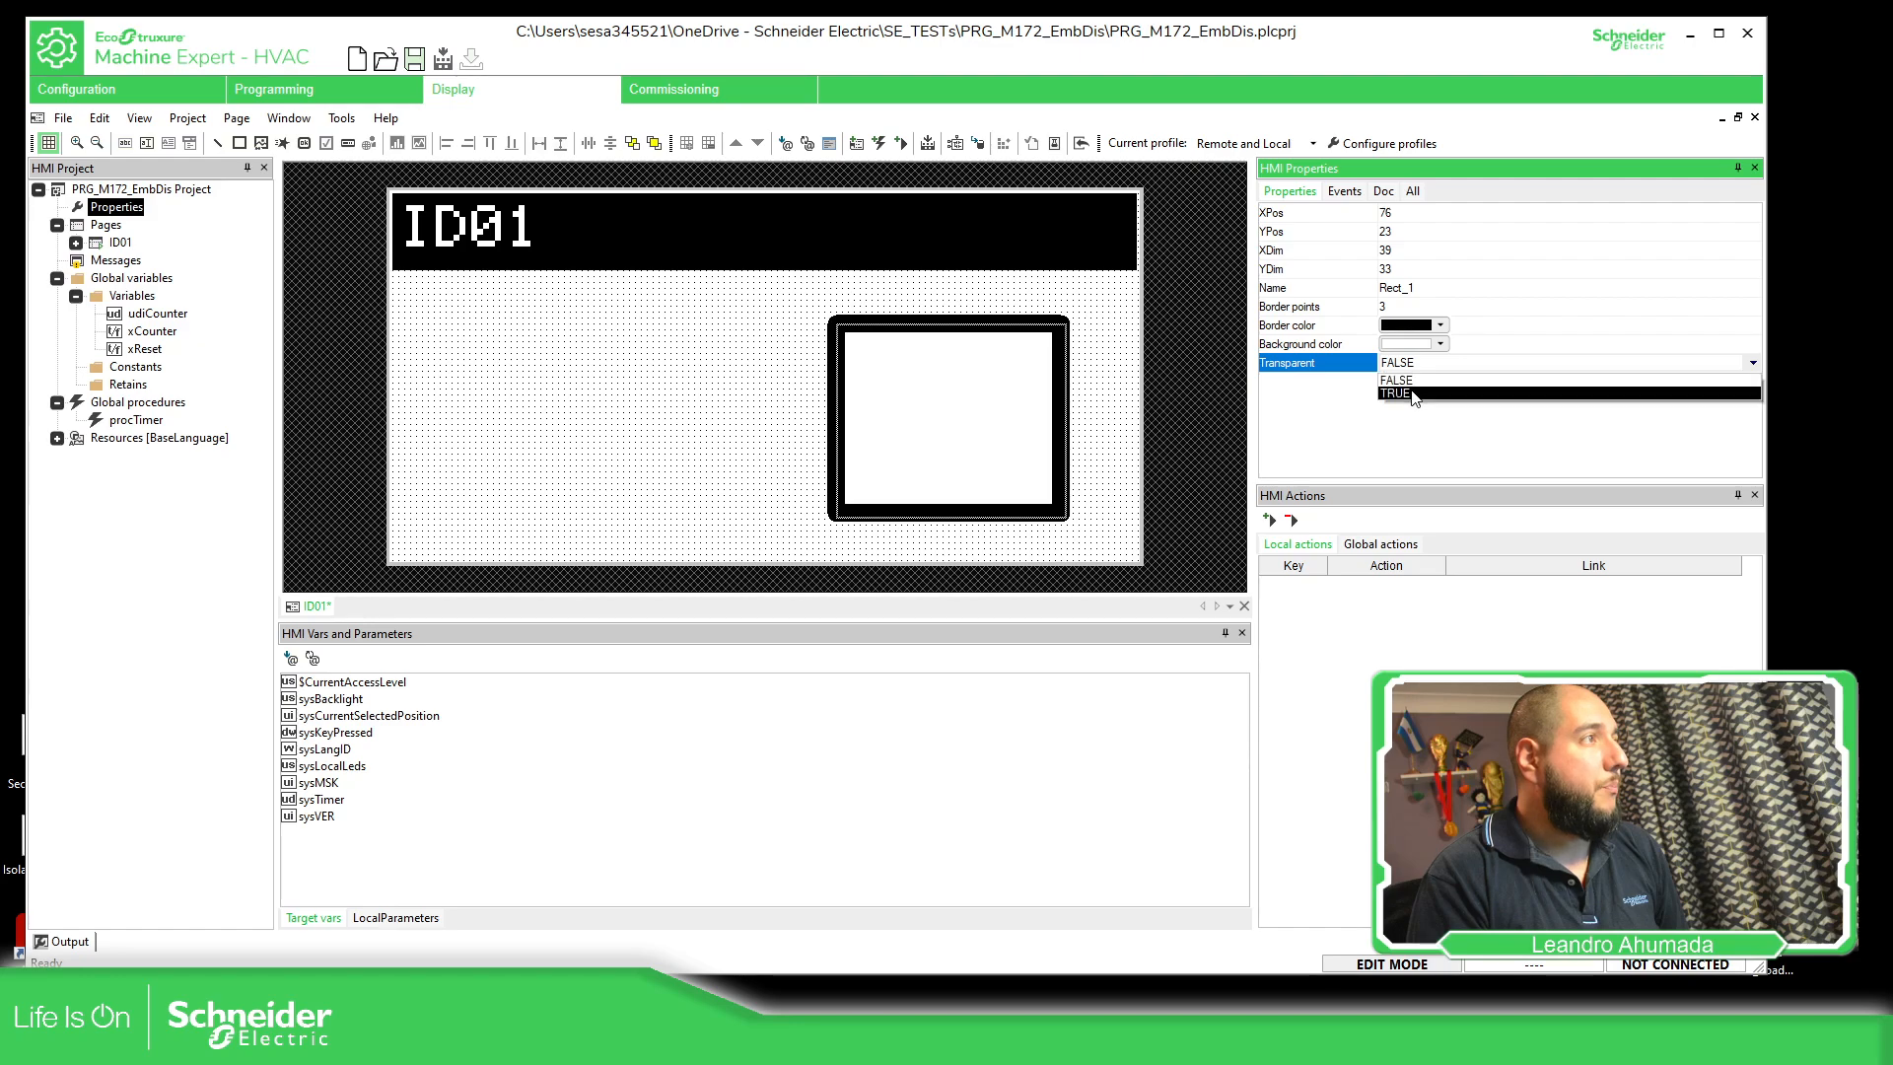
left_click(1405, 394)
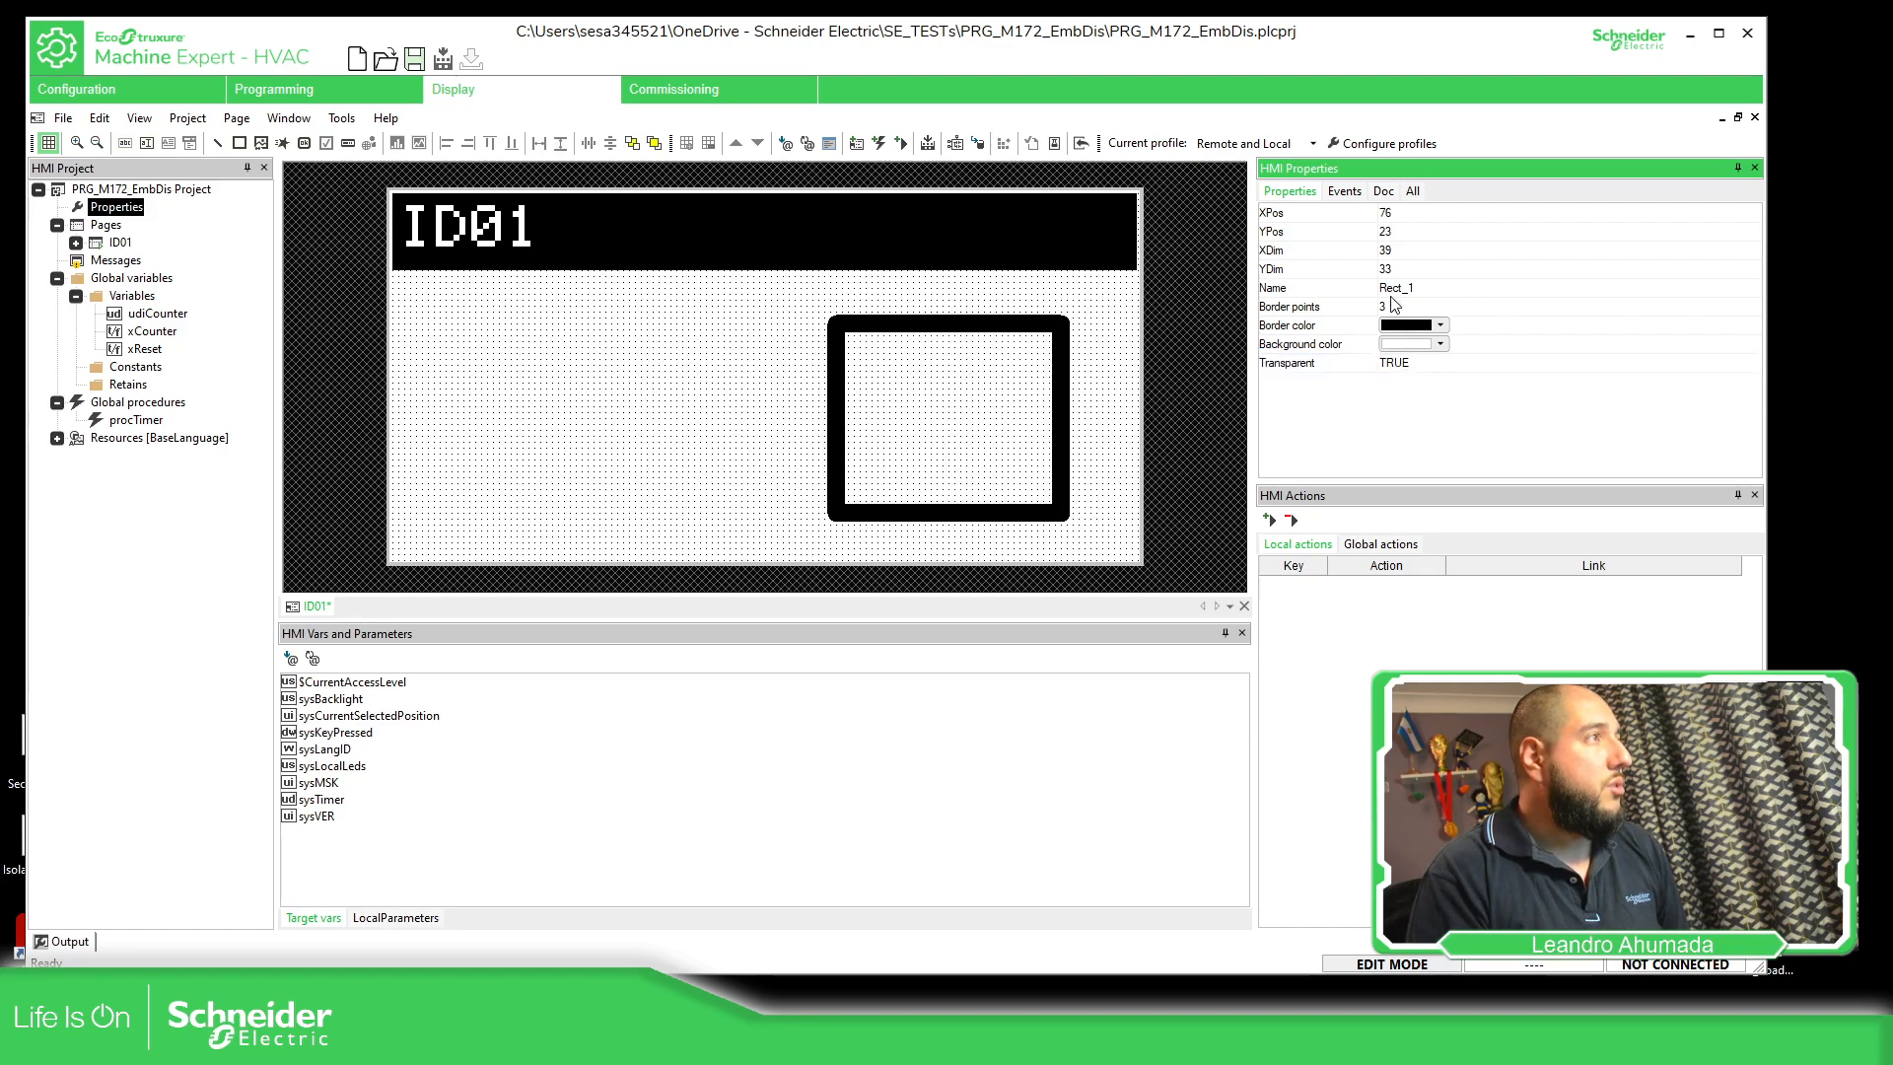
Review the rectangle's Events, Doc and All property categories, then return to its general properties
left_click(1346, 192)
left_click(1387, 193)
left_click(1414, 193)
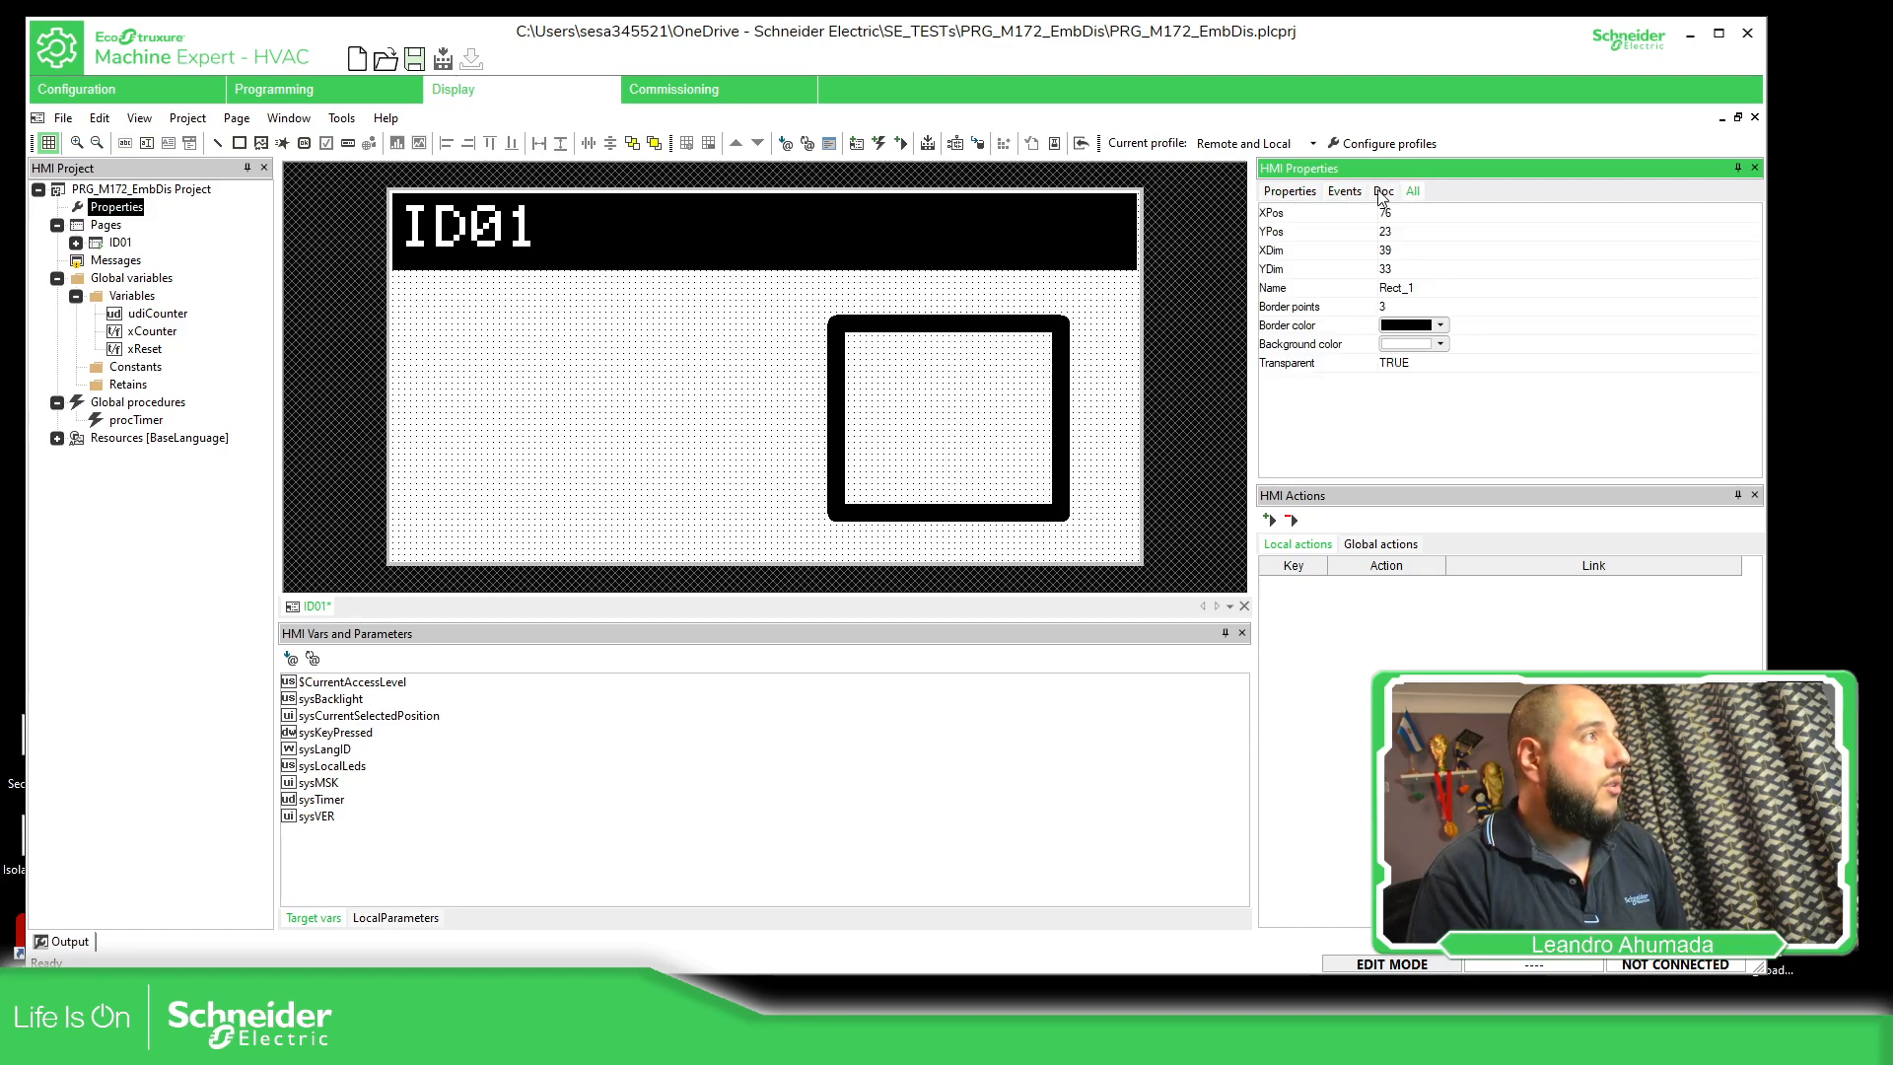
left_click(1281, 197)
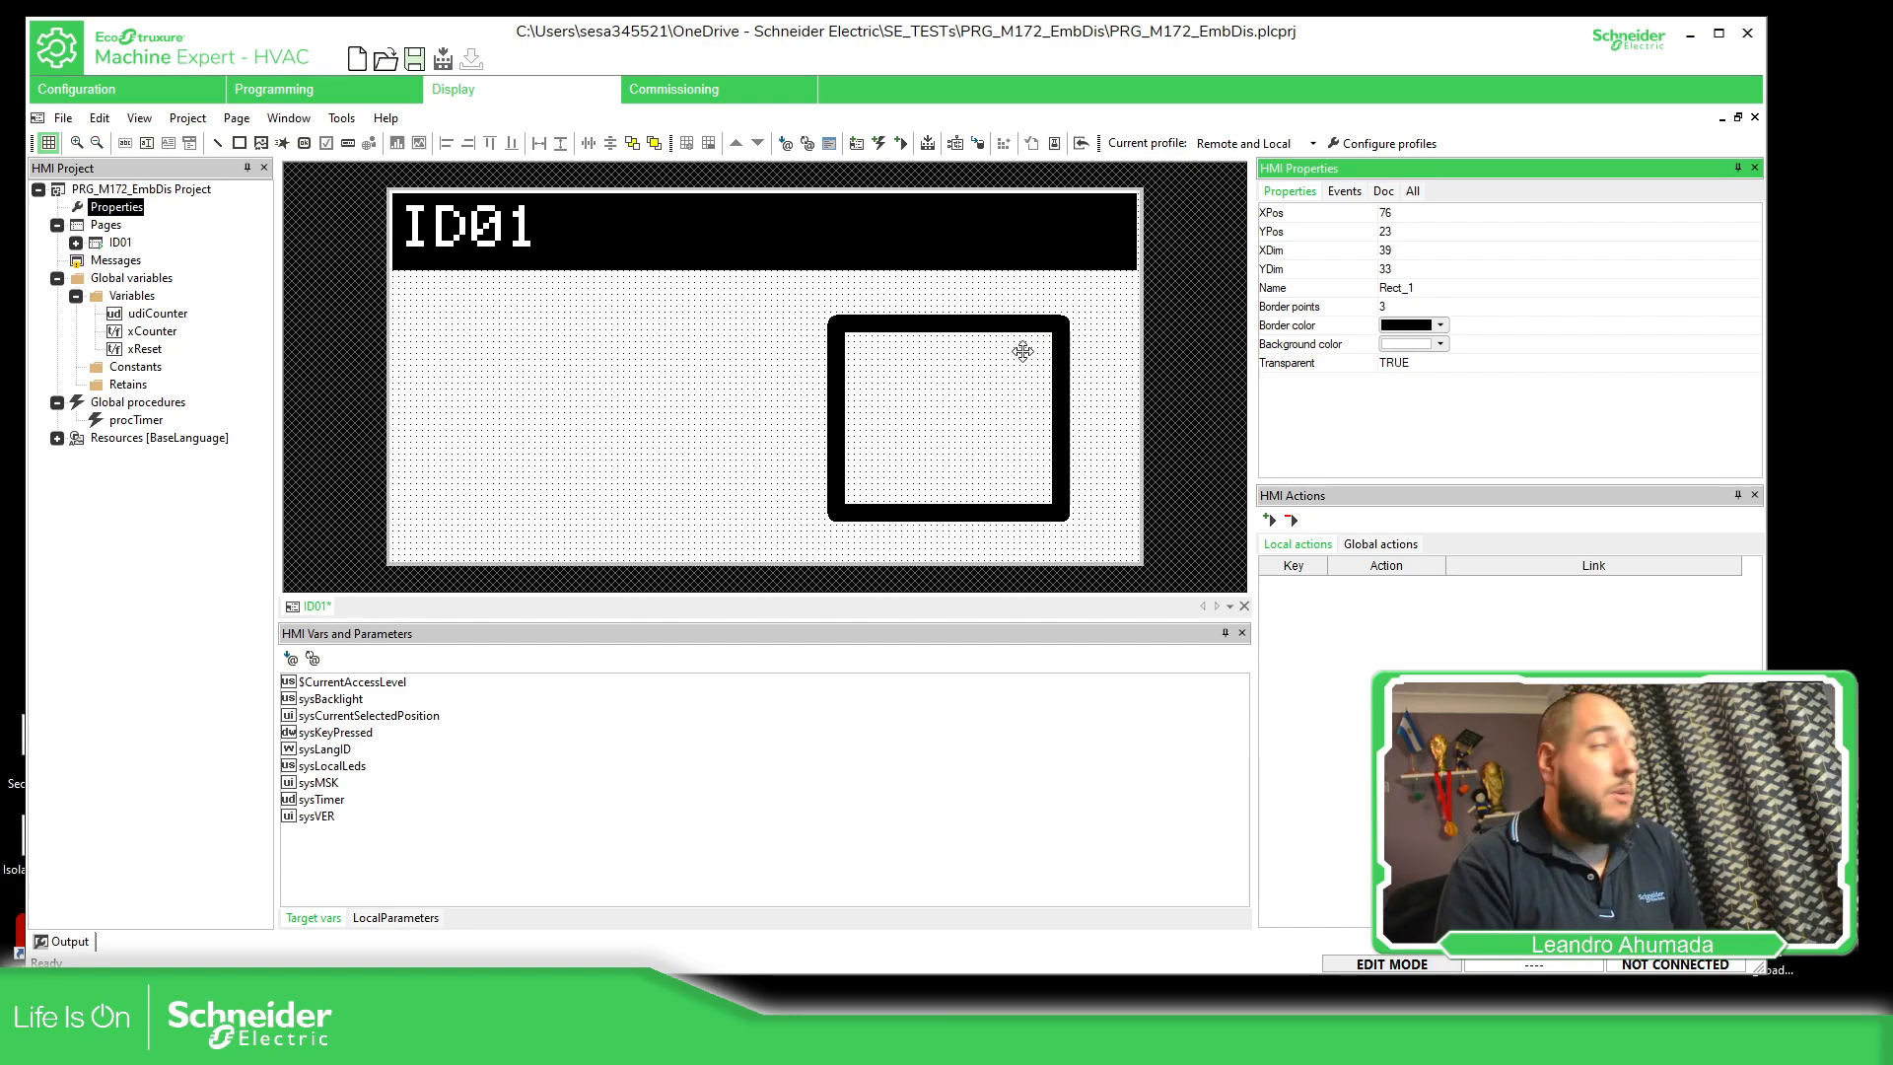
Select the rectangle on page ID01 and delete it
left_click(1005, 335)
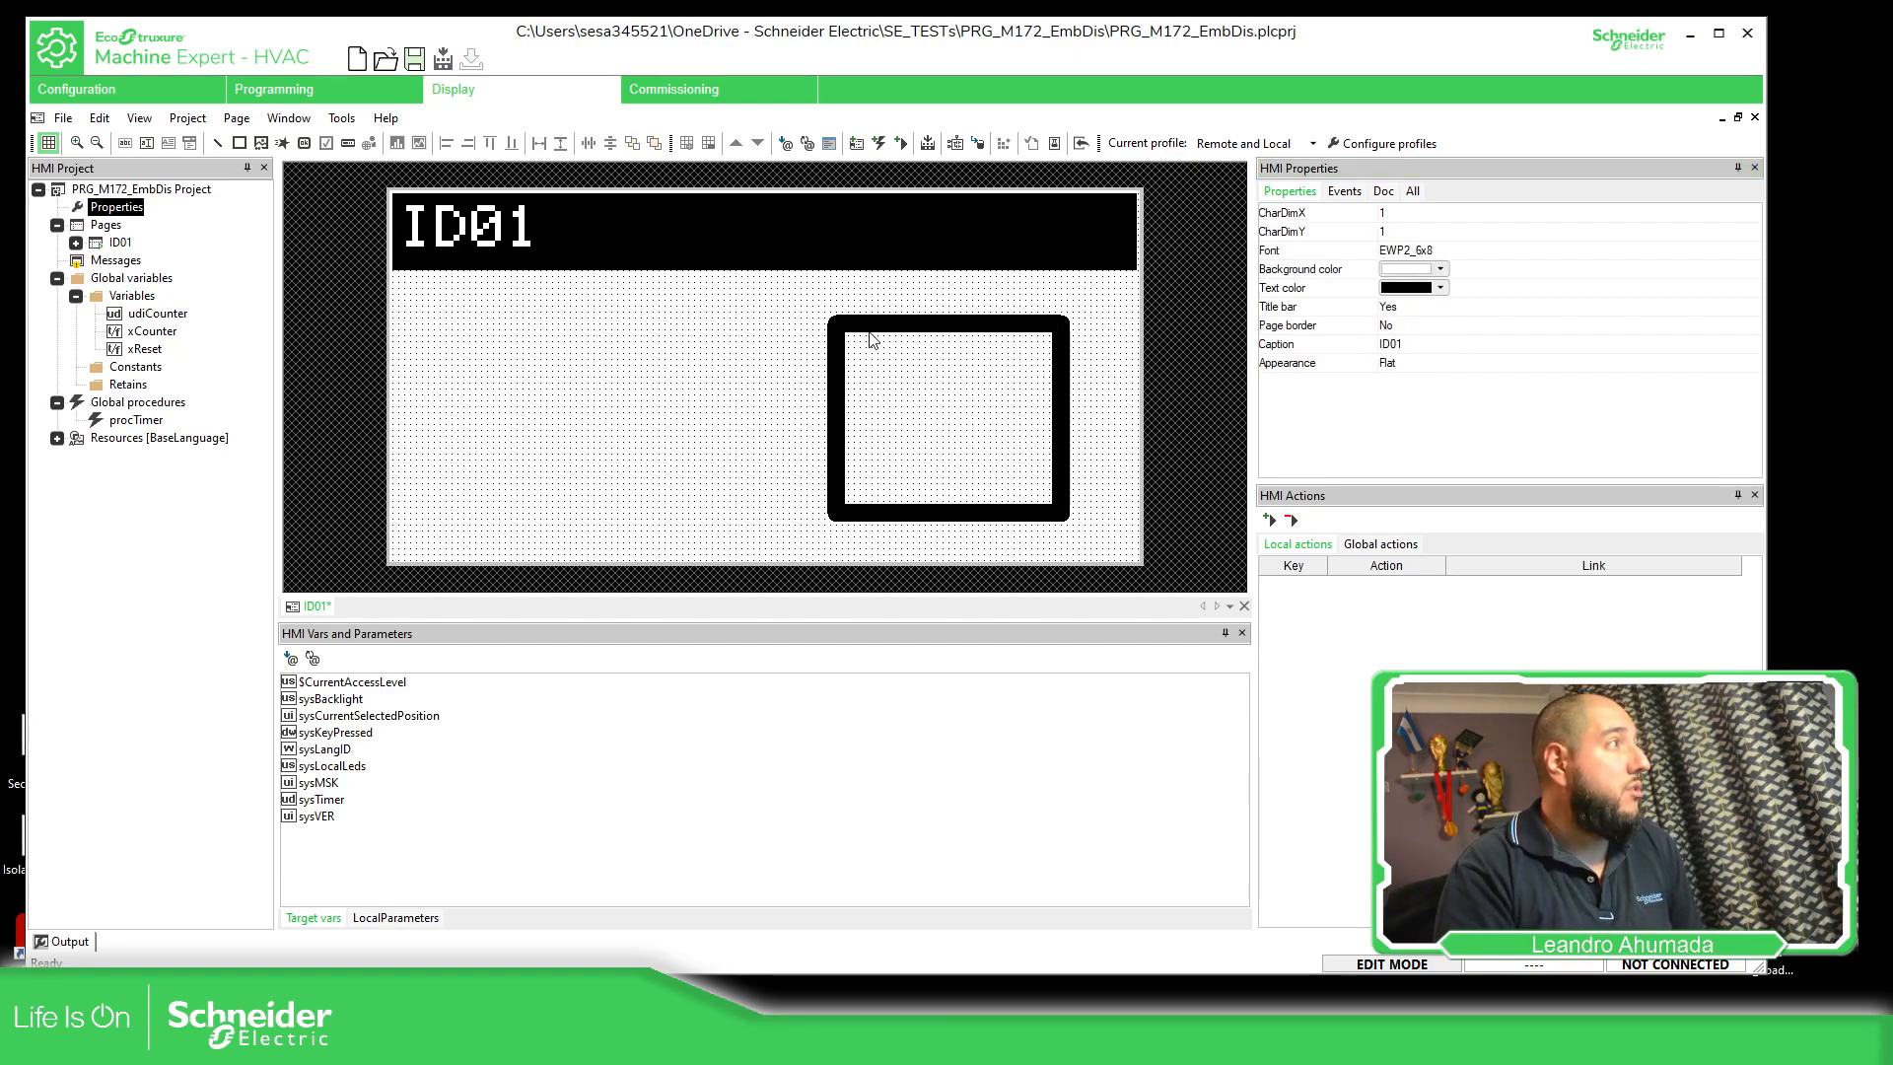
left_click(1028, 332)
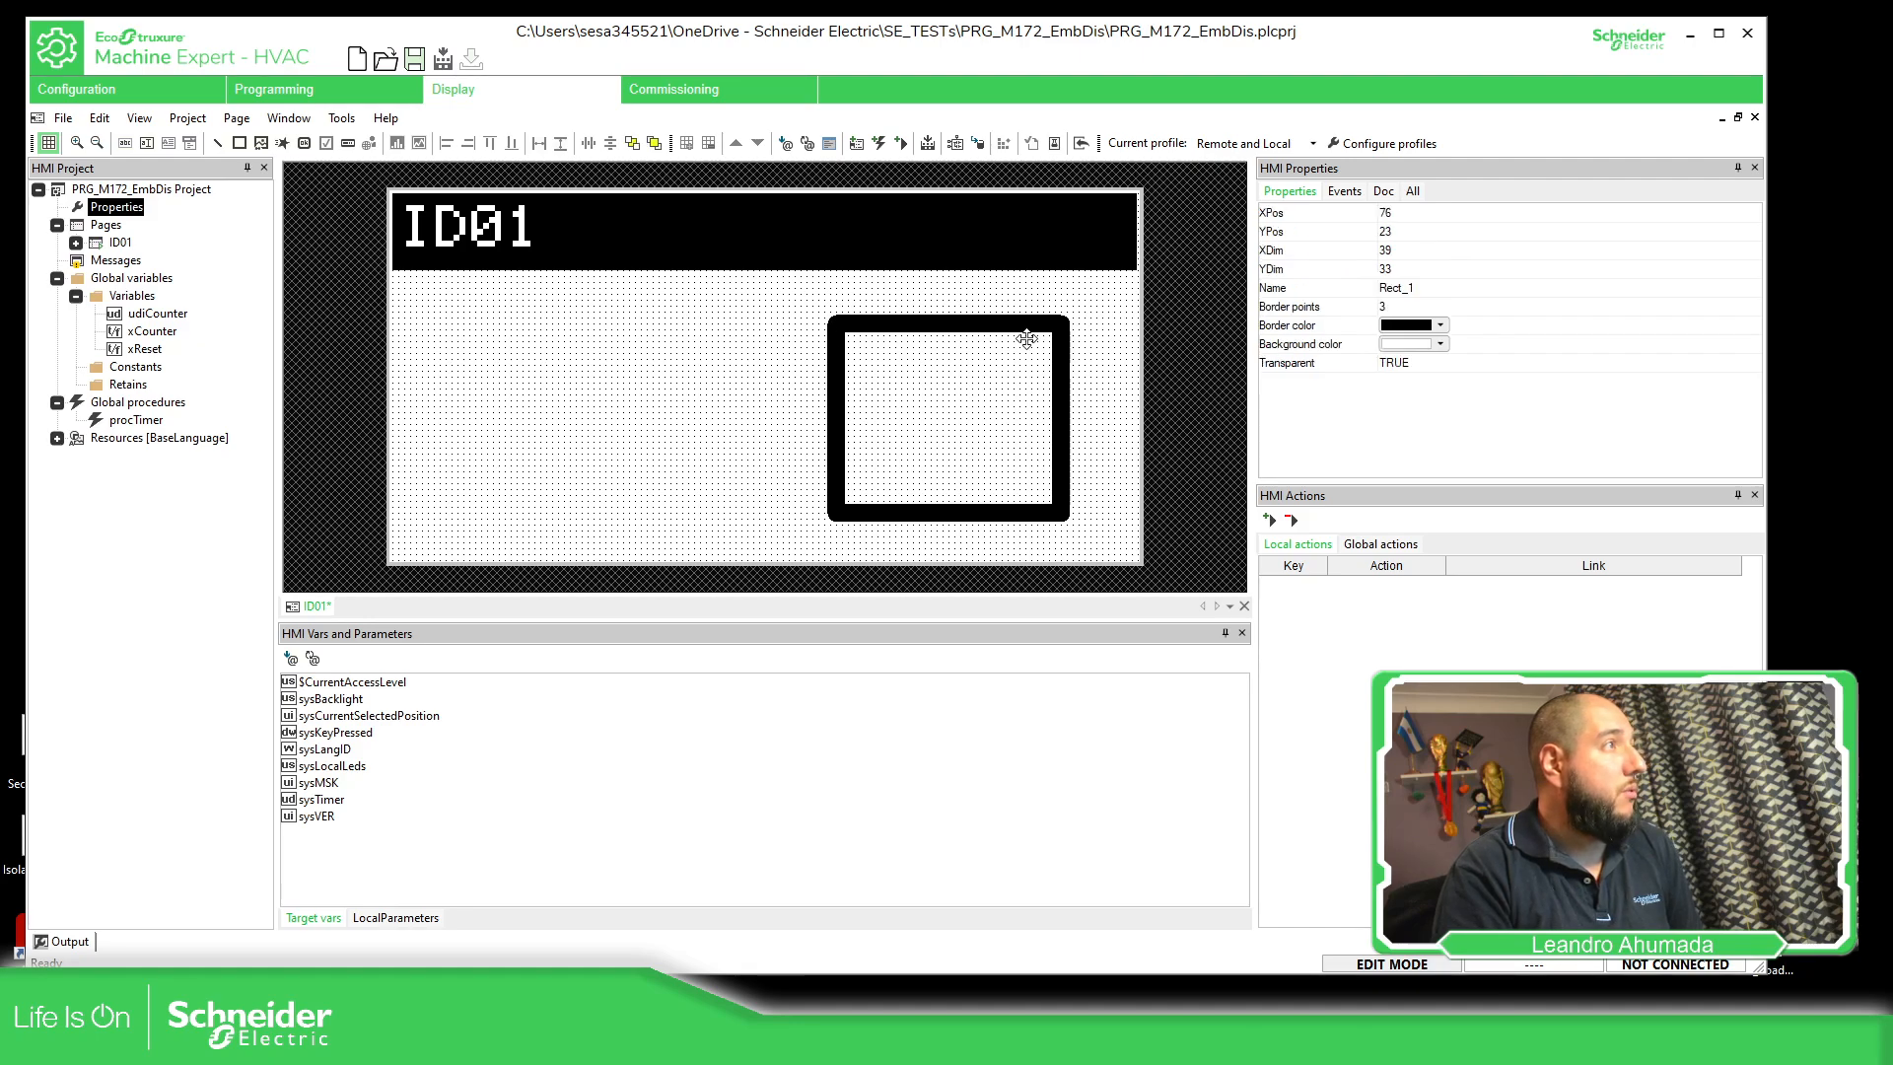
key("Delete")
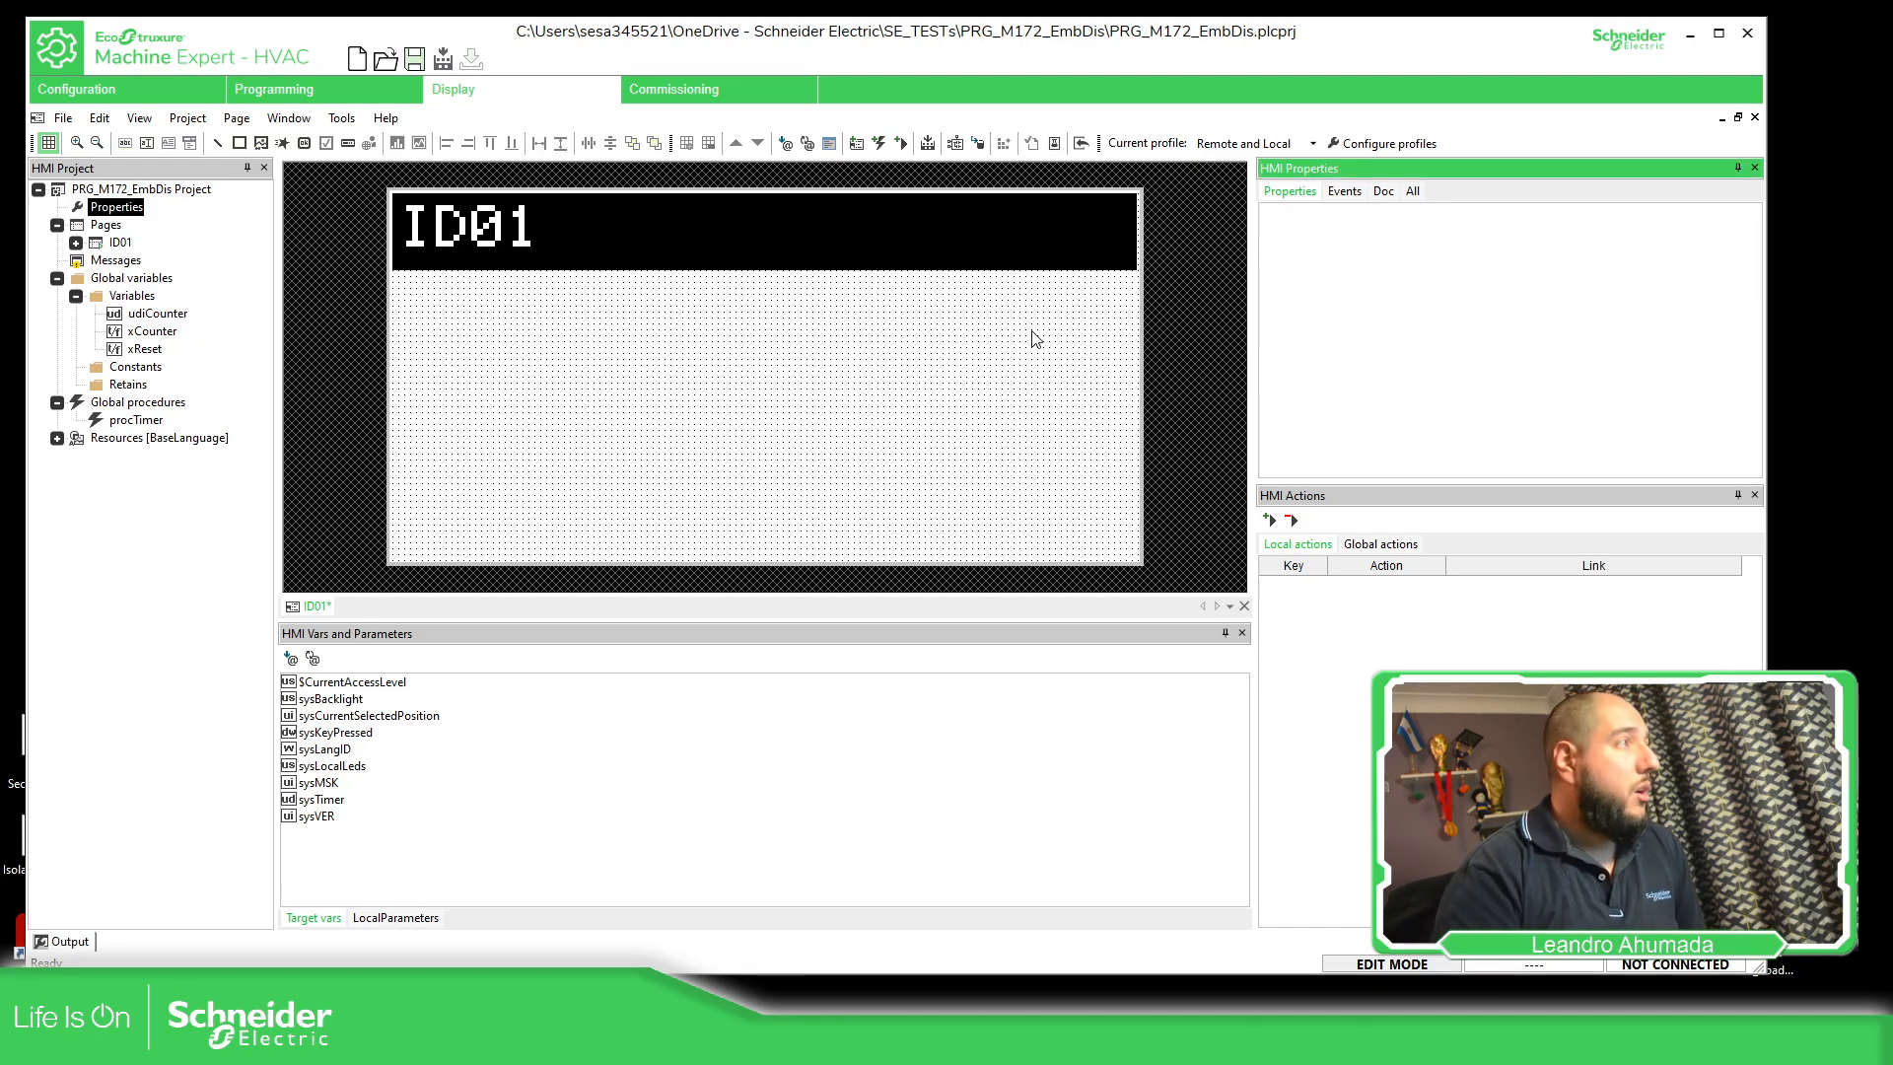